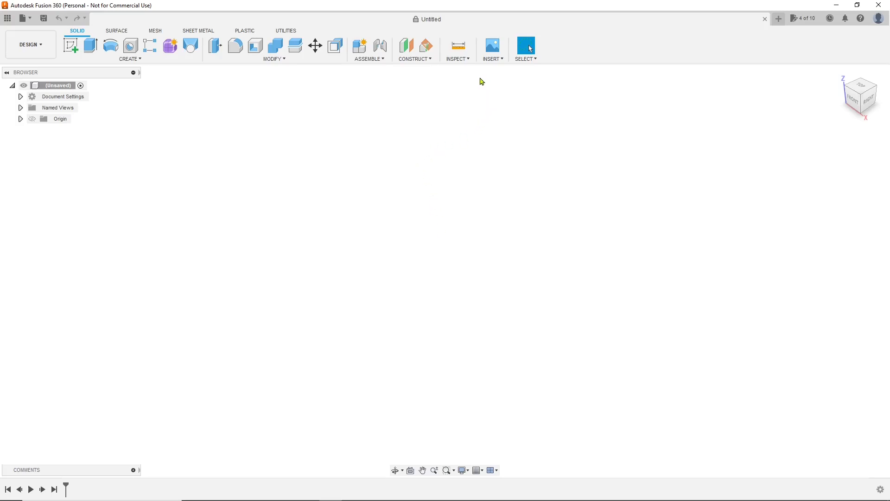
# Generate an unslanted fretboard sketch with the Fret Generator add-in, using a 635 mm scale, 24 frets and a 3 in width.
pyautogui.click(288, 30)
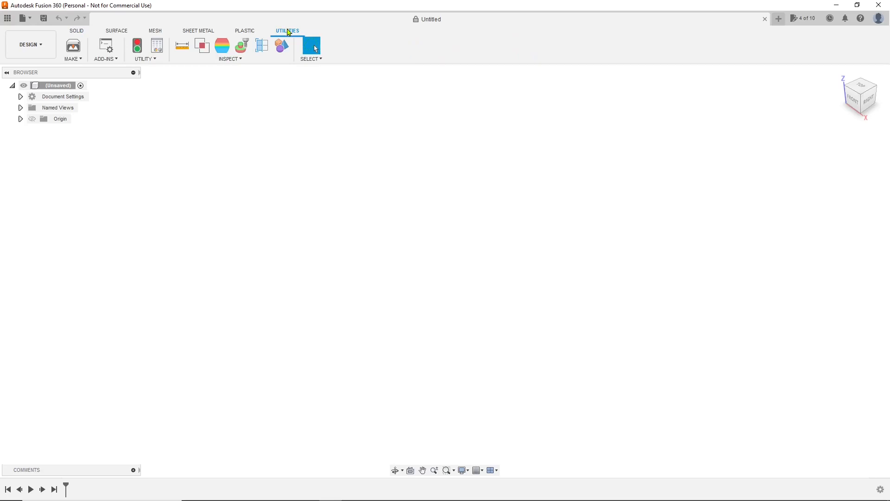
pyautogui.click(107, 60)
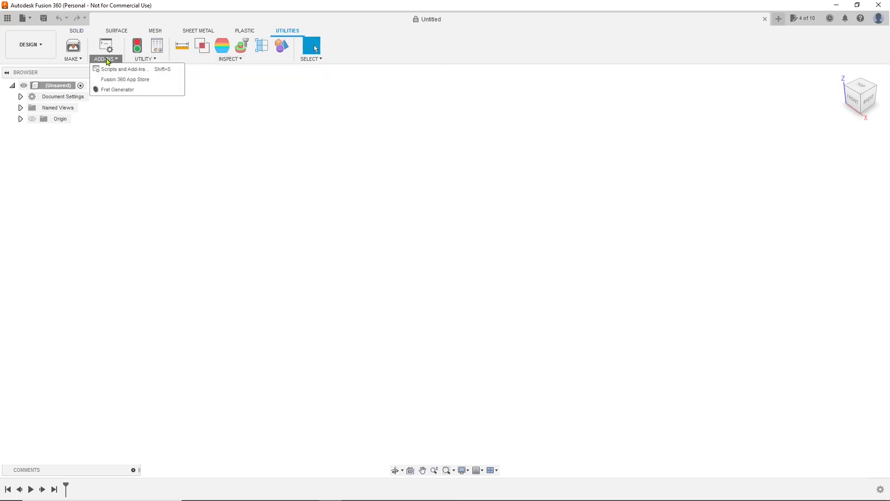
pyautogui.click(118, 90)
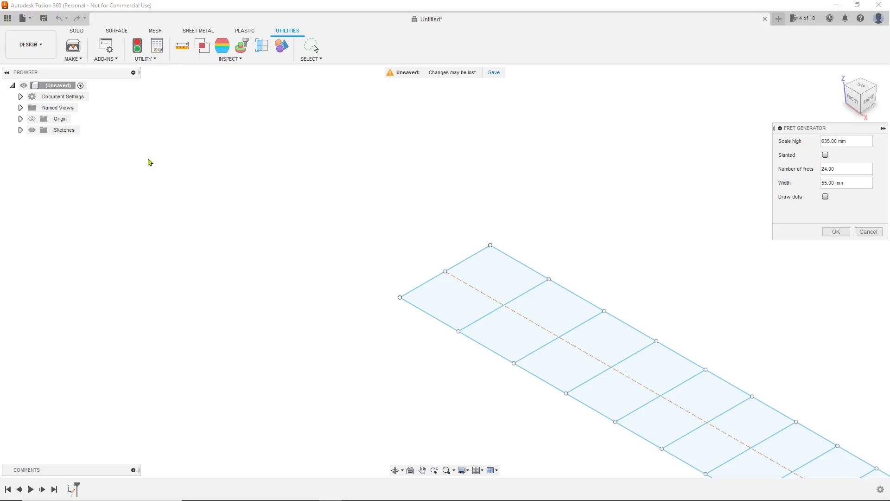
pyautogui.scroll(-3, 229, 197)
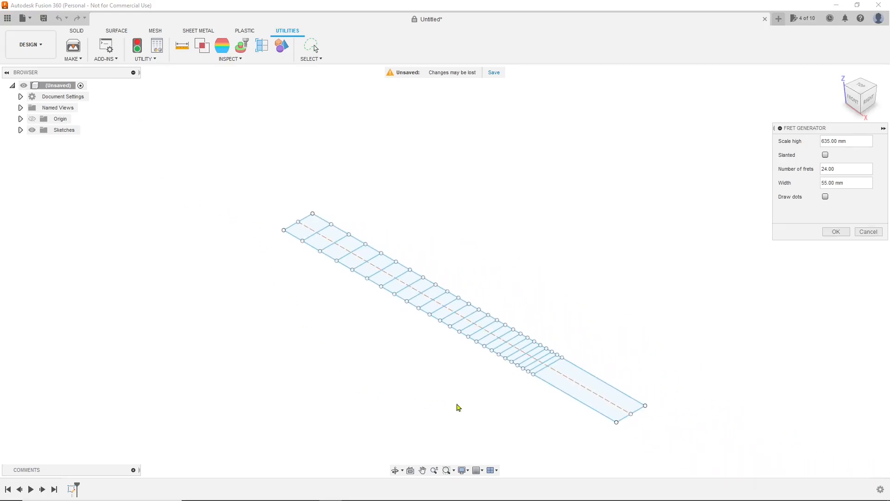
pyautogui.scroll(2, 491, 401)
pyautogui.scroll(1, 492, 404)
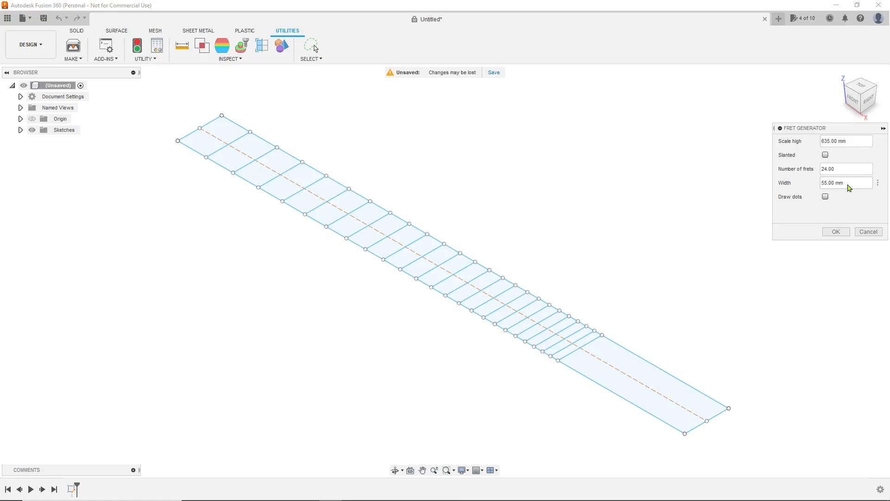
pyautogui.moveTo(847, 184); pyautogui.dragTo(822, 181)
pyautogui.write('3')
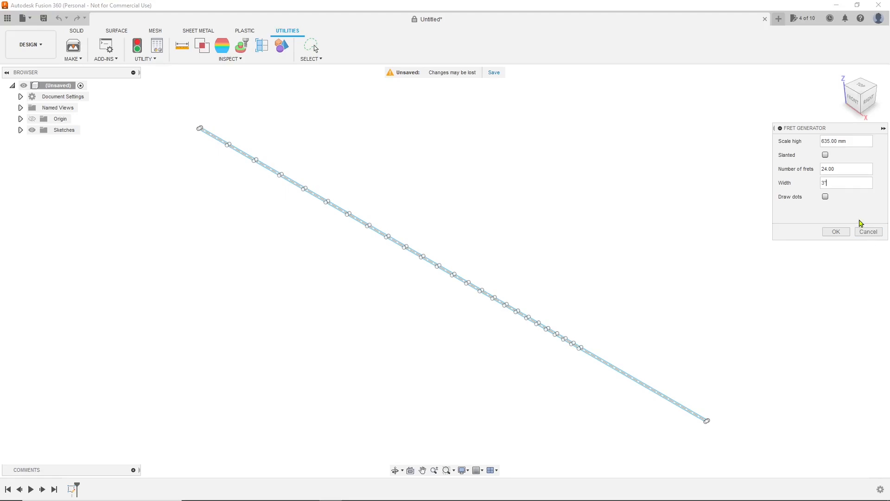
pyautogui.click(836, 232)
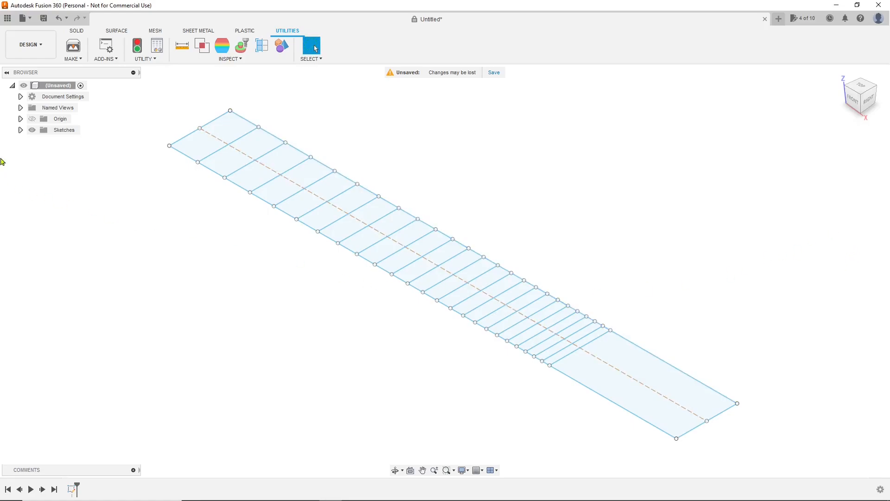
# Rename the generated fretboard sketch as Fret Gen.
pyautogui.click(20, 130)
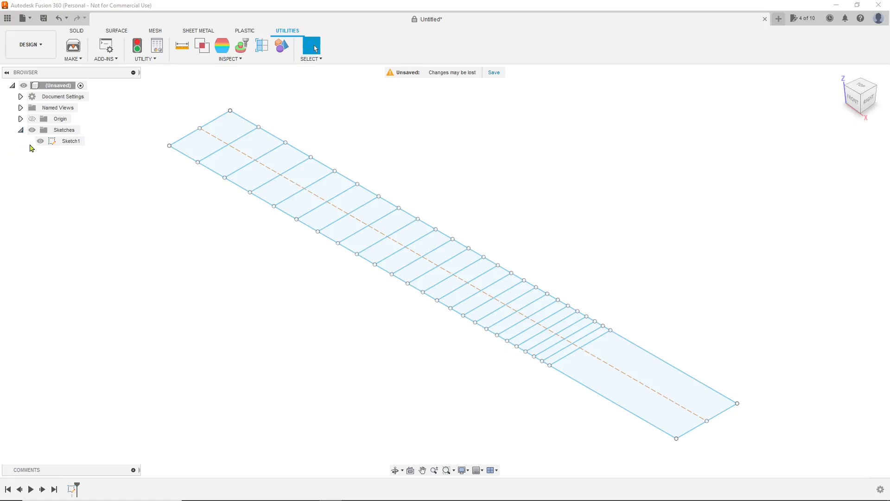
pyautogui.rightClick(73, 144)
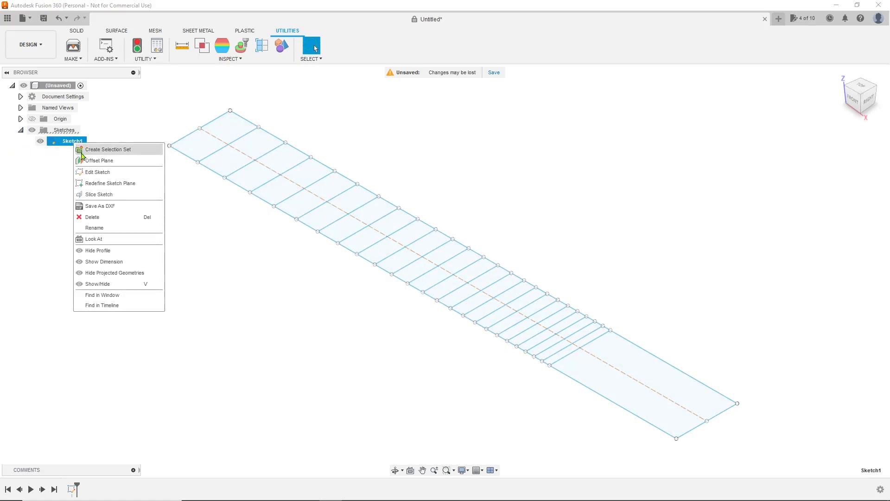
pyautogui.click(100, 228)
pyautogui.write('Fret Gen')
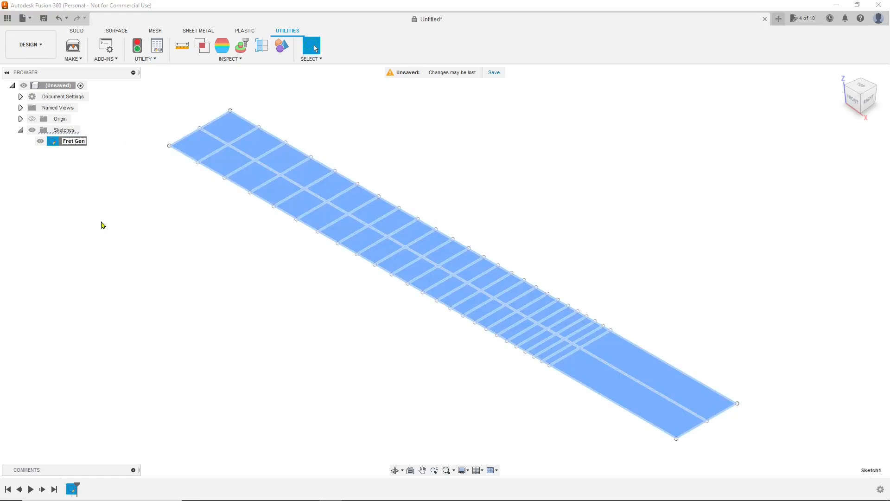
pyautogui.press('Return')
# Open the Fret Gen sketch for editing and trim both long edge lines beyond the last fret.
pyautogui.rightClick(68, 141)
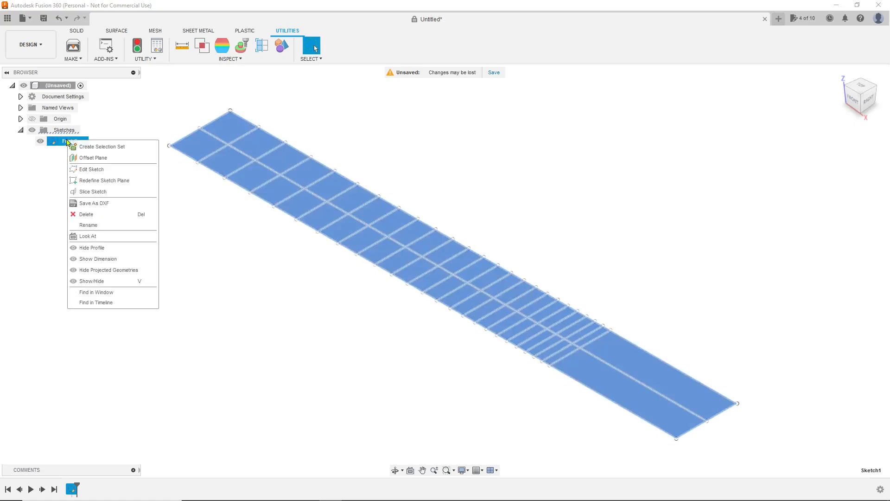
pyautogui.click(87, 169)
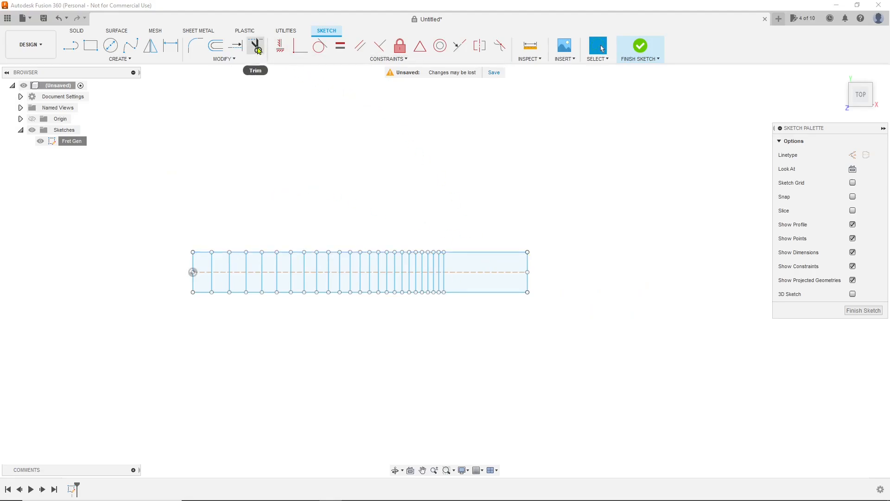
pyautogui.click(234, 59)
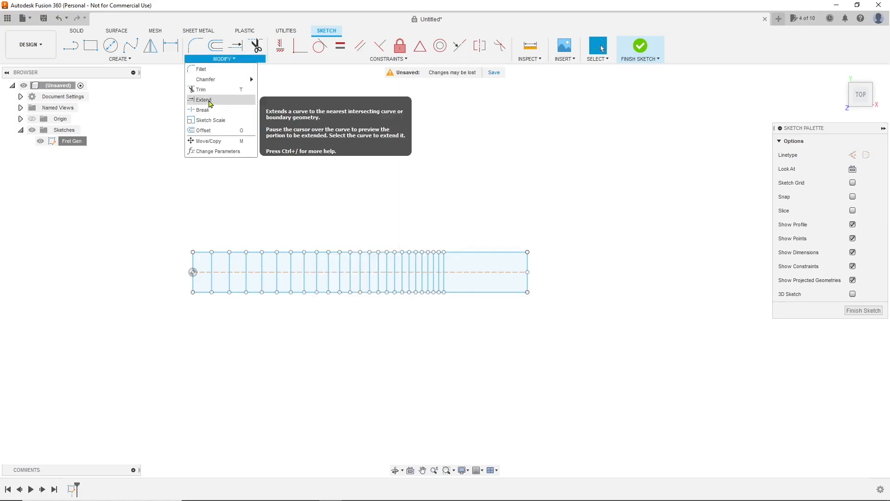
pyautogui.click(251, 92)
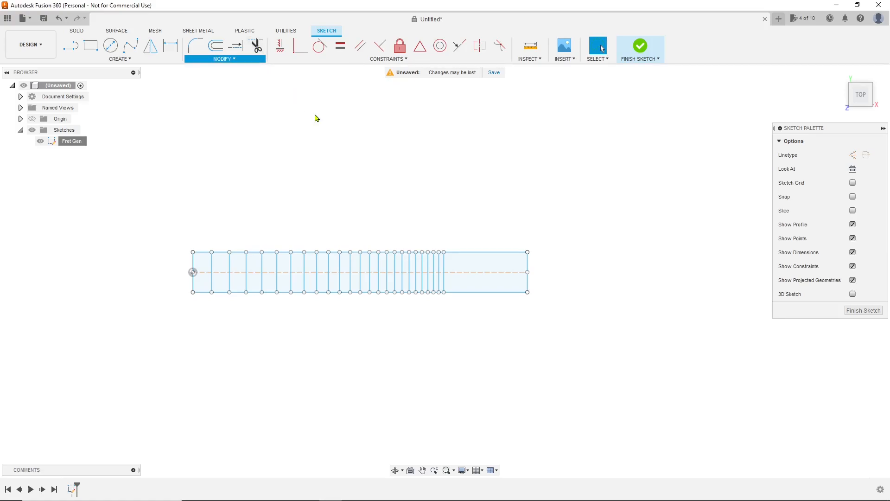
pyautogui.click(256, 45)
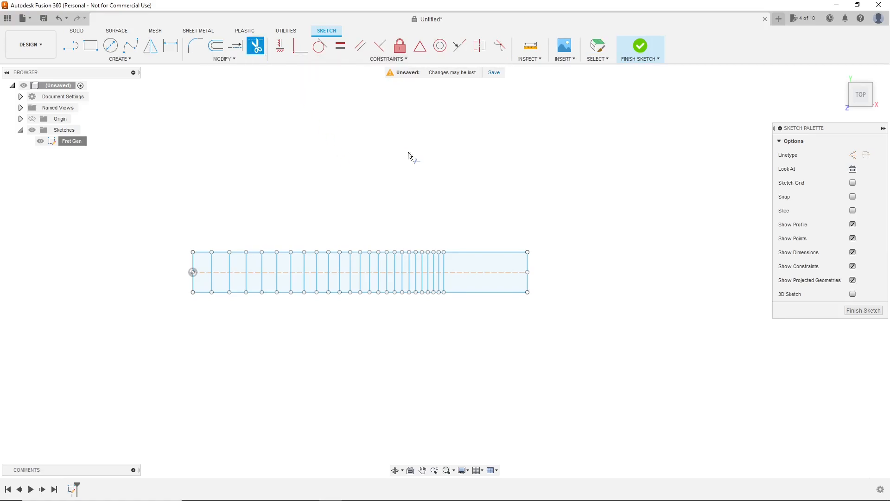
pyautogui.click(500, 252)
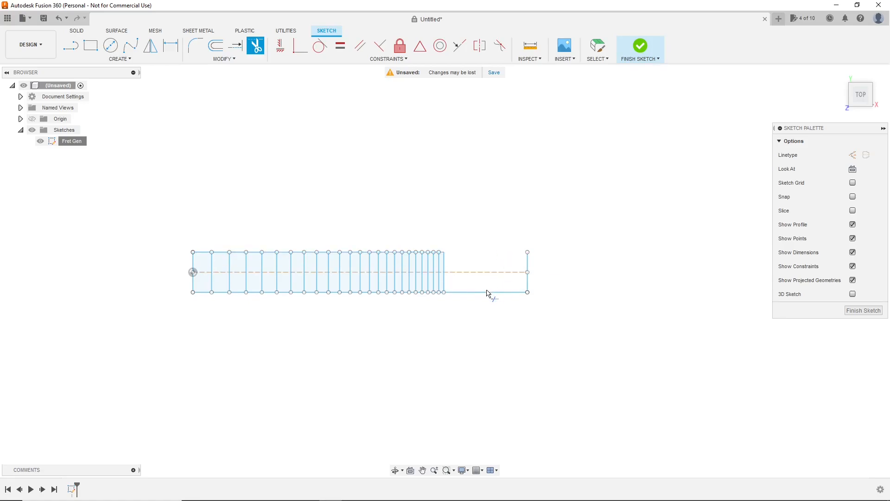
pyautogui.click(483, 293)
pyautogui.press('Escape')
# Delete the dashed centre line and the detached vertical line beyond the last fret.
pyautogui.click(482, 273)
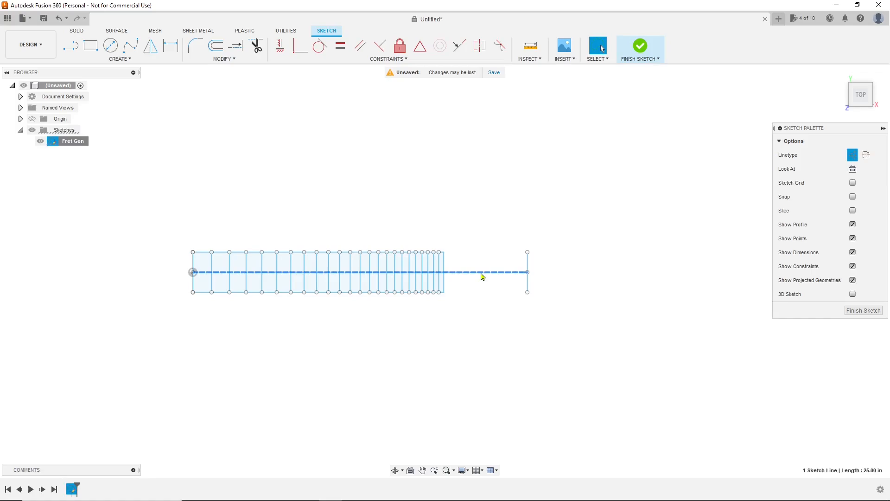
pyautogui.press('Delete')
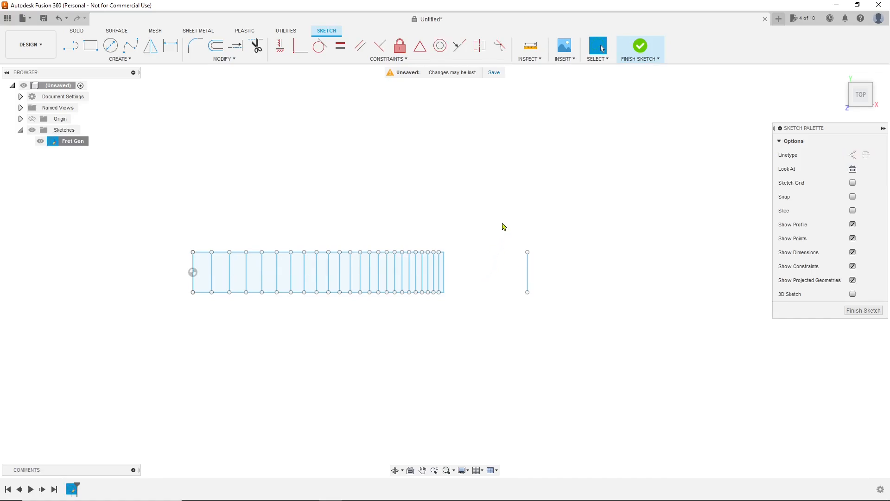
pyautogui.moveTo(503, 224)
pyautogui.mouseDown()
pyautogui.moveTo(540, 295)
pyautogui.moveTo(519, 261)
pyautogui.moveTo(579, 300)
pyautogui.moveTo(612, 255)
pyautogui.moveTo(534, 329)
pyautogui.moveTo(620, 224)
pyautogui.moveTo(536, 263)
pyautogui.moveTo(585, 294)
pyautogui.mouseUp()
pyautogui.click(599, 59)
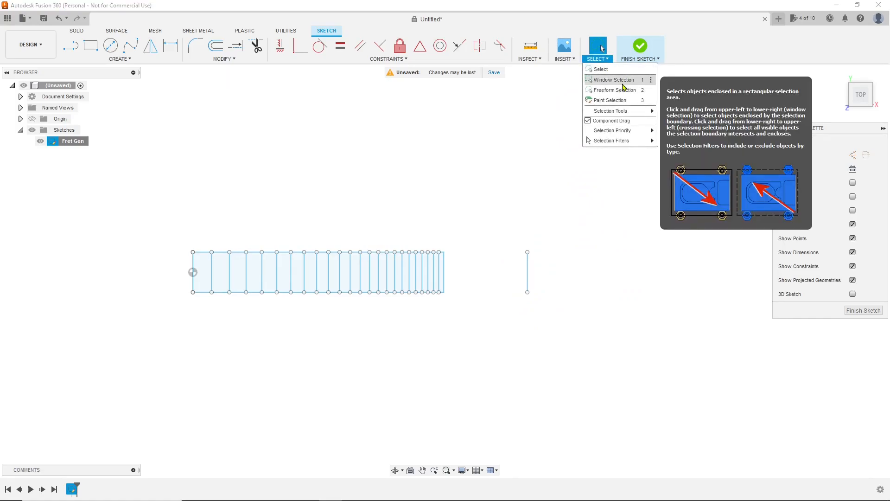
pyautogui.click(624, 82)
pyautogui.moveTo(503, 223); pyautogui.dragTo(584, 340)
pyautogui.press('Delete')
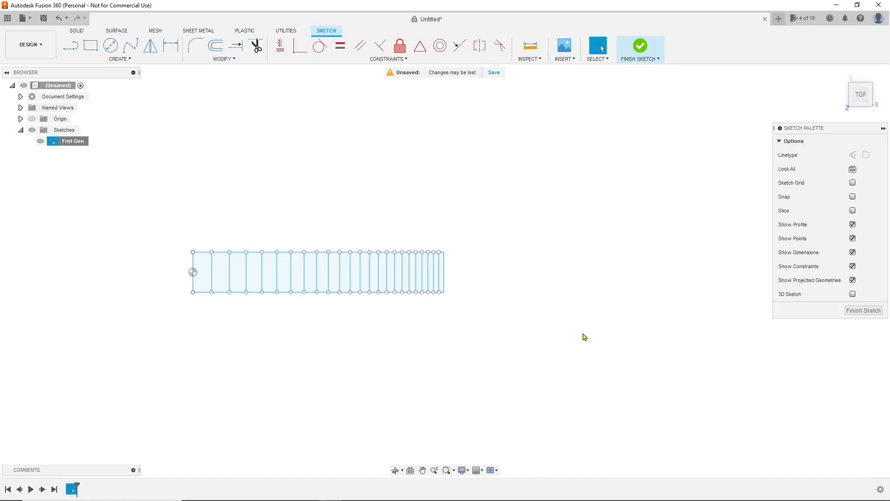
# Rotate the whole fret layout 180 degrees about Z, with the pivot set at the origin on the nut line.
pyautogui.moveTo(477, 327); pyautogui.dragTo(177, 210)
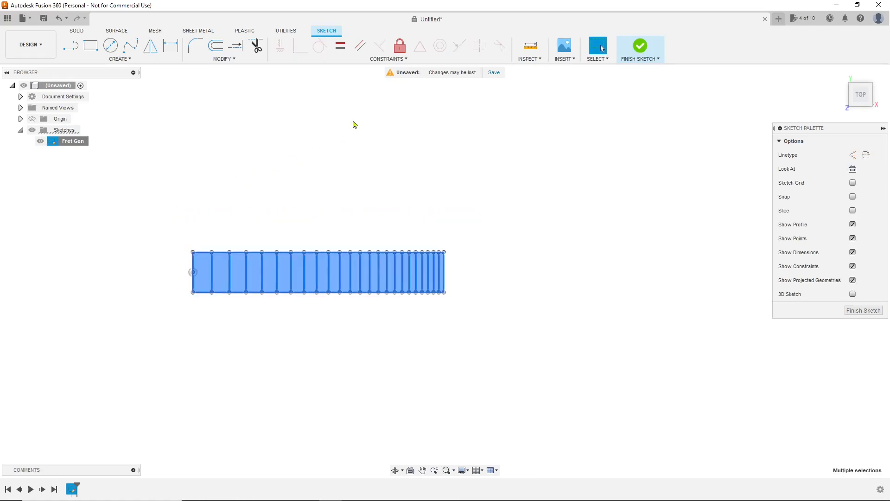
pyautogui.rightClick(295, 269)
pyautogui.click(271, 278)
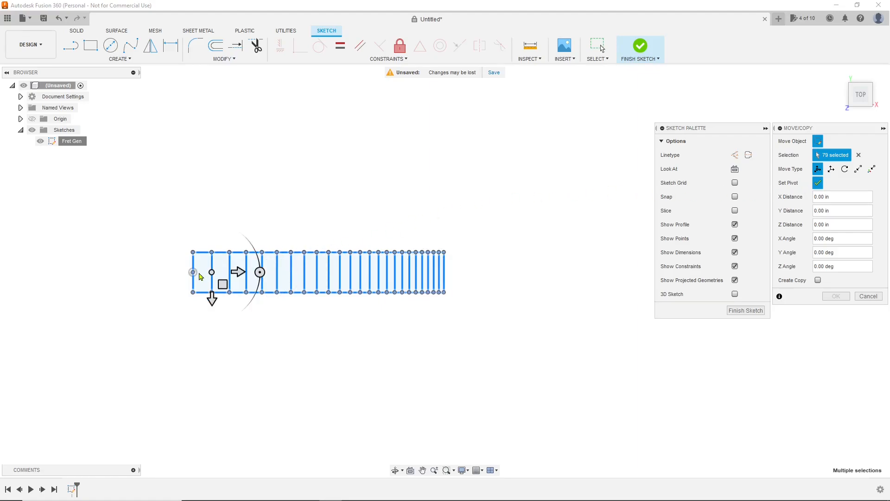
pyautogui.click(194, 273)
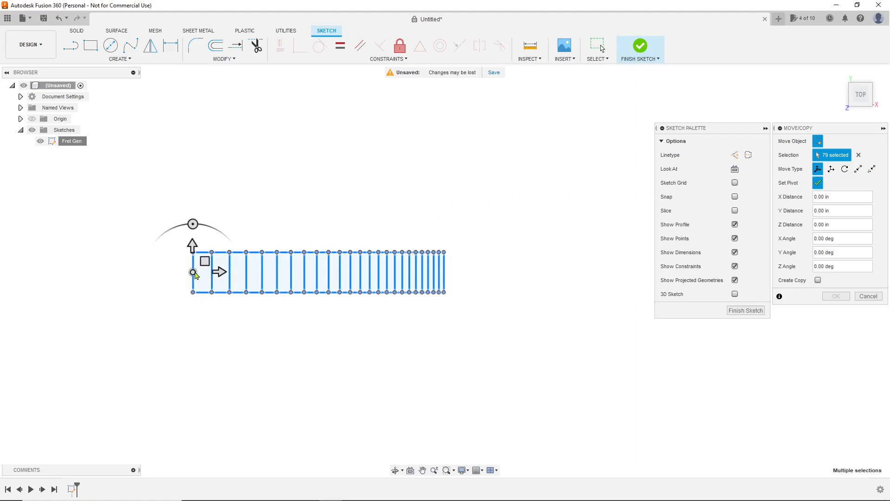
pyautogui.click(194, 273)
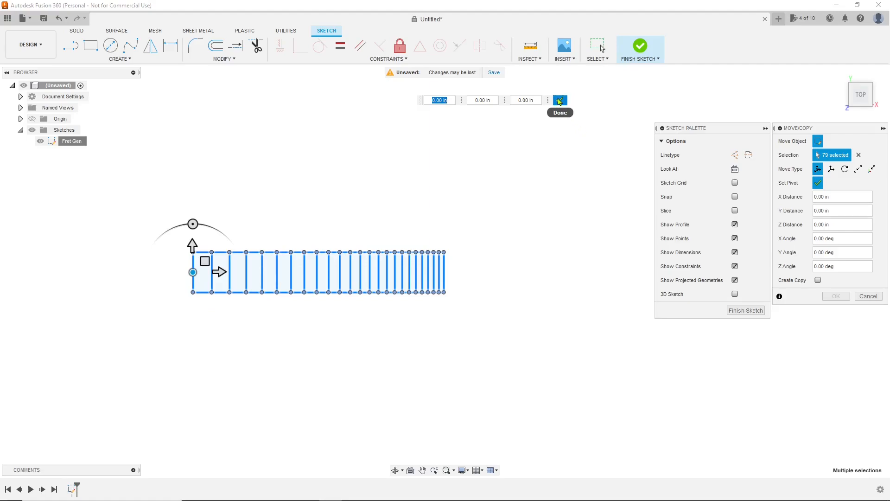
pyautogui.click(560, 101)
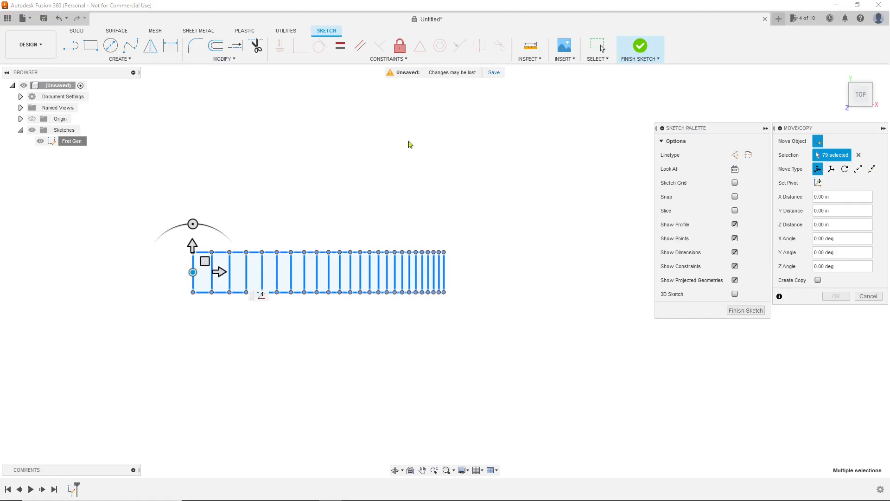
pyautogui.moveTo(193, 224)
pyautogui.mouseDown()
pyautogui.moveTo(159, 236)
pyautogui.moveTo(177, 314)
pyautogui.moveTo(193, 319)
pyautogui.mouseUp()
pyautogui.scroll(-3, 463, 293)
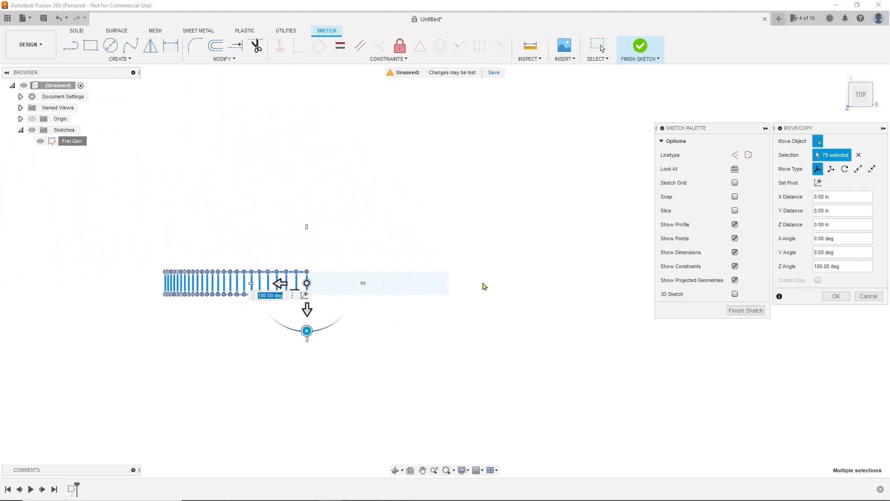
pyautogui.scroll(3, 293, 339)
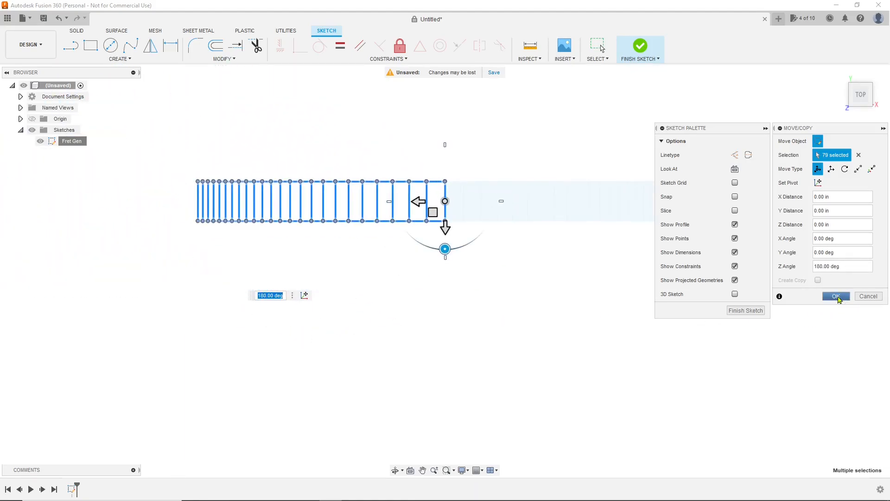
pyautogui.click(836, 296)
# Try pulling the fretboard's lower edge line away from the frets, and undo the change.
pyautogui.moveTo(461, 298); pyautogui.dragTo(495, 340, button='middle')
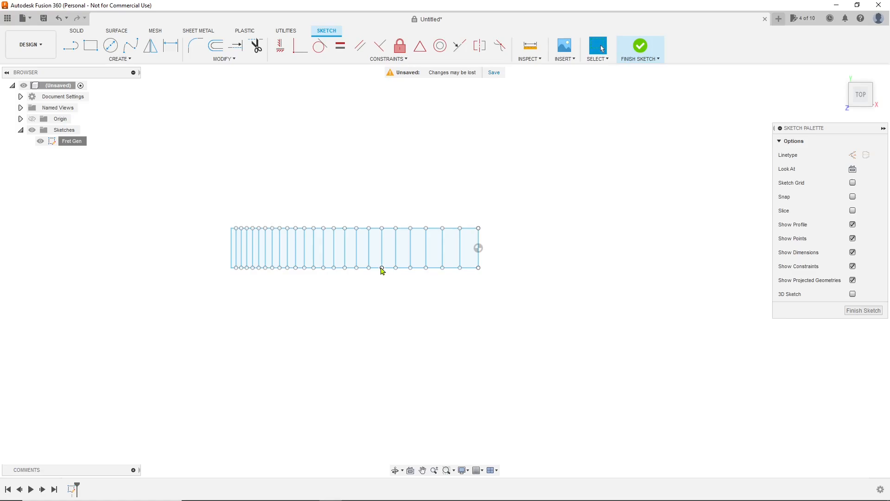
pyautogui.scroll(2, 523, 308)
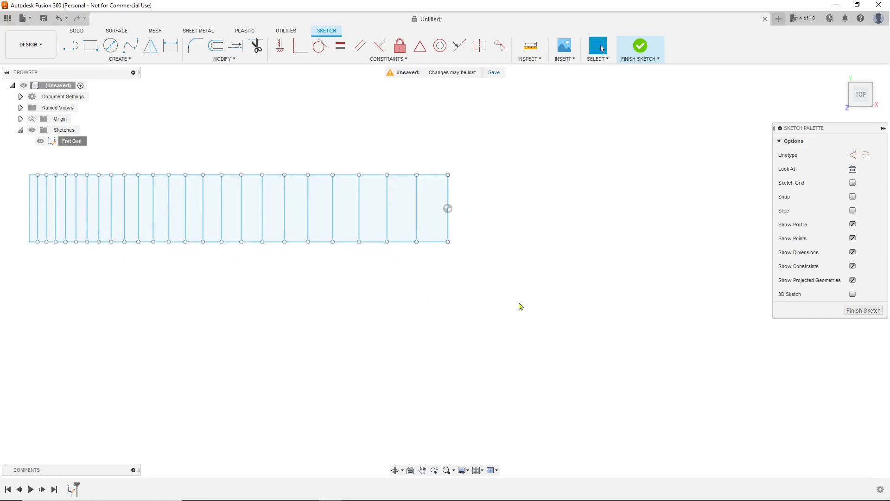
pyautogui.moveTo(435, 243)
pyautogui.mouseDown()
pyautogui.moveTo(457, 266)
pyautogui.moveTo(433, 350)
pyautogui.moveTo(583, 344)
pyautogui.moveTo(261, 324)
pyautogui.moveTo(430, 366)
pyautogui.moveTo(421, 289)
pyautogui.mouseUp()
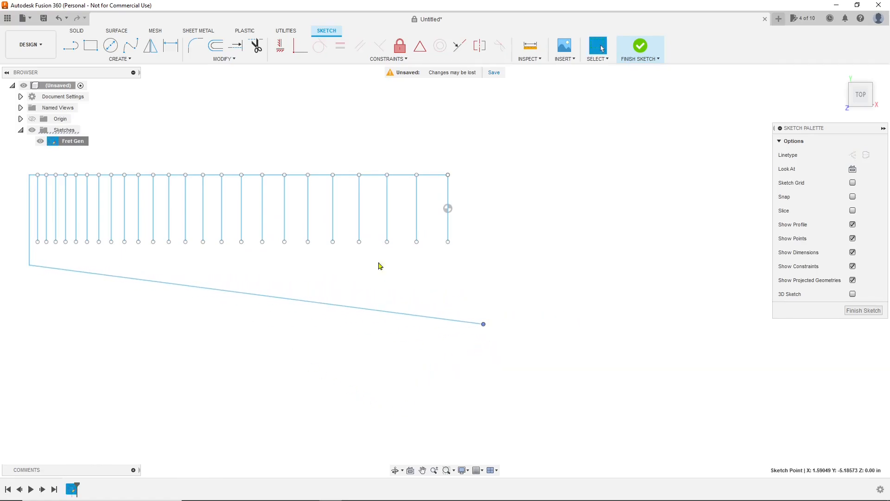
pyautogui.scroll(-3, 648, 213)
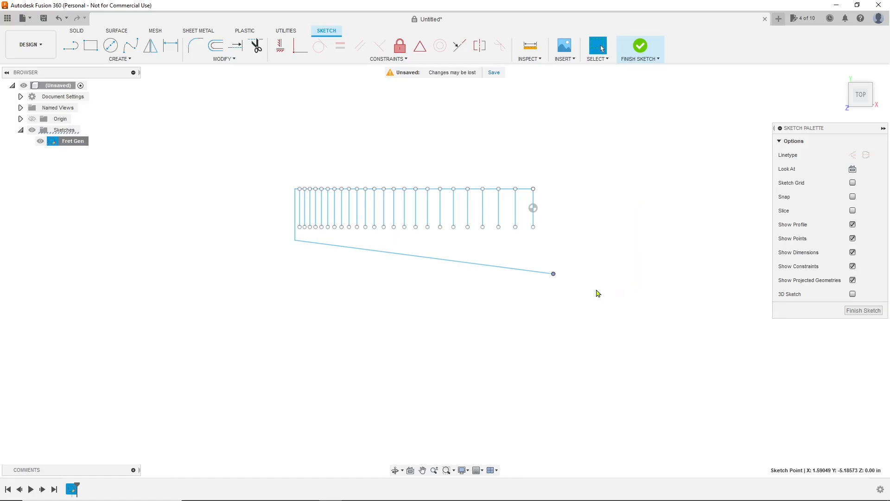
pyautogui.hotkey('ctrl', 'z')
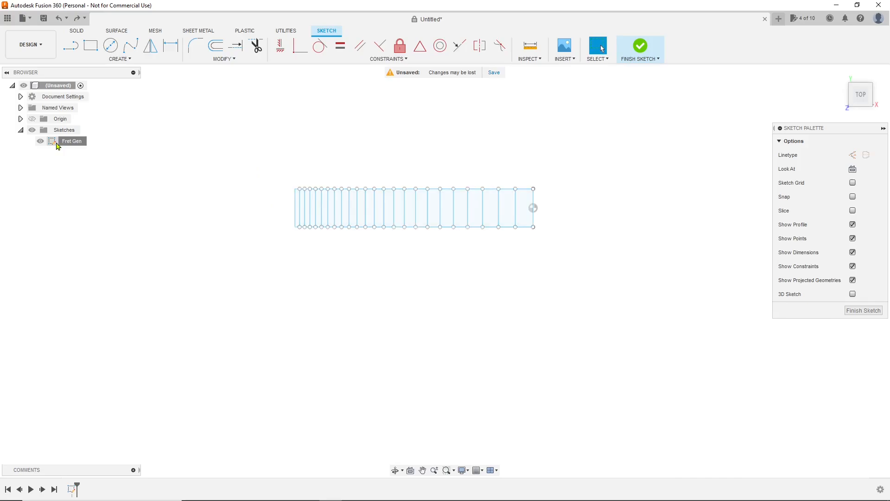
# Lock all the fretboard sketch geometry in place with a Fix constraint.
pyautogui.moveTo(574, 273); pyautogui.dragTo(258, 139)
pyautogui.click(400, 46)
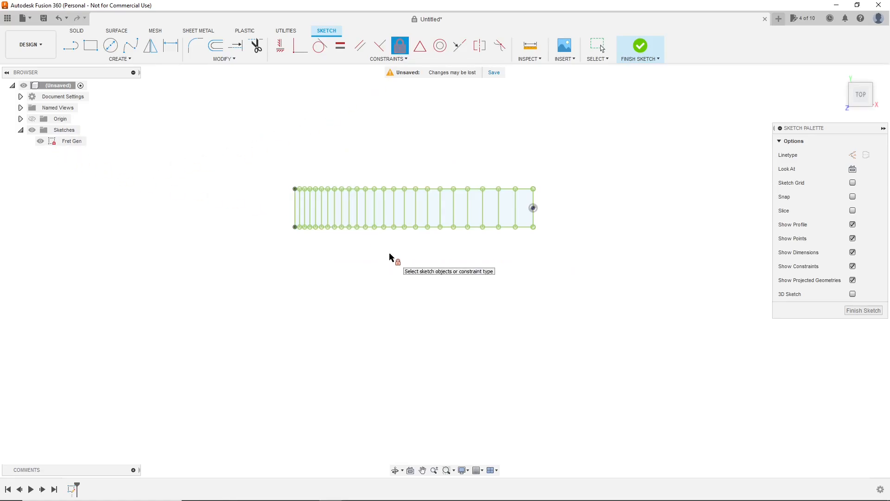
pyautogui.press('Escape')
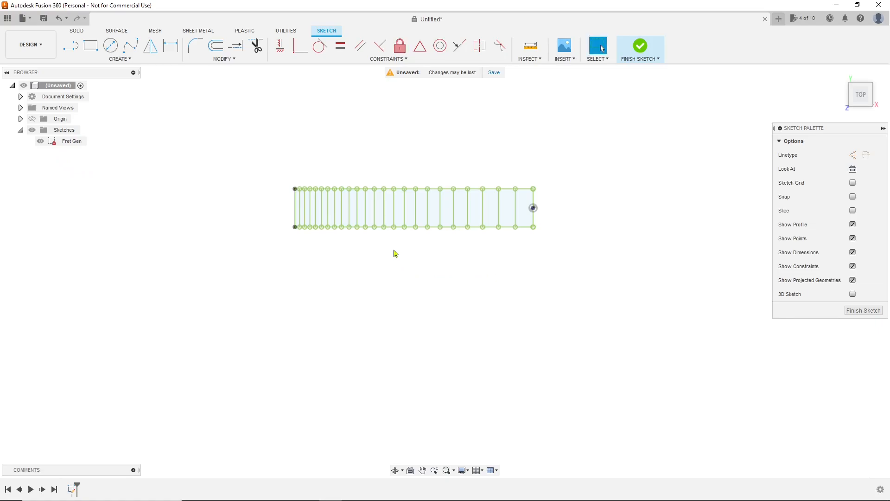
pyautogui.moveTo(861, 100); pyautogui.dragTo(844, 80)
pyautogui.scroll(5, 589, 202)
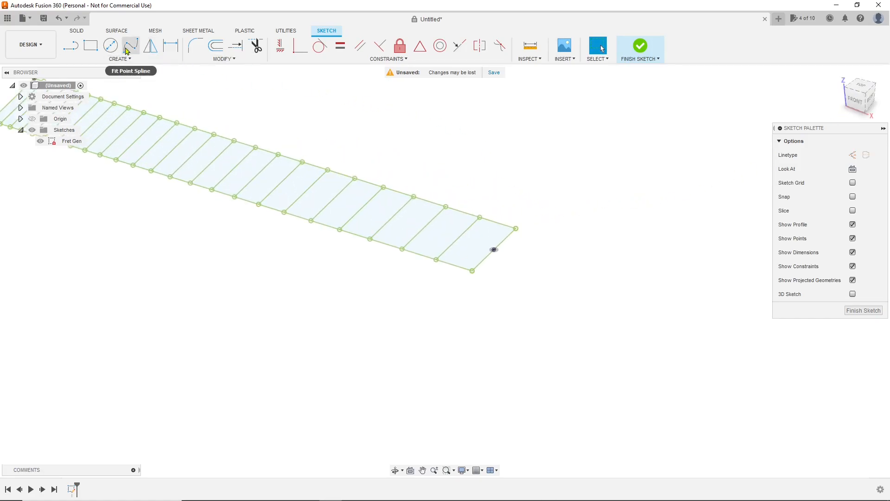
# Construct a plane at a 90° angle through the nut line at the end of the fretboard.
pyautogui.click(81, 33)
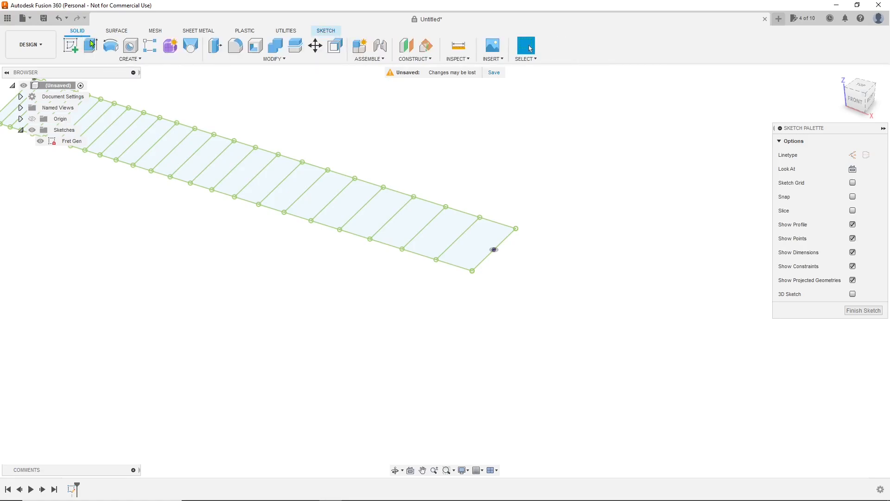
pyautogui.click(416, 59)
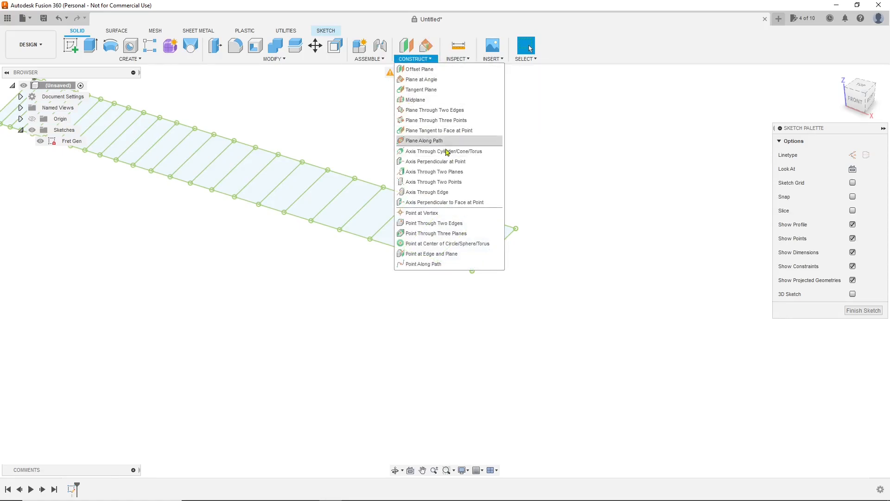
pyautogui.click(425, 48)
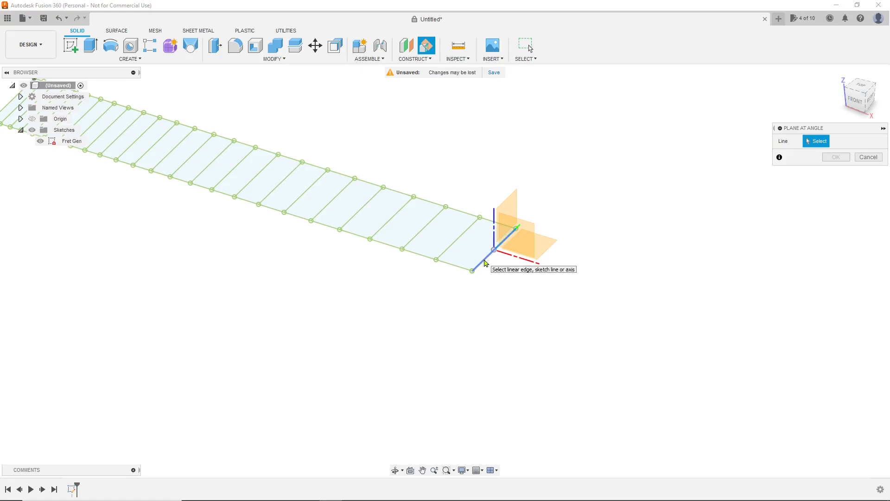
pyautogui.click(486, 263)
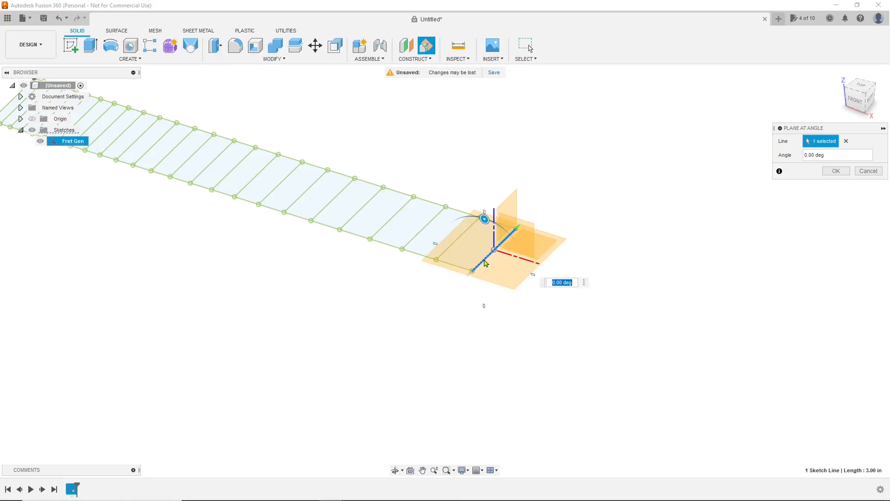
pyautogui.write('90')
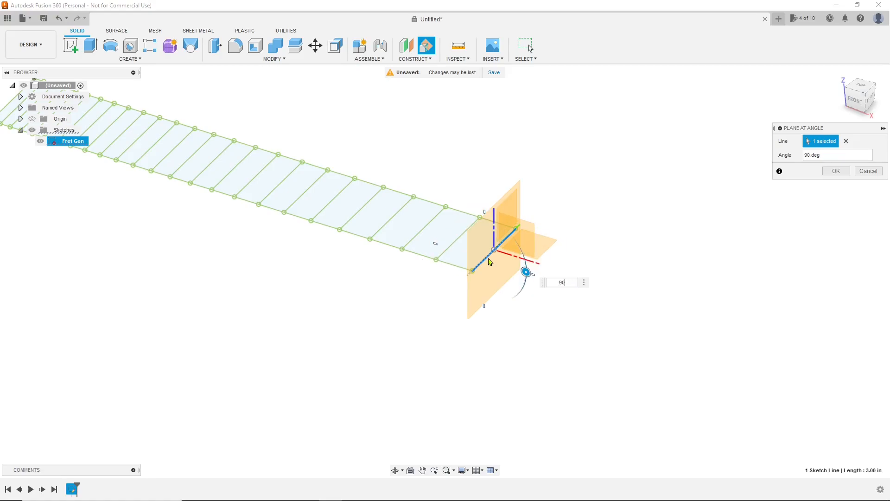
pyautogui.press('Return')
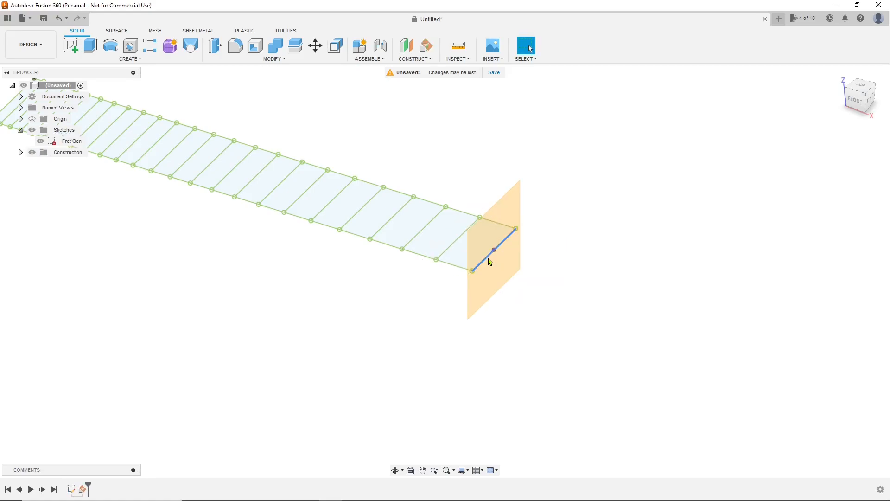
# Rename the new construction plane as Nut.
pyautogui.click(20, 152)
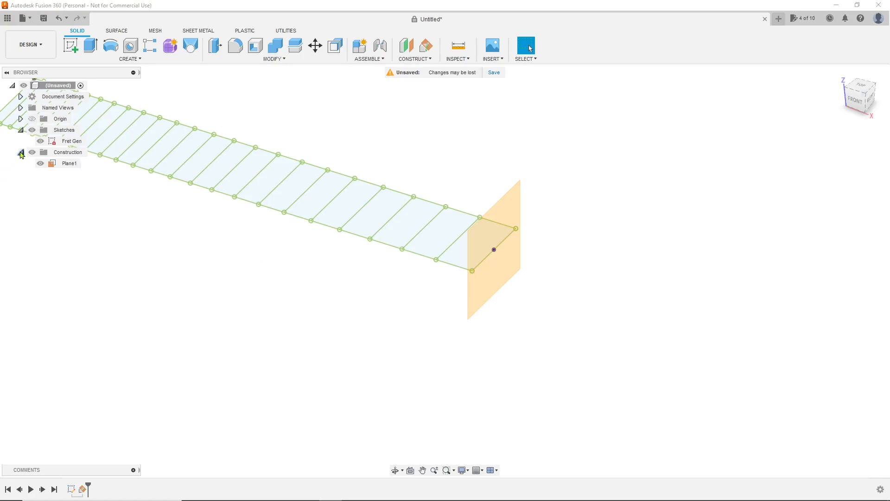
pyautogui.doubleClick(66, 165)
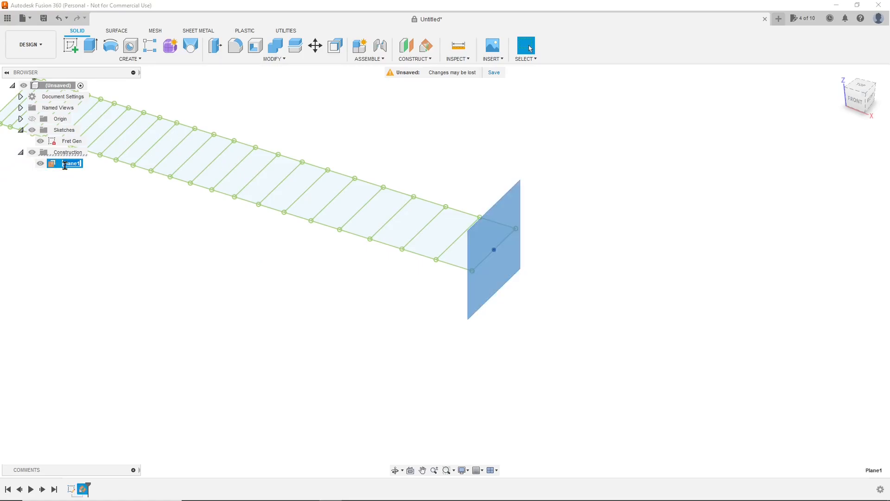
pyautogui.write('Nut')
pyautogui.press('Return')
pyautogui.click(262, 274)
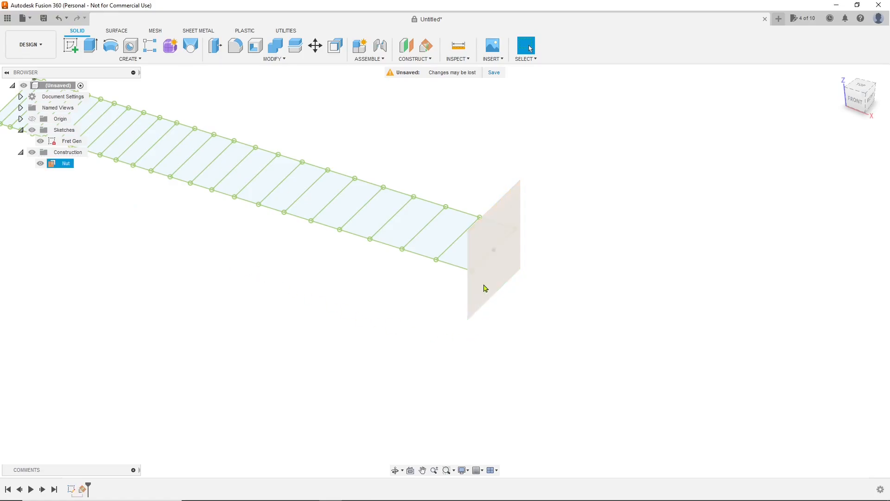
# Start a sketch on the Nut plane and project the nut line's midpoint at the origin into it, keeping the projection linked.
pyautogui.rightClick(65, 167)
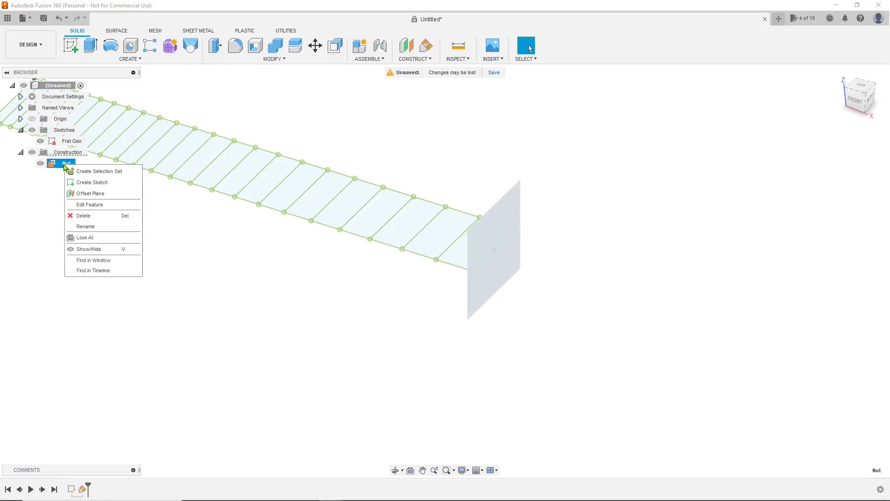
pyautogui.click(88, 183)
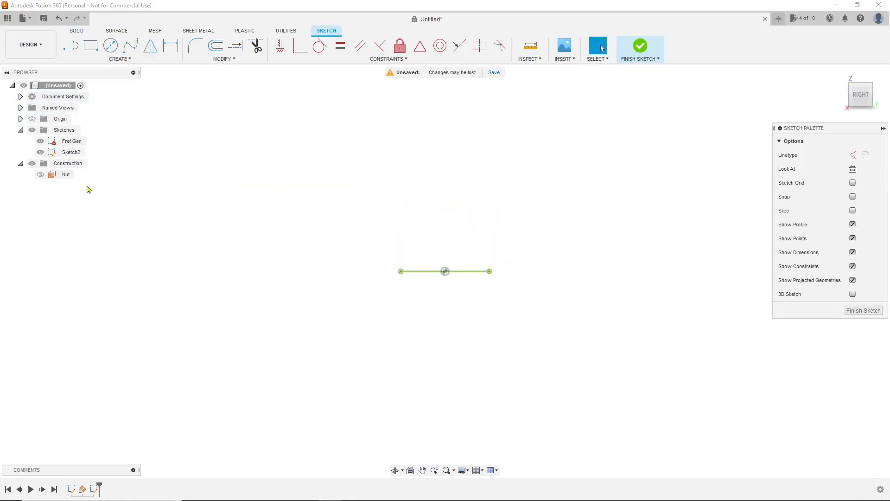
pyautogui.moveTo(863, 98); pyautogui.dragTo(868, 114)
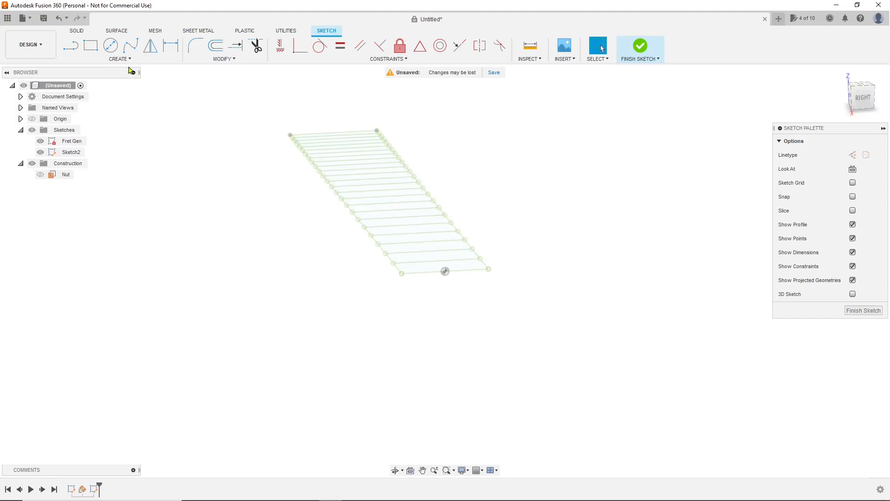
pyautogui.click(115, 63)
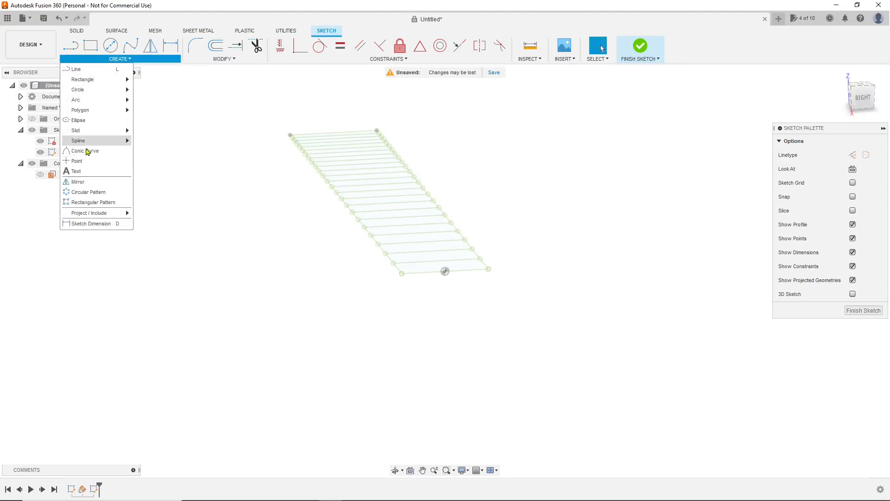
pyautogui.moveTo(84, 217)
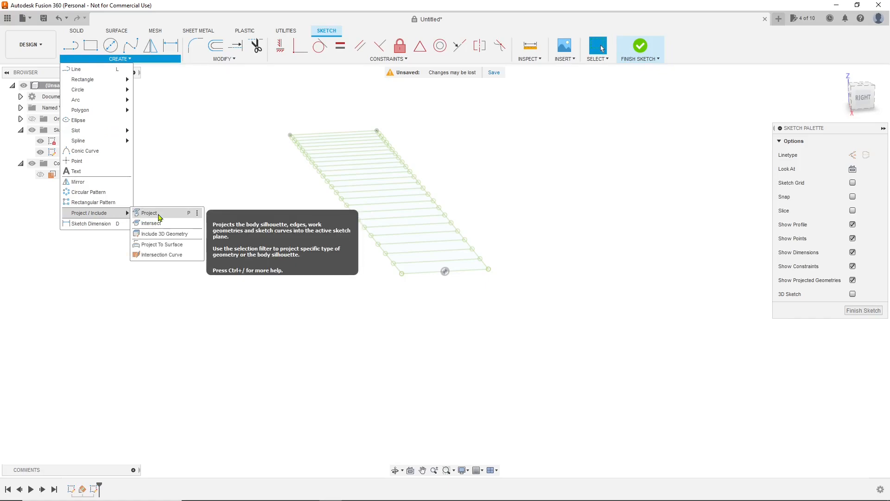
pyautogui.click(184, 217)
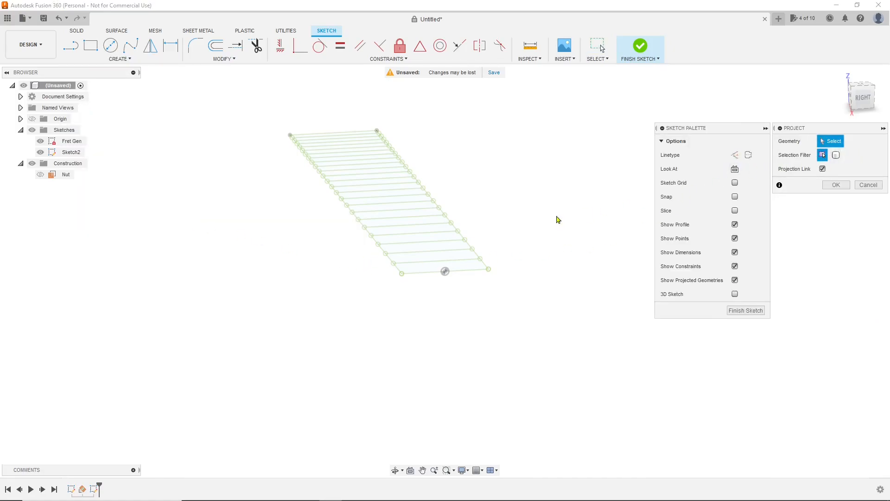
pyautogui.click(41, 174)
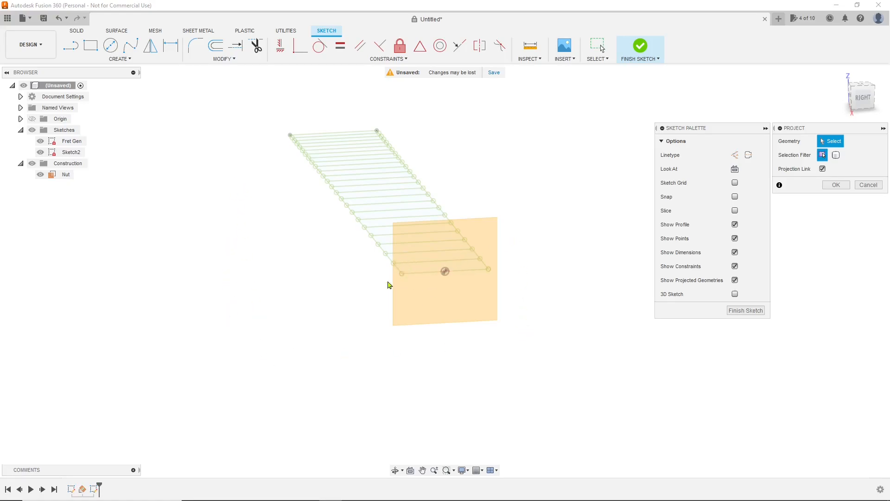
pyautogui.click(467, 270)
pyautogui.scroll(3, 450, 321)
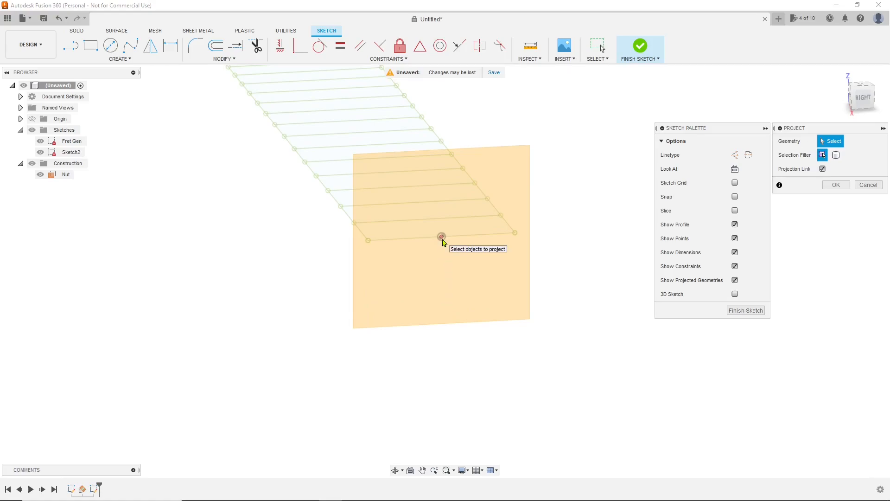
pyautogui.click(442, 238)
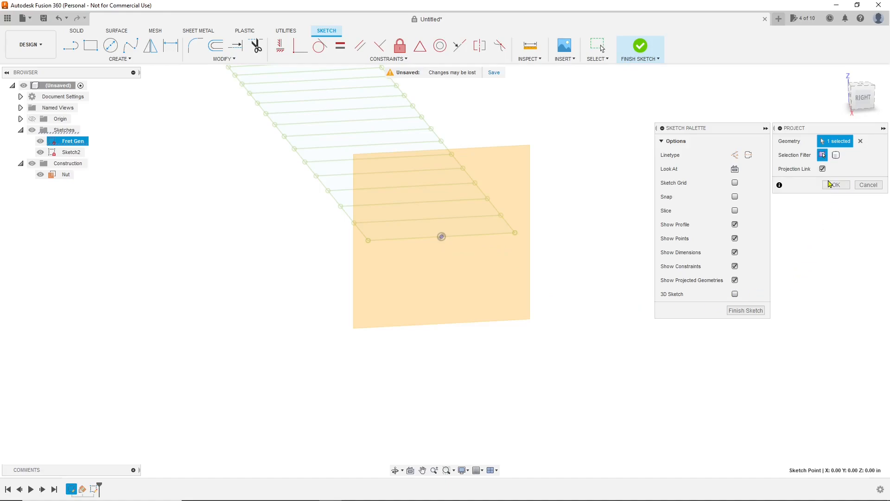
pyautogui.click(831, 185)
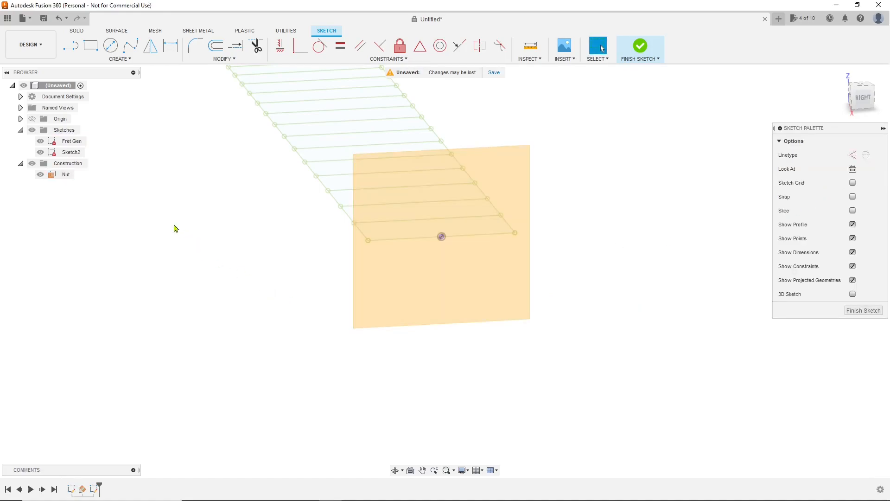
# Hide the Fret Gen sketch and view the nut sketch square-on from the Right view.
pyautogui.click(43, 142)
pyautogui.click(41, 142)
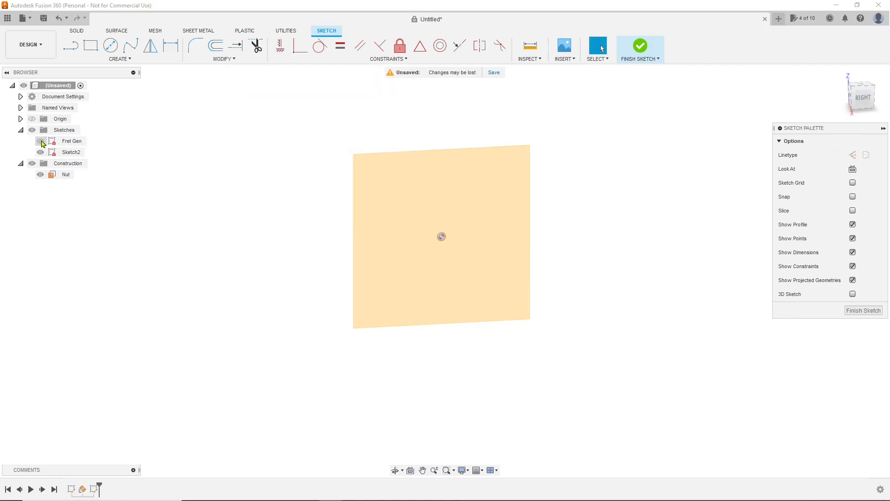
pyautogui.click(859, 102)
pyautogui.click(515, 284)
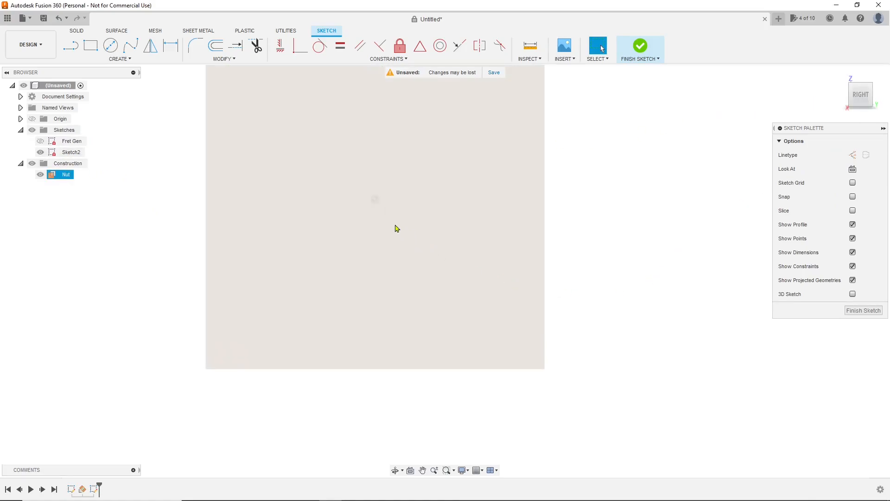
pyautogui.press('Escape')
# Select the projected point and check its position on the nut line by temporarily showing the Fret Gen sketch.
pyautogui.moveTo(379, 203); pyautogui.dragTo(410, 244)
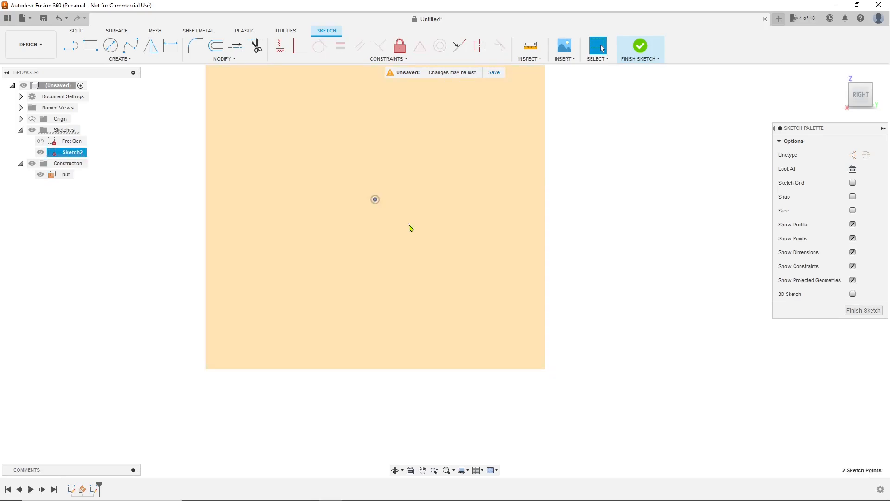
pyautogui.moveTo(375, 199); pyautogui.dragTo(391, 217)
pyautogui.moveTo(361, 185); pyautogui.dragTo(404, 237)
pyautogui.scroll(-1, 406, 242)
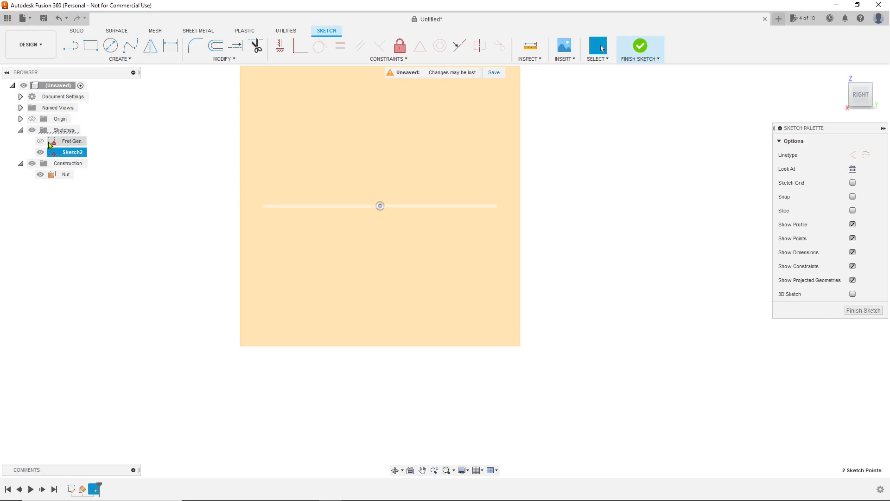
pyautogui.click(41, 141)
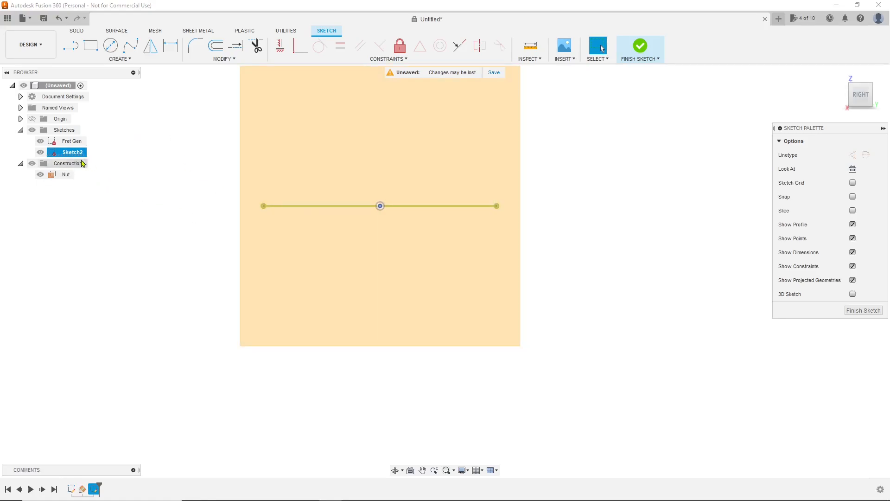
pyautogui.click(151, 173)
pyautogui.click(40, 141)
# Inspect the projected point on the Nut plane from an angled view, return to the Right view and clear the selection.
pyautogui.click(313, 218)
pyautogui.click(380, 205)
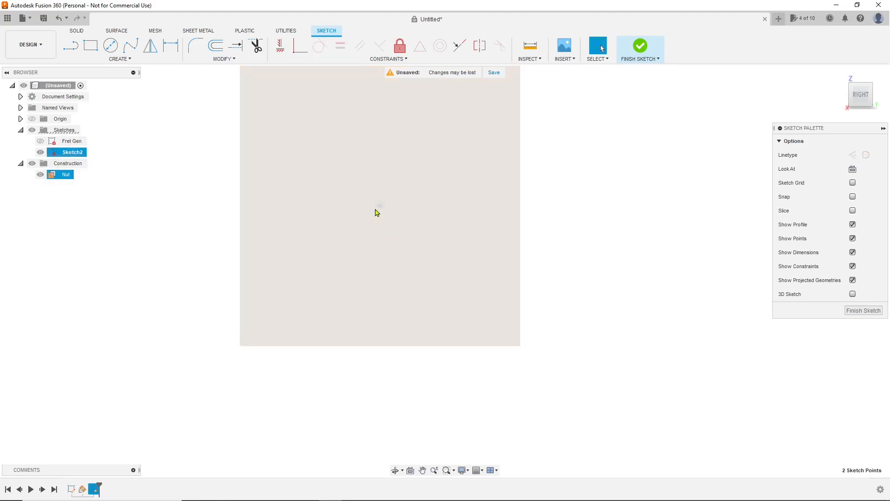
pyautogui.rightClick(381, 208)
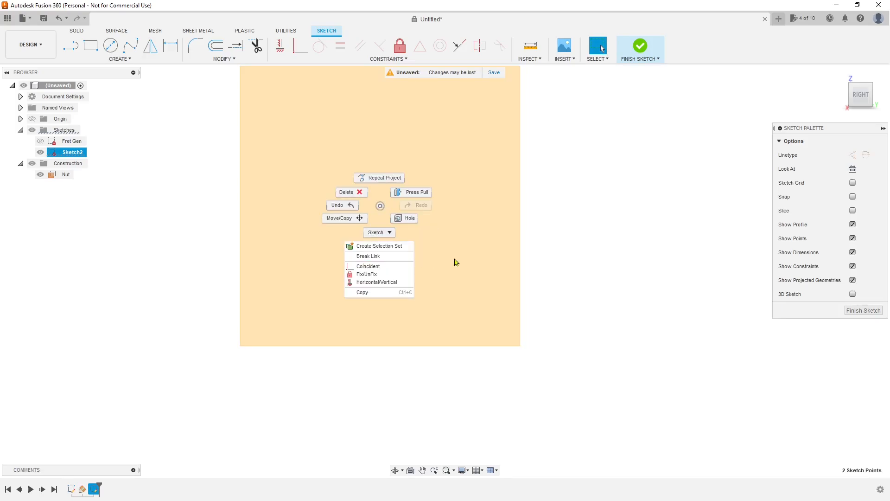
pyautogui.click(614, 239)
pyautogui.scroll(-2, 613, 240)
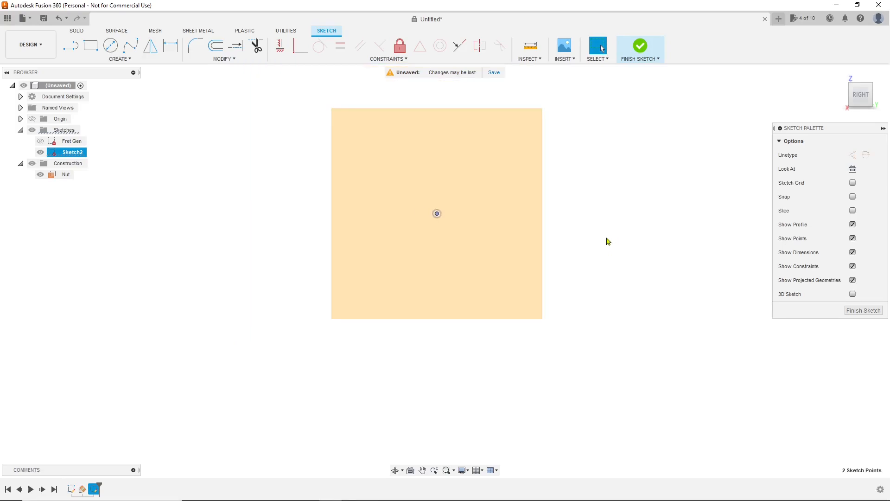
pyautogui.click(856, 106)
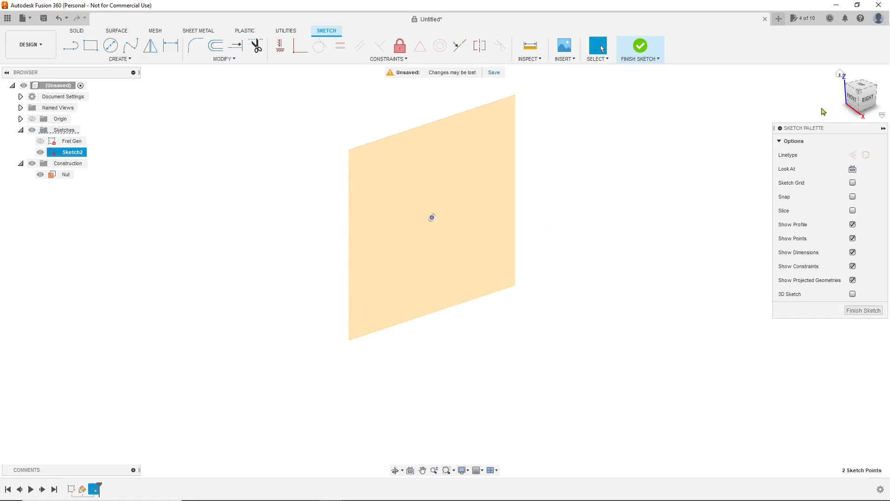
pyautogui.click(870, 103)
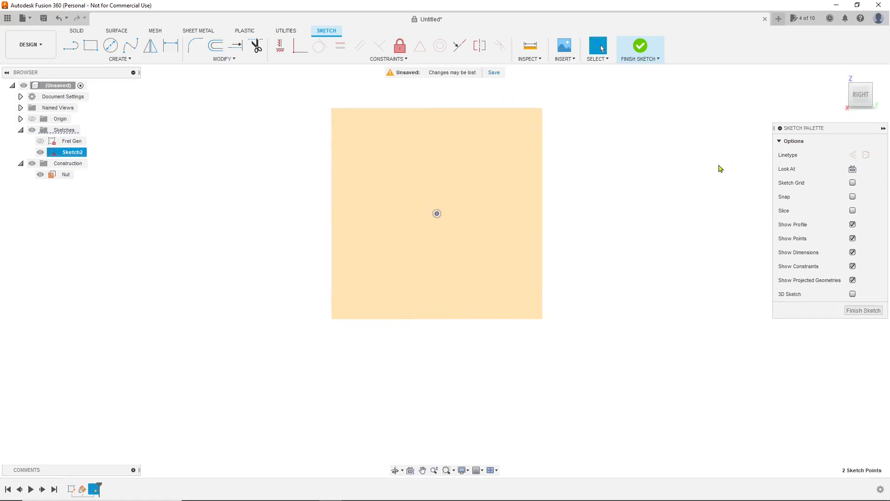
pyautogui.click(661, 183)
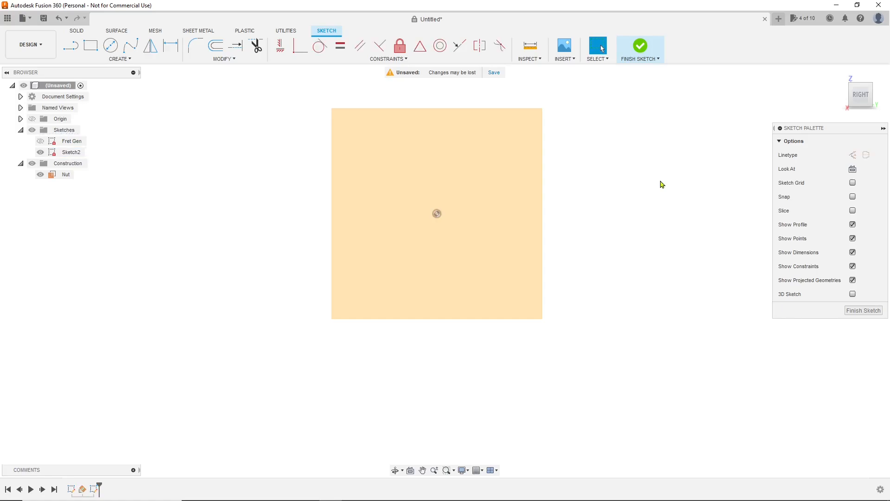
# Hide the Nut plane and draw a 2-point circle straight down from the projected point with a diameter of 12*2 in.
pyautogui.click(41, 174)
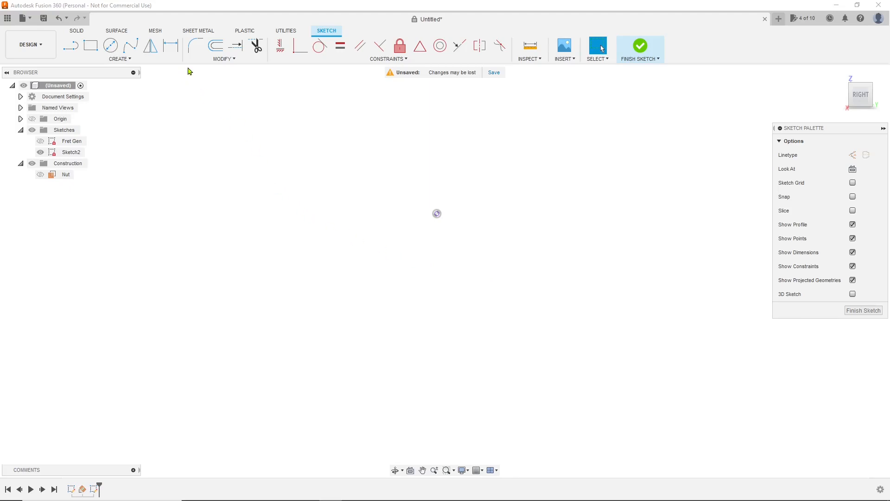
pyautogui.click(119, 60)
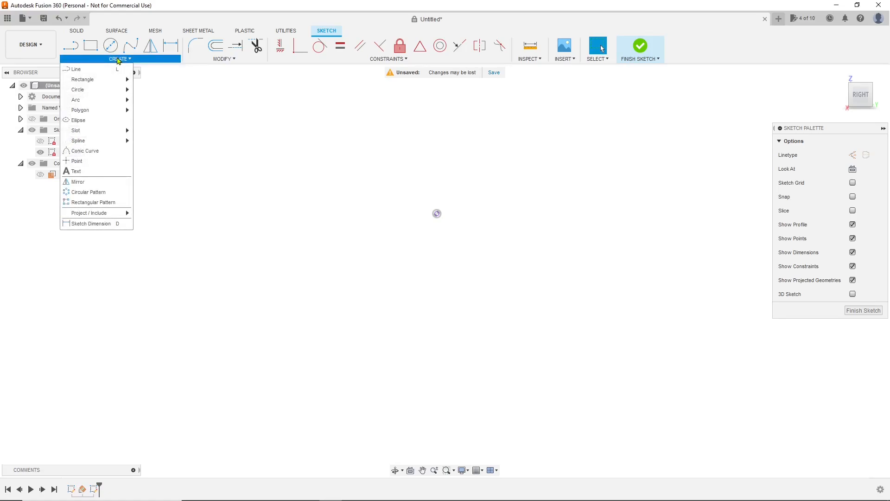
pyautogui.moveTo(99, 91)
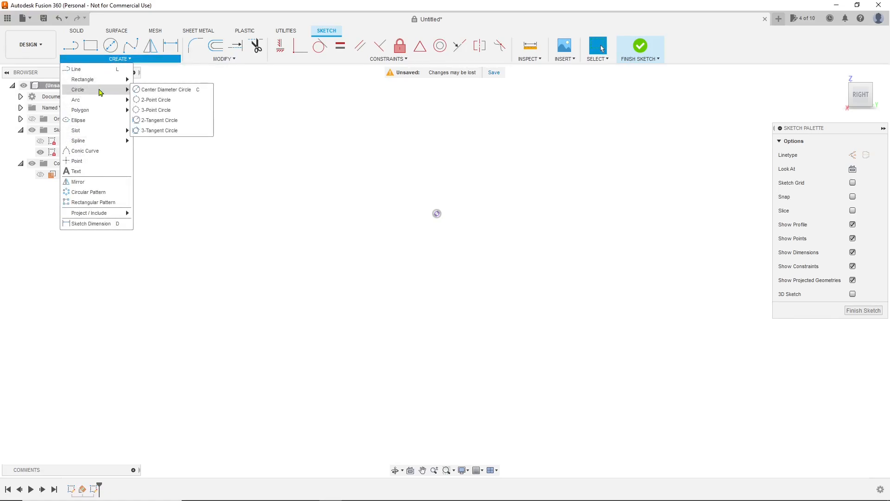
pyautogui.click(155, 100)
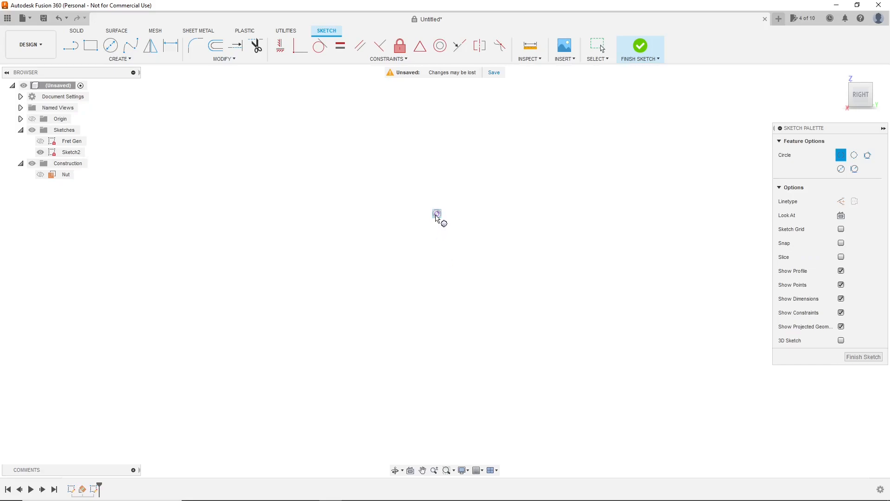
pyautogui.click(437, 215)
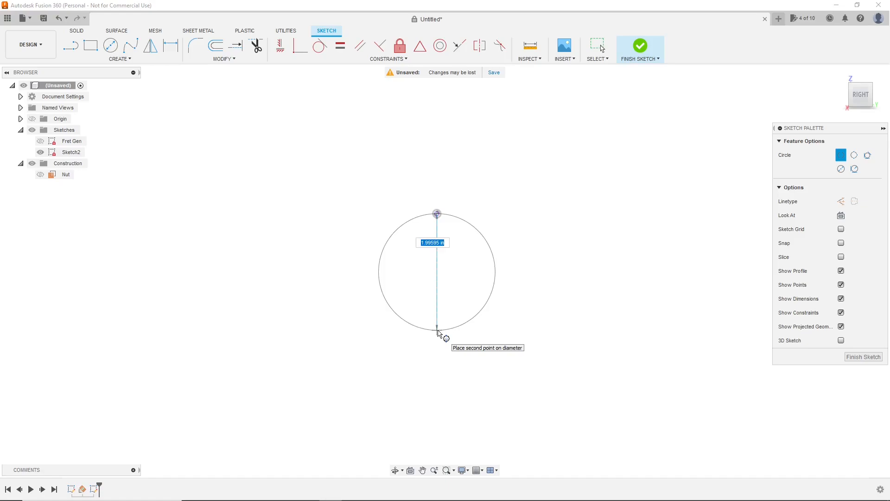
pyautogui.write('12')
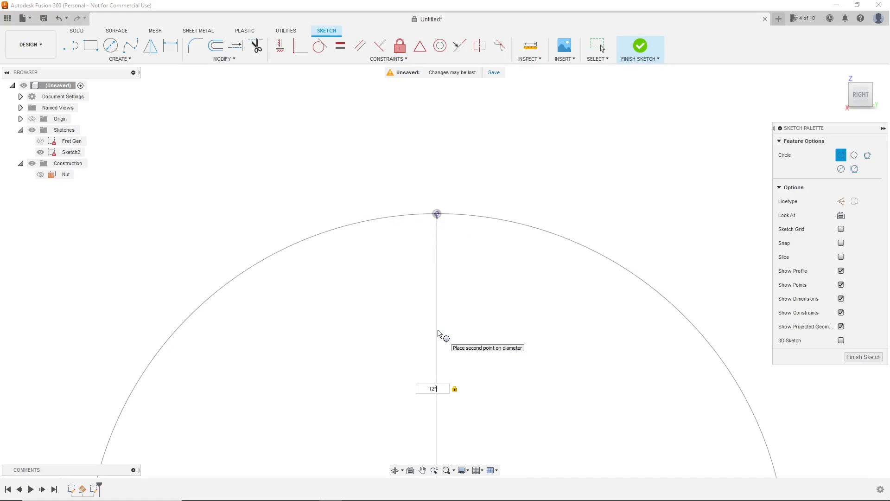
pyautogui.write('*2')
pyautogui.press('Return')
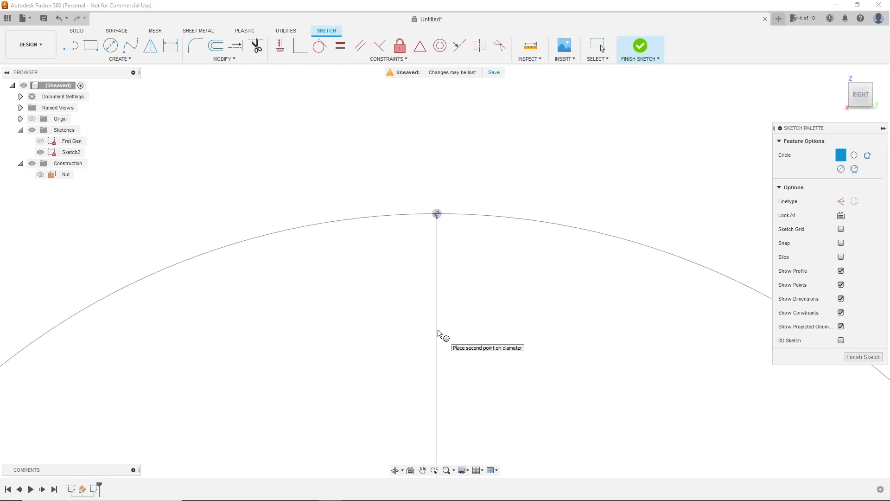
pyautogui.press('Escape')
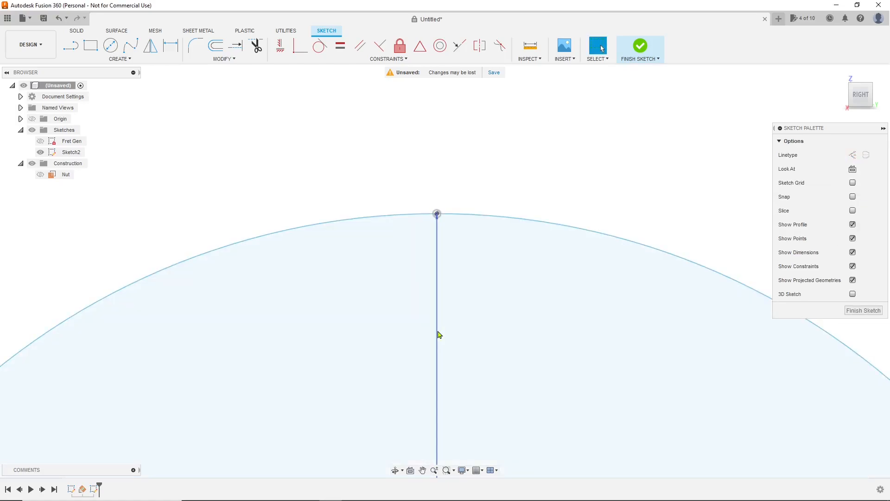
# Draw a horizontal line 1.7 in long in the empty area above the circle.
pyautogui.scroll(-1, 570, 204)
pyautogui.click(70, 45)
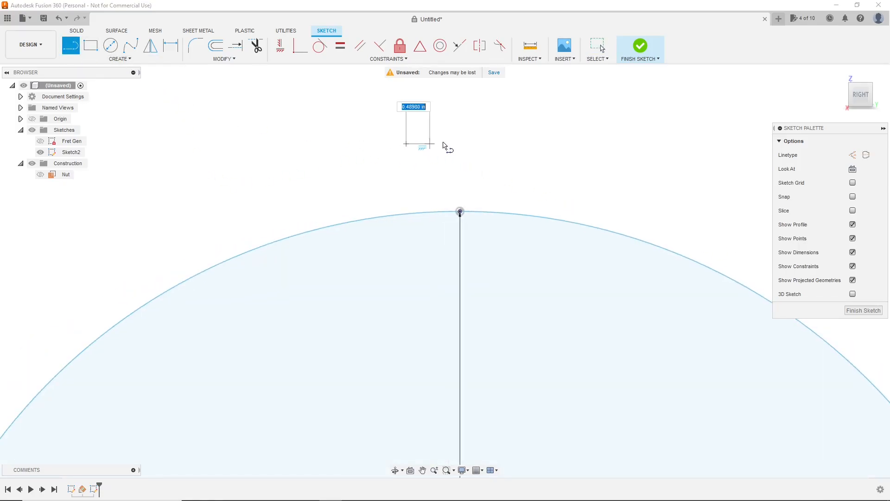
pyautogui.write('1.7')
pyautogui.press('Tab')
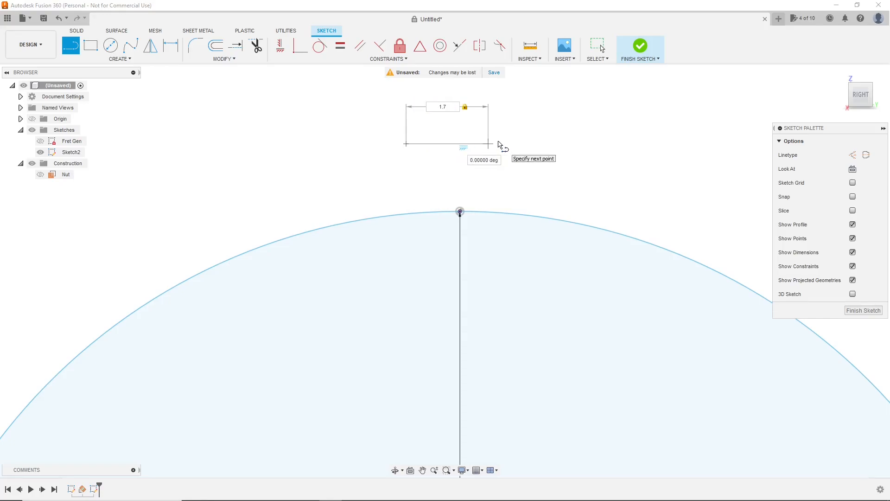
pyautogui.press('Return')
pyautogui.press('Escape')
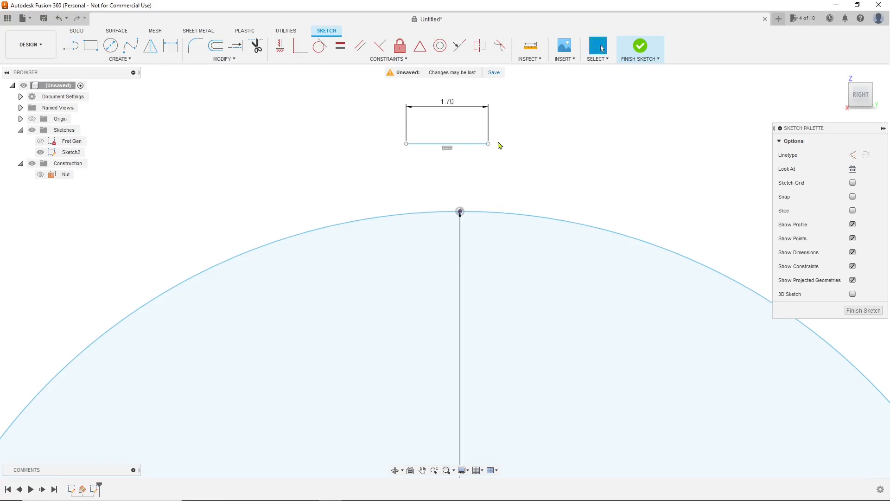
# Constrain the 1.7 in line's midpoint to the projected point on top of the circle.
pyautogui.click(471, 148)
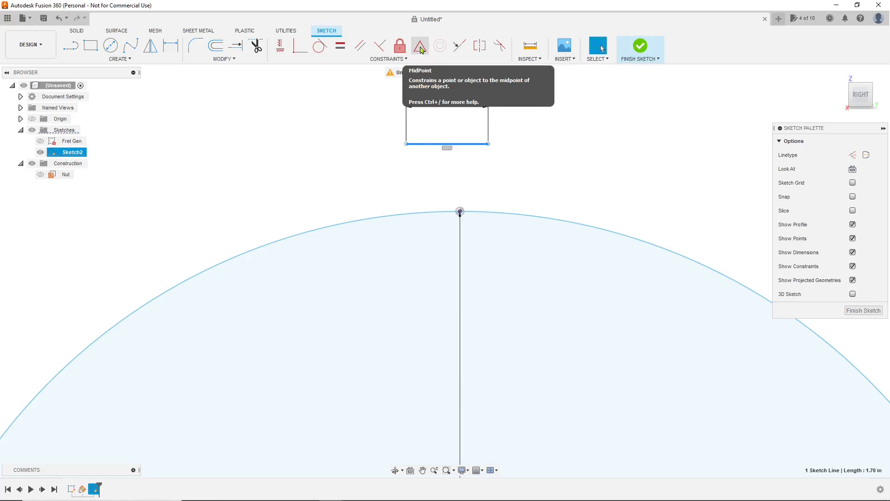
pyautogui.click(420, 47)
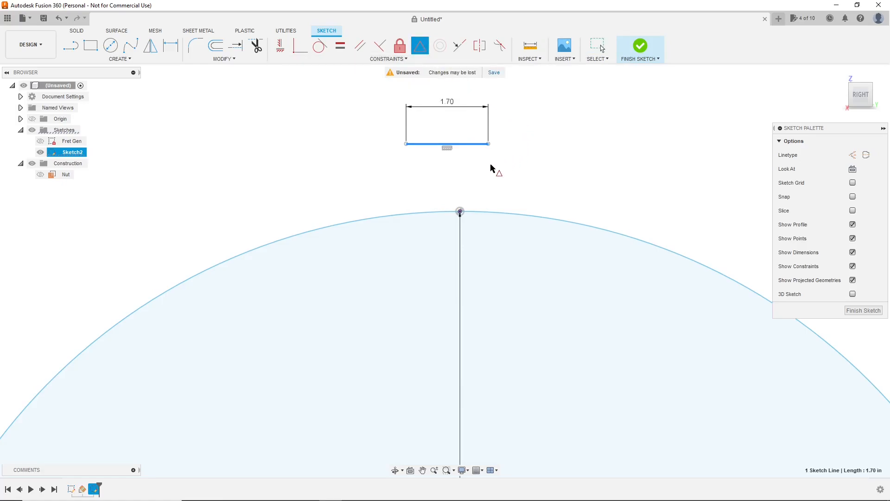
pyautogui.click(461, 212)
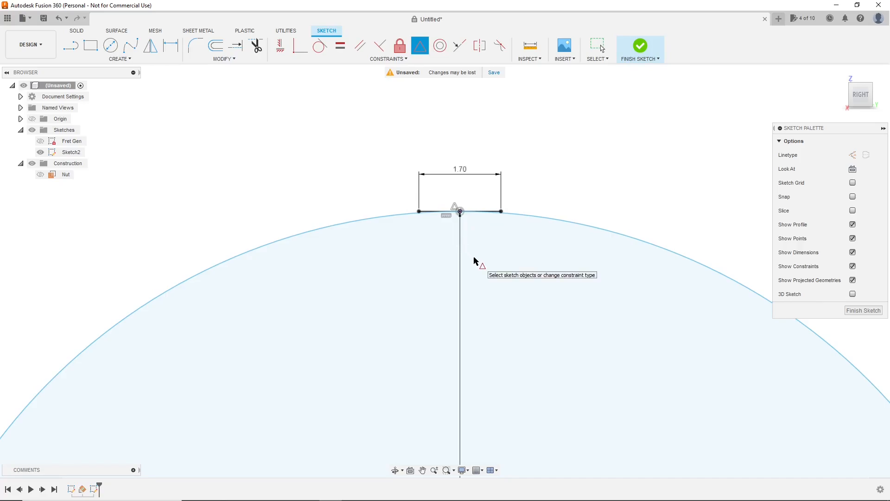
pyautogui.press('Escape')
# Draw a vertical line 0.25 in long downward from the circle, directly below the left end of the 1.7 in line.
pyautogui.scroll(2, 454, 235)
pyautogui.scroll(2, 455, 236)
pyautogui.scroll(1, 364, 204)
pyautogui.scroll(1, 342, 198)
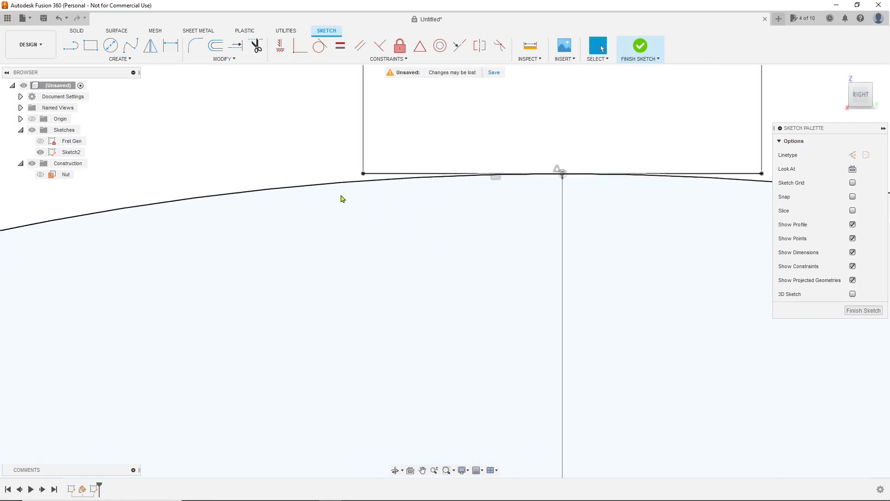
pyautogui.scroll(2, 342, 198)
pyautogui.click(381, 175)
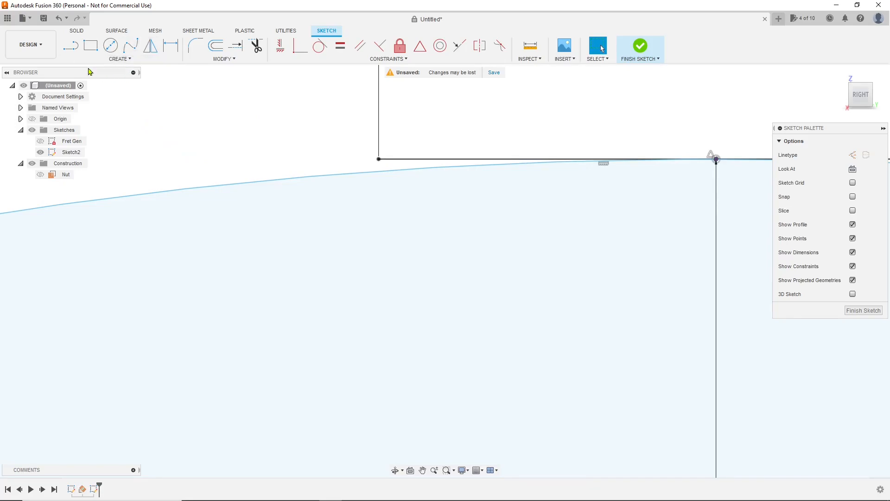
pyautogui.click(72, 51)
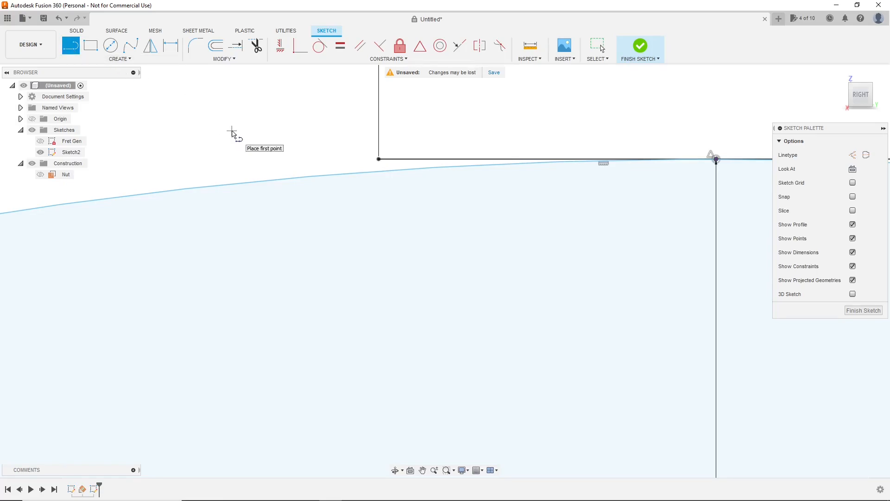
pyautogui.scroll(-2, 235, 134)
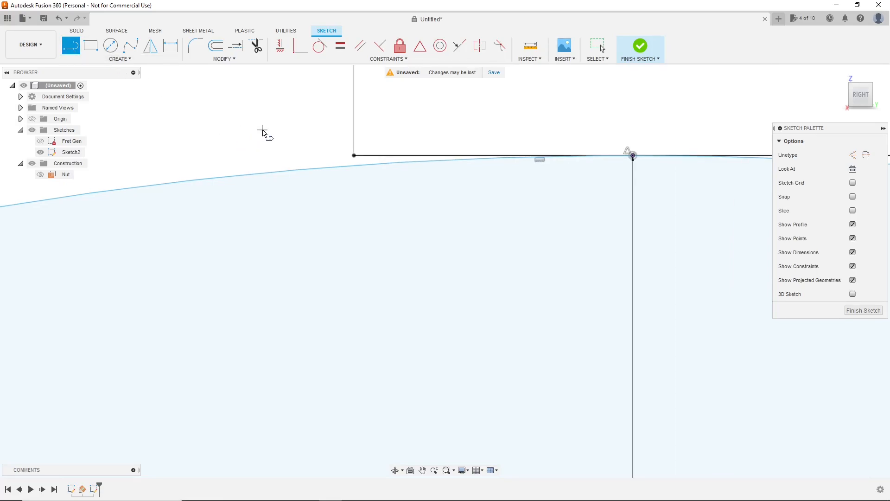
pyautogui.scroll(3, 392, 160)
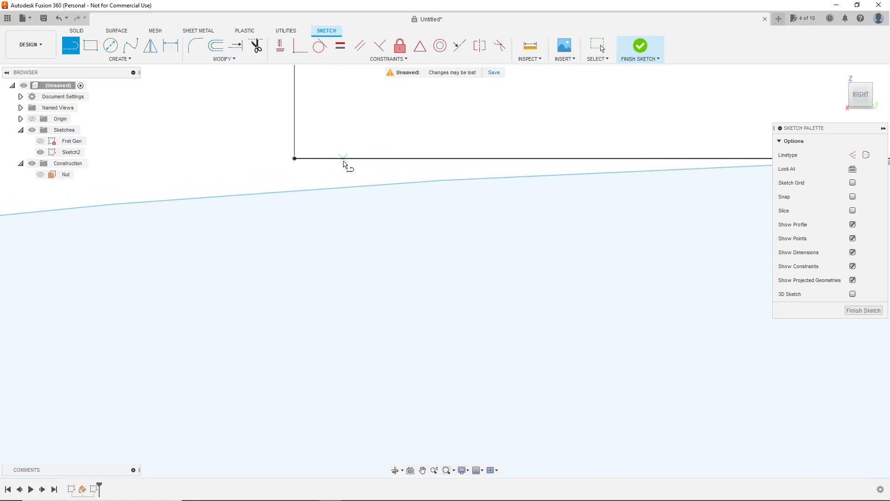
pyautogui.click(293, 191)
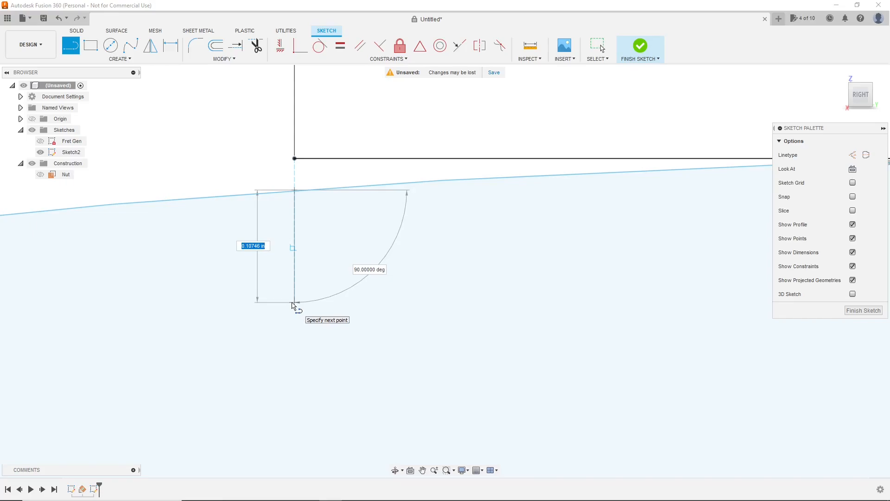
pyautogui.press('BackSpace')
pyautogui.press('Return')
pyautogui.press('Escape')
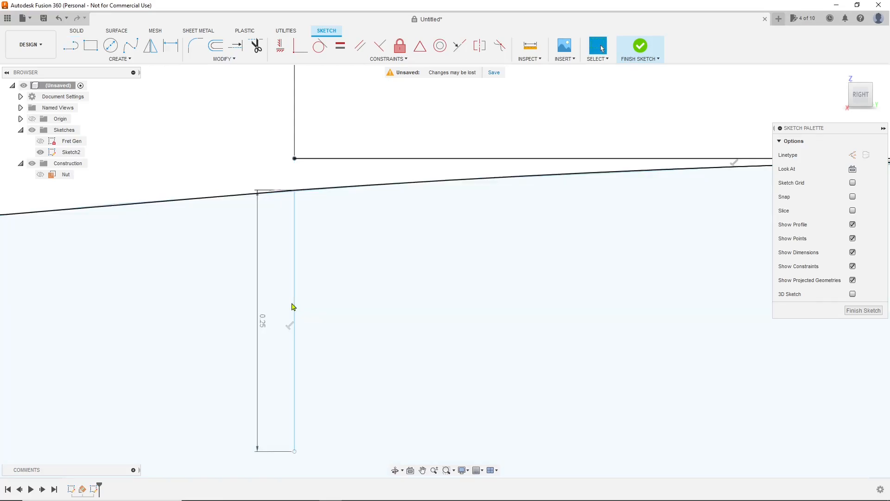
# Draw a matching vertical line 0.25 in long downward from the circle, below the right end of the 1.7 in line.
pyautogui.scroll(-5, 293, 307)
pyautogui.moveTo(364, 320); pyautogui.dragTo(173, 335, button='middle')
pyautogui.scroll(-4, 134, 324)
pyautogui.scroll(4, 504, 325)
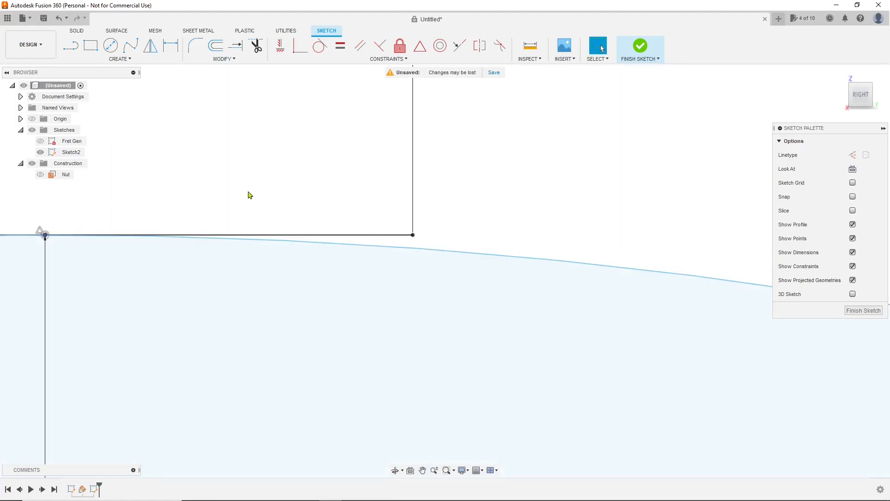
pyautogui.click(70, 45)
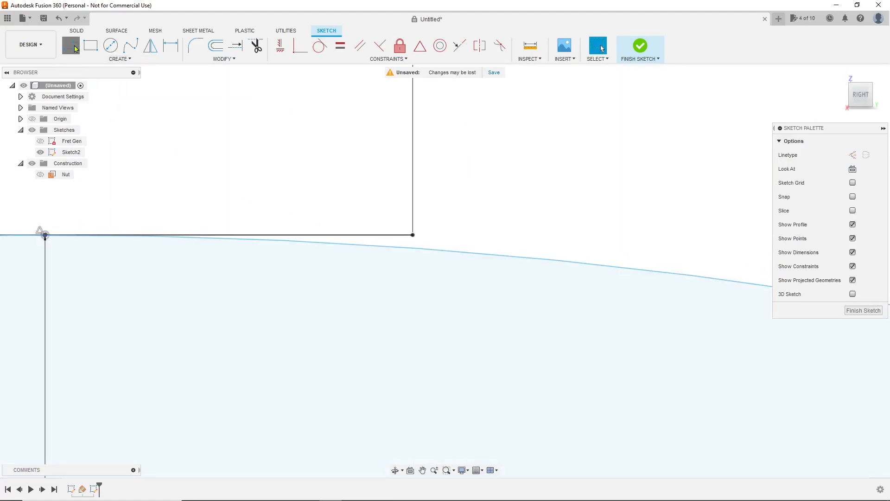
pyautogui.click(414, 246)
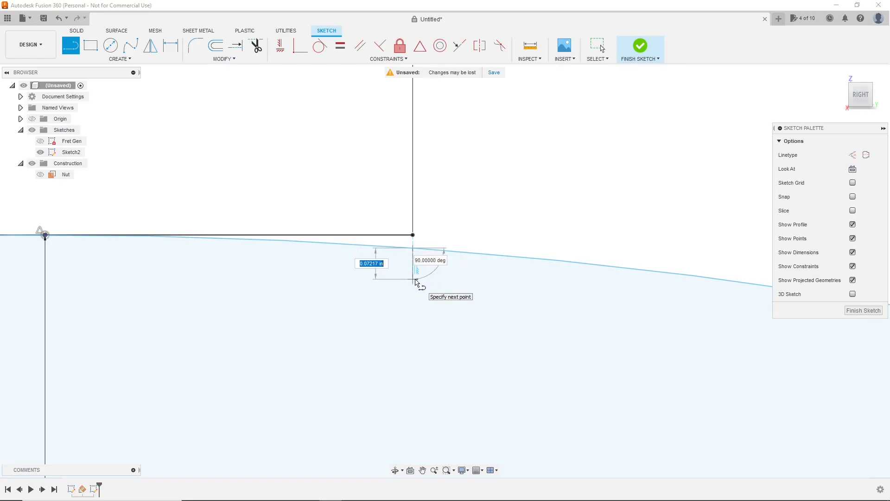
pyautogui.press('BackSpace')
pyautogui.write('.25')
pyautogui.press('Return')
pyautogui.press('Escape')
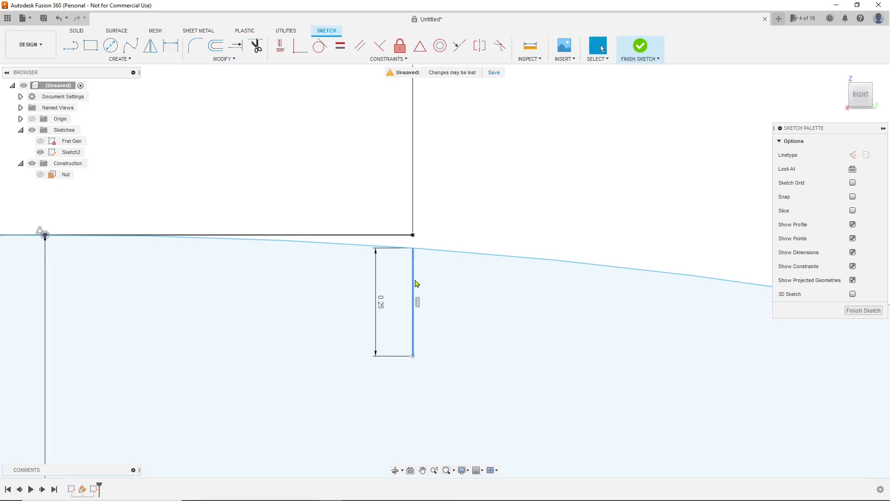
# Delete the 1.7 in horizontal line and trim away the circle outside the two vertical side lines.
pyautogui.click(383, 236)
pyautogui.press('Delete')
pyautogui.moveTo(459, 218); pyautogui.dragTo(662, 163, button='middle')
pyautogui.scroll(-3, 514, 126)
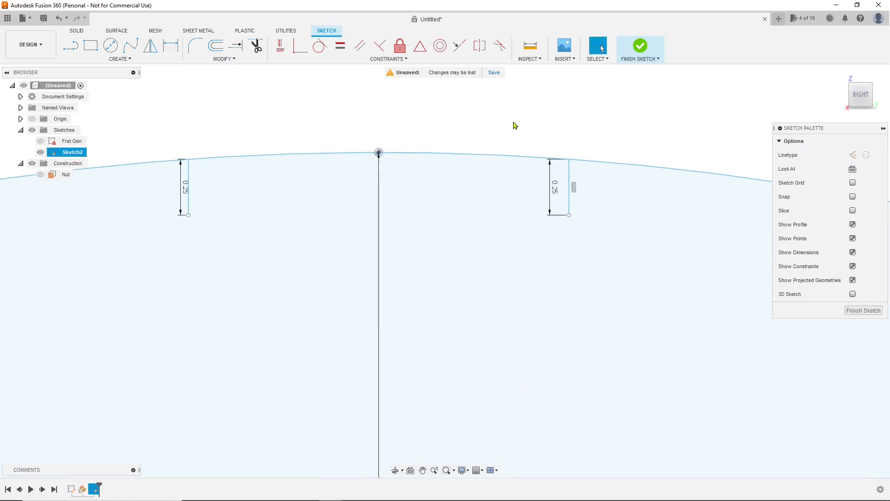
pyautogui.click(257, 45)
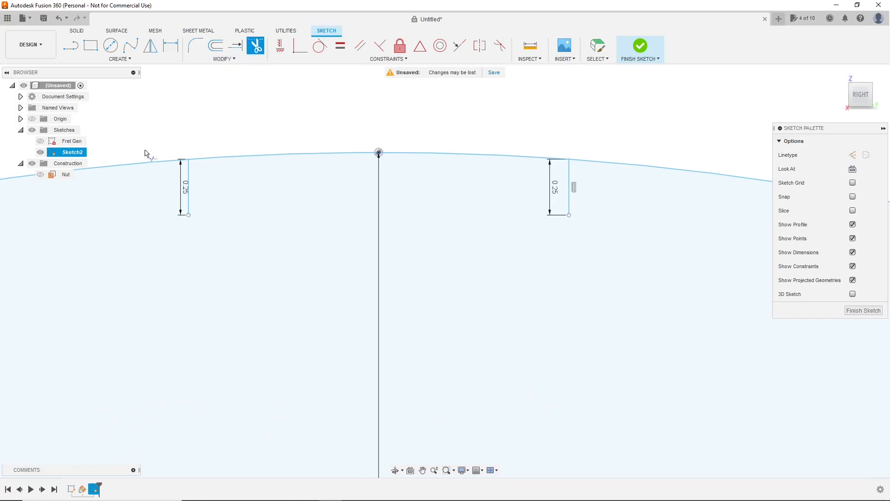
pyautogui.click(133, 165)
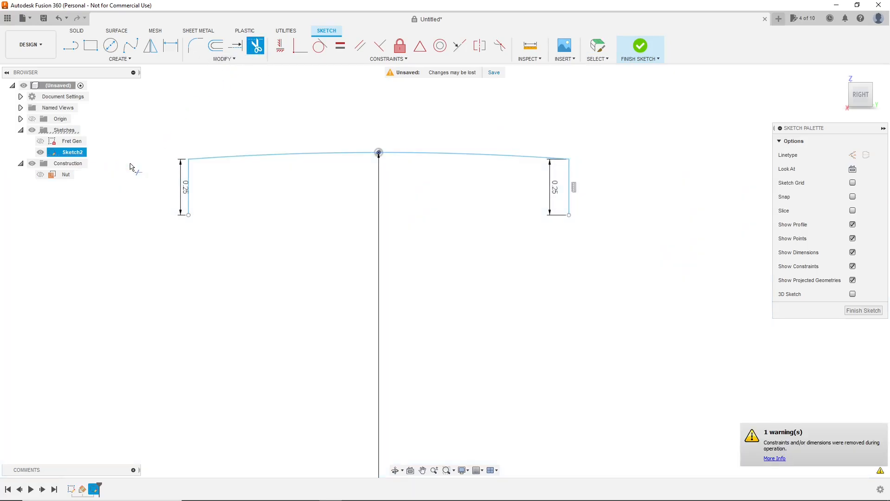
# Close the nut profile with a line joining the lower ends of the two vertical side lines.
pyautogui.click(71, 45)
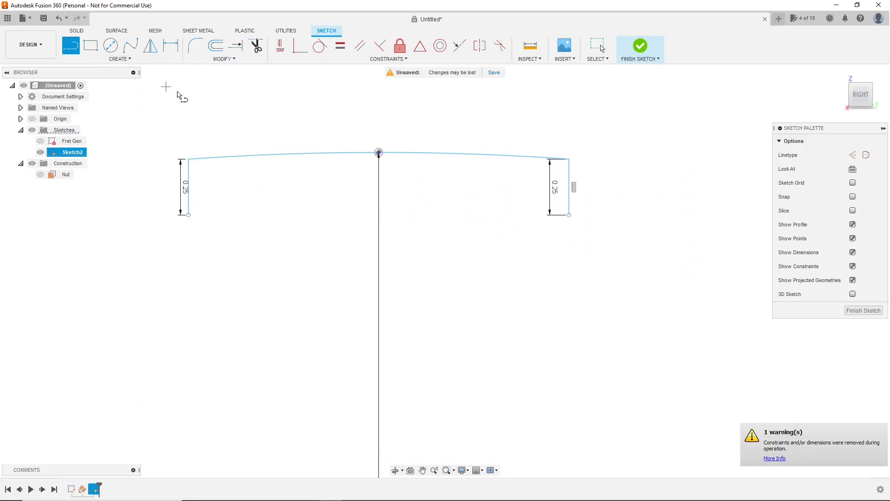
pyautogui.click(189, 214)
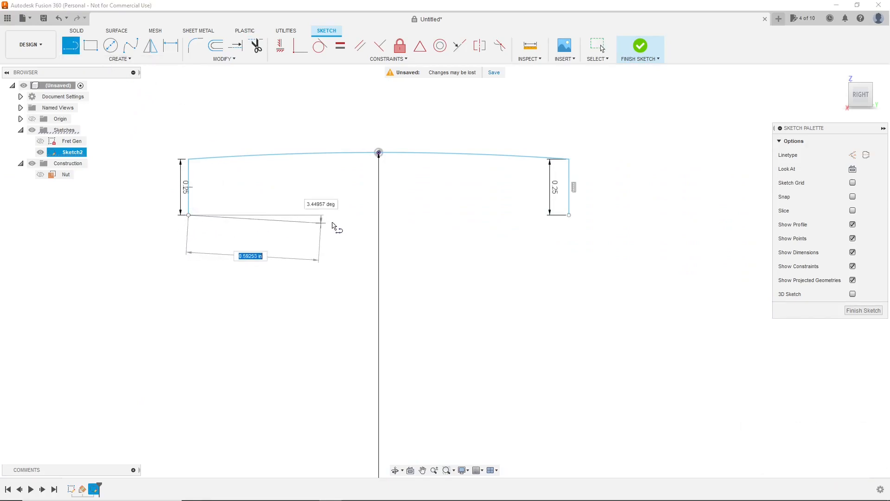
pyautogui.click(569, 215)
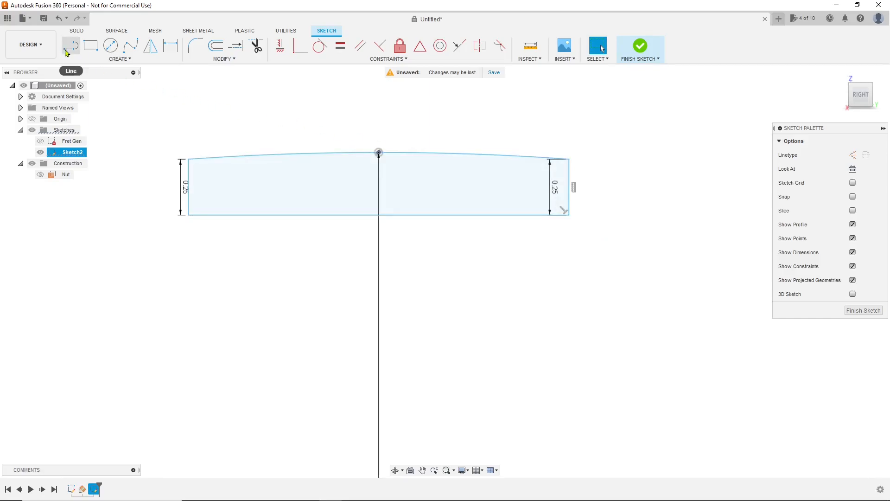
# Draw a vertical centre line from the projected point on the arc down to the midpoint of the profile's bottom line.
pyautogui.click(378, 152)
pyautogui.press('Escape')
pyautogui.scroll(5, 382, 151)
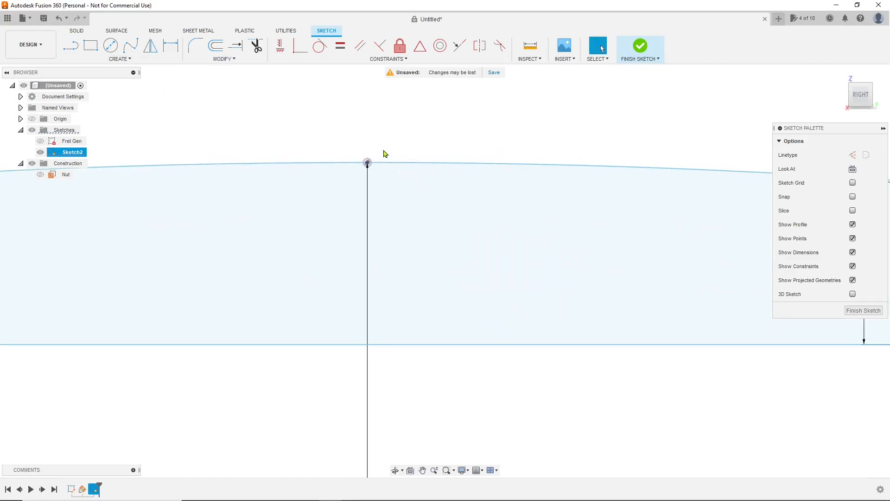
pyautogui.click(71, 45)
pyautogui.click(358, 170)
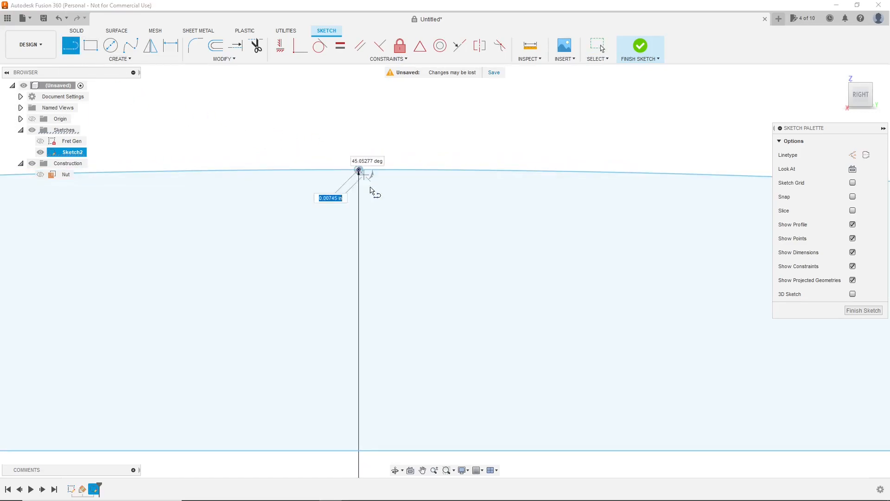
pyautogui.click(358, 452)
pyautogui.press('Escape')
pyautogui.scroll(-3, 411, 208)
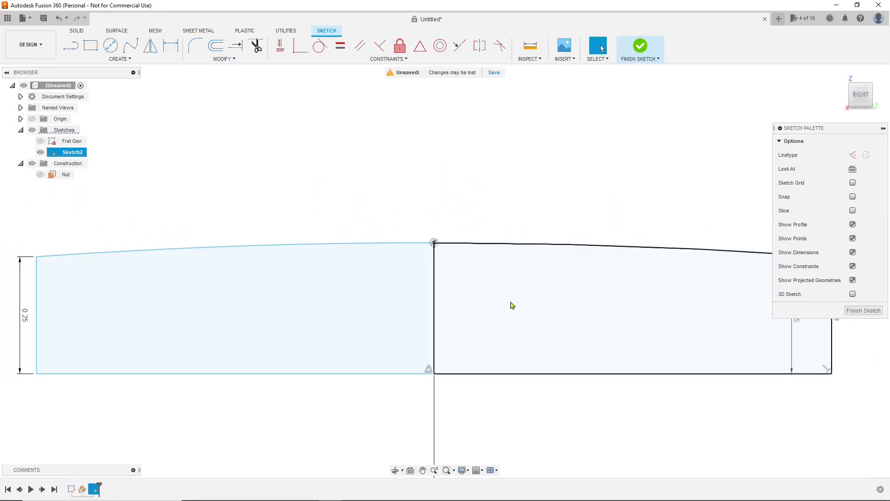
# Convert the vertical centre line of the nut profile to a construction line.
pyautogui.click(434, 316)
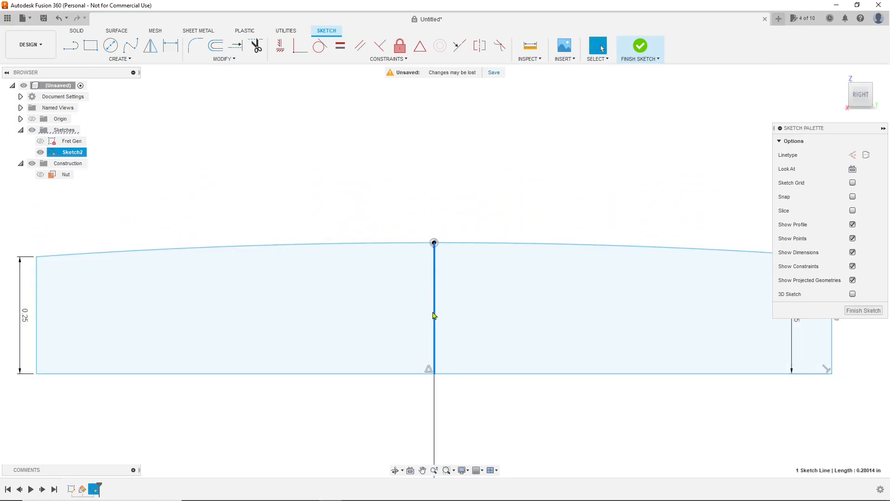
pyautogui.press('x')
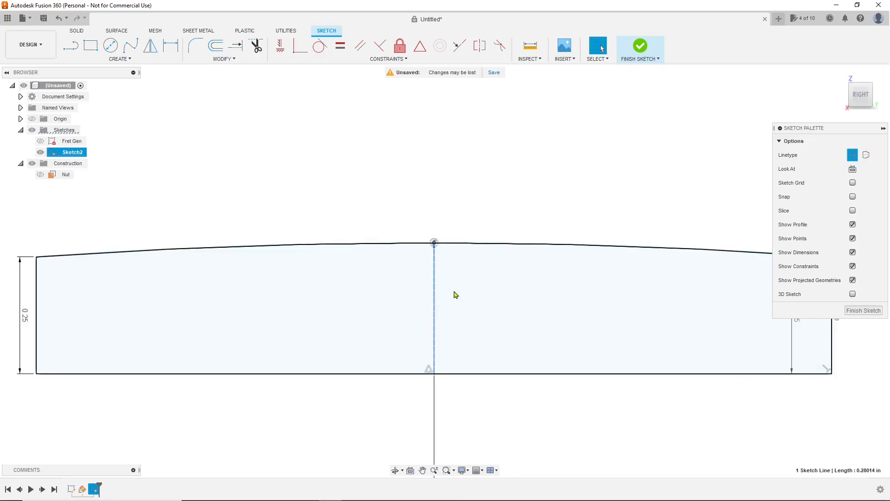
pyautogui.scroll(-3, 449, 260)
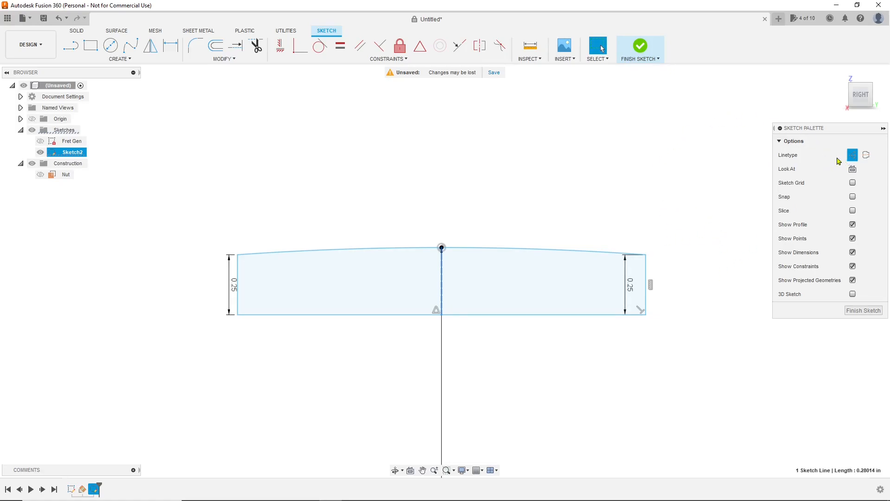
# Apply a Fix constraint to the entire nut profile and finish the sketch.
pyautogui.scroll(-1, 673, 242)
pyautogui.scroll(3, 479, 351)
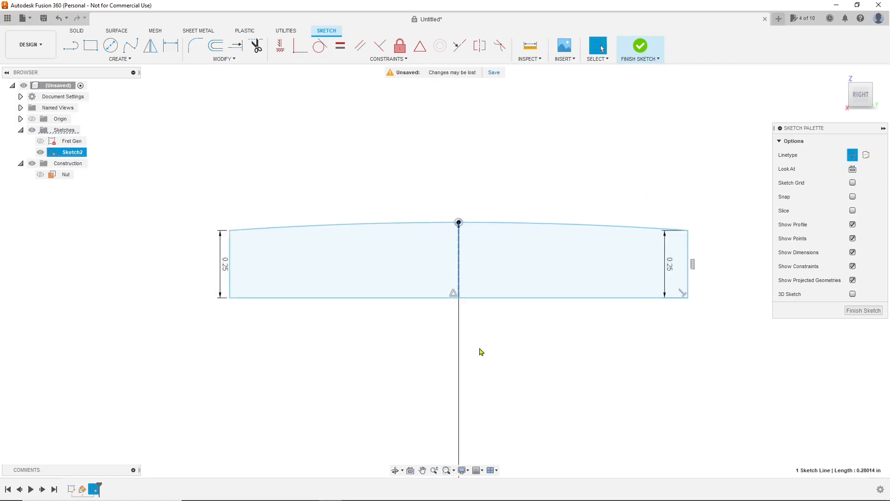
pyautogui.scroll(-4, 511, 155)
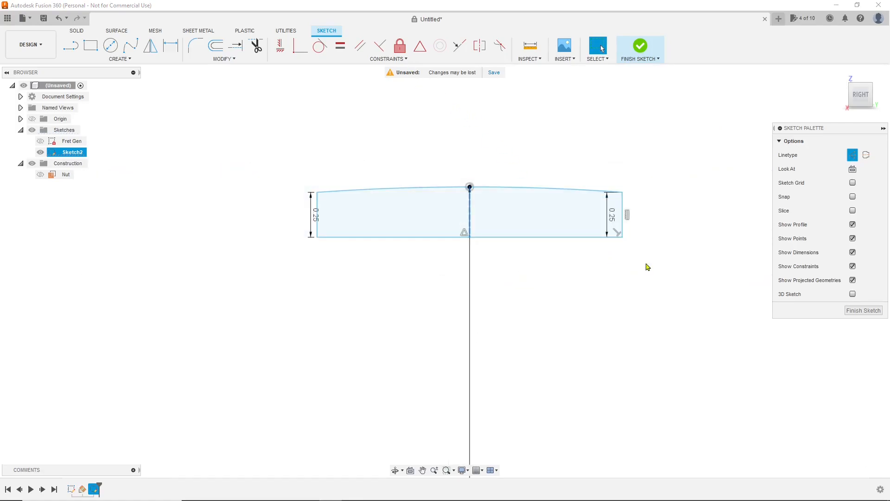
pyautogui.moveTo(678, 278)
pyautogui.mouseDown()
pyautogui.moveTo(288, 146)
pyautogui.moveTo(283, 155)
pyautogui.mouseUp()
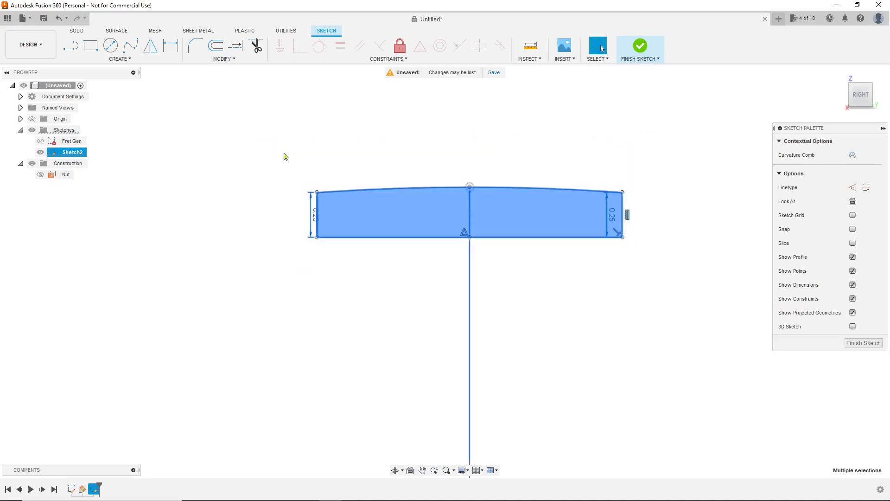
pyautogui.click(400, 47)
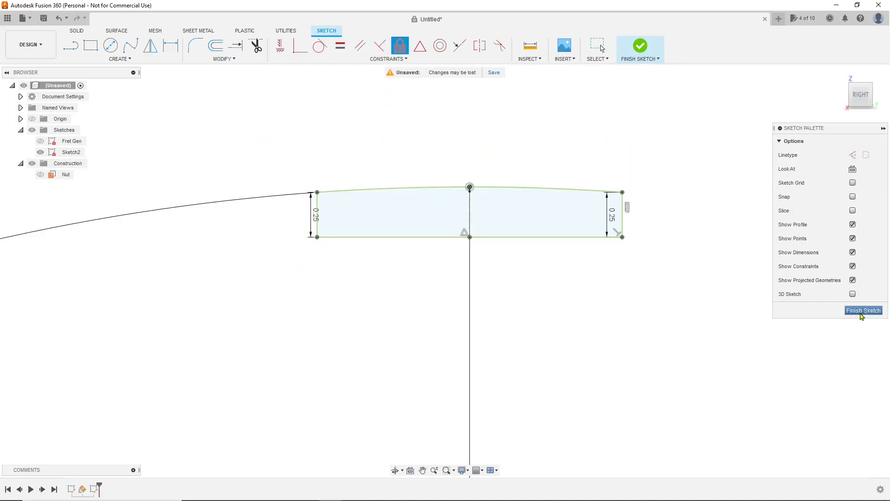
pyautogui.click(862, 311)
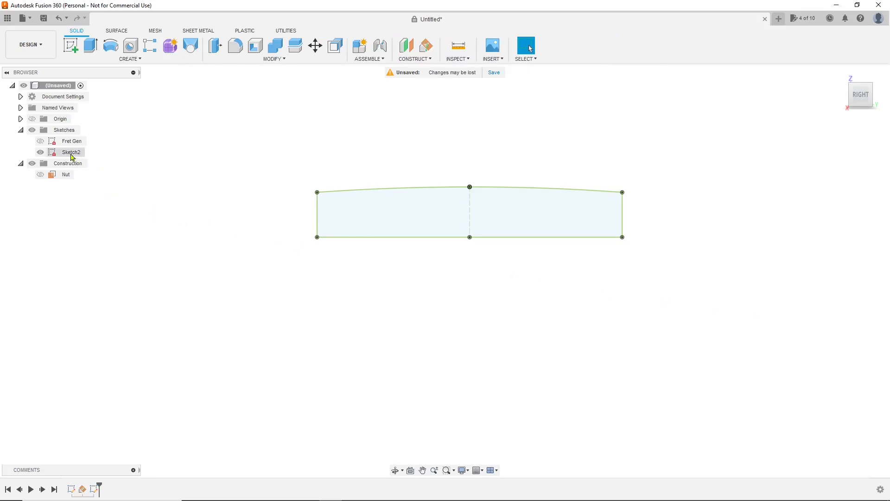
# Rename the finished profile sketch as Nut.
pyautogui.rightClick(72, 152)
pyautogui.click(93, 238)
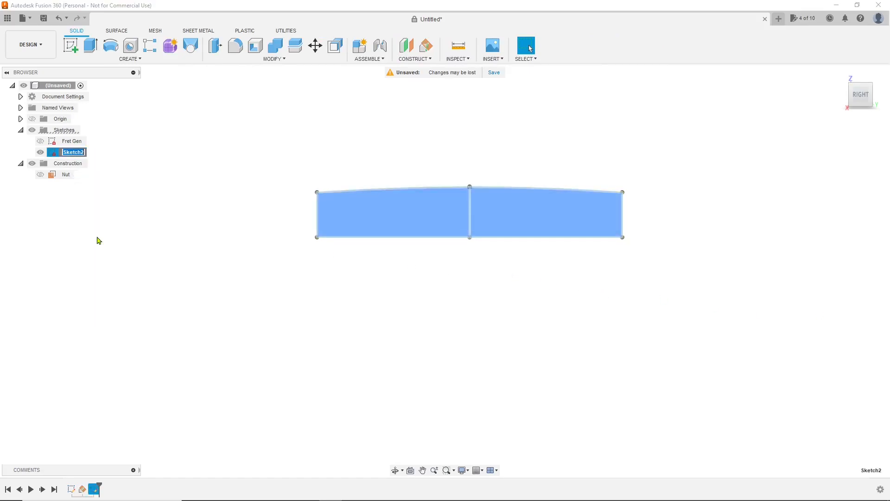
pyautogui.write('Nut')
pyautogui.press('Return')
pyautogui.click(436, 208)
pyautogui.click(381, 297)
# Examine the nut profile's orientation in the home isometric view.
pyautogui.scroll(-3, 381, 312)
pyautogui.scroll(-2, 384, 315)
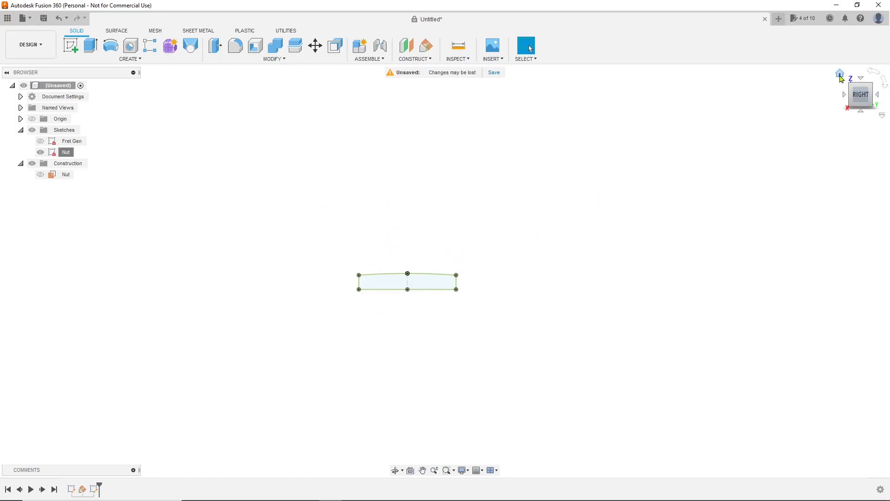
pyautogui.click(840, 76)
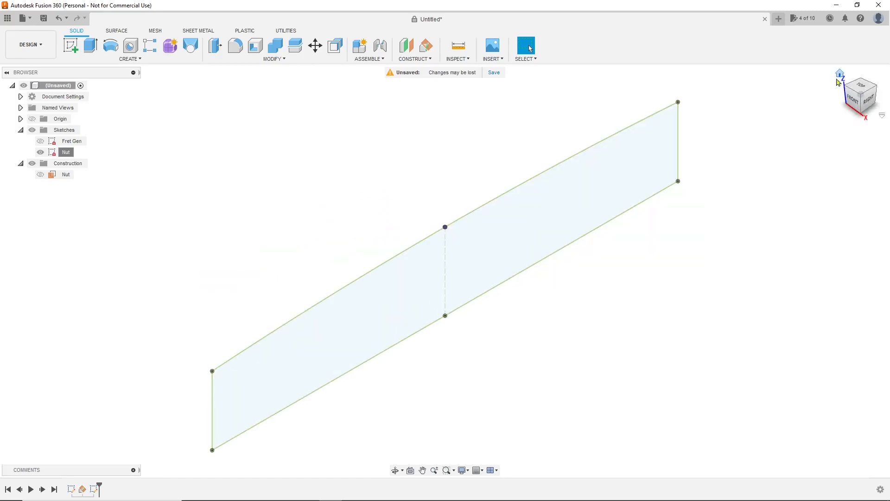
pyautogui.scroll(-5, 705, 162)
pyautogui.moveTo(700, 159)
pyautogui.mouseDown(button='middle')
pyautogui.moveTo(662, 265)
pyautogui.moveTo(584, 314)
pyautogui.mouseUp(button='middle')
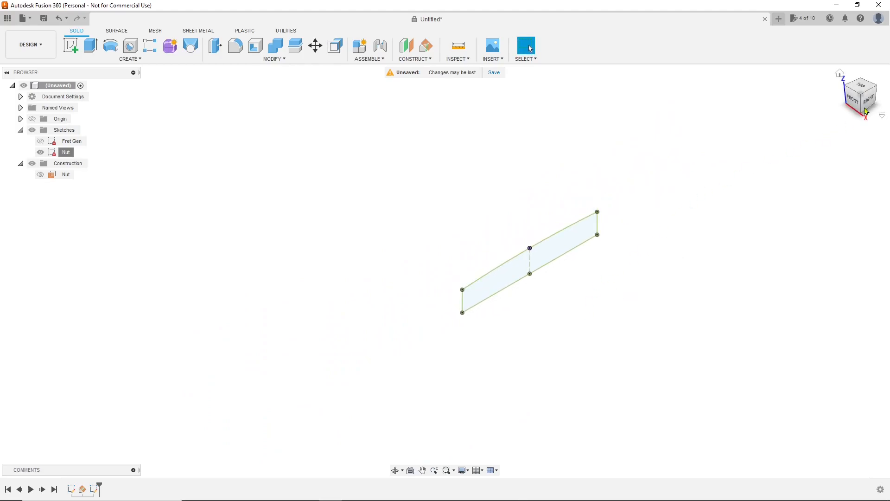
pyautogui.moveTo(851, 90)
pyautogui.mouseDown()
pyautogui.moveTo(851, 113)
pyautogui.moveTo(834, 82)
pyautogui.moveTo(863, 105)
pyautogui.moveTo(861, 84)
pyautogui.mouseUp()
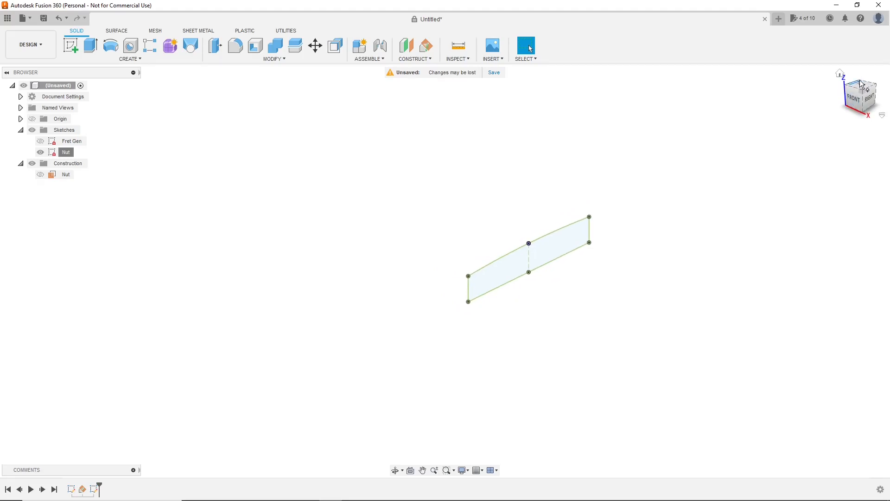
pyautogui.click(866, 95)
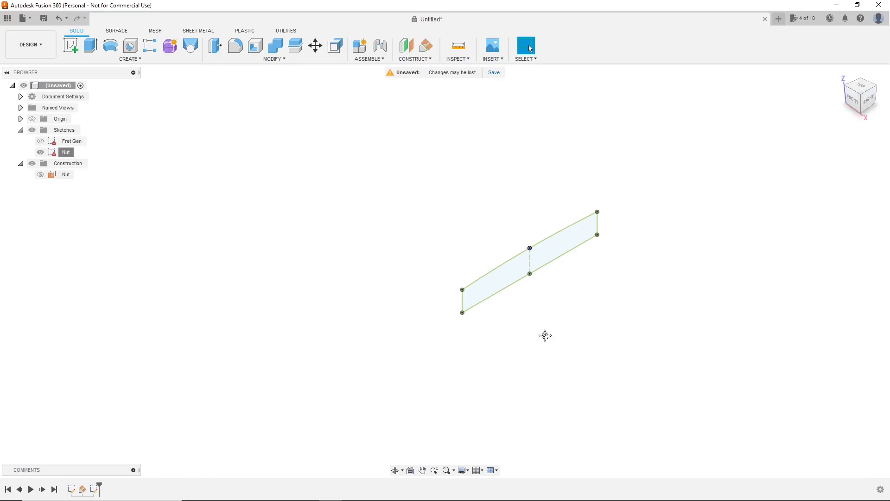
pyautogui.moveTo(545, 336); pyautogui.dragTo(552, 379, button='middle')
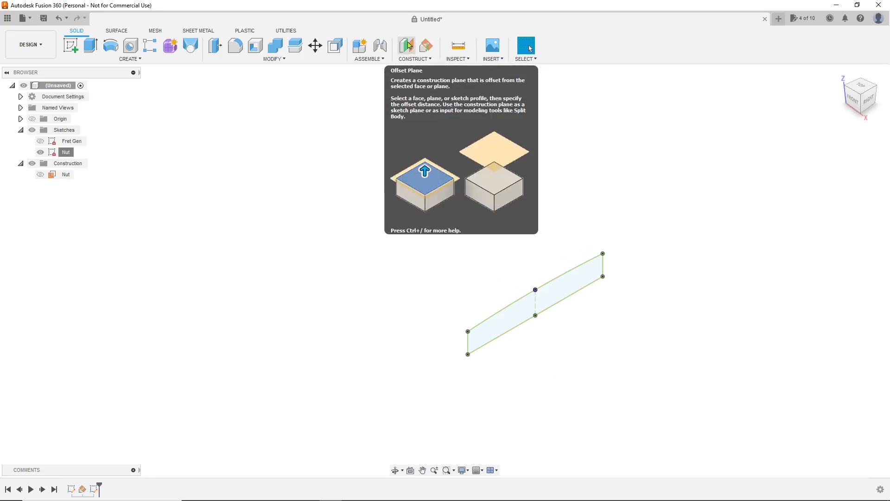
# Create an offset plane at -25 in from the Nut construction plane.
pyautogui.click(410, 47)
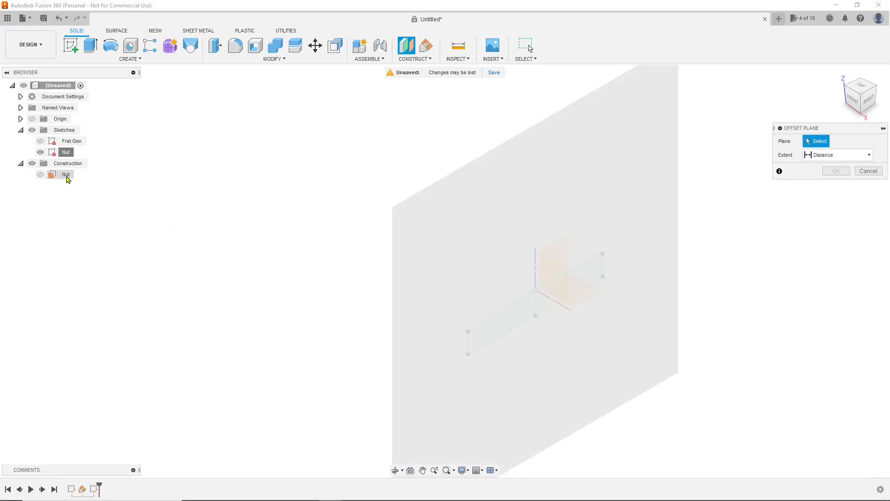
pyautogui.click(66, 176)
pyautogui.scroll(-8, 308, 228)
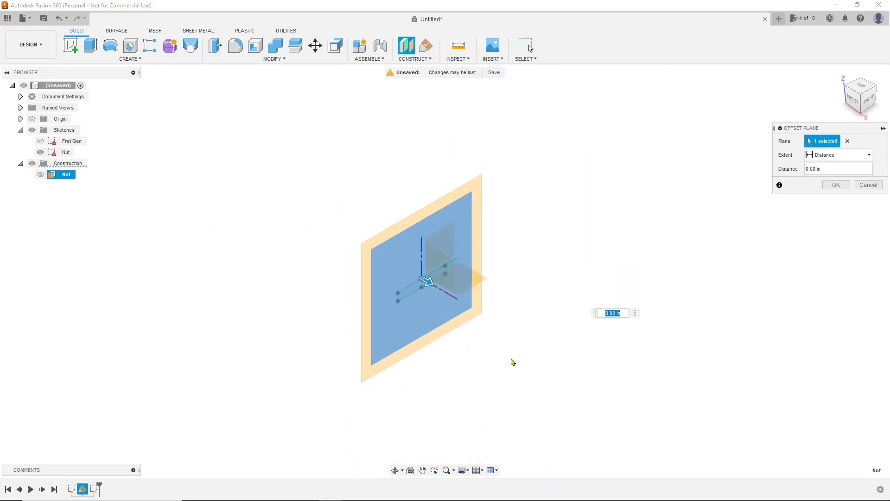
pyautogui.moveTo(457, 307); pyautogui.dragTo(360, 254)
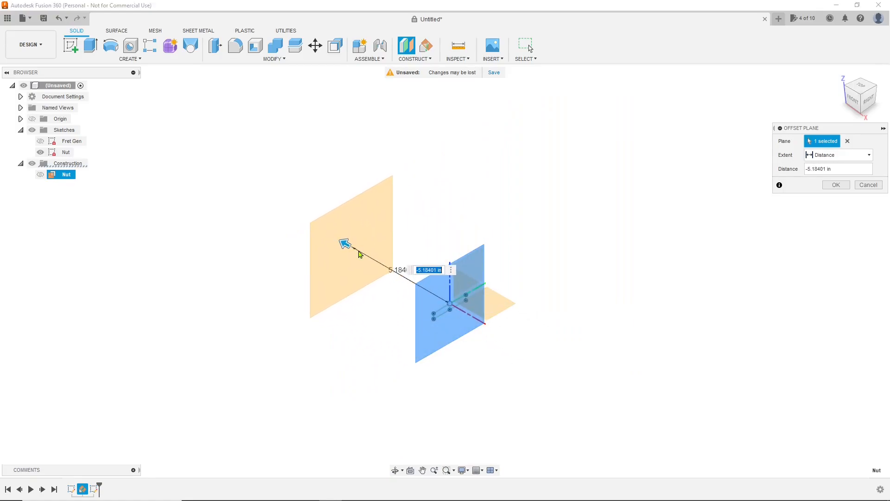
pyautogui.write('-25')
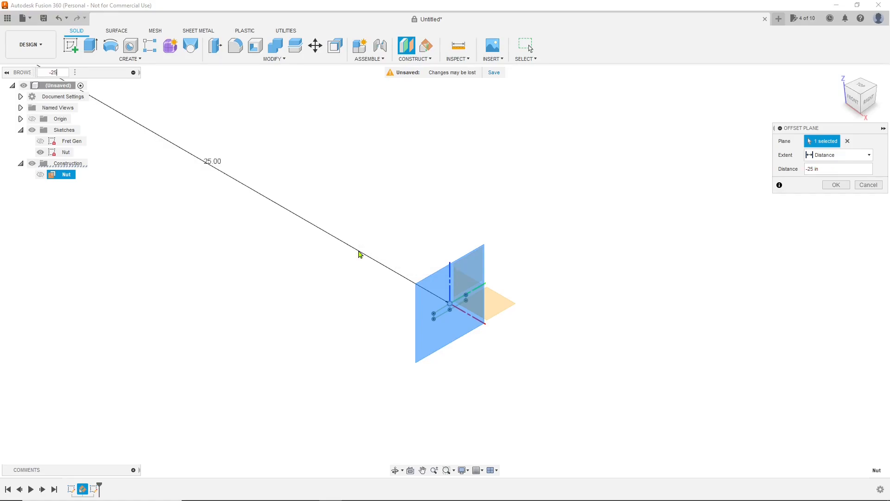
pyautogui.press('Return')
# Rename the new offset plane as Bridge and hide it.
pyautogui.scroll(-3, 555, 253)
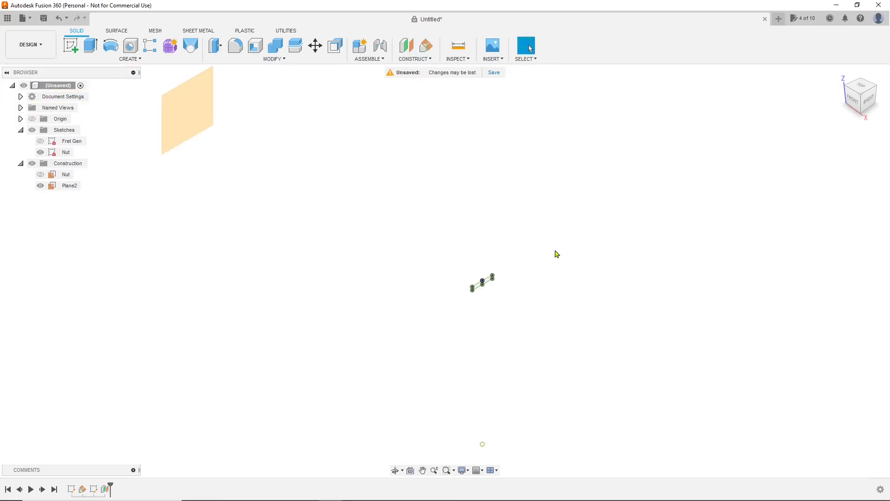
pyautogui.doubleClick(65, 187)
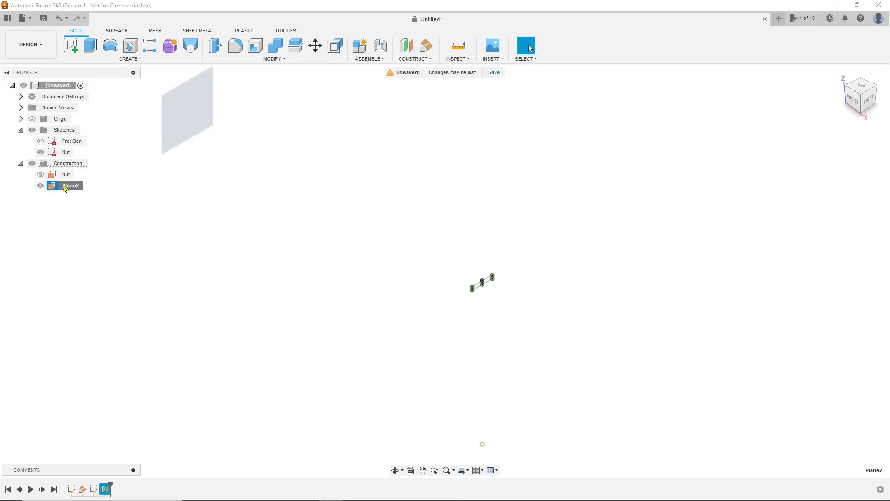
pyautogui.press('BackSpace')
pyautogui.press('Return')
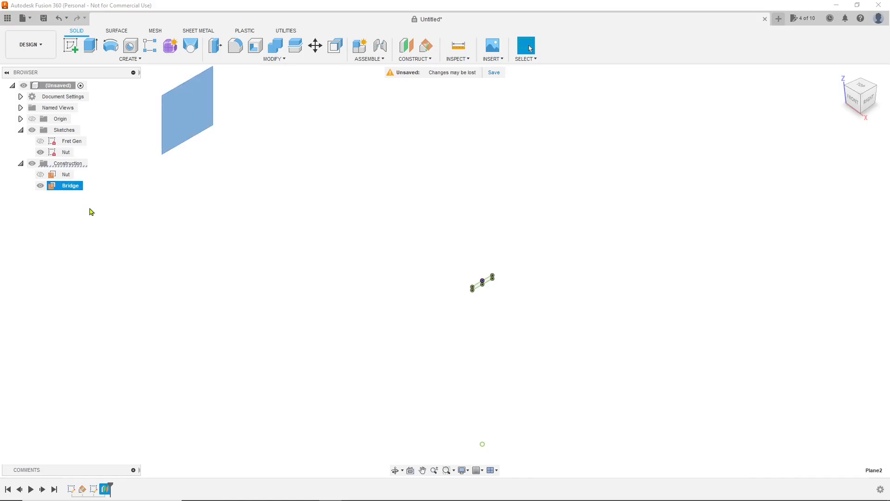
pyautogui.click(40, 185)
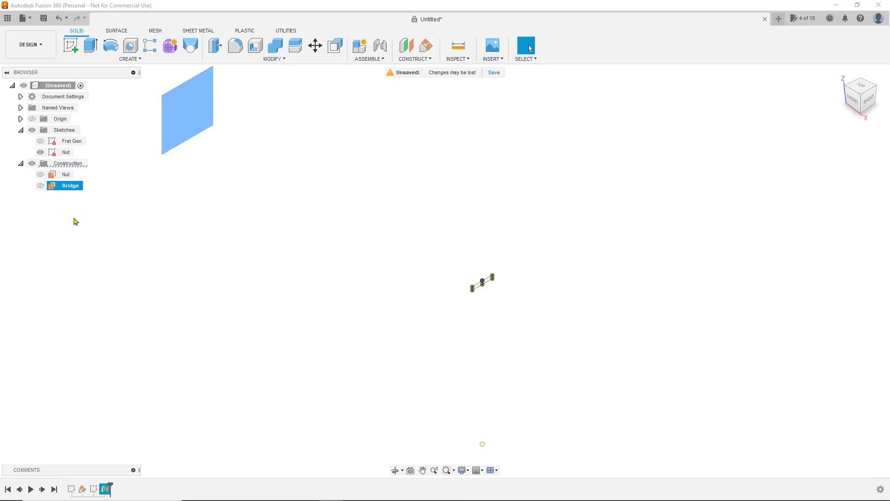
pyautogui.click(96, 219)
# Start a sketch on the Bridge plane and project the nut profile's vertical centre line into it.
pyautogui.rightClick(75, 191)
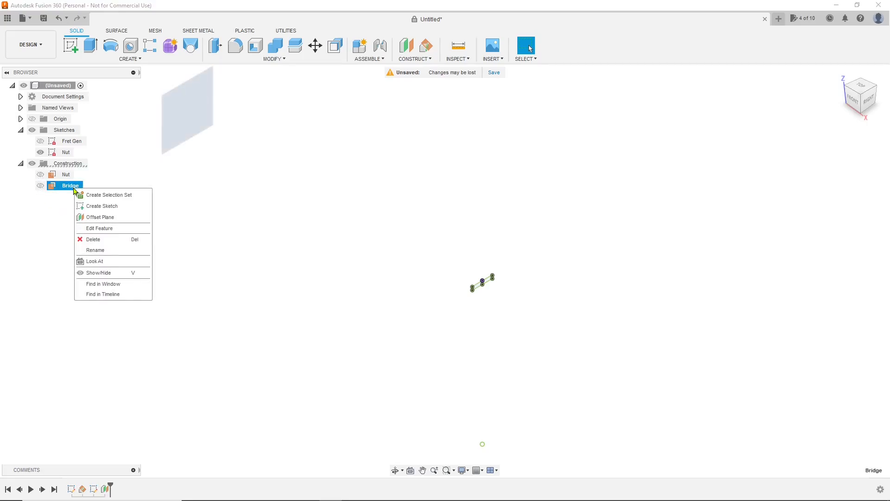
pyautogui.click(104, 207)
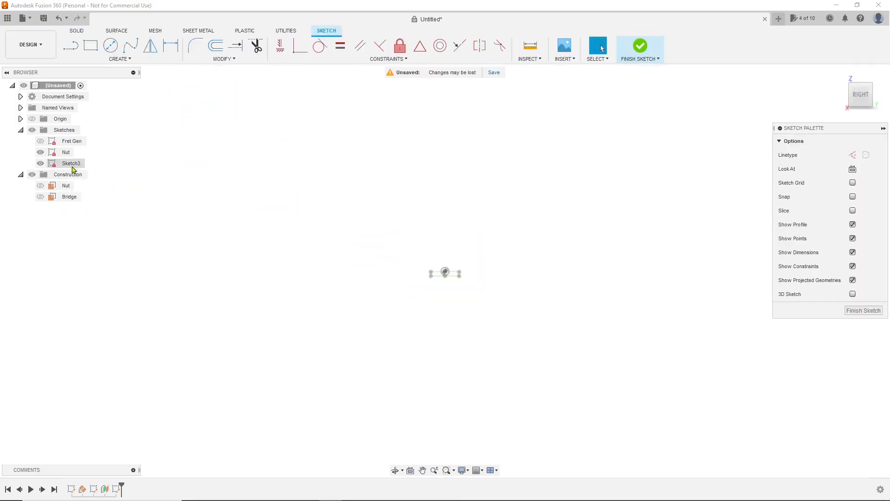
pyautogui.scroll(3, 482, 278)
pyautogui.scroll(5, 418, 287)
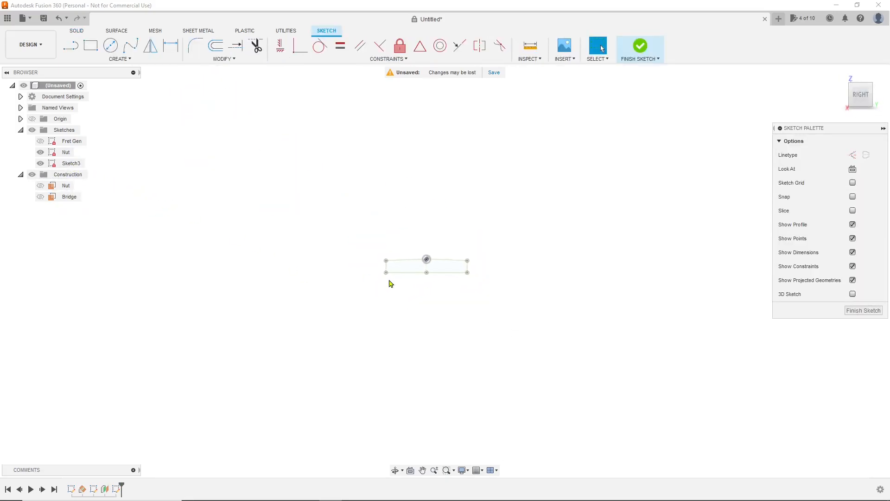
pyautogui.scroll(1, 418, 286)
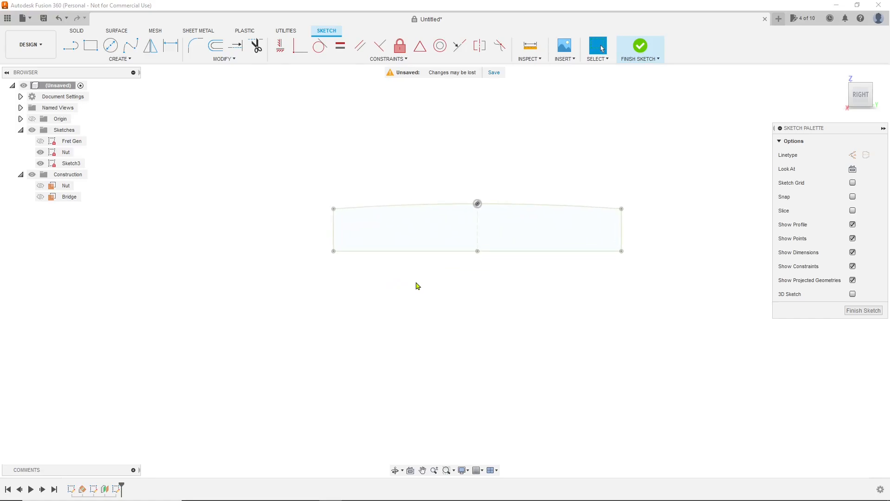
pyautogui.press('p')
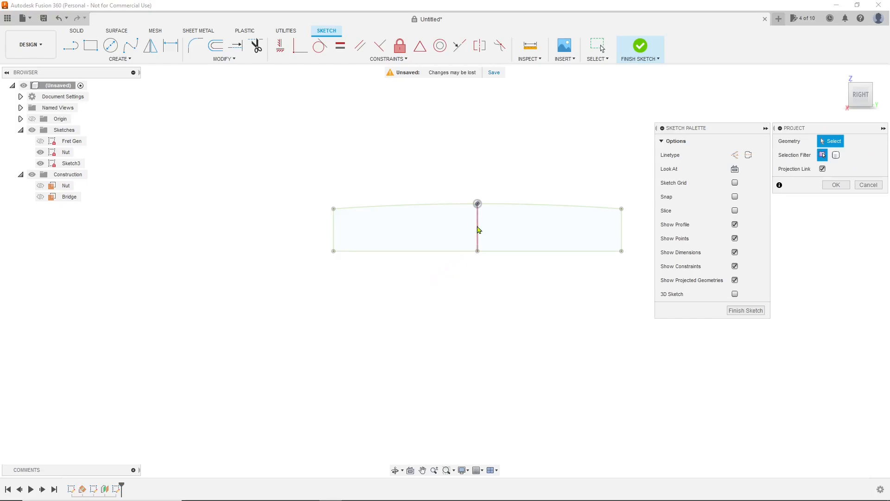
pyautogui.click(478, 230)
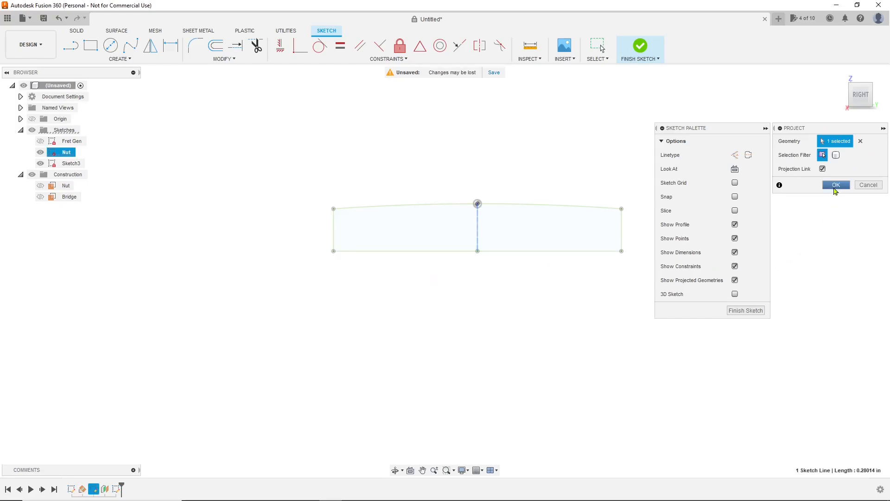
pyautogui.click(835, 186)
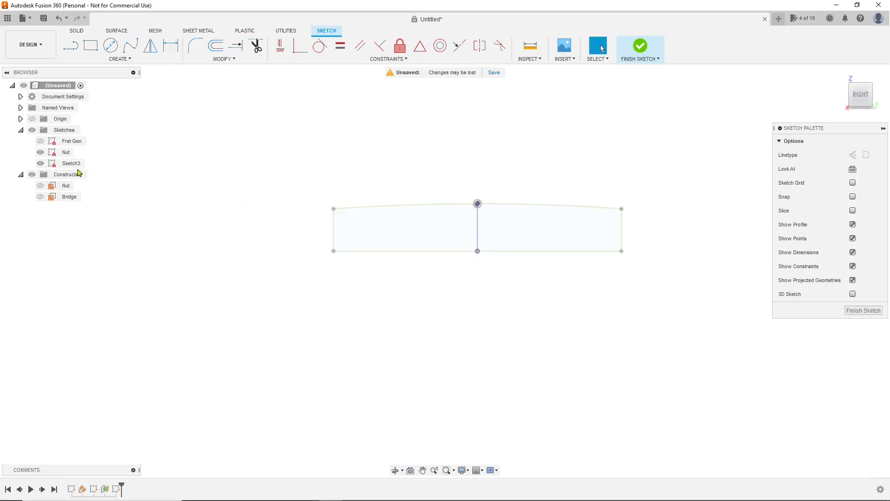
# Hide the Nut sketch and convert the projected centre line to a construction line.
pyautogui.click(40, 152)
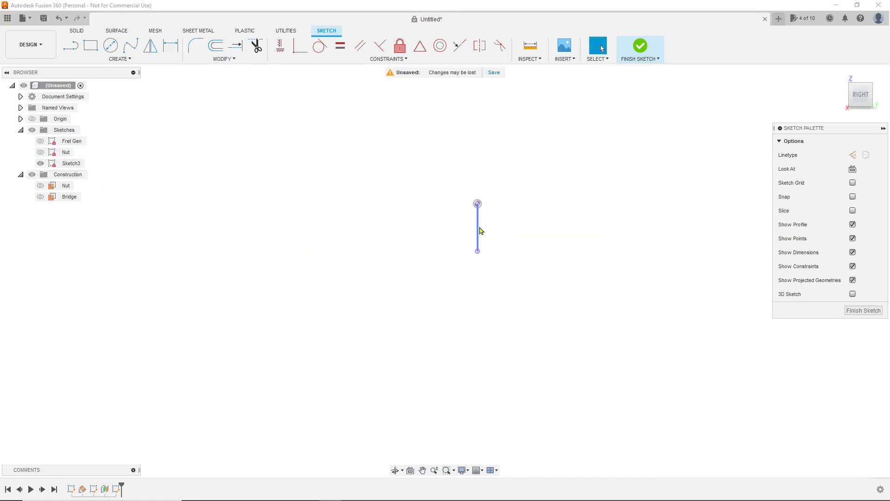
pyautogui.click(480, 228)
pyautogui.press('x')
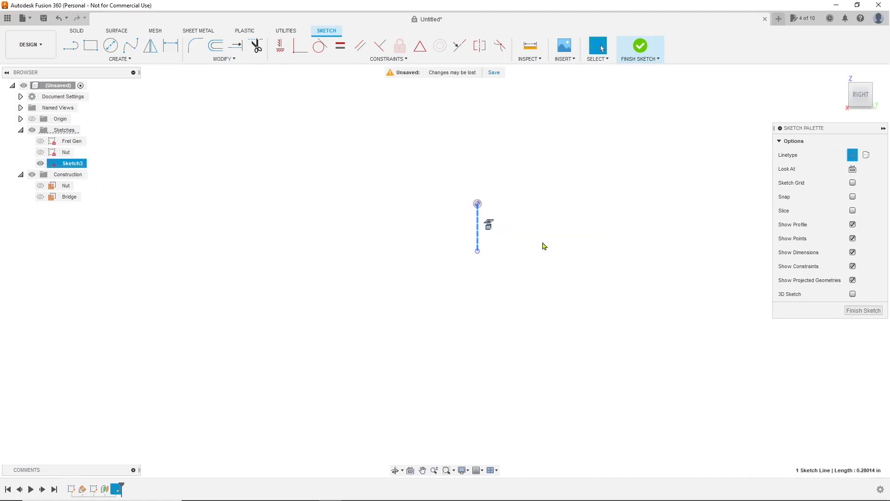
pyautogui.click(596, 267)
# Sketch a horizontal line below the projected centre line with its length set to 2.08+.18+.18 in.
pyautogui.scroll(-3, 448, 162)
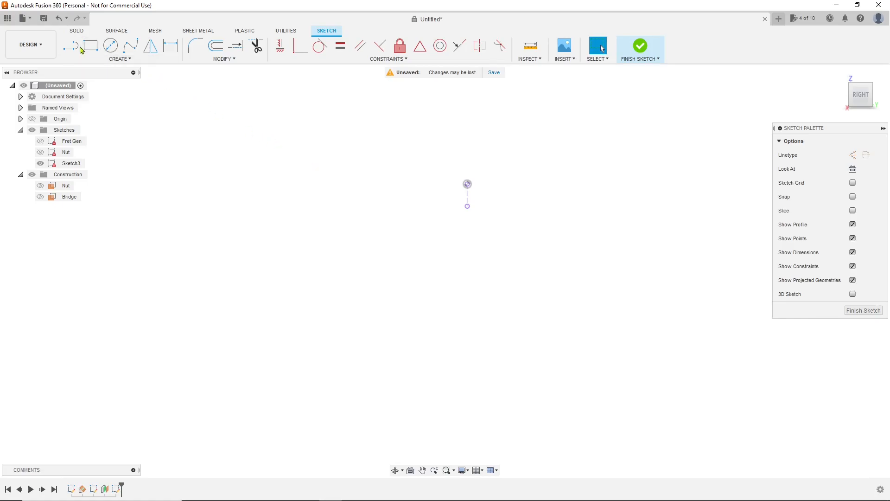
pyautogui.click(74, 46)
pyautogui.click(409, 289)
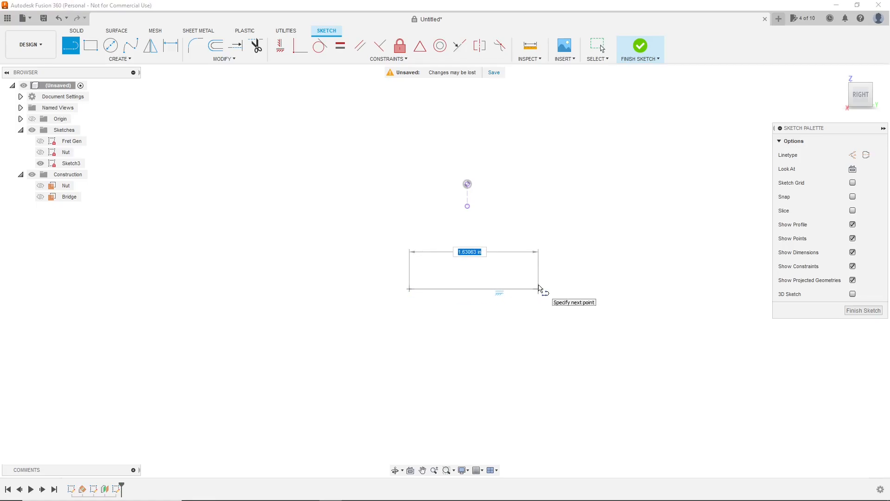
pyautogui.write('2.08')
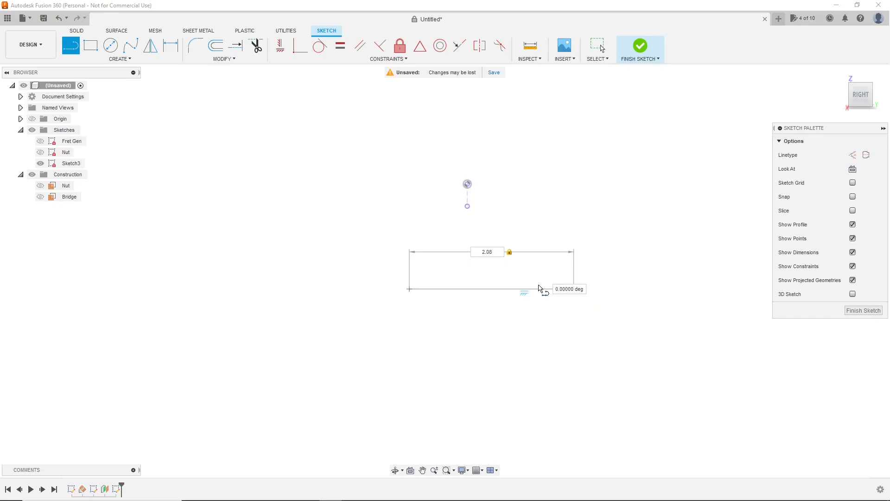
pyautogui.write('-')
pyautogui.write('.18+.1')
pyautogui.write('8')
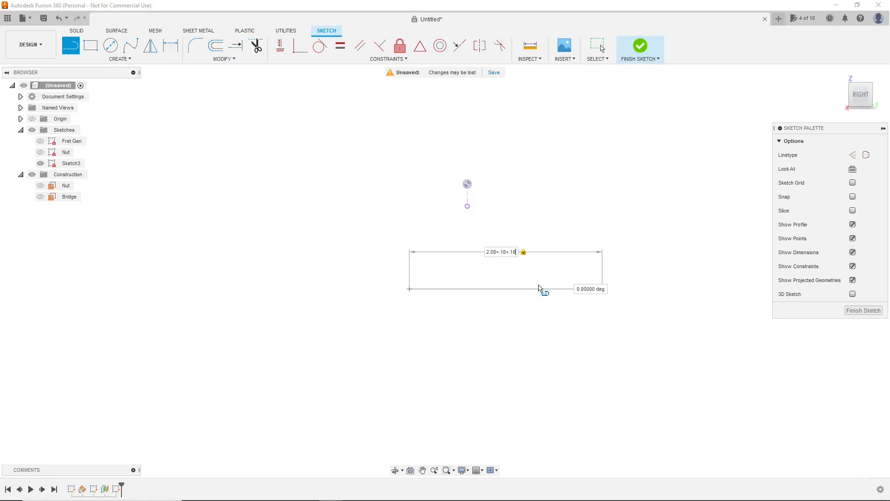
pyautogui.press('Return')
pyautogui.press('Escape')
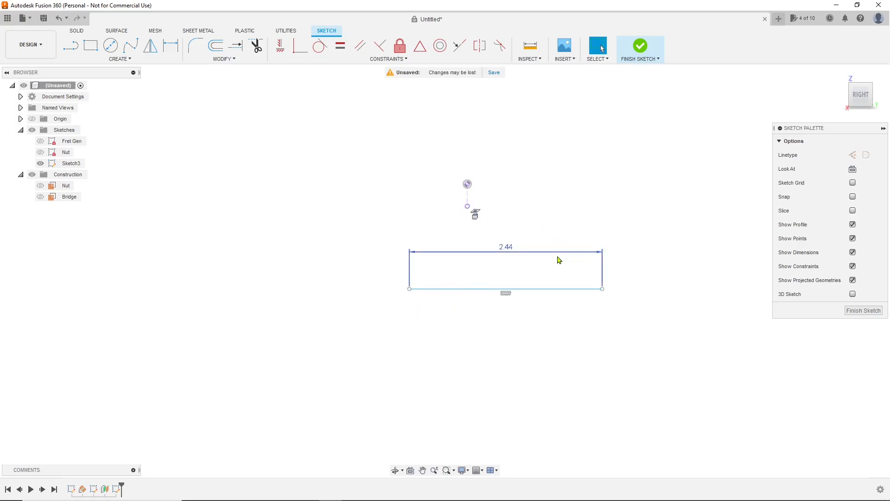
# Constrain the midpoint of the horizontal line to the lower endpoint of the projected centre line.
pyautogui.click(541, 289)
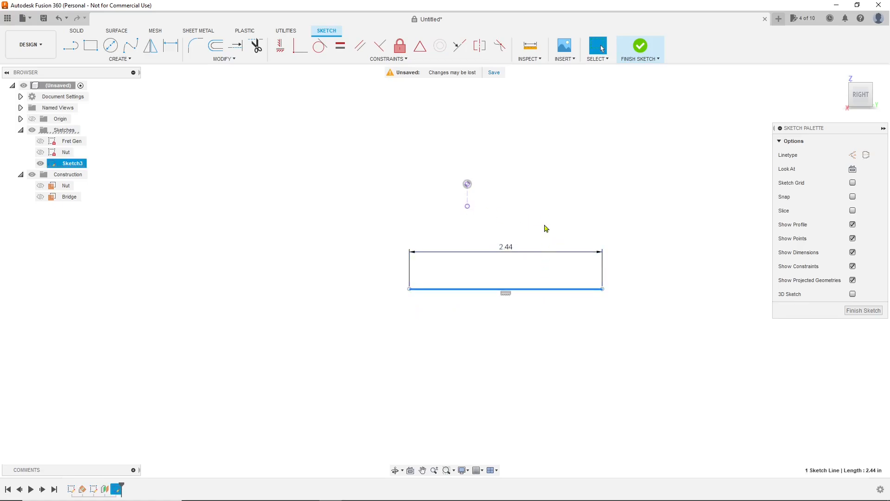
pyautogui.click(421, 47)
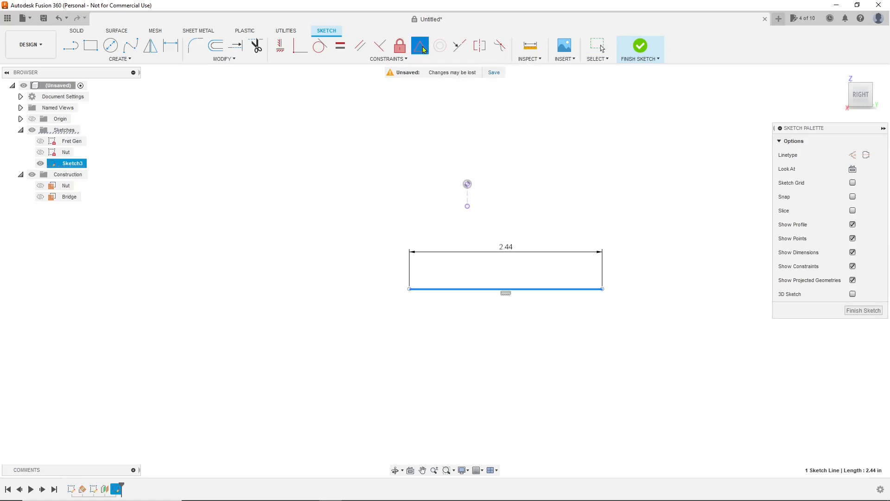
pyautogui.click(468, 206)
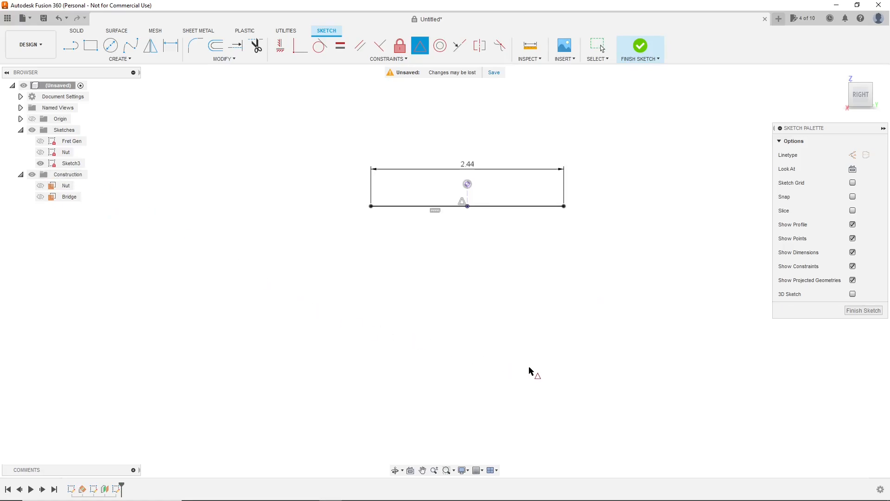
pyautogui.press('Escape')
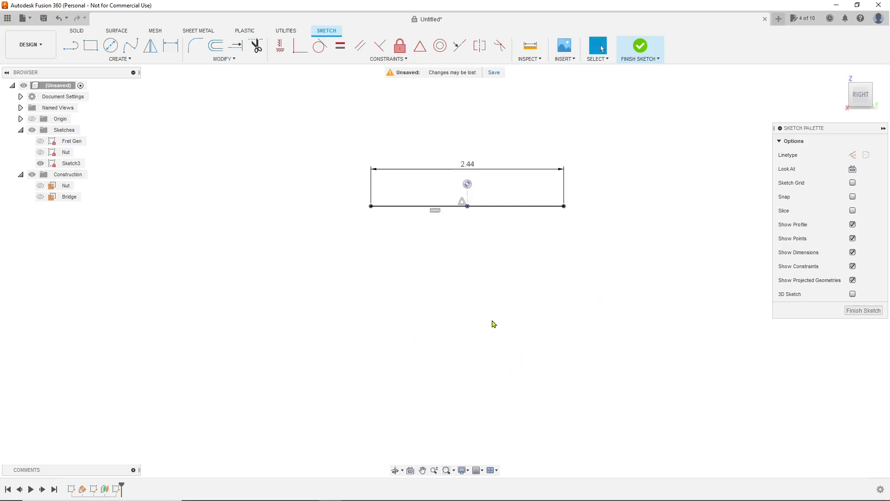
# Rename the active sketch as Bridge.
pyautogui.click(72, 164)
pyautogui.click(73, 164)
pyautogui.write('Bridge')
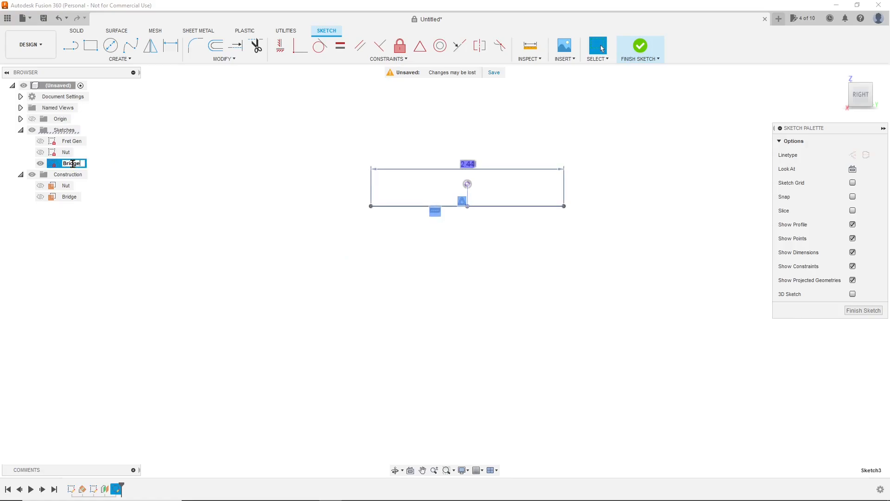
pyautogui.press('Return')
pyautogui.click(410, 248)
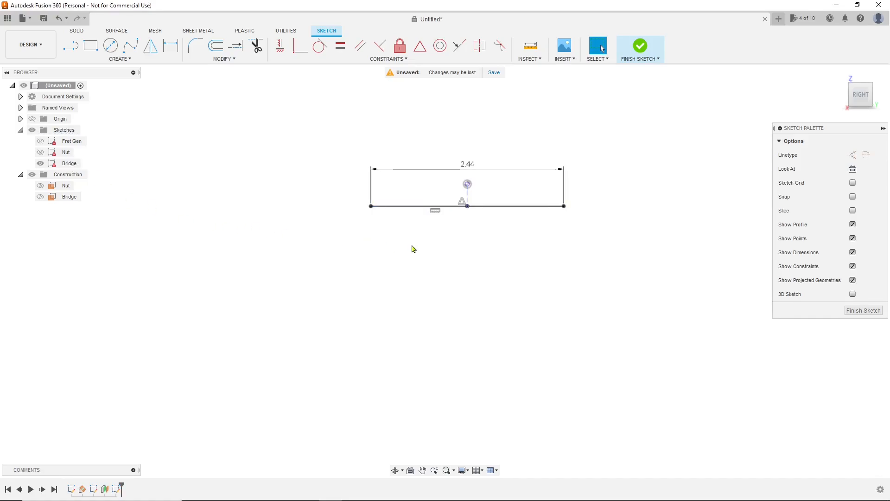
# Draw a 0.25 in line perpendicularly upward from the left end of the base line.
pyautogui.scroll(2, 446, 221)
pyautogui.scroll(1, 445, 223)
pyautogui.moveTo(388, 247); pyautogui.dragTo(395, 313, button='middle')
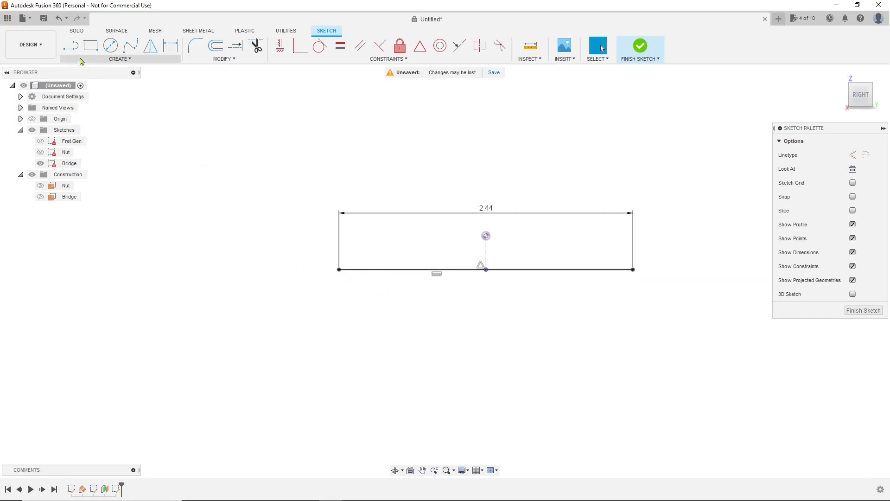
pyautogui.click(70, 45)
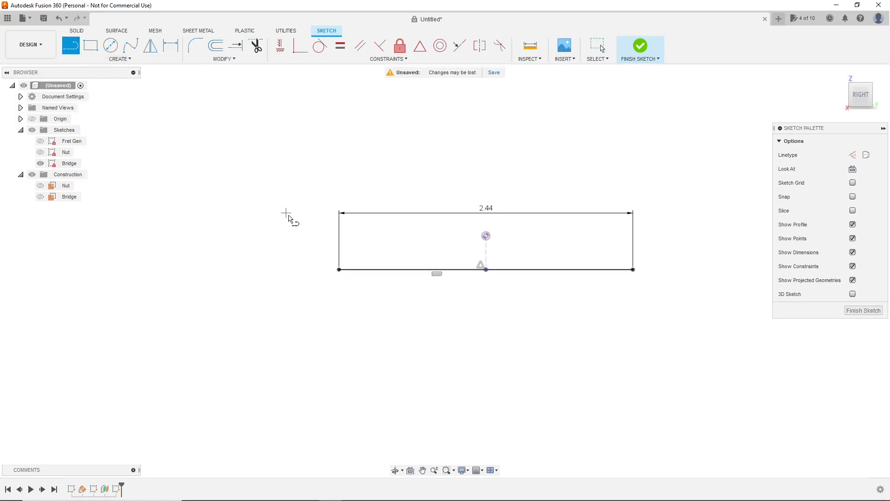
pyautogui.click(339, 270)
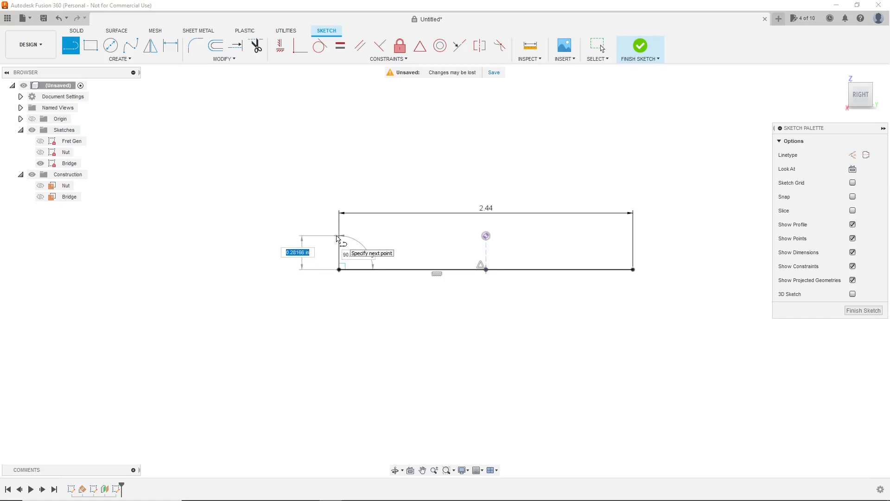
pyautogui.write('.25')
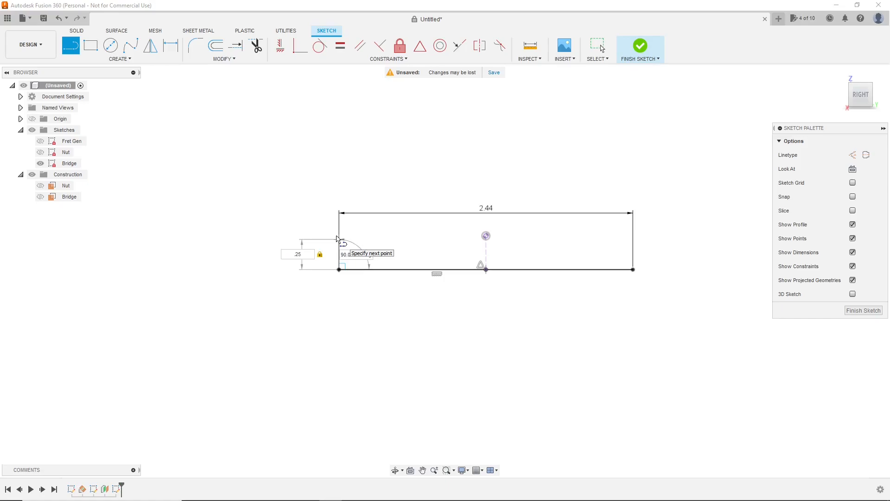
pyautogui.press('Return')
pyautogui.press('Escape')
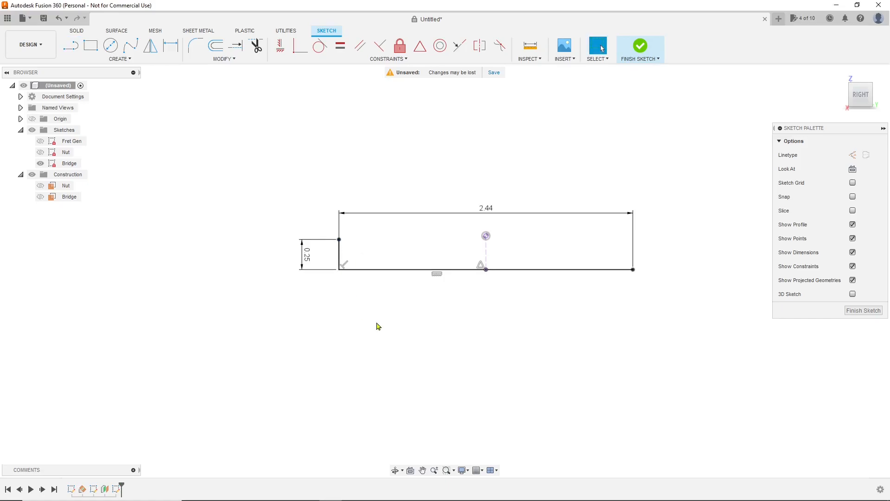
# Draw a matching 0.25 in vertical line upward from the right end of the base line.
pyautogui.press('l')
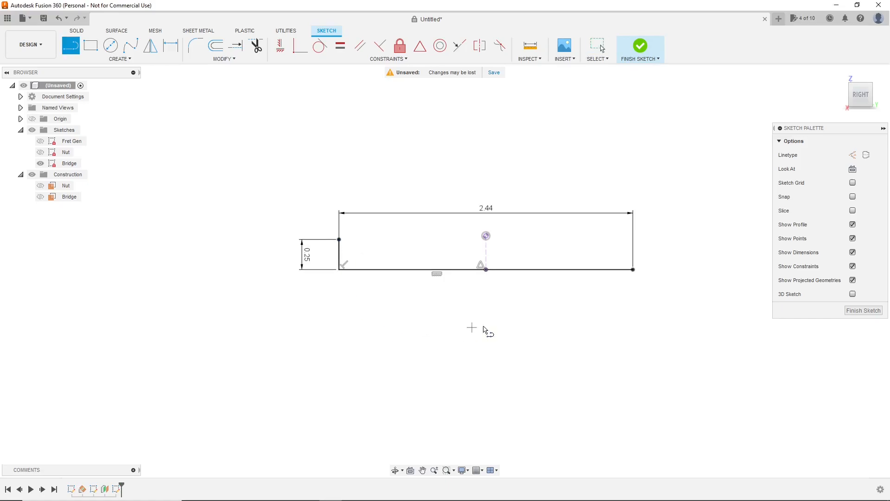
pyautogui.click(633, 269)
pyautogui.press('BackSpace')
pyautogui.write('.25')
pyautogui.press('Return')
pyautogui.press('Escape')
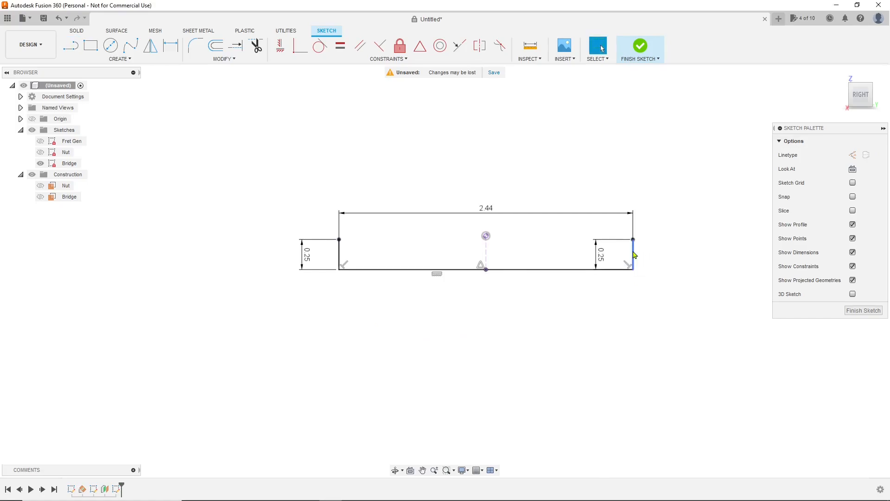
# Close the bridge profile with a 3-point arc between the tops of both side lines, passing through the centre line's upper endpoint.
pyautogui.scroll(3, 499, 245)
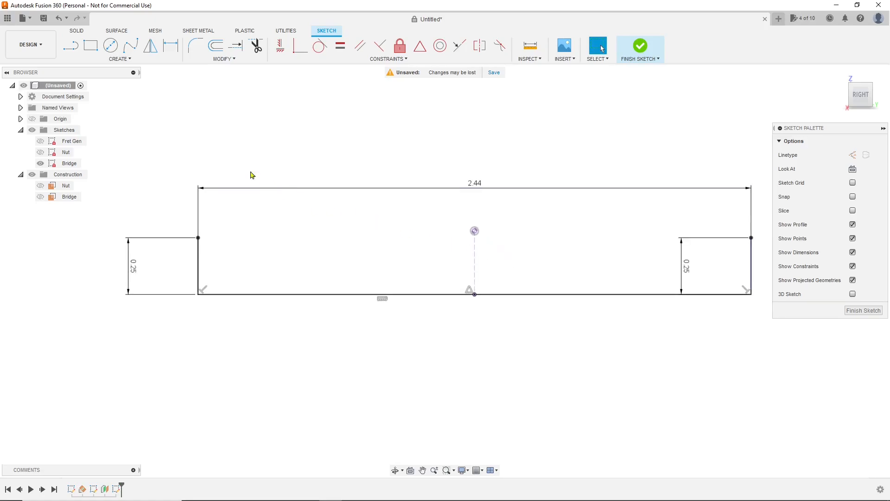
pyautogui.click(124, 59)
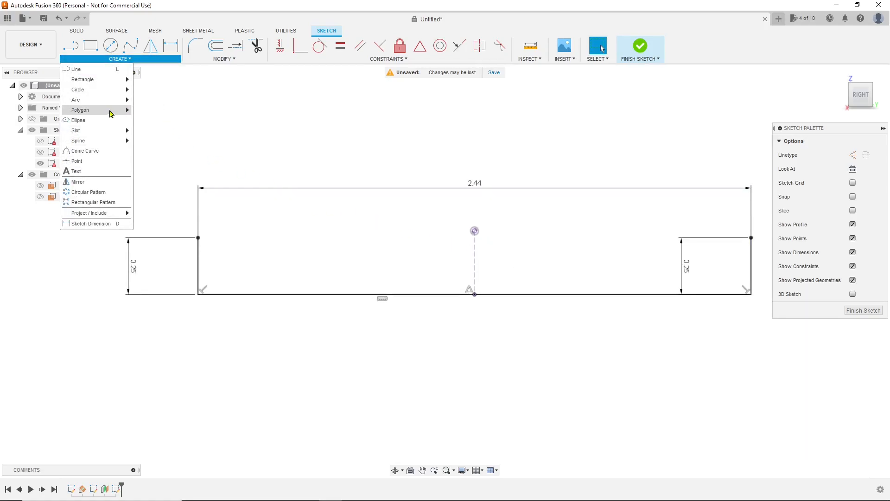
pyautogui.moveTo(100, 100)
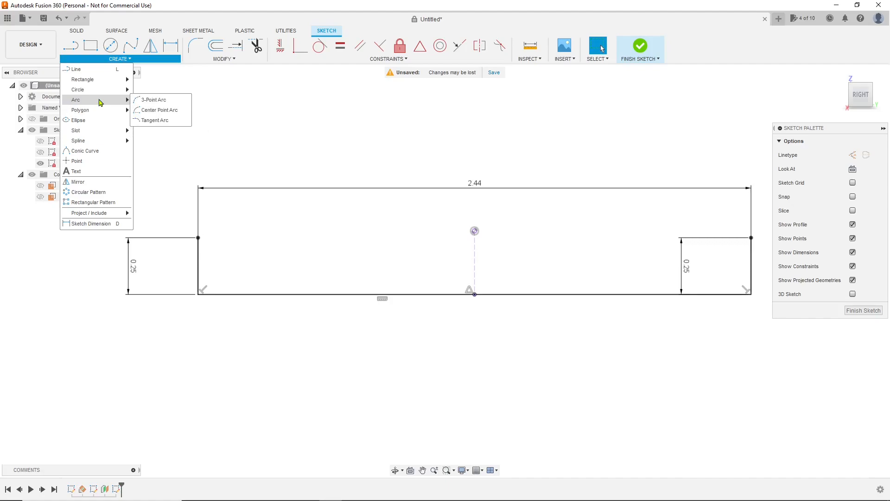
pyautogui.click(153, 100)
pyautogui.scroll(-2, 235, 122)
pyautogui.scroll(-1, 235, 122)
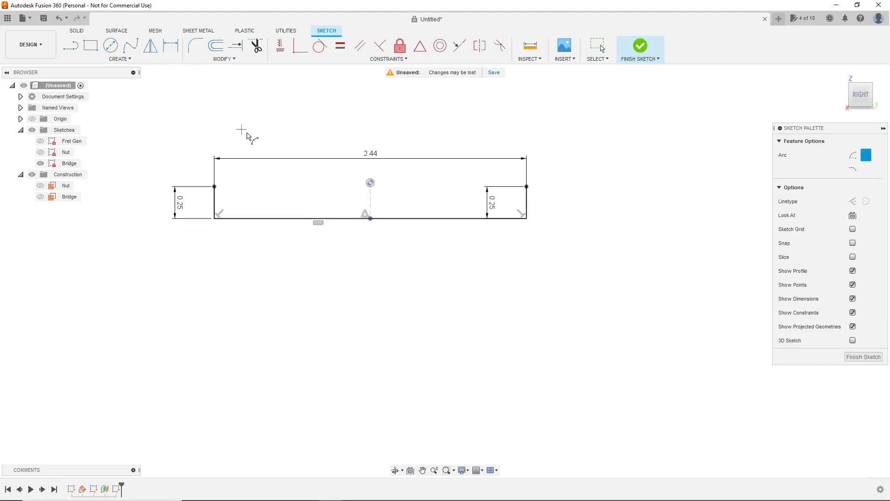
pyautogui.click(214, 187)
pyautogui.click(526, 187)
pyautogui.scroll(1, 361, 194)
pyautogui.scroll(3, 361, 194)
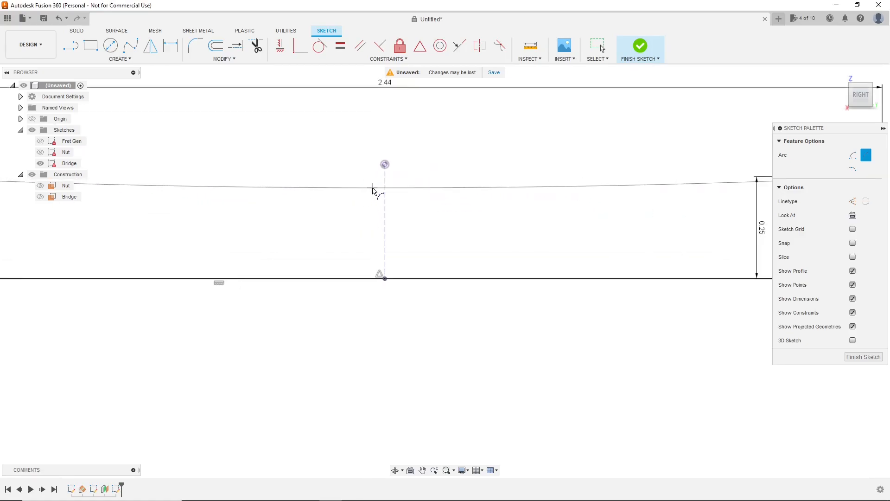
pyautogui.click(387, 165)
pyautogui.press('Escape')
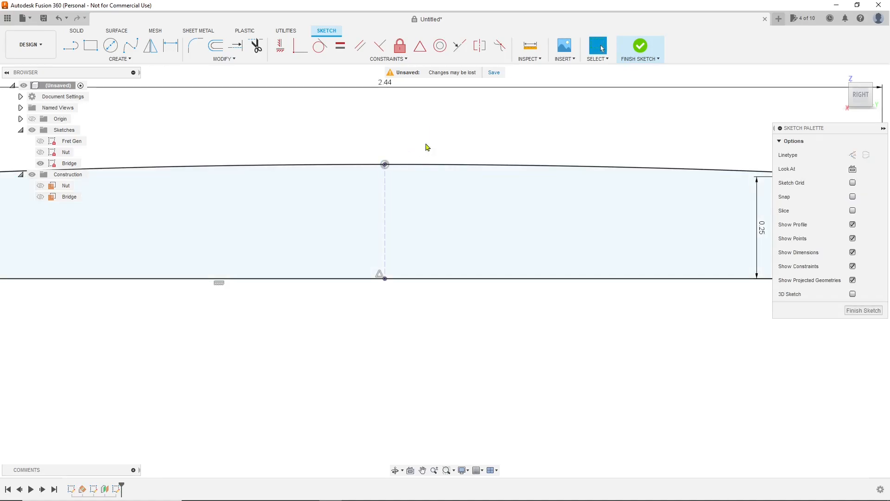
pyautogui.scroll(-3, 443, 133)
pyautogui.scroll(-2, 465, 167)
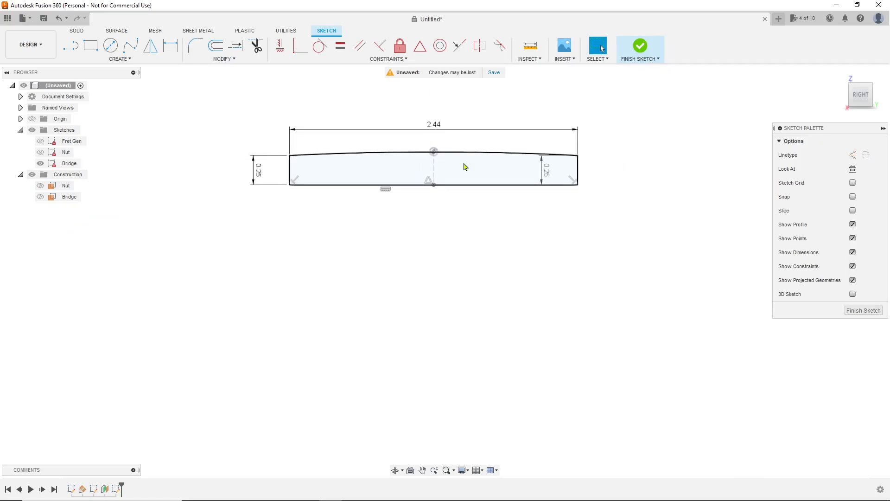
# Finish the Bridge sketch and make the Nut sketch visible again.
pyautogui.scroll(-2, 499, 250)
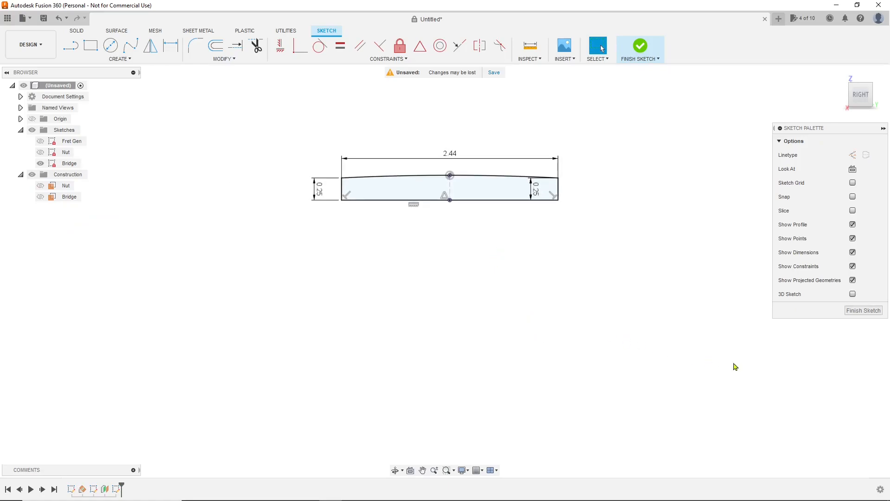
pyautogui.scroll(-2, 522, 333)
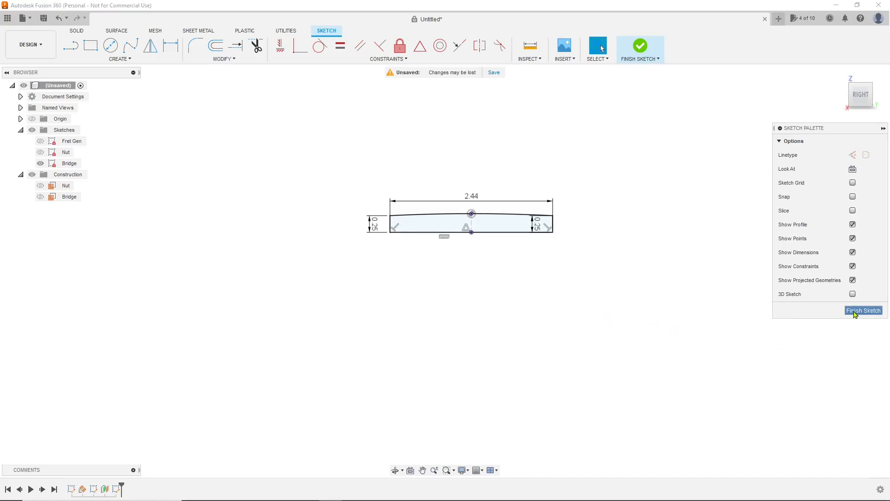
pyautogui.click(863, 310)
pyautogui.click(40, 152)
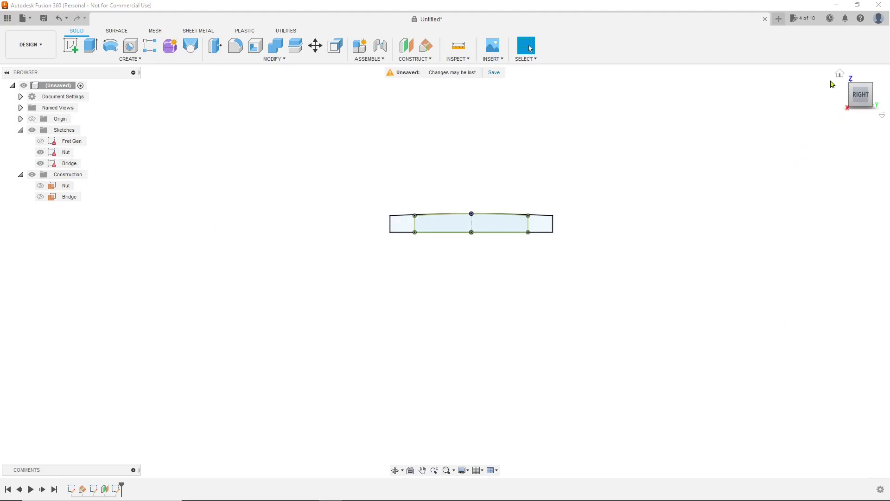
pyautogui.click(839, 73)
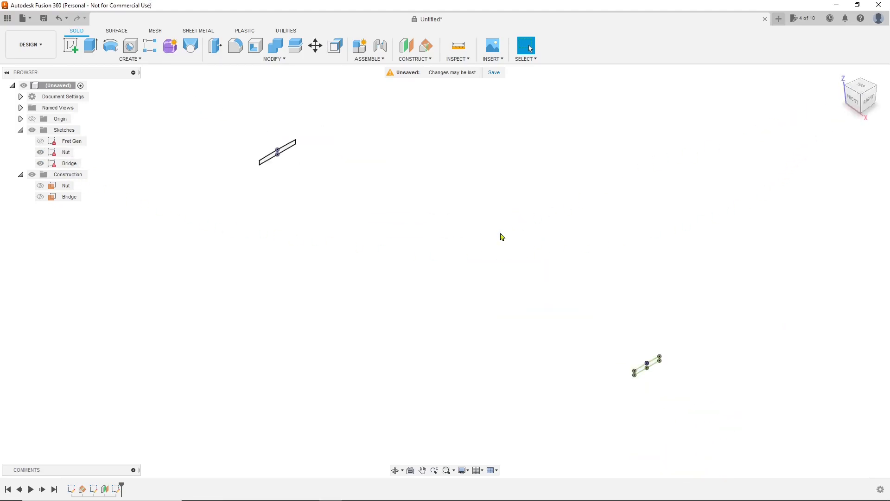
# Loft from the Bridge profile to the Nut profile as a new body to form the fretboard.
pyautogui.click(193, 49)
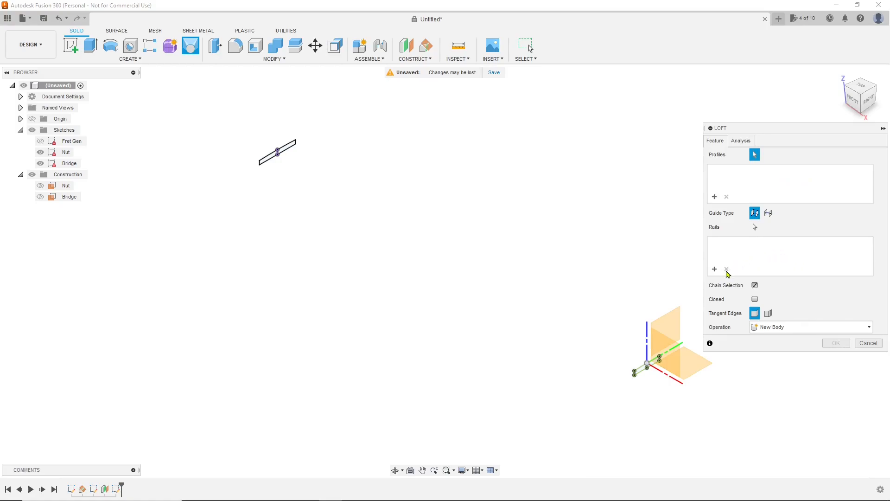
pyautogui.scroll(5, 269, 134)
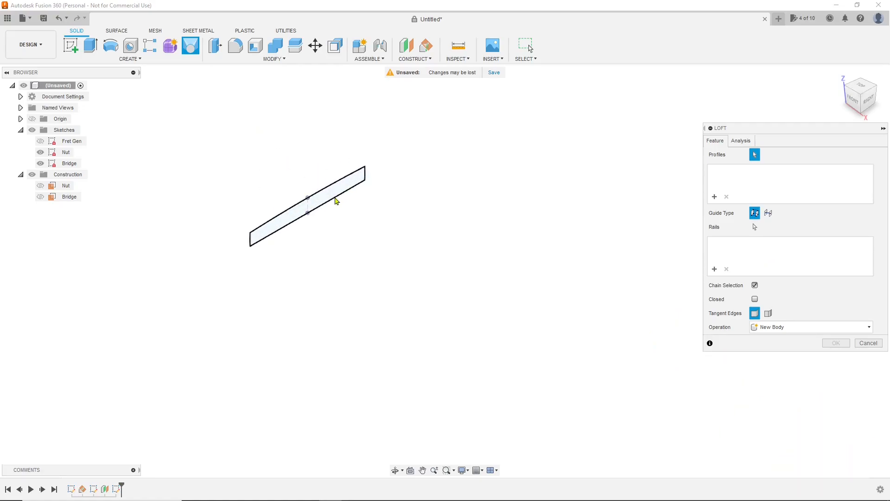
pyautogui.click(330, 199)
pyautogui.scroll(-5, 260, 139)
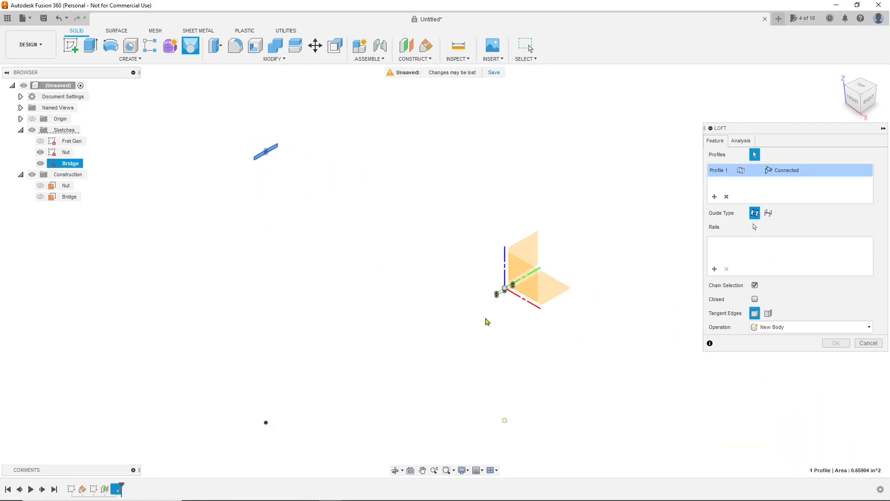
pyautogui.scroll(4, 534, 301)
pyautogui.scroll(2, 545, 294)
pyautogui.click(440, 206)
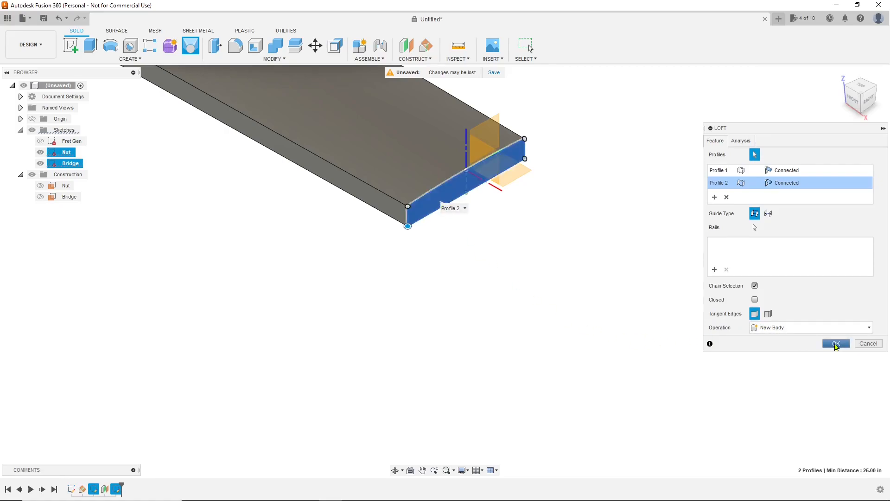
pyautogui.click(836, 343)
pyautogui.scroll(-6, 577, 383)
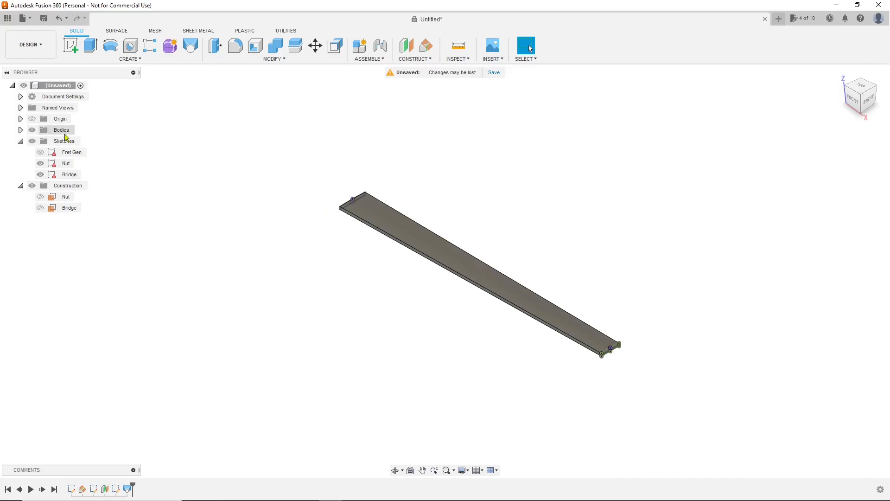
# Hide the lofted fretboard body so that only the Nut and Bridge sketches are displayed.
pyautogui.click(20, 130)
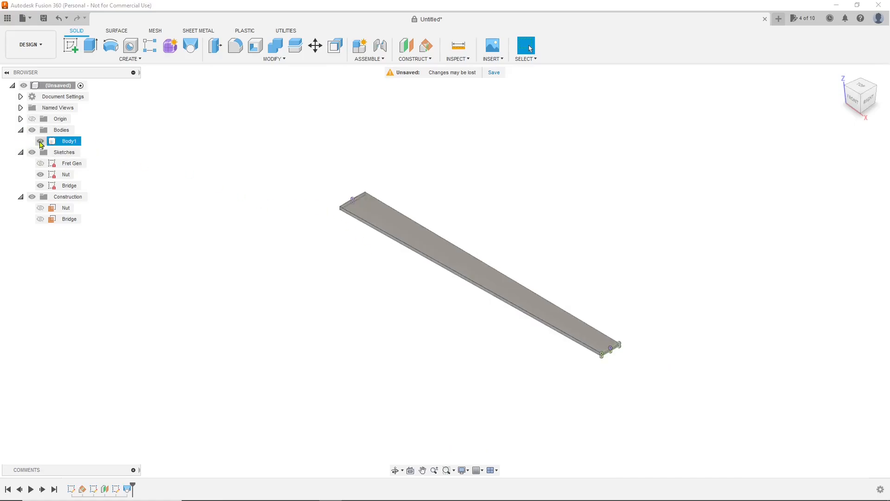
pyautogui.click(40, 142)
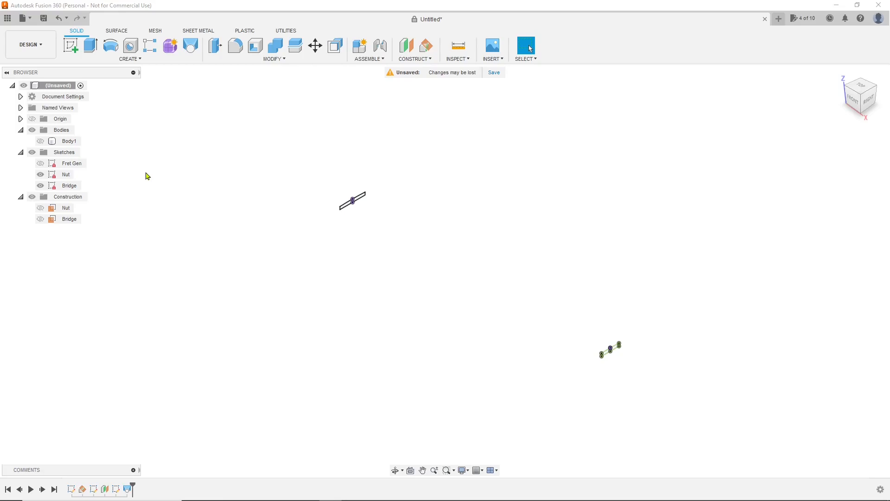
pyautogui.scroll(3, 469, 306)
pyautogui.scroll(-2, 469, 305)
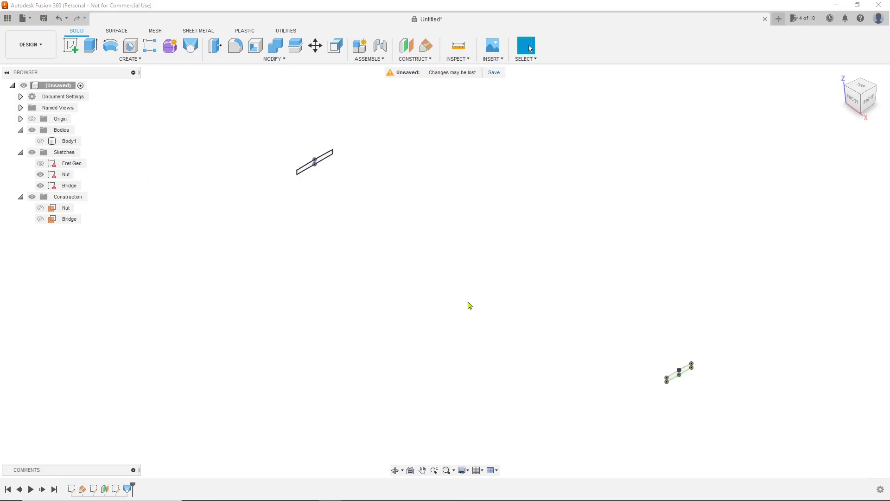
pyautogui.moveTo(502, 269); pyautogui.dragTo(497, 282, button='middle')
pyautogui.scroll(1, 394, 222)
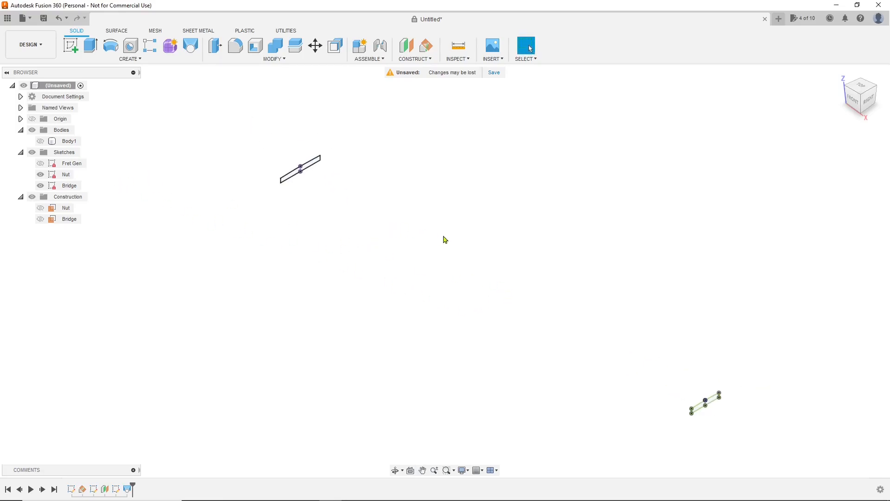
pyautogui.scroll(1, 567, 326)
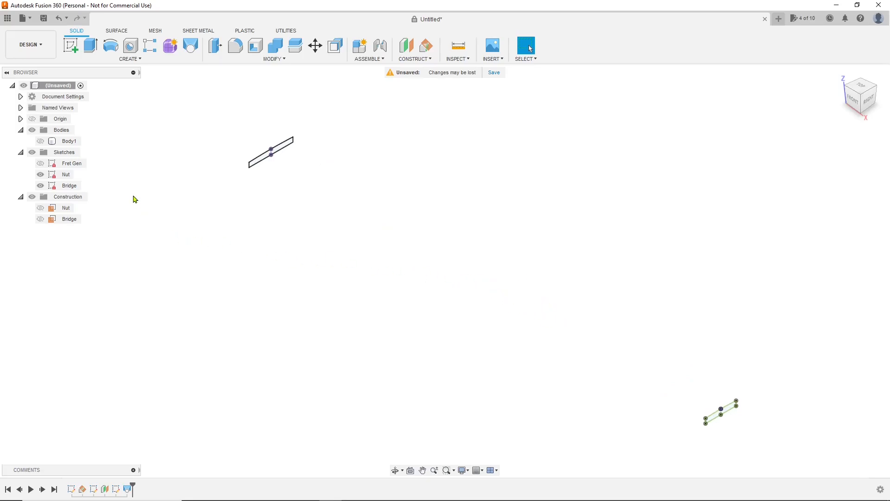
# Open the Bridge sketch for editing with the Nut sketch hidden and the Fret Gen sketch shown.
pyautogui.click(41, 175)
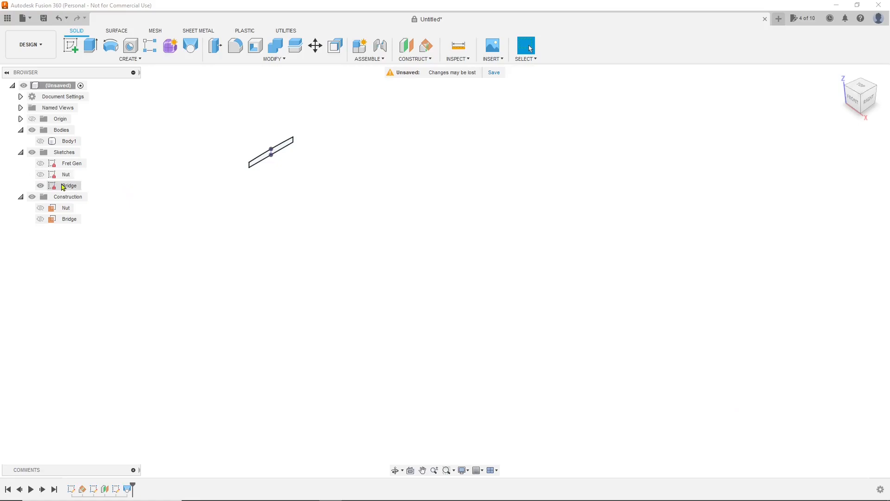
pyautogui.rightClick(67, 185)
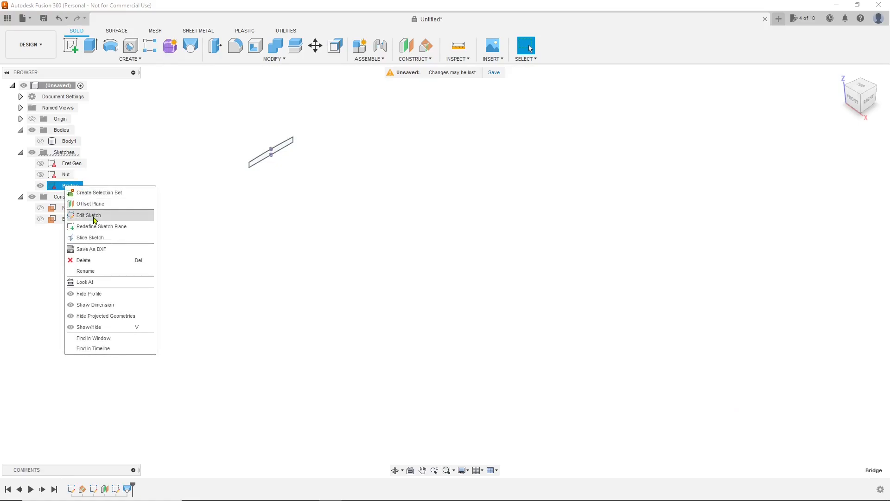
pyautogui.click(88, 215)
pyautogui.scroll(6, 492, 304)
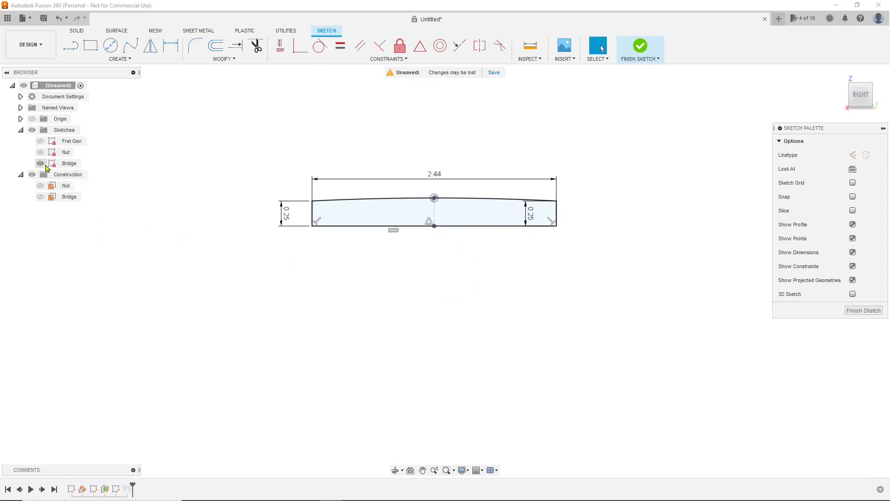
pyautogui.click(39, 142)
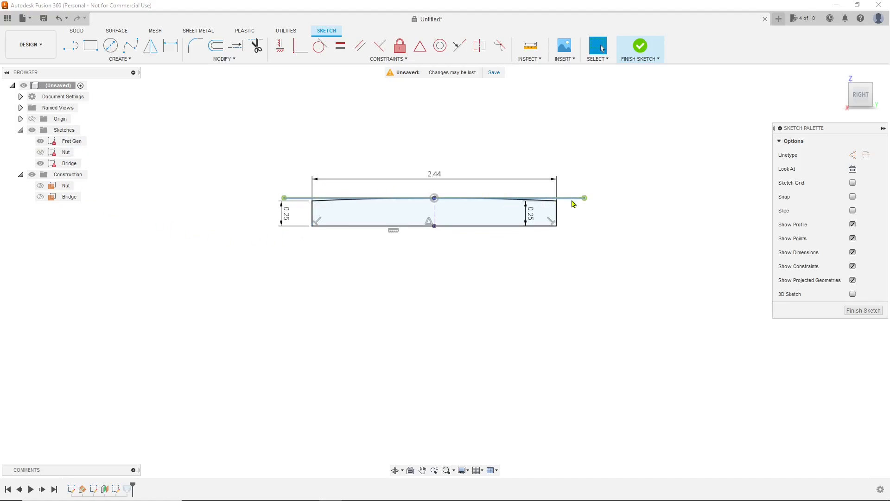
# Draw a 2.75 in horizontal line below the bridge profile.
pyautogui.click(77, 48)
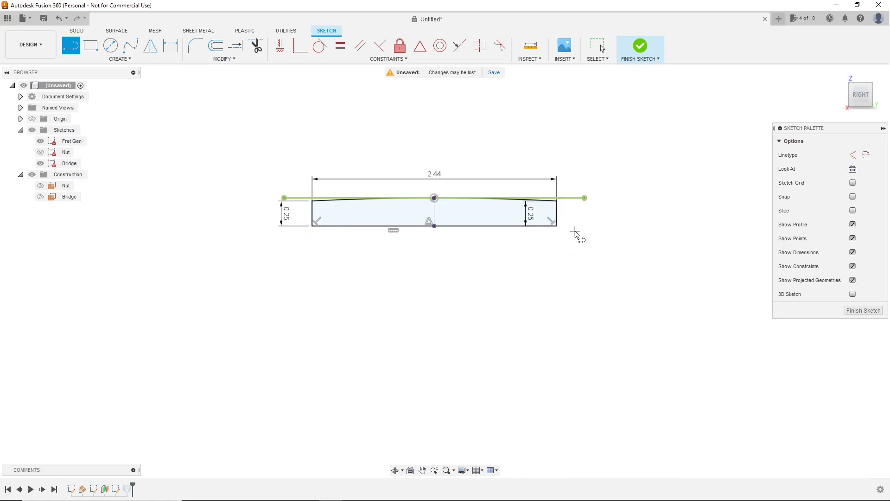
pyautogui.click(298, 318)
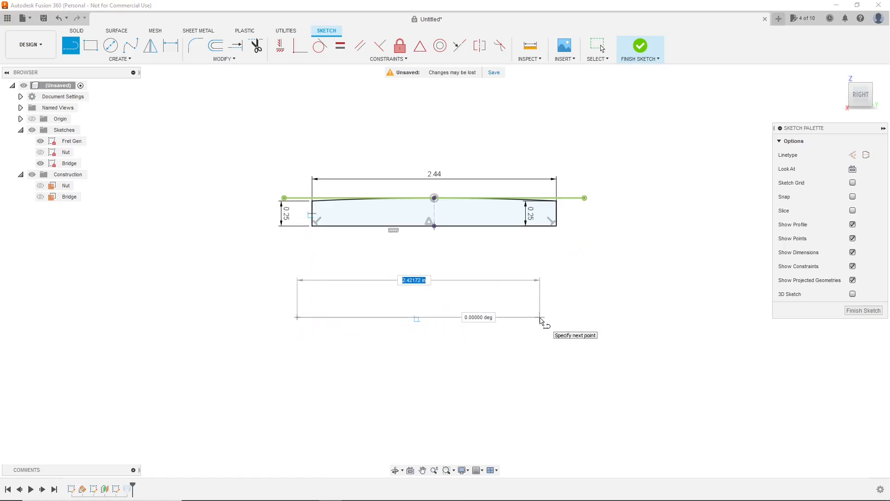
pyautogui.write('2.0')
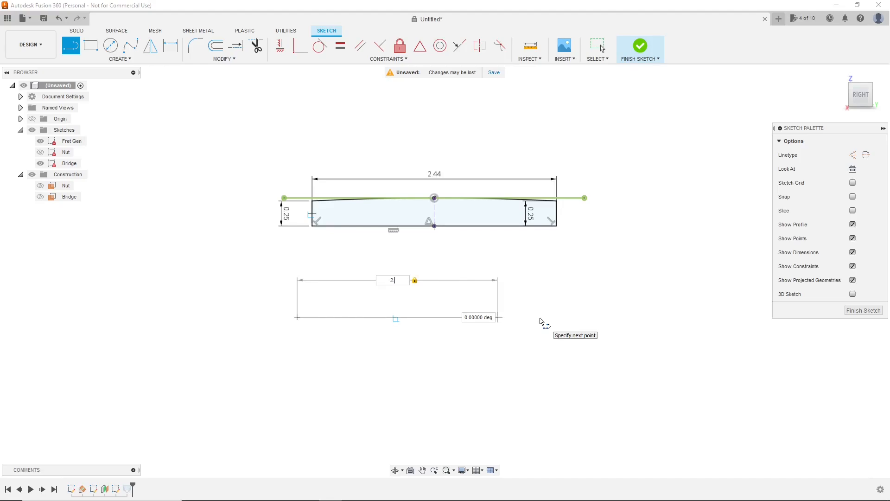
pyautogui.press('Return')
pyautogui.press('Escape')
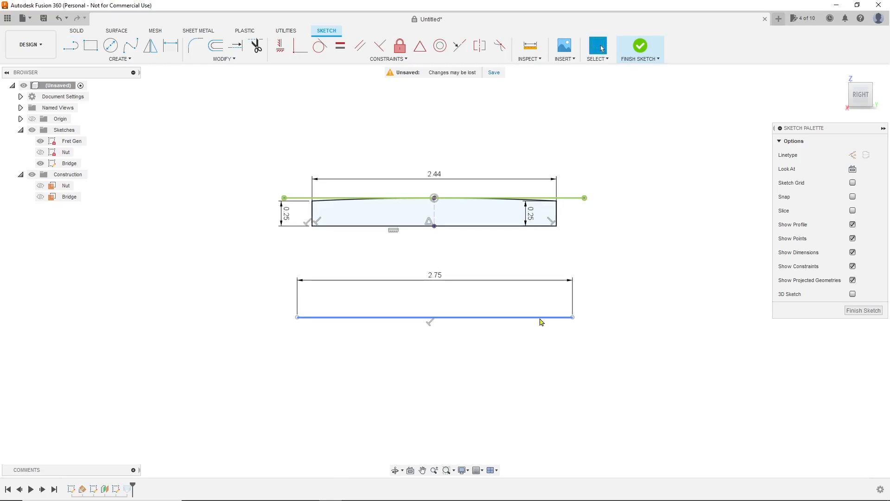
# Constrain the 2.75 in line's midpoint to the midpoint of the bridge profile's base line.
pyautogui.click(482, 318)
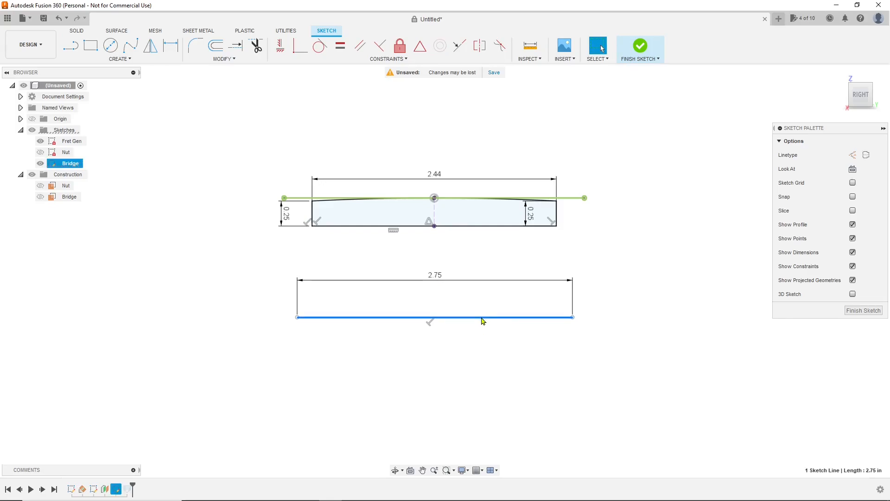
pyautogui.click(420, 45)
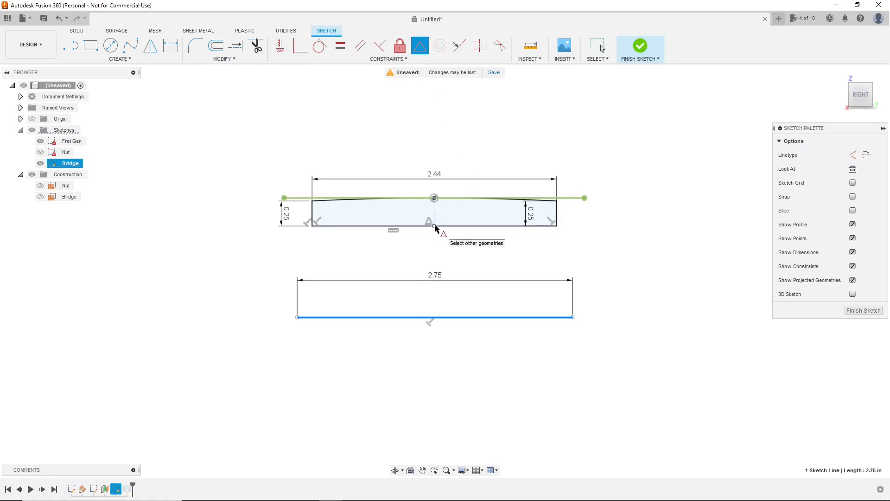
pyautogui.click(435, 224)
pyautogui.scroll(4, 313, 235)
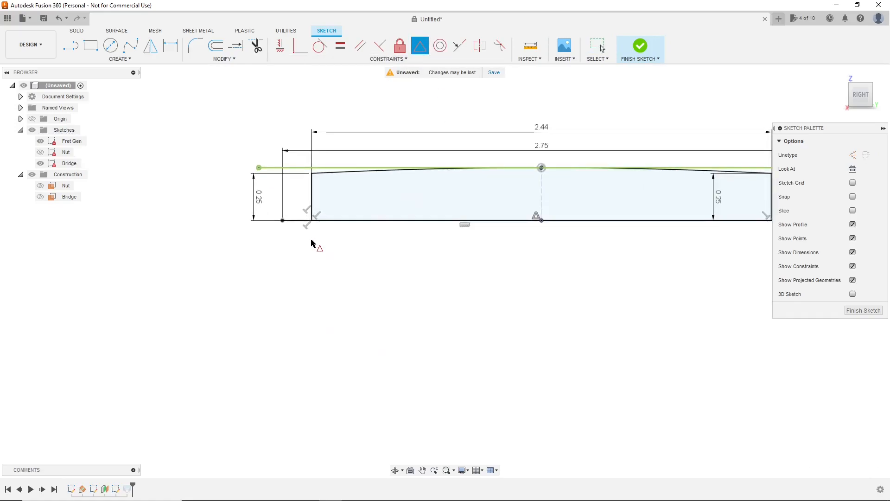
pyautogui.press('Escape')
# Draw a vertical line about 0.15 in high upward from the left end of the 2.75 in line.
pyautogui.scroll(2, 312, 243)
pyautogui.scroll(1, 312, 244)
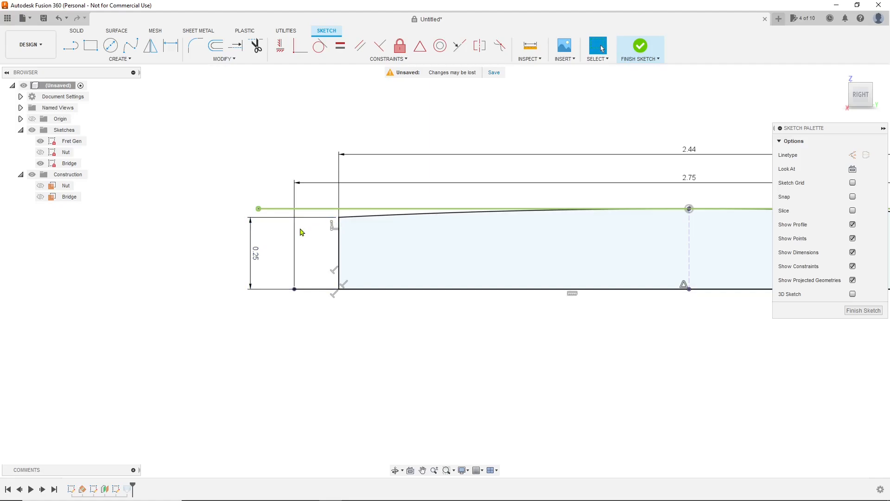
pyautogui.click(71, 45)
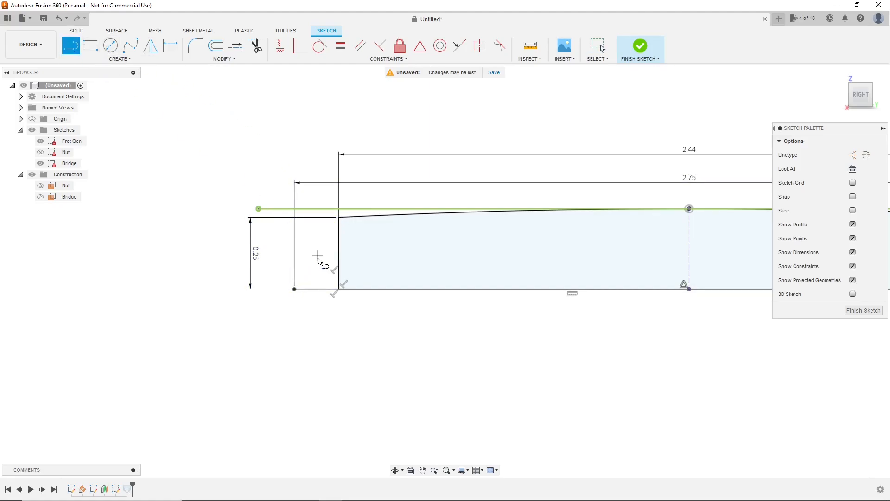
pyautogui.click(294, 289)
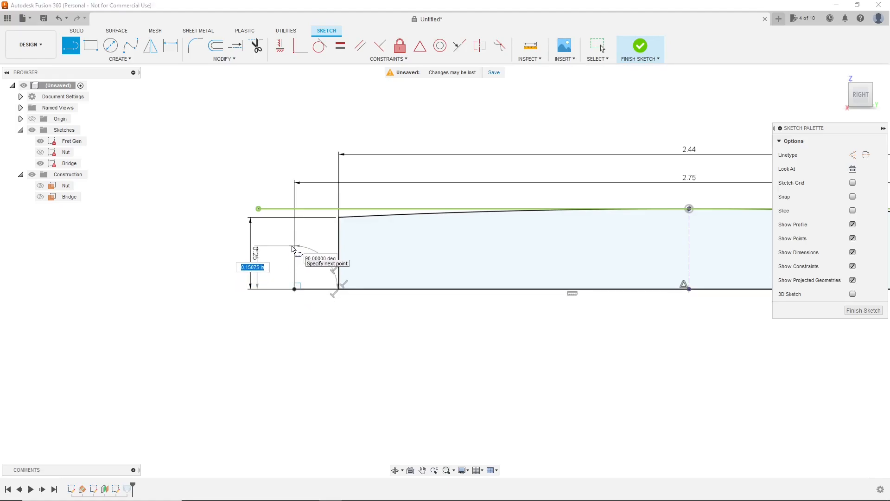
pyautogui.press('Return')
pyautogui.press('Escape')
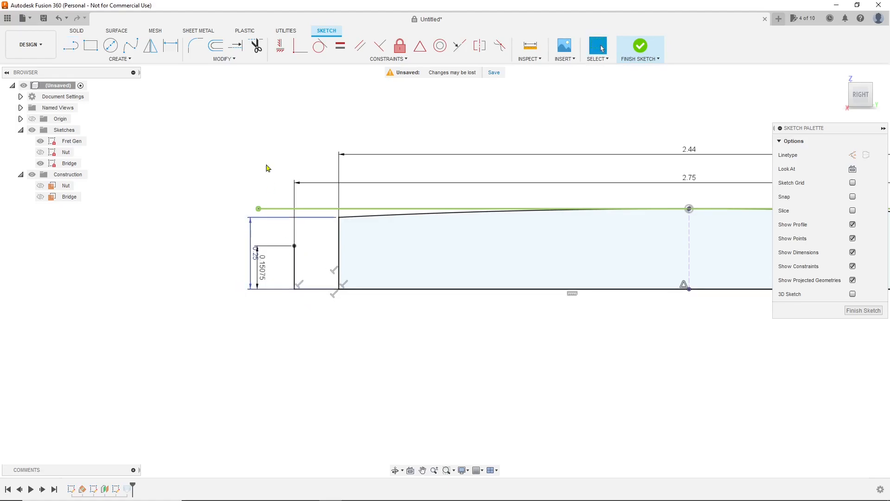
# Extend the top arc out over the new left side line, and extend that line up to the arc.
pyautogui.click(237, 49)
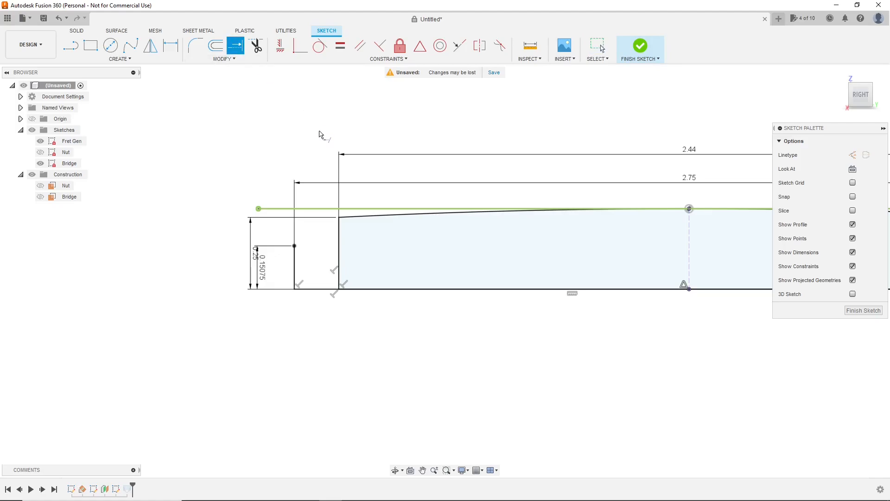
pyautogui.click(357, 222)
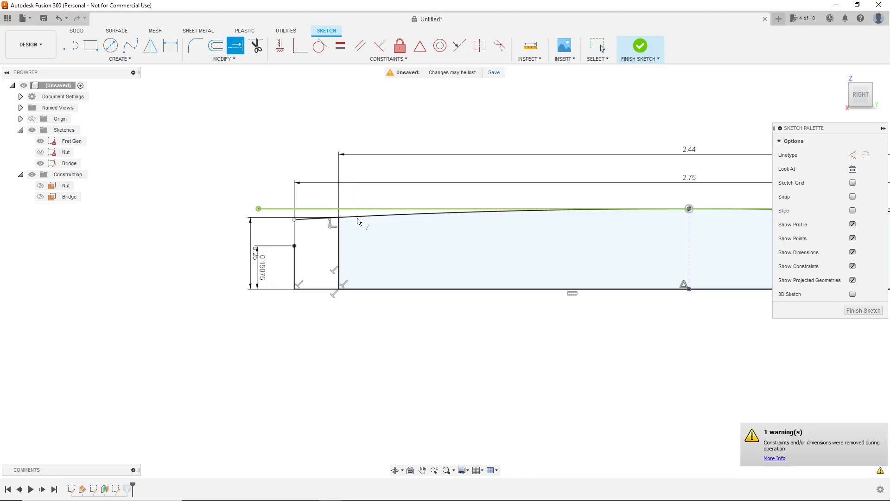
pyautogui.click(295, 258)
pyautogui.scroll(-3, 166, 217)
pyautogui.press('Escape')
# Draw a vertical line about 0.10 in high upward from the right end of the 2.75 in line.
pyautogui.scroll(5, 575, 221)
pyautogui.click(70, 45)
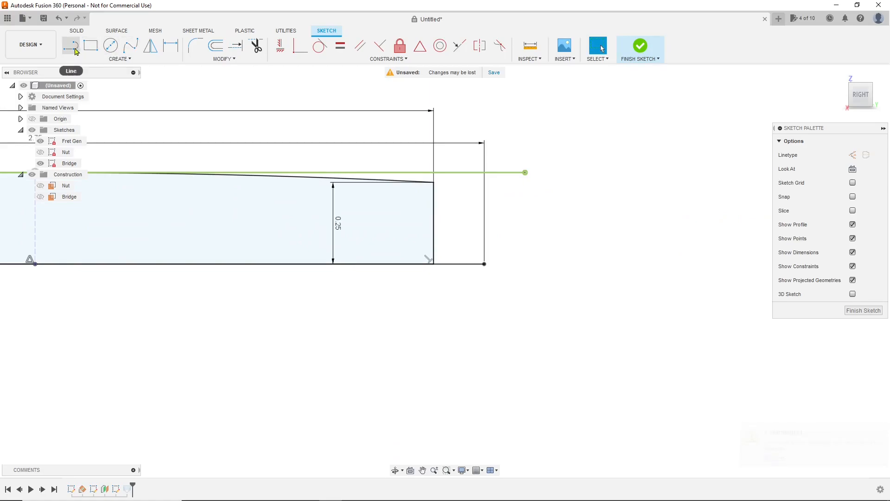
pyautogui.click(485, 265)
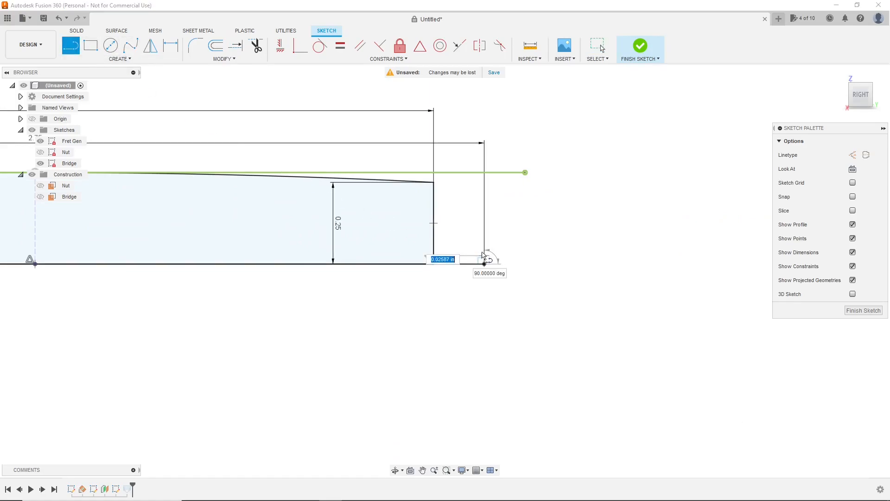
pyautogui.click(482, 233)
pyautogui.press('Escape')
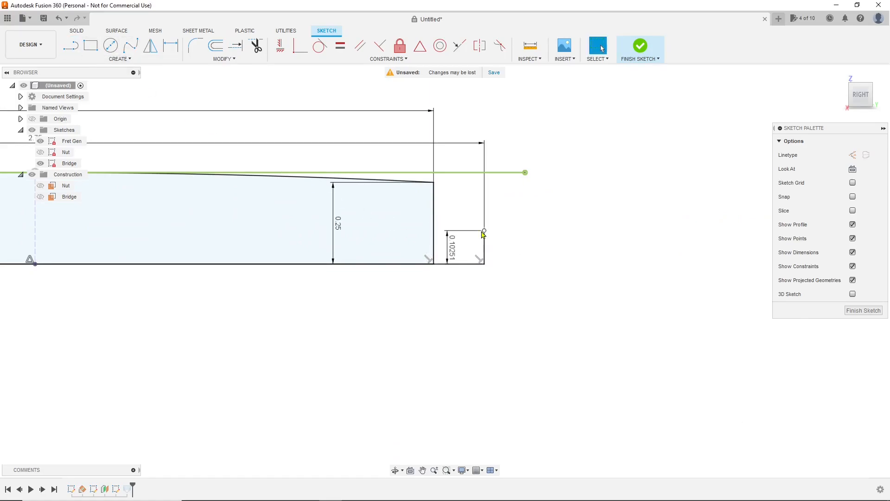
# Extend the top arc out over the new right side line, and extend that line up to the arc.
pyautogui.click(236, 45)
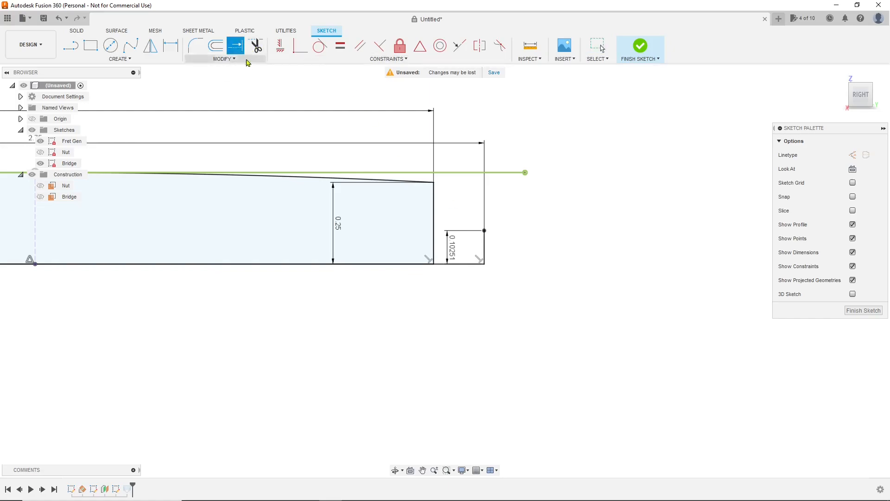
pyautogui.click(387, 180)
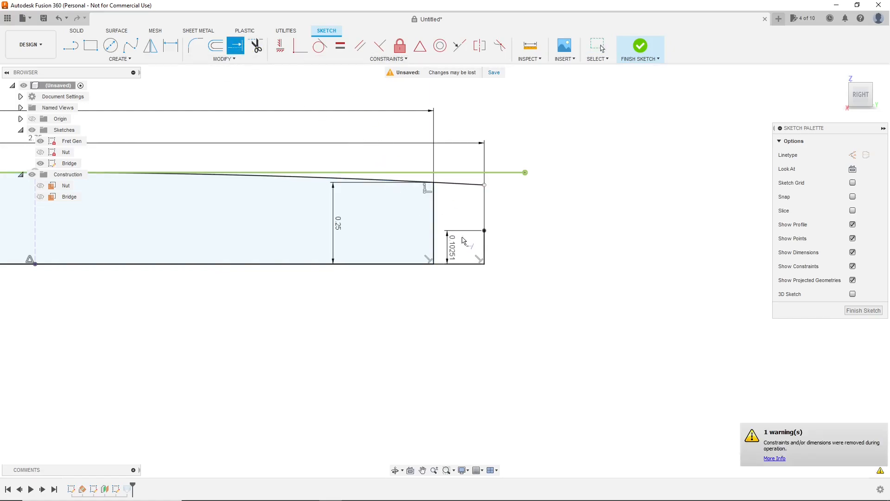
pyautogui.click(485, 246)
pyautogui.scroll(-3, 634, 232)
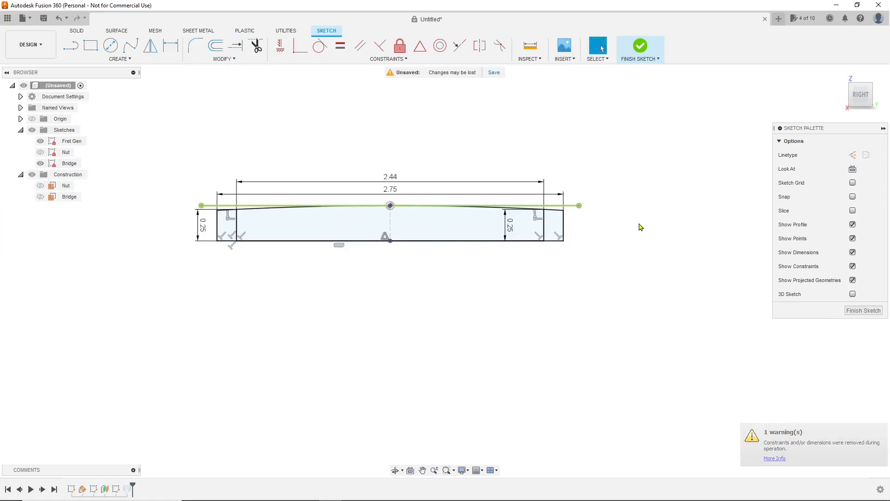
# Finish the Bridge sketch and hide both the Fret Gen and Bridge sketches.
pyautogui.scroll(1, 411, 292)
pyautogui.moveTo(412, 292); pyautogui.dragTo(454, 323, button='middle')
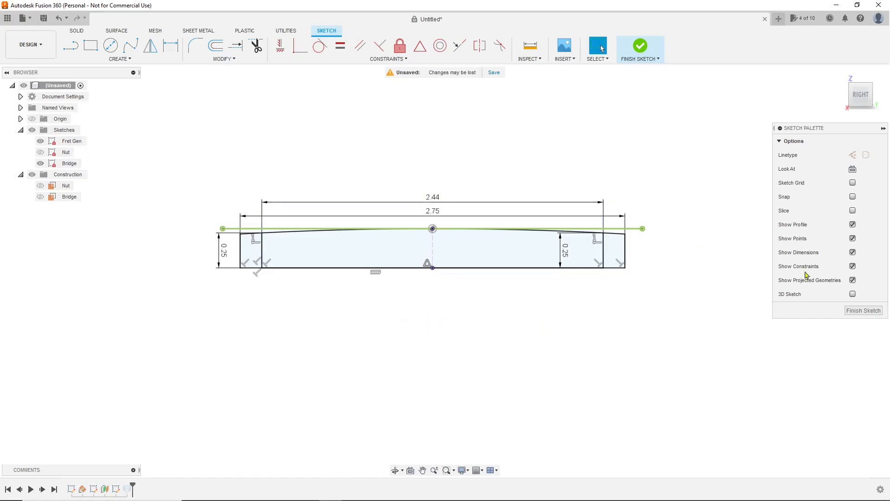
pyautogui.click(859, 312)
pyautogui.click(40, 164)
pyautogui.click(41, 185)
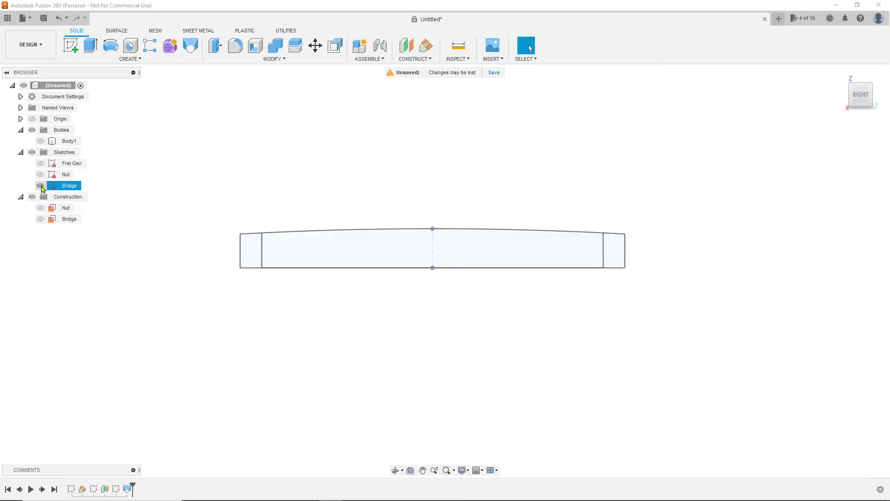
# Open the Nut sketch for editing.
pyautogui.rightClick(66, 175)
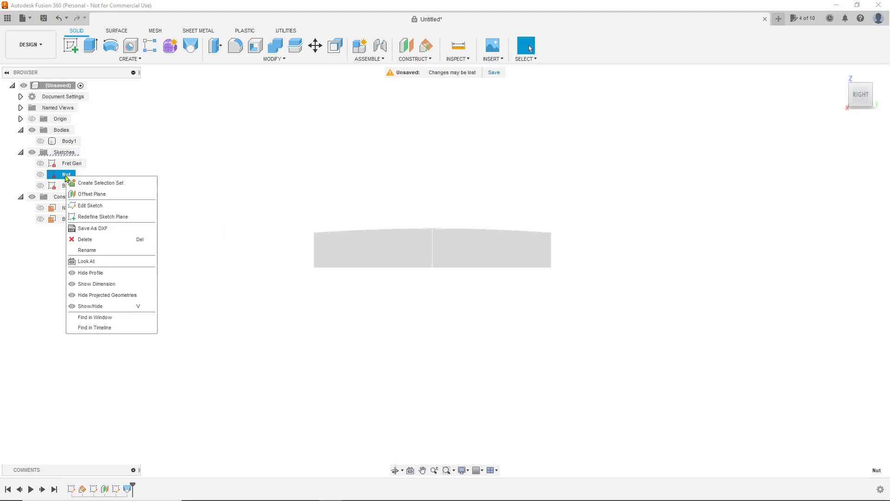
pyautogui.click(83, 205)
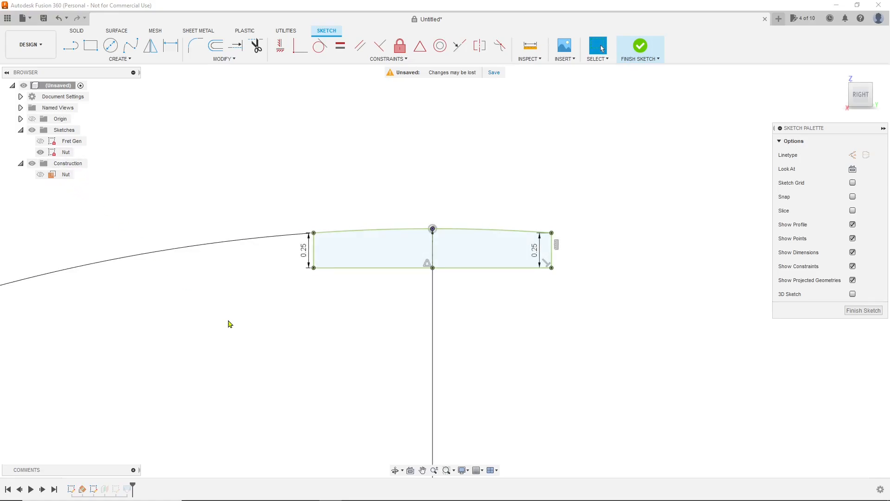
pyautogui.scroll(3, 295, 284)
pyautogui.moveTo(392, 304); pyautogui.dragTo(366, 352, button='middle')
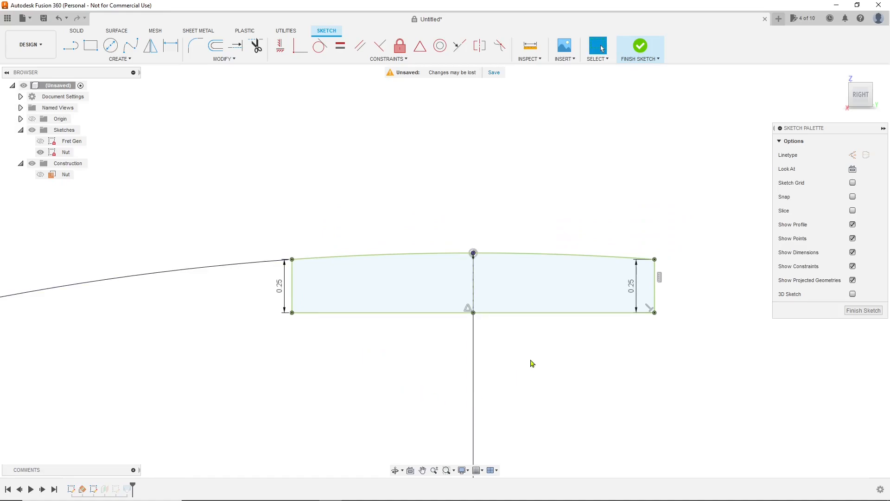
# Draw a 2.75 in horizontal line below the nut profile.
pyautogui.scroll(-2, 222, 106)
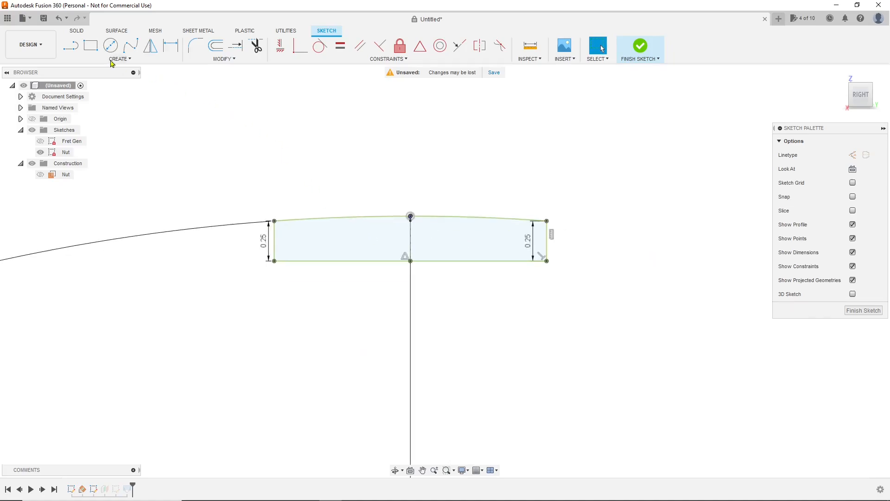
pyautogui.click(70, 45)
pyautogui.click(277, 357)
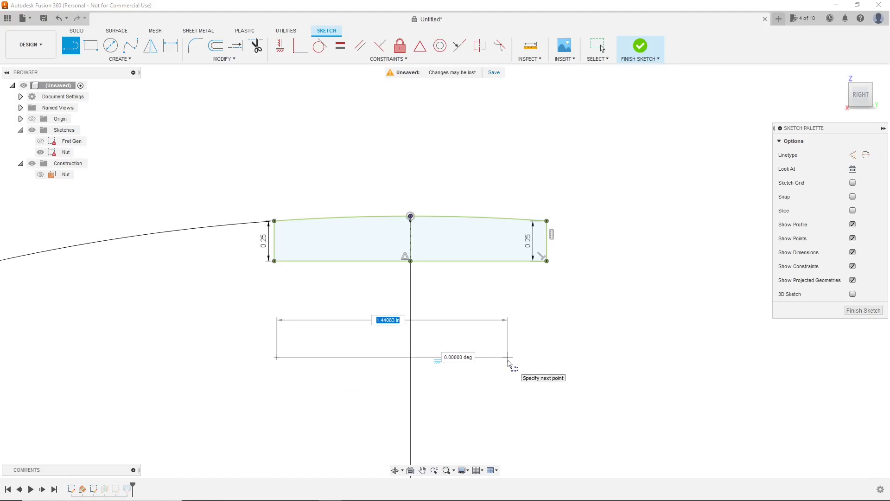
pyautogui.write('2.75')
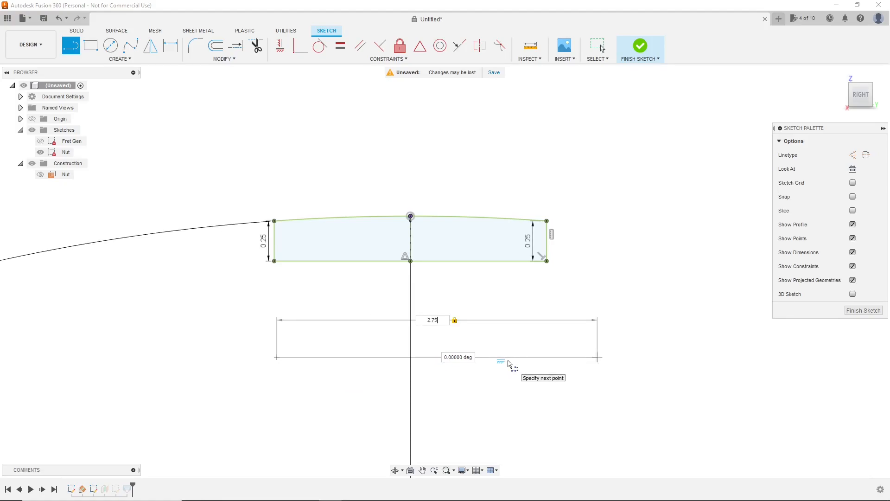
pyautogui.press('Return')
pyautogui.press('Escape')
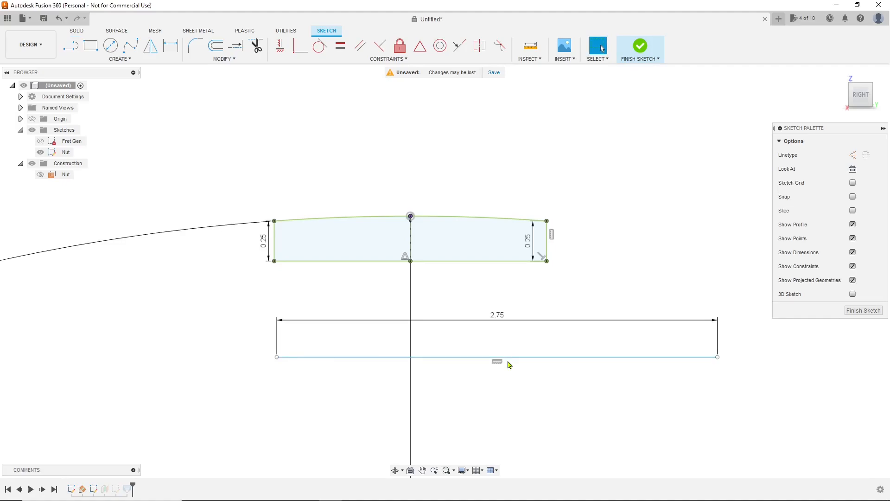
# Apply a midpoint constraint between the 2.75 in line and the center point of the nut profile's bottom edge.
pyautogui.click(527, 358)
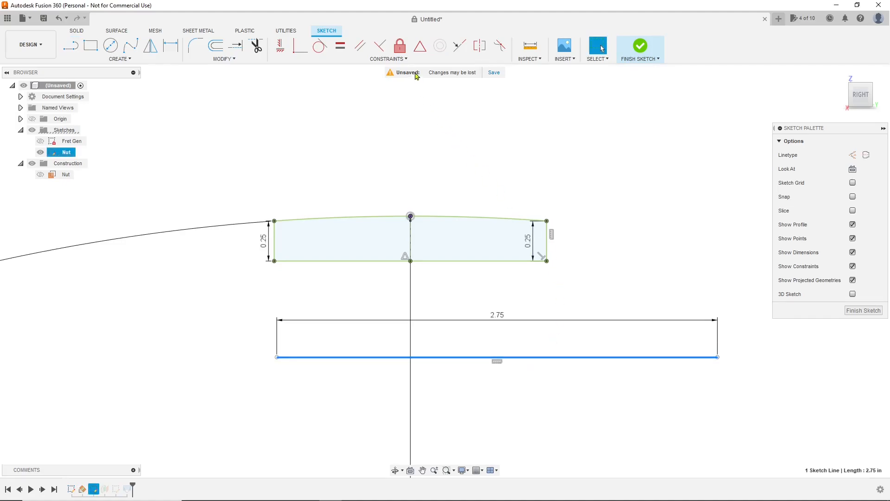
pyautogui.click(419, 46)
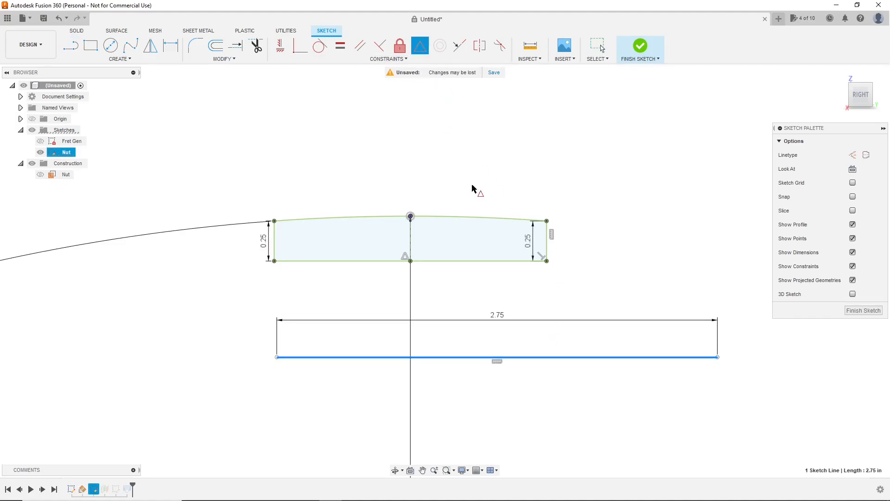
pyautogui.click(410, 261)
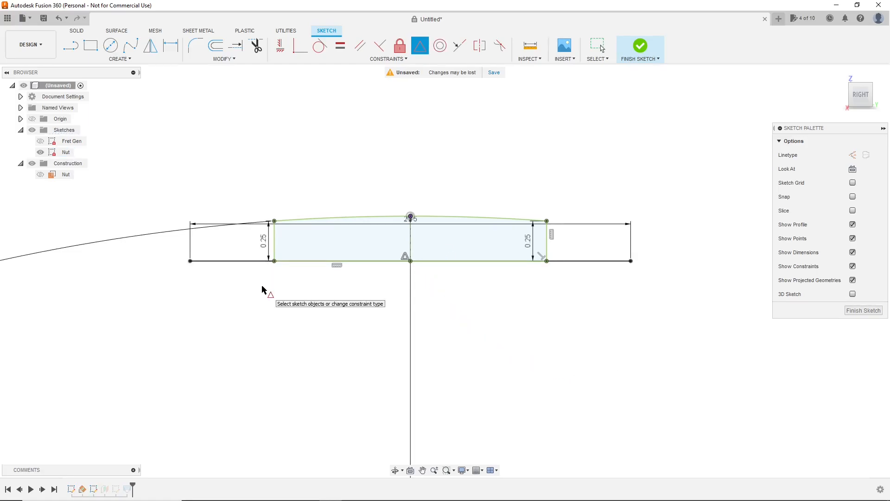
pyautogui.press('Escape')
# Draw a short vertical line upward from the left end of the 2.75 in line.
pyautogui.scroll(2, 408, 385)
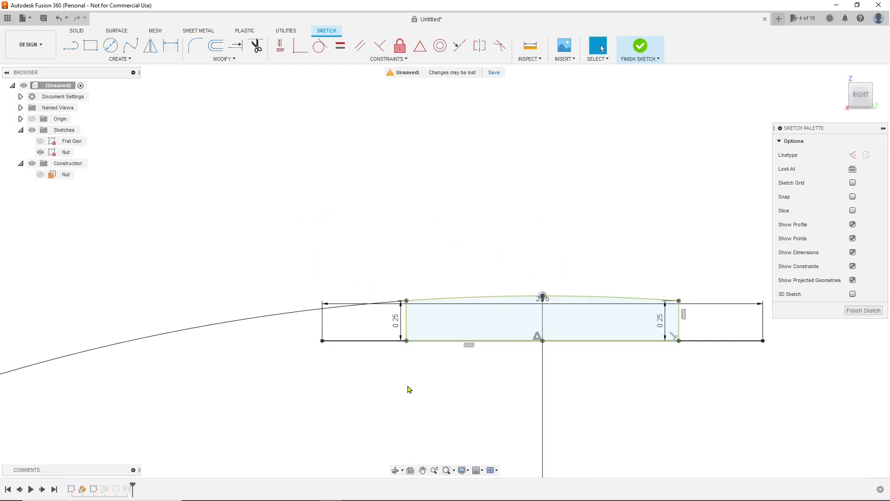
pyautogui.scroll(2, 409, 389)
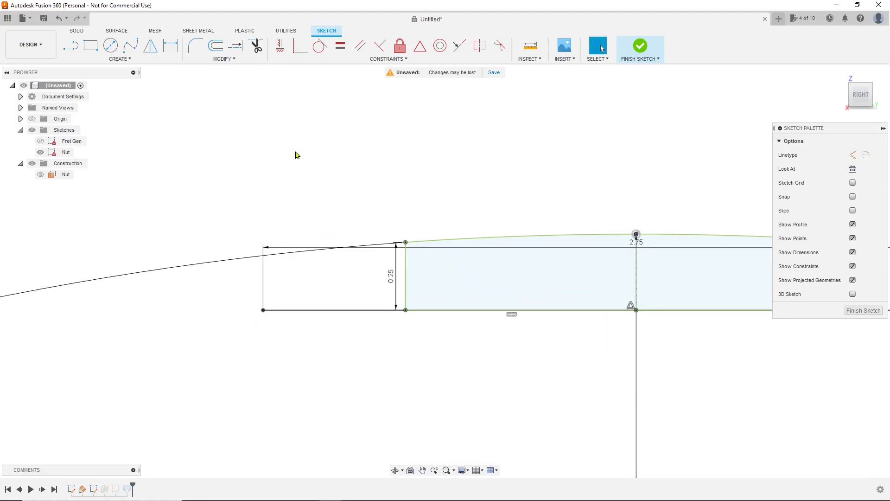
pyautogui.click(71, 46)
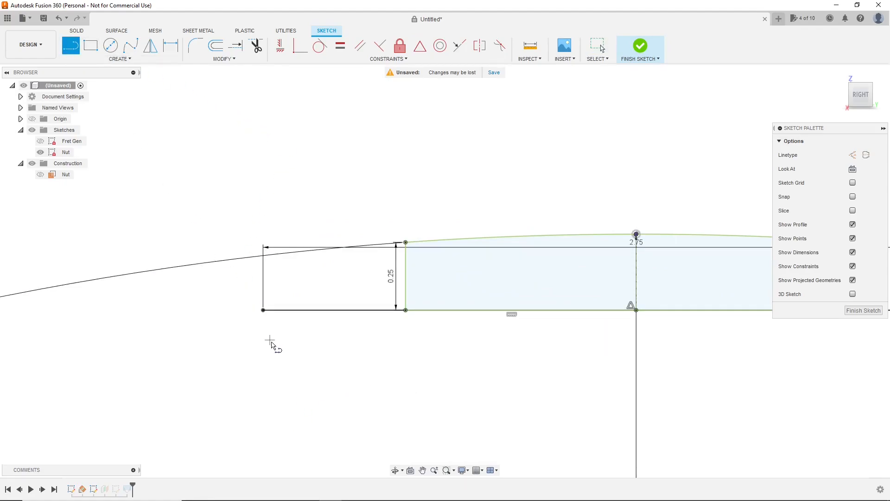
pyautogui.click(263, 310)
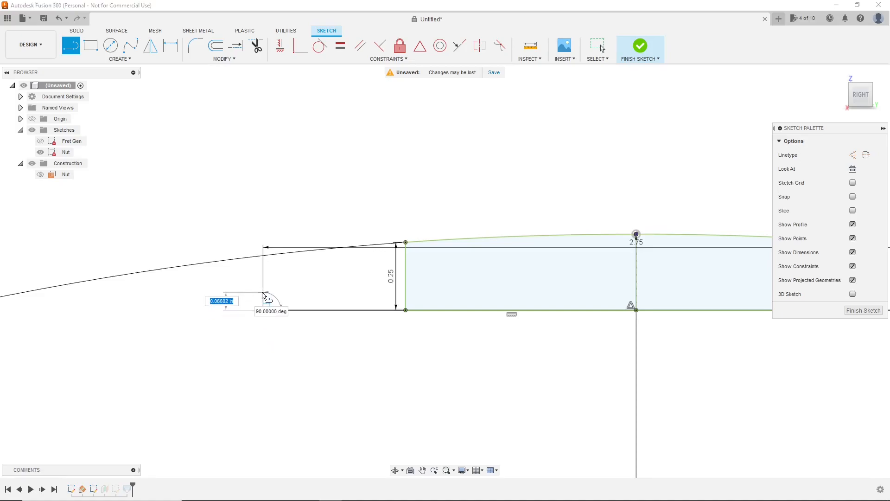
pyautogui.click(263, 289)
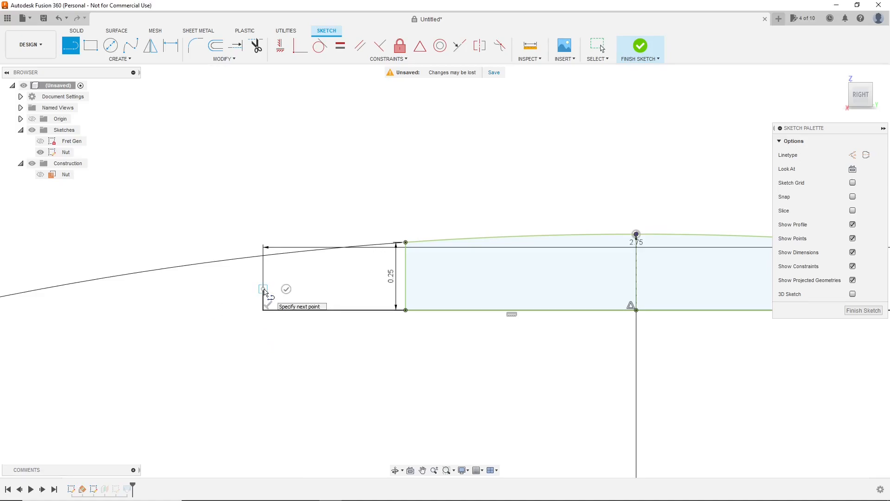
pyautogui.press('Escape')
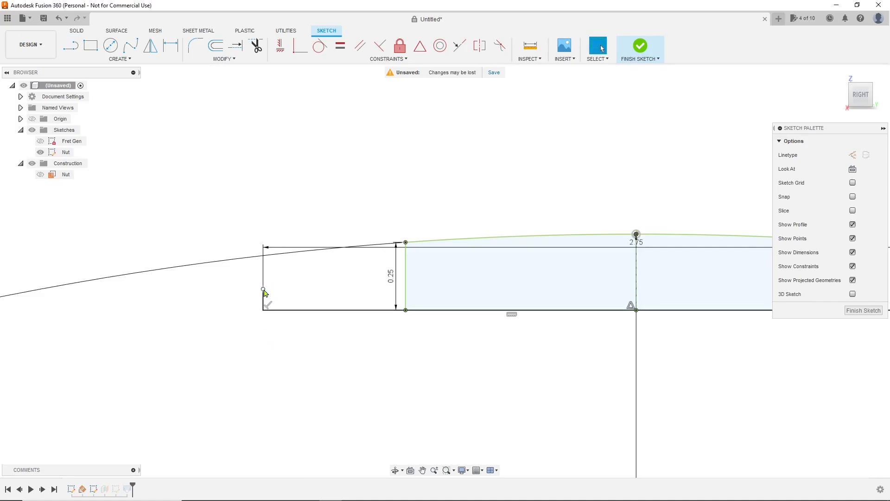
# Extend the top arc out over the new left side line, and extend that line up to the arc.
pyautogui.click(235, 45)
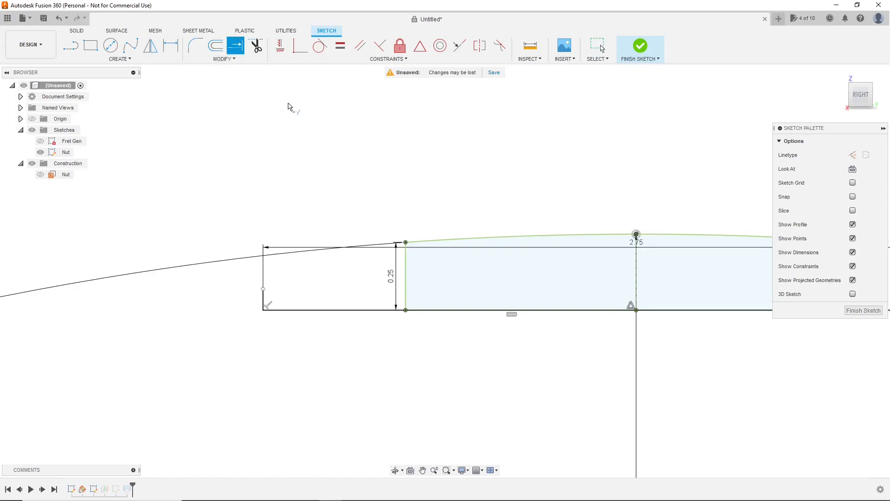
pyautogui.click(416, 241)
pyautogui.click(264, 285)
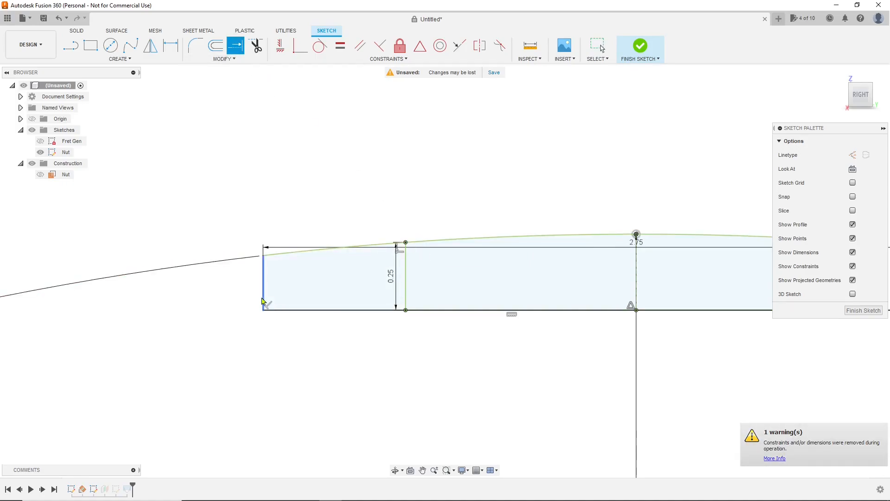
pyautogui.press('Escape')
# Draw a vertical line about 0.11 in high upward from the right end of the 2.75 in line.
pyautogui.scroll(-4, 199, 286)
pyautogui.scroll(-2, 161, 283)
pyautogui.scroll(7, 373, 297)
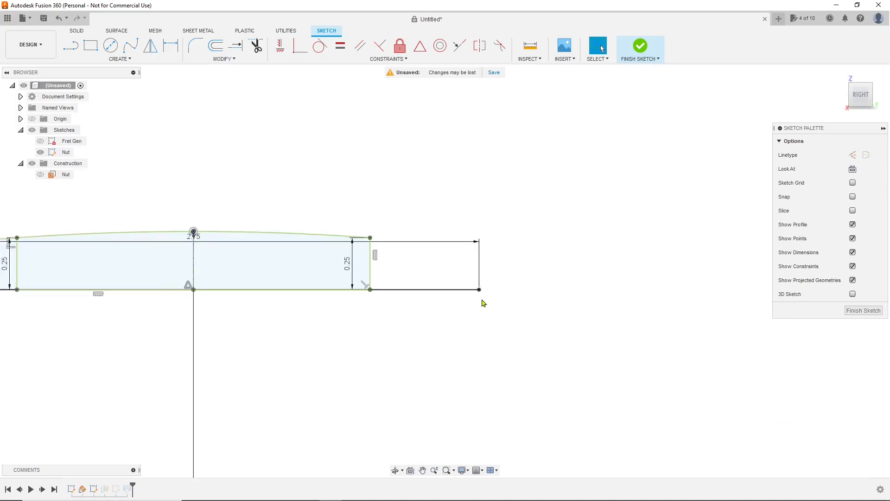
pyautogui.scroll(-3, 556, 312)
pyautogui.scroll(3, 550, 314)
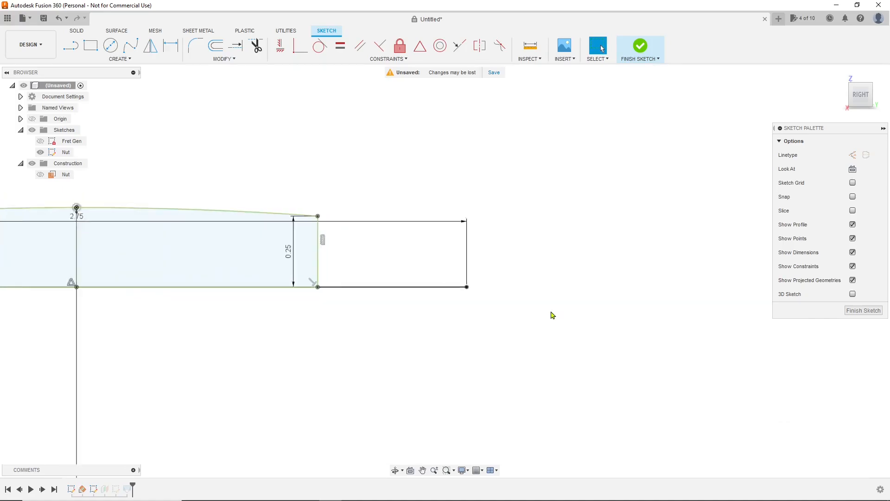
pyautogui.click(71, 45)
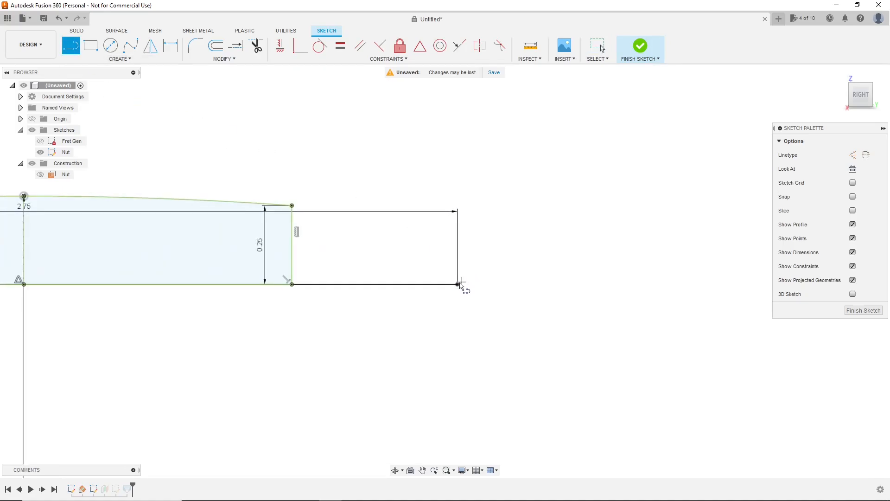
pyautogui.click(458, 284)
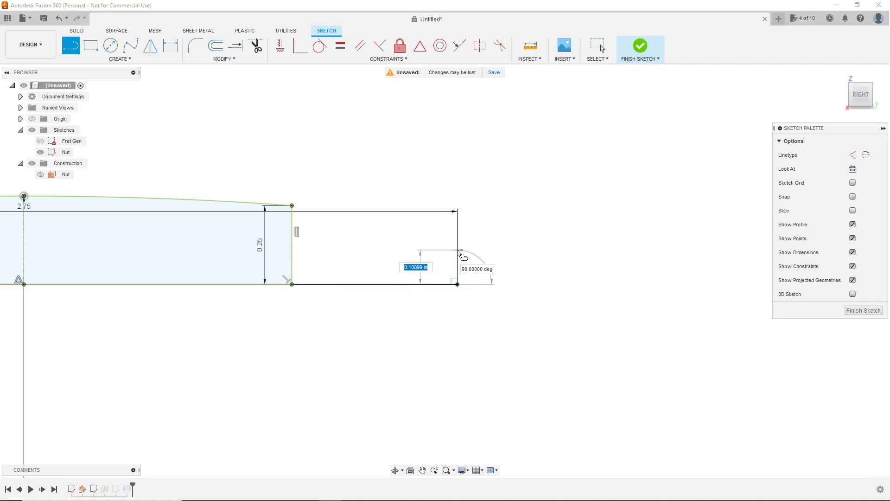
pyautogui.press('Return')
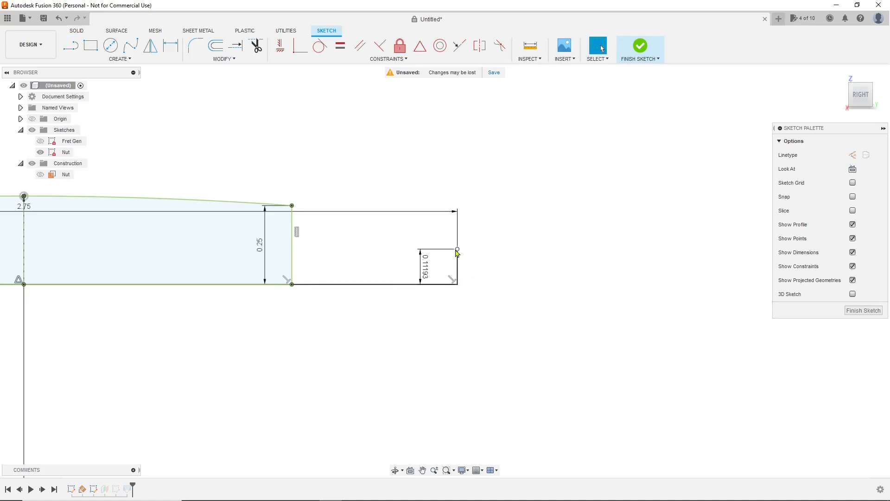
# Extend the nut's top arc to above the right side line, and extend that line up to meet it.
pyautogui.click(235, 46)
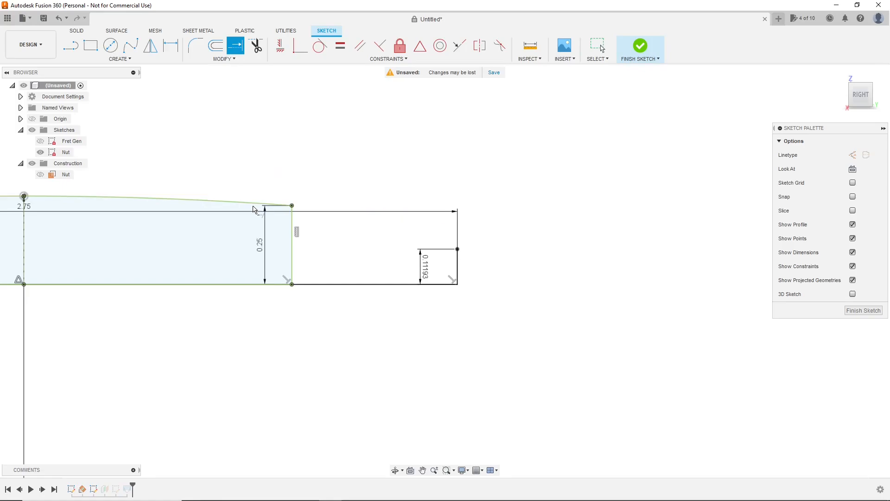
pyautogui.click(254, 207)
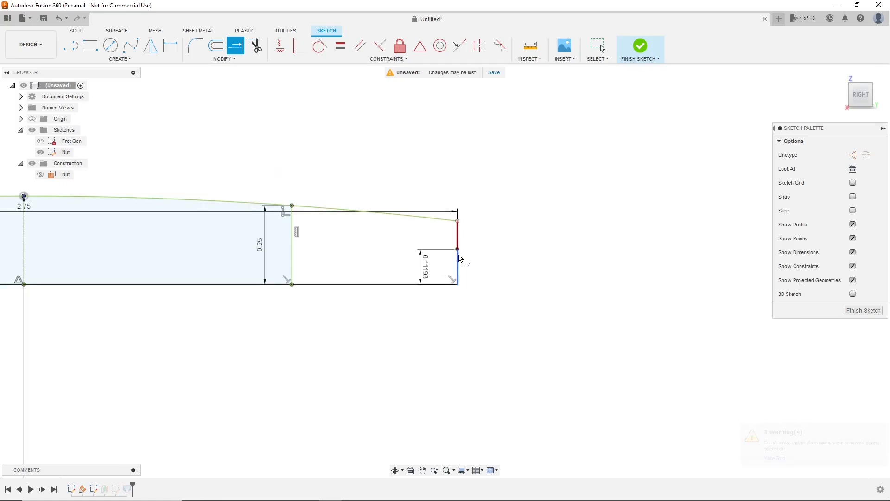
pyautogui.click(459, 258)
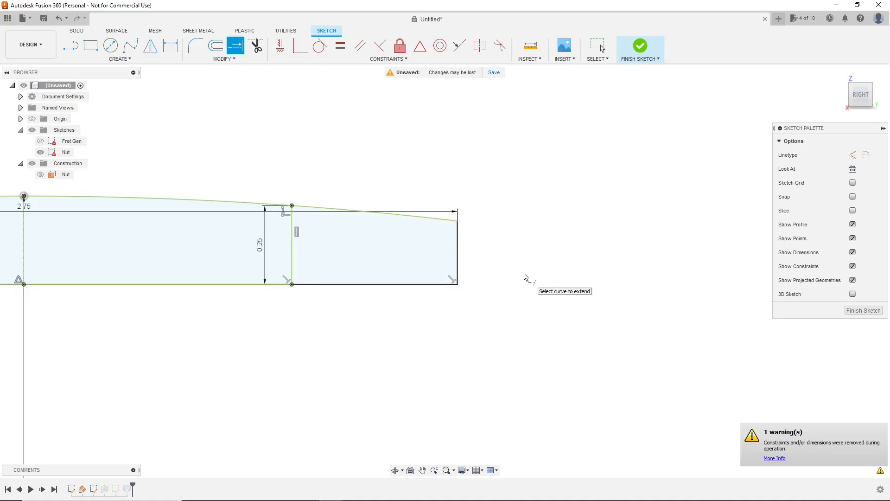
pyautogui.press('Escape')
pyautogui.scroll(-5, 526, 276)
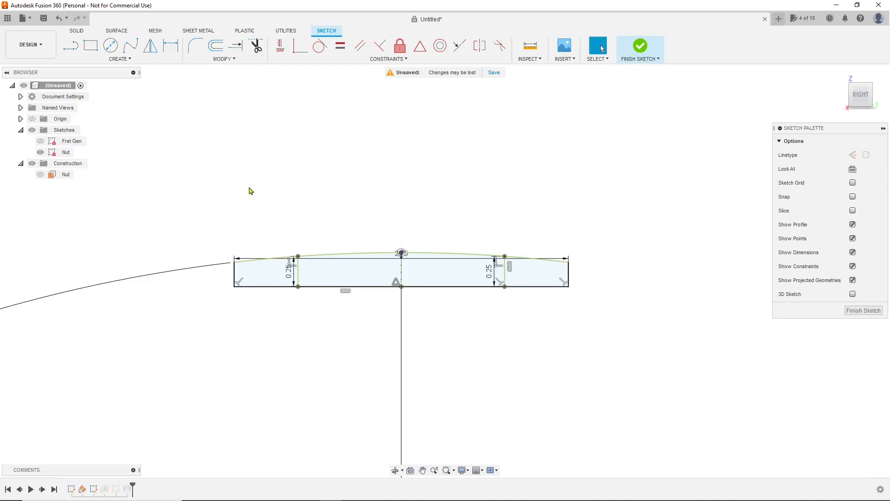
# Finish the Nut sketch and show both the Bridge and Nut sketches in the home view.
pyautogui.click(860, 310)
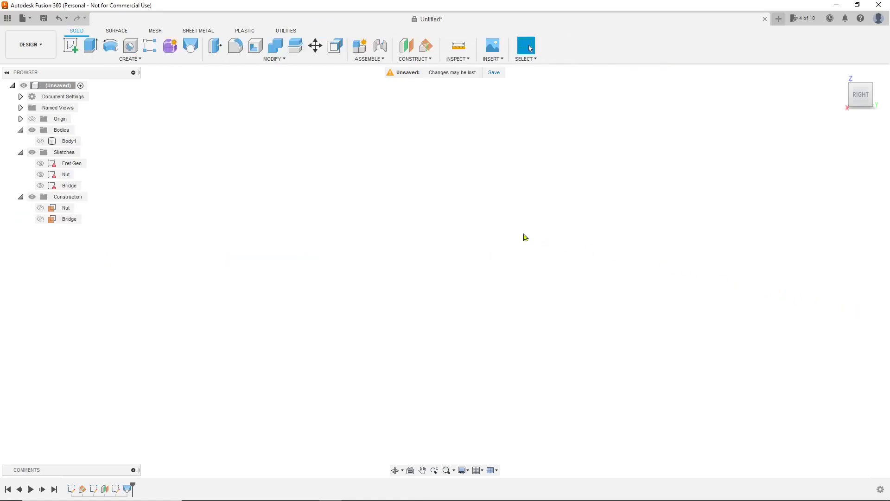
pyautogui.click(40, 186)
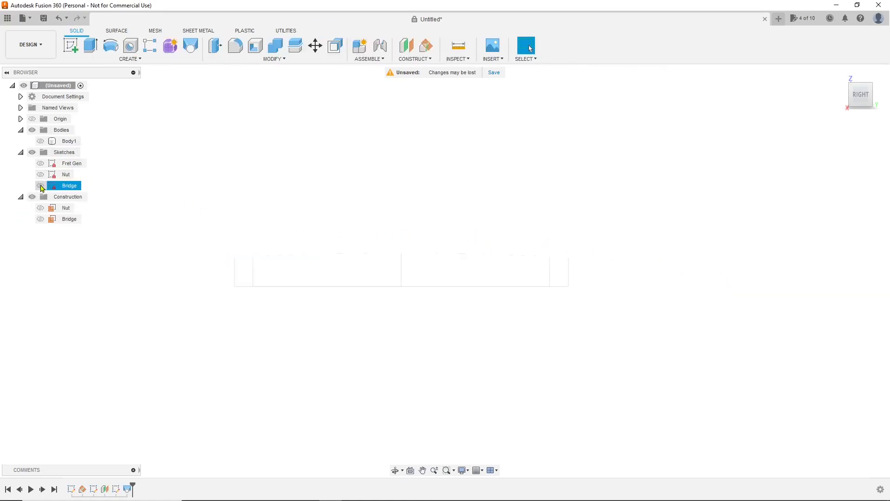
pyautogui.click(40, 174)
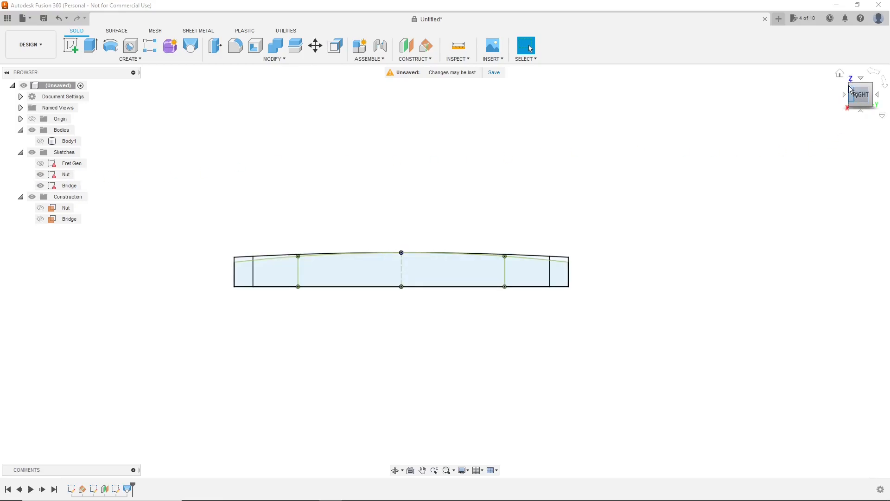
pyautogui.click(840, 76)
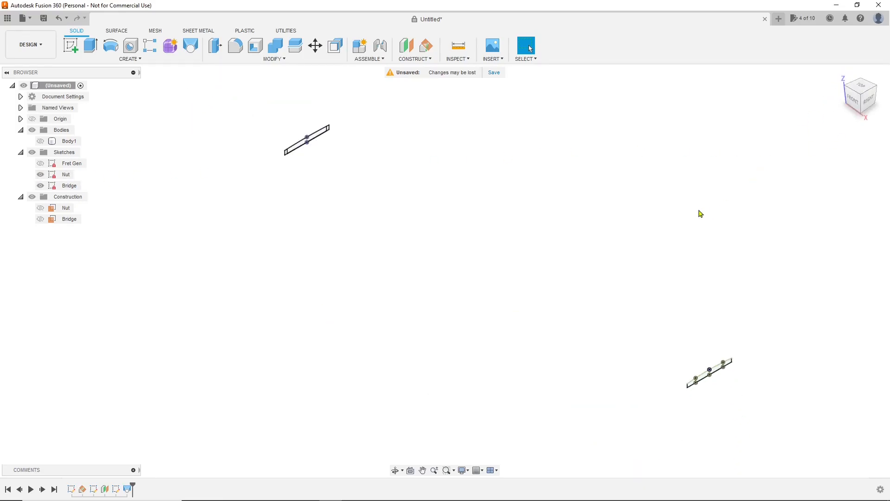
# Start a loft using all three adjoining regions of the Bridge sketch as the first profile.
pyautogui.click(190, 46)
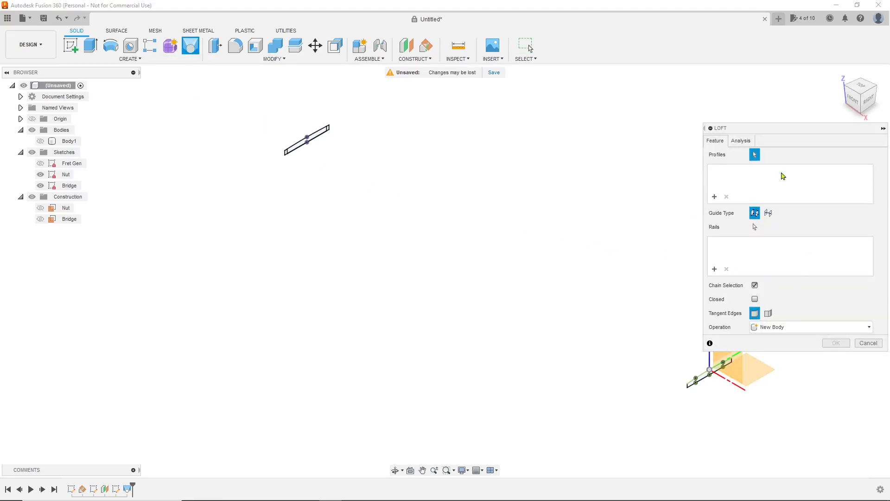
pyautogui.scroll(8, 295, 132)
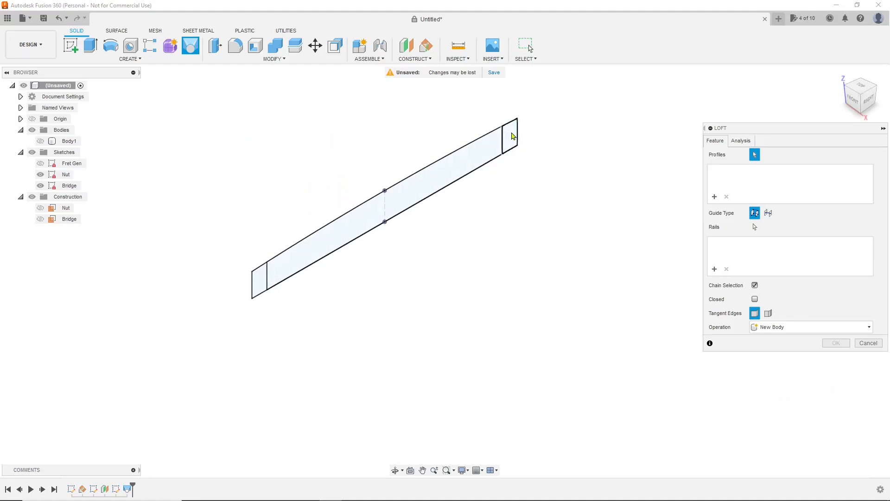
pyautogui.click(510, 137)
pyautogui.click(474, 157)
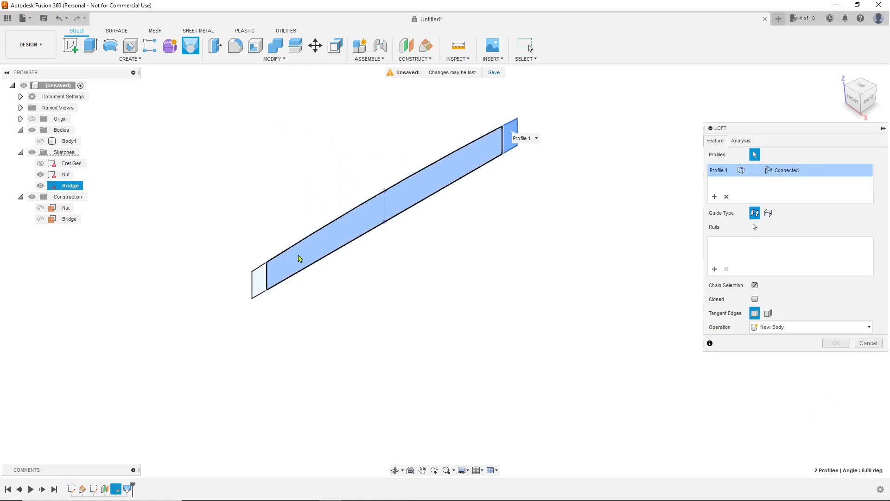
pyautogui.click(259, 281)
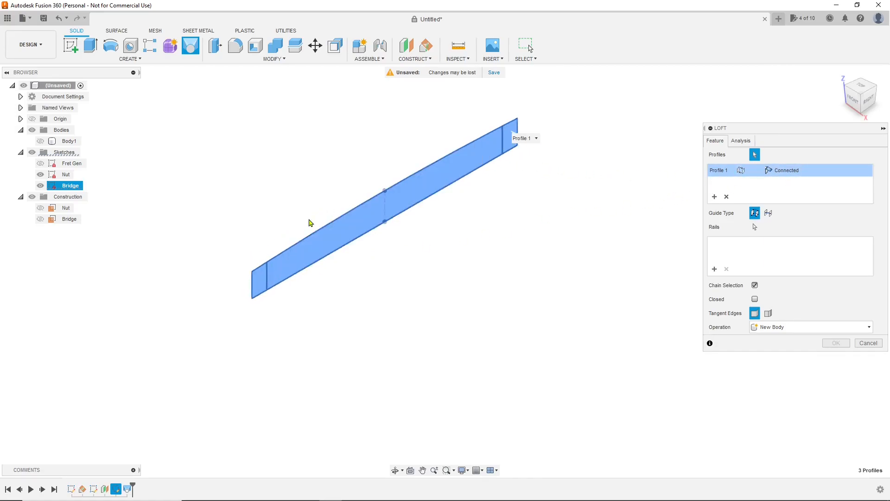
pyautogui.scroll(-2, 280, 164)
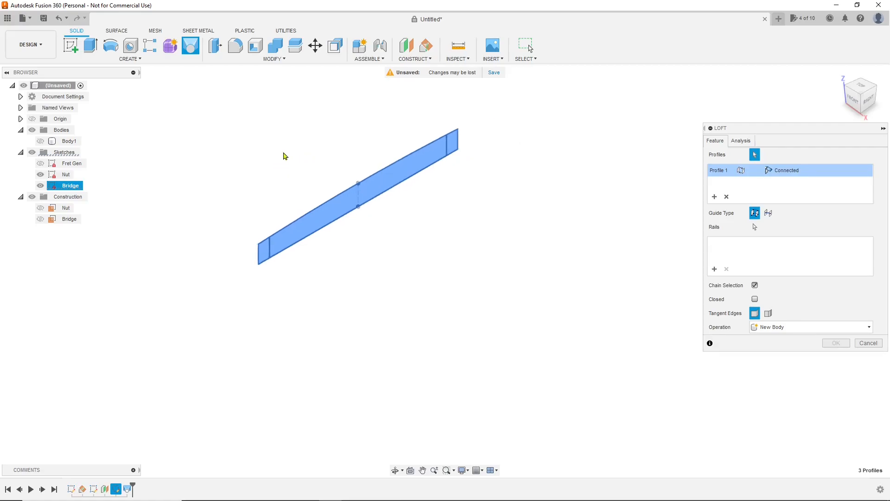
pyautogui.scroll(-2, 287, 152)
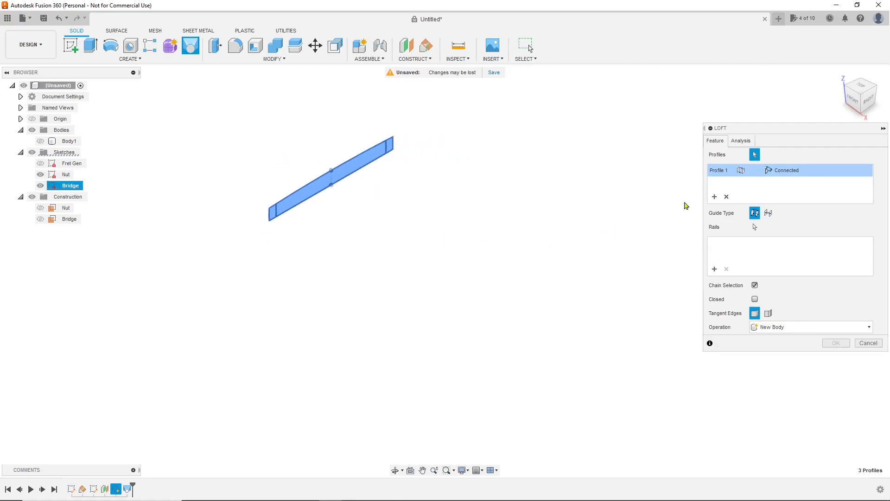
# Add all three adjoining regions of the Nut sketch as the second loft profile and create the loft as a new body.
pyautogui.click(715, 197)
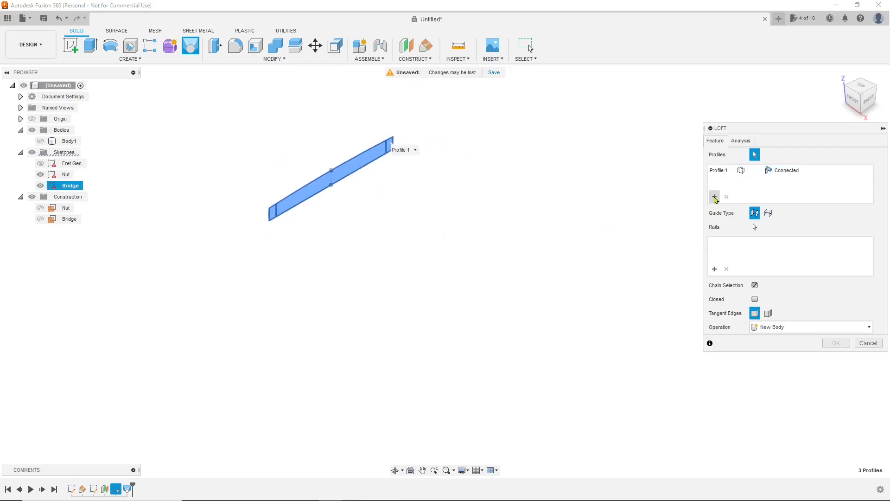
pyautogui.scroll(-5, 533, 187)
pyautogui.scroll(3, 670, 336)
pyautogui.scroll(5, 545, 290)
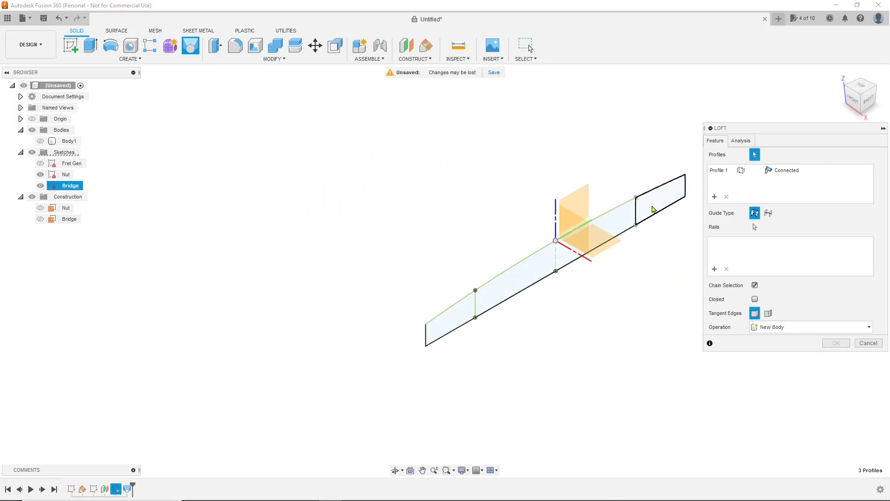
pyautogui.click(629, 221)
pyautogui.click(619, 218)
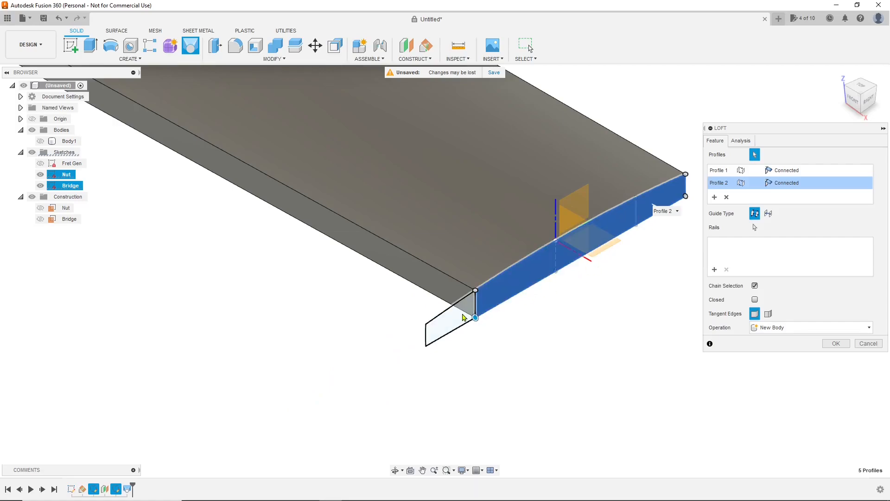
pyautogui.click(463, 314)
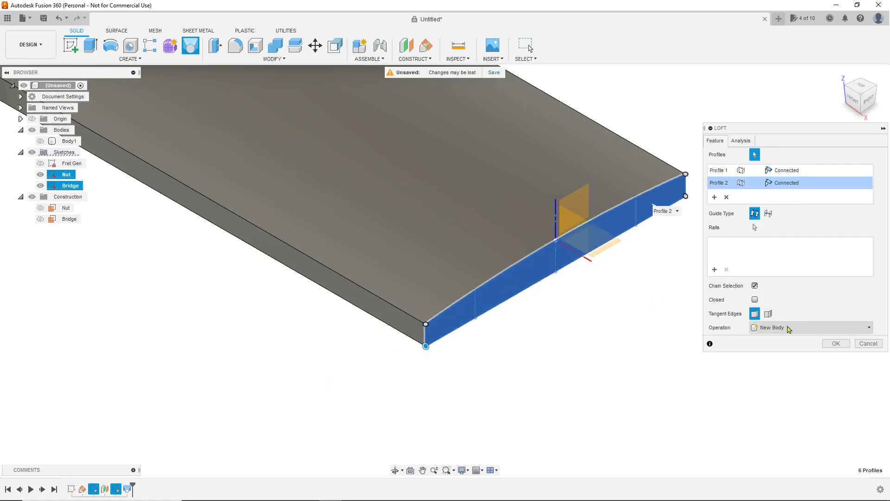
pyautogui.click(835, 343)
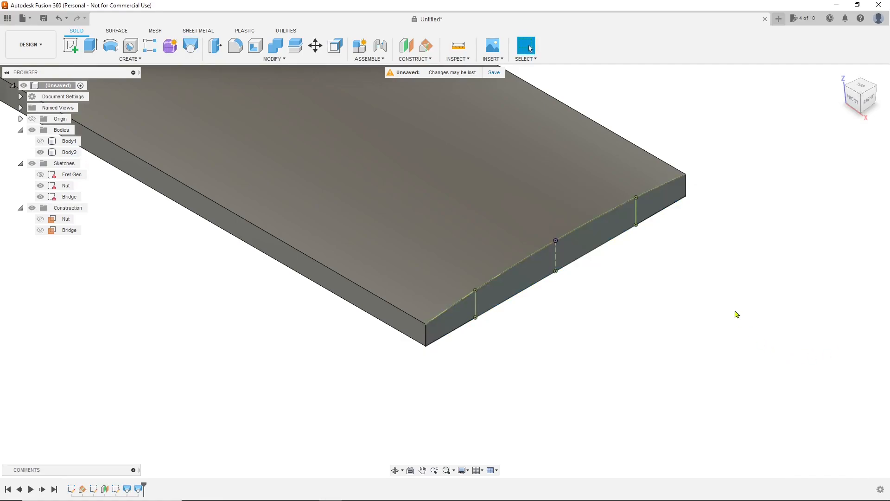
# Examine the lofted body along its length, checking the outer corners at the bridge and nut ends.
pyautogui.scroll(-2, 736, 320)
pyautogui.scroll(-3, 736, 320)
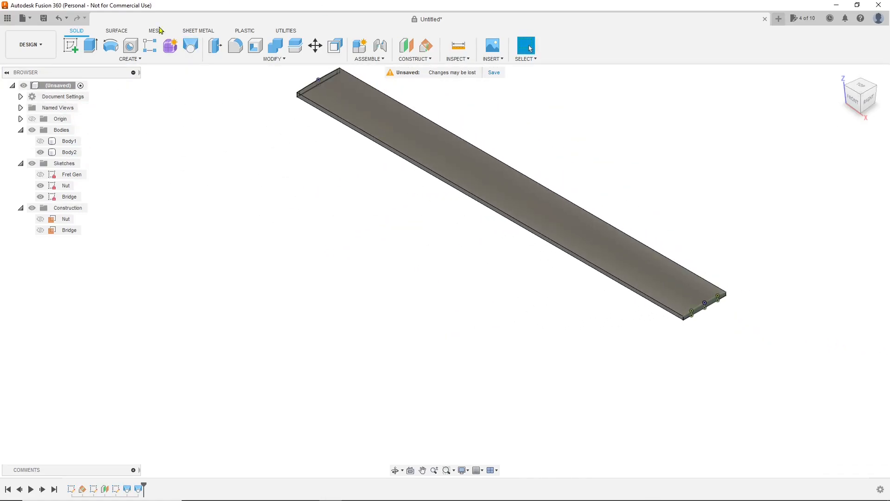
pyautogui.click(355, 172)
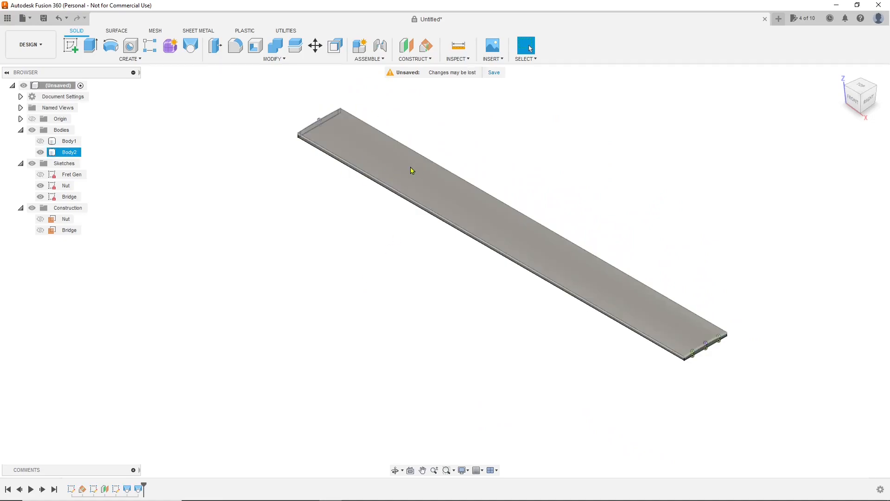
pyautogui.click(267, 123)
pyautogui.scroll(5, 262, 123)
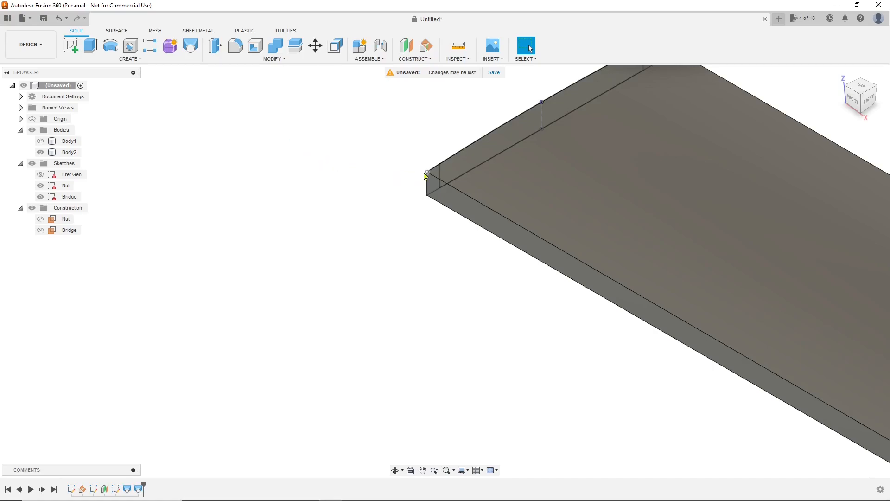
pyautogui.scroll(-10, 270, 106)
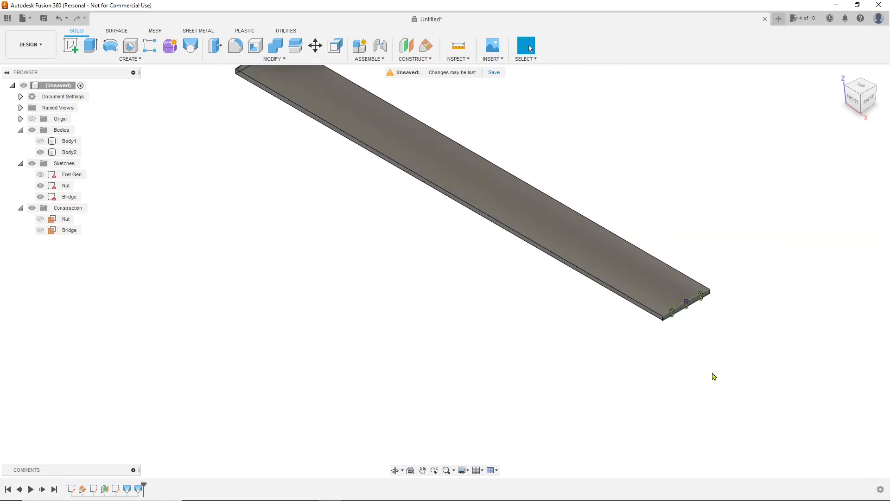
pyautogui.scroll(6, 616, 267)
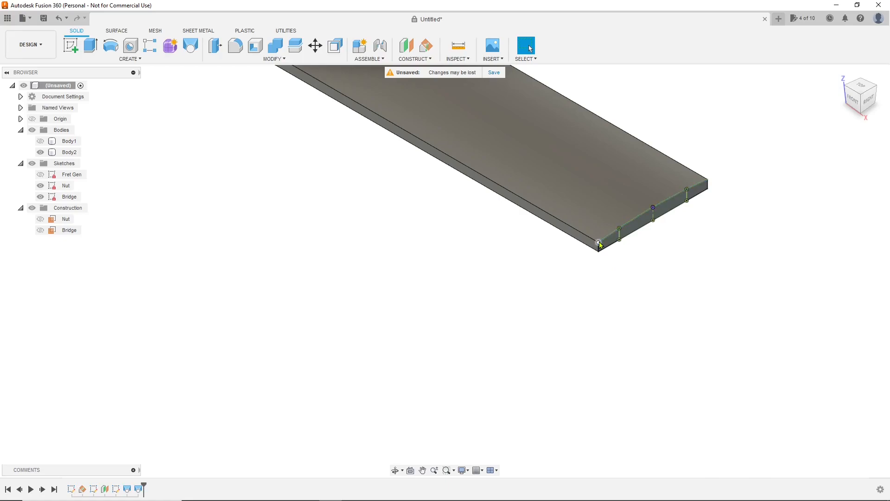
pyautogui.scroll(-3, 676, 313)
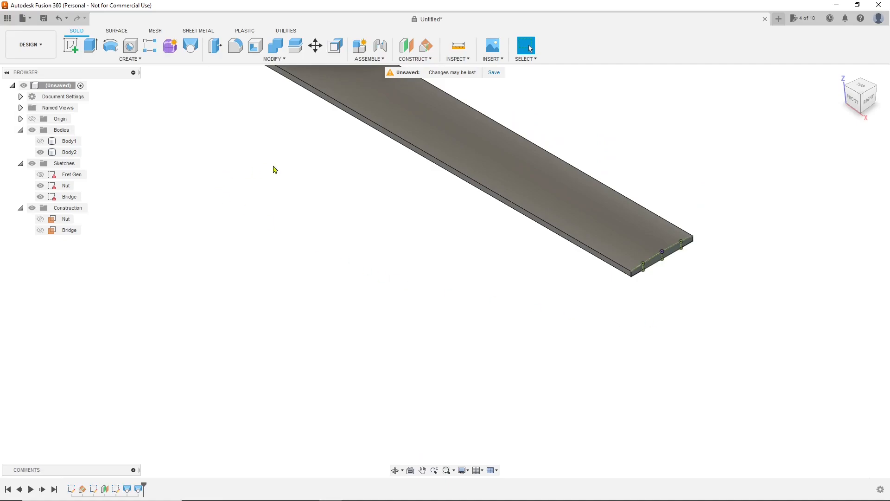
pyautogui.moveTo(274, 167); pyautogui.dragTo(295, 250, button='middle')
pyautogui.scroll(-3, 401, 286)
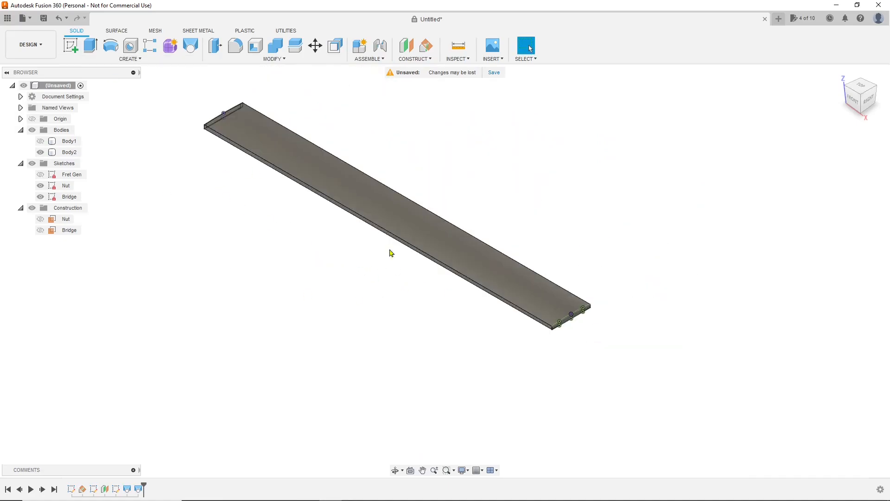
pyautogui.moveTo(247, 254); pyautogui.dragTo(331, 254, button='middle')
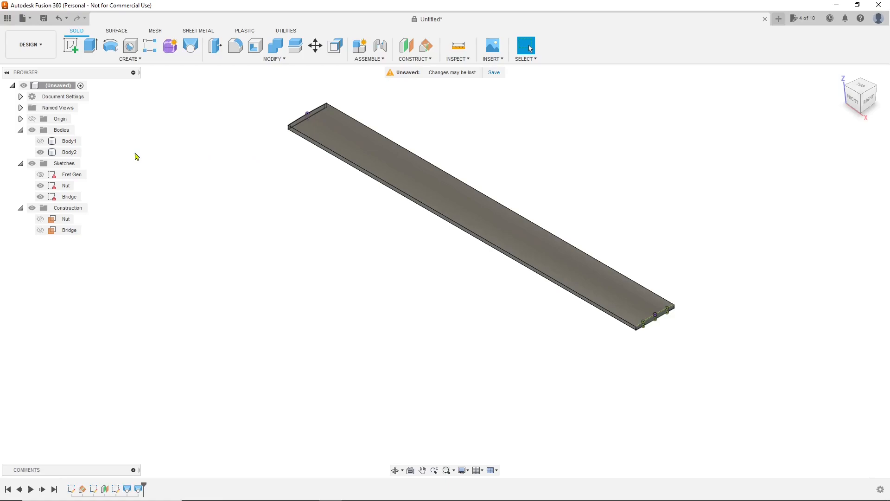
# Start an offset plane from the Nut plane, with only the Fret Gen sketch shown and both bodies and the other sketches hidden.
pyautogui.click(41, 142)
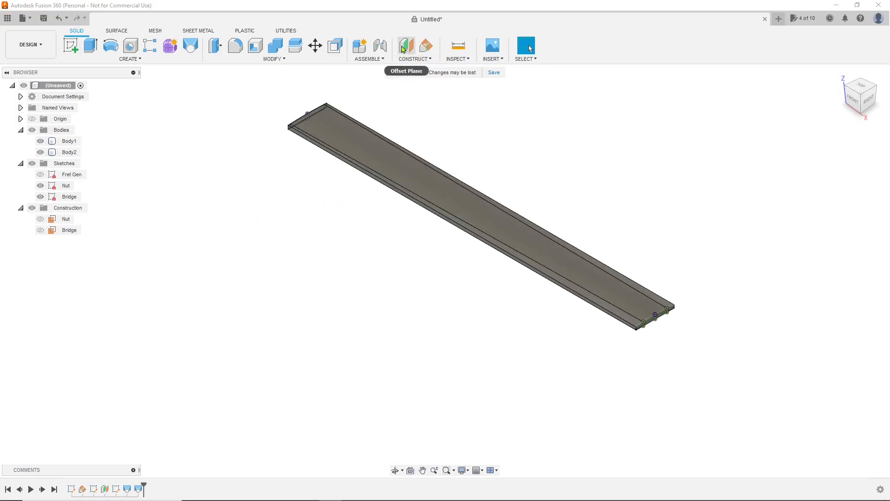
pyautogui.click(403, 45)
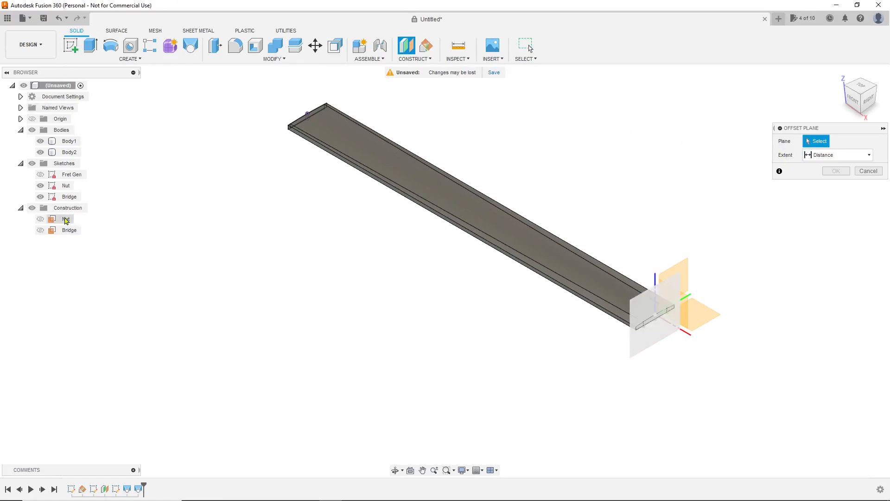
pyautogui.click(66, 219)
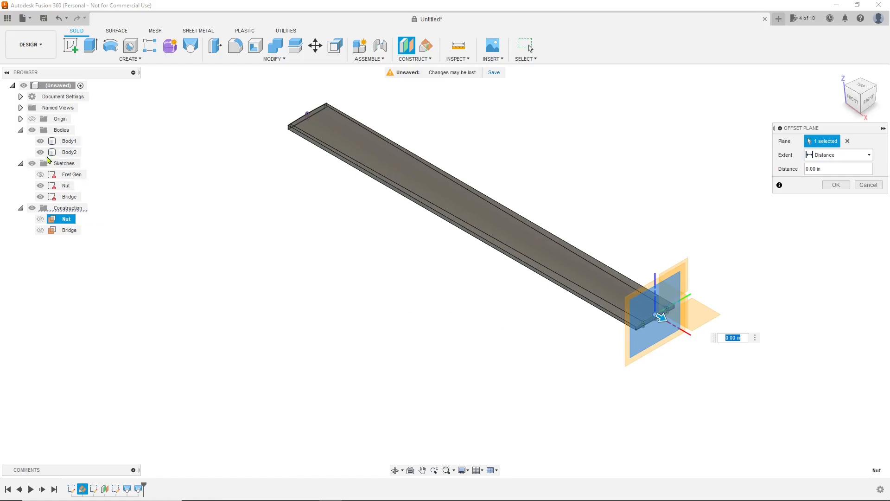
pyautogui.click(41, 152)
pyautogui.click(41, 141)
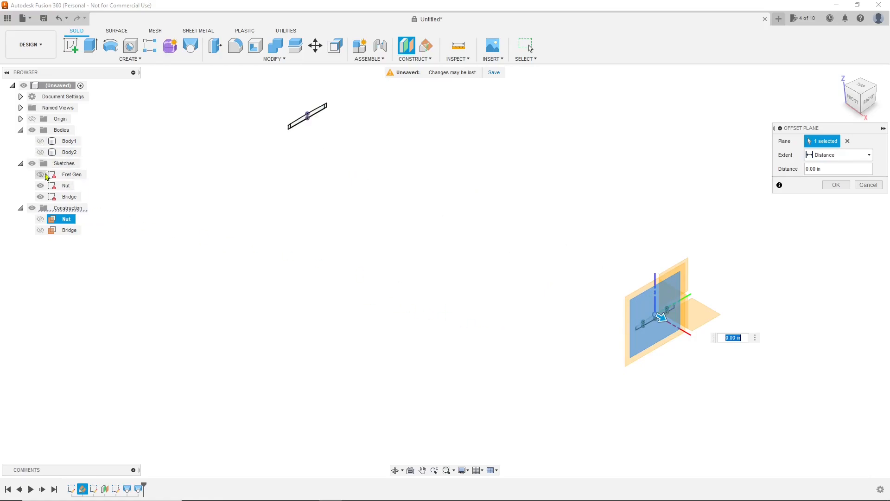
pyautogui.click(40, 185)
pyautogui.click(40, 196)
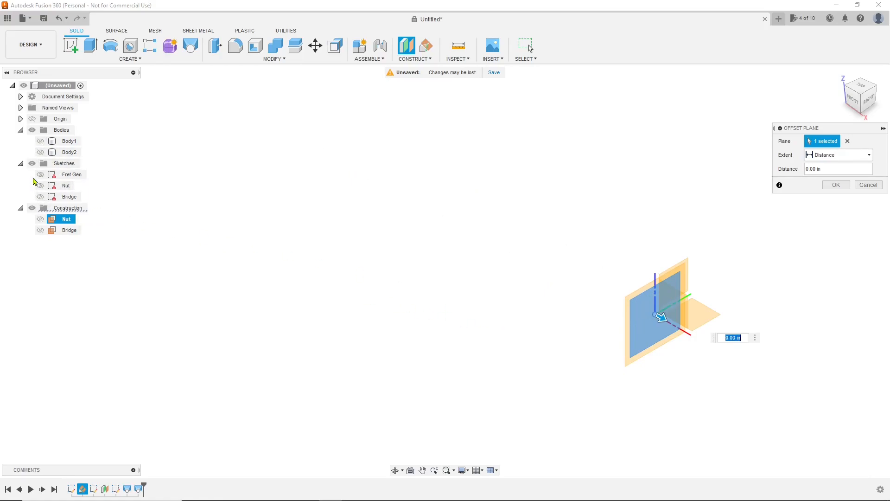
pyautogui.click(41, 174)
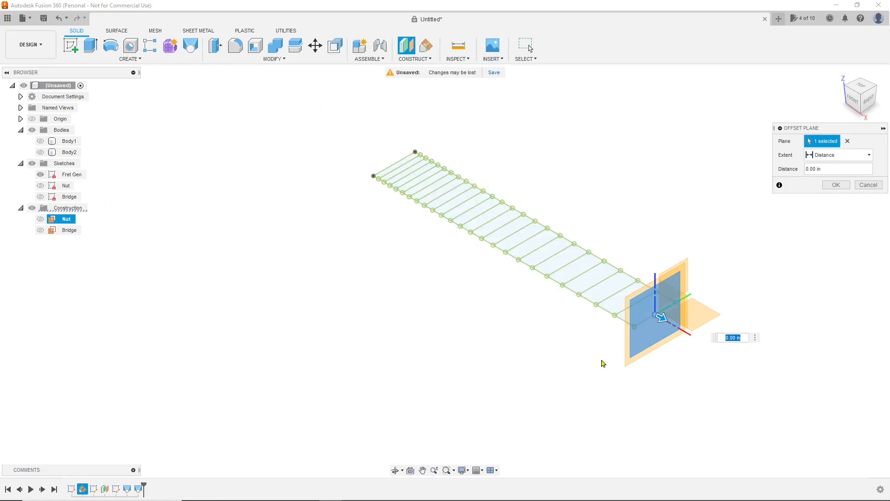
# Create the plane at an offset of -19 in from the Nut plane, just past the end of the fret layout.
pyautogui.moveTo(662, 318); pyautogui.dragTo(467, 181)
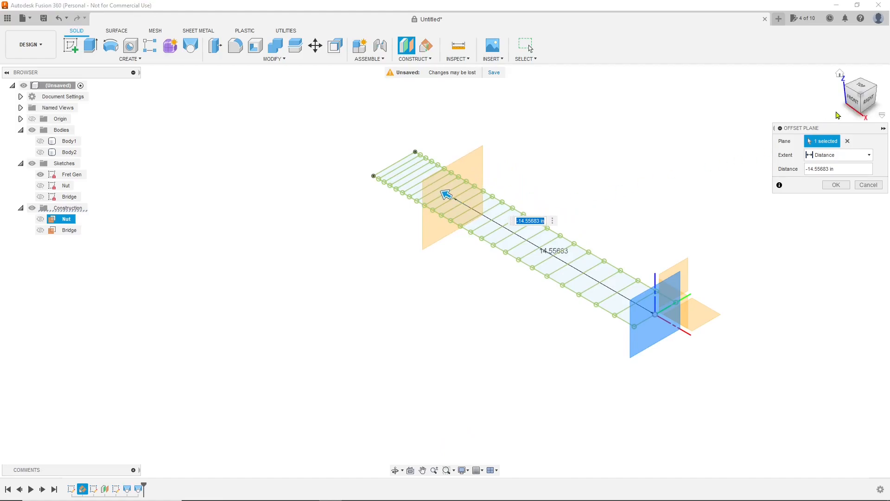
pyautogui.click(853, 94)
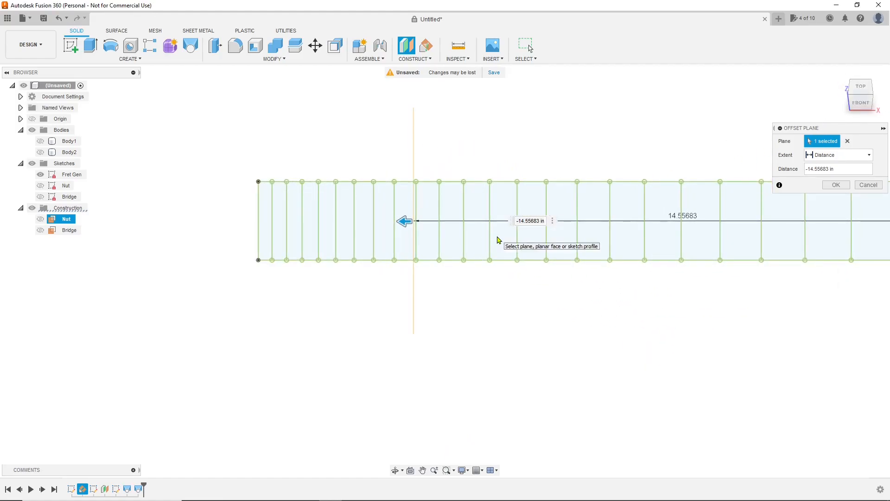
pyautogui.scroll(-2, 498, 240)
pyautogui.moveTo(417, 227); pyautogui.dragTo(322, 227)
pyautogui.scroll(5, 325, 232)
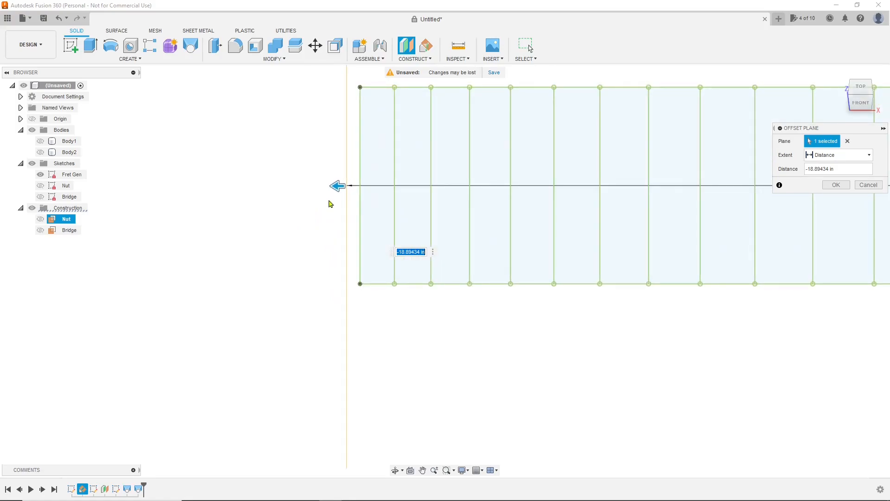
pyautogui.moveTo(337, 185); pyautogui.dragTo(329, 185)
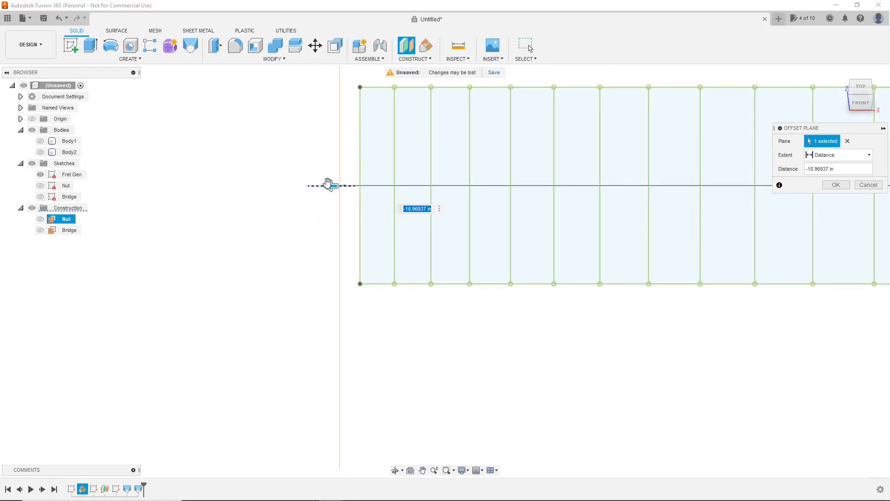
pyautogui.write('-19')
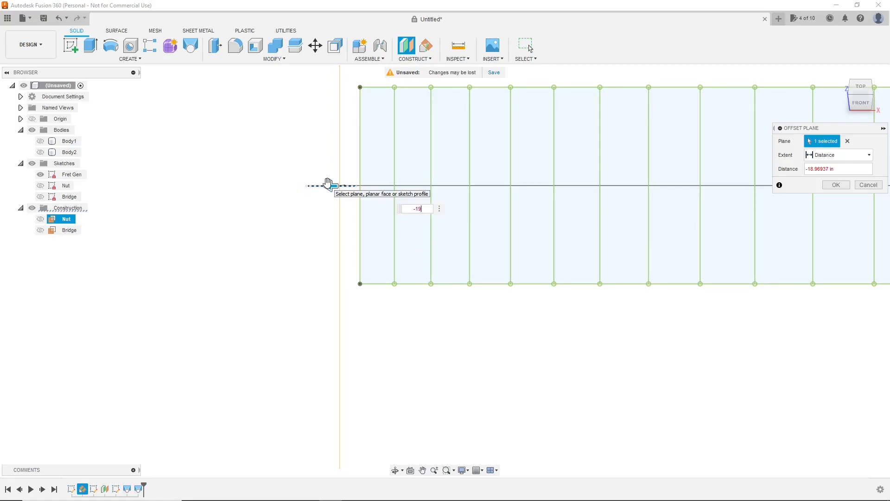
pyautogui.press('Return')
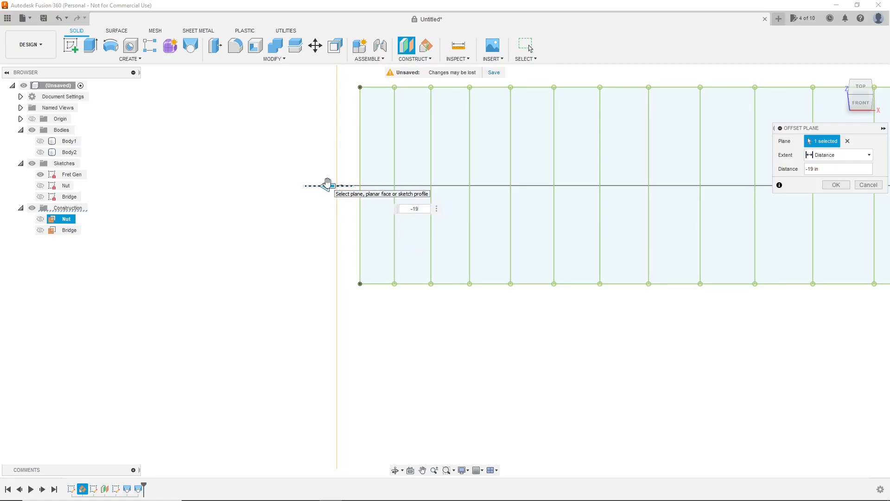
pyautogui.press('Return')
# Rename the new construction plane as Split Plane.
pyautogui.scroll(-3, 328, 186)
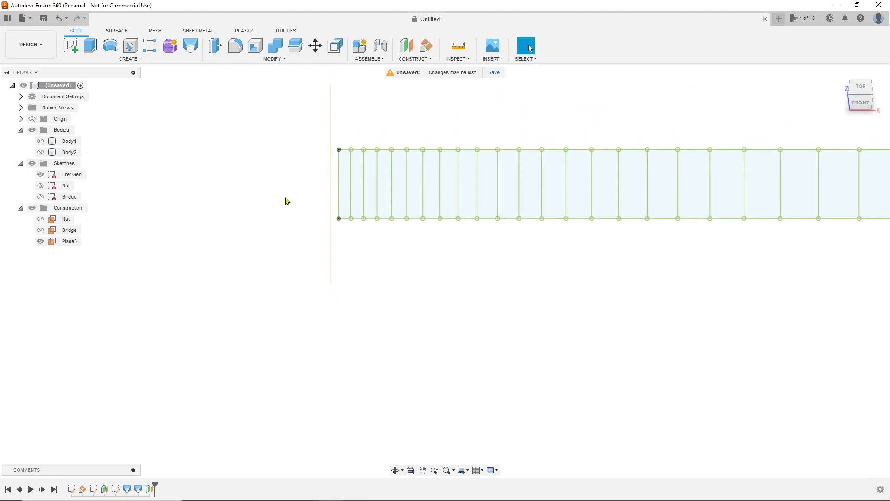
pyautogui.doubleClick(67, 241)
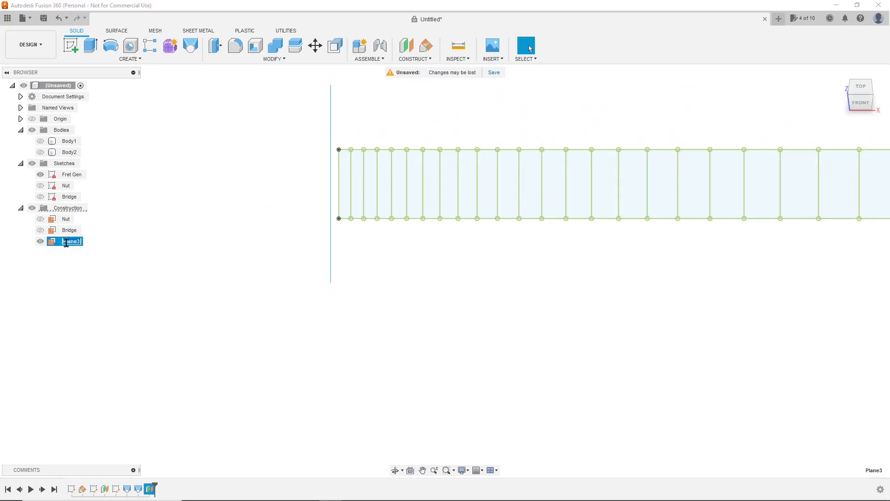
pyautogui.write('Split Plane')
pyautogui.press('Return')
pyautogui.click(181, 292)
# Hide the Fret Gen sketch and show the wider lofted body, Body2.
pyautogui.scroll(-2, 372, 279)
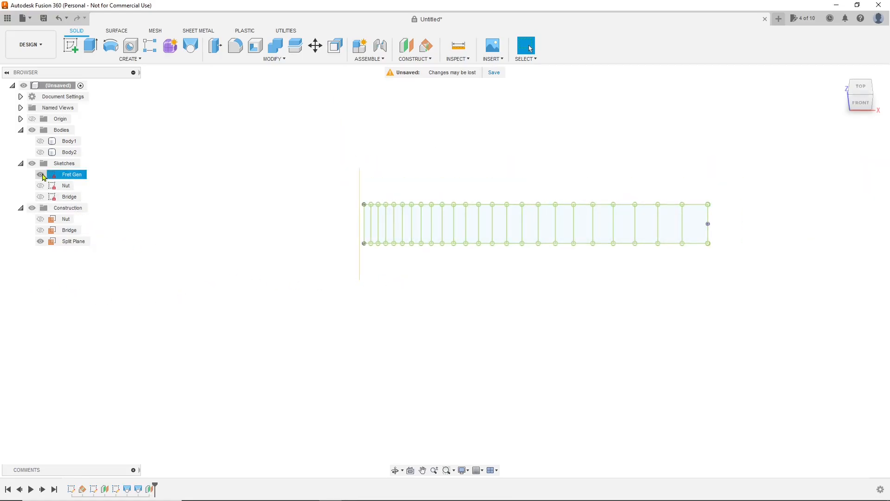
pyautogui.click(42, 174)
pyautogui.click(40, 152)
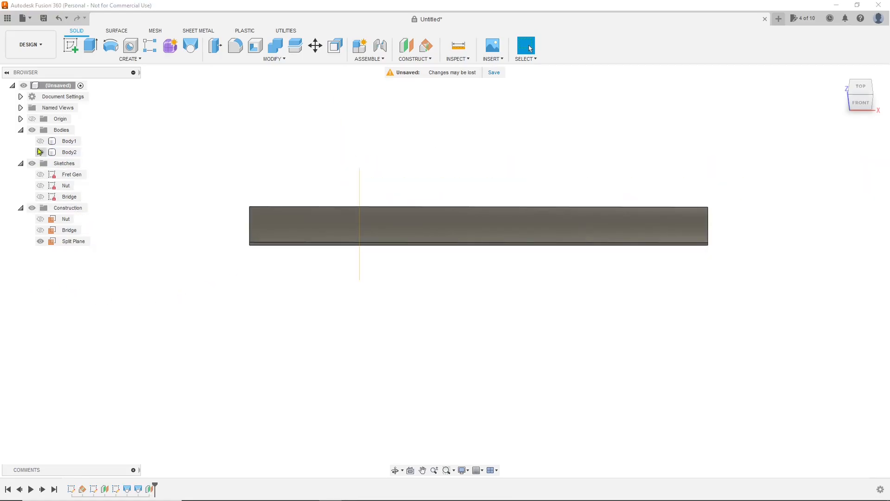
# Show Body1 alongside Body2 and hide the Split Plane.
pyautogui.click(40, 141)
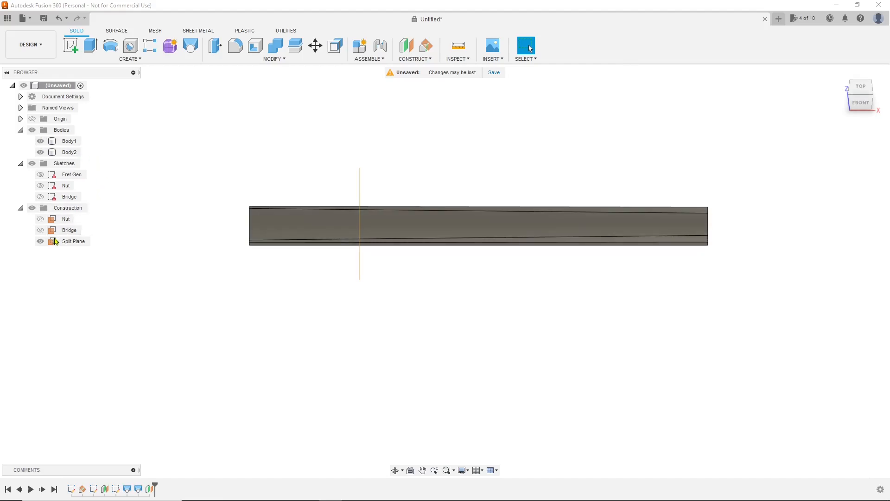
pyautogui.click(40, 241)
pyautogui.moveTo(865, 105); pyautogui.dragTo(847, 95)
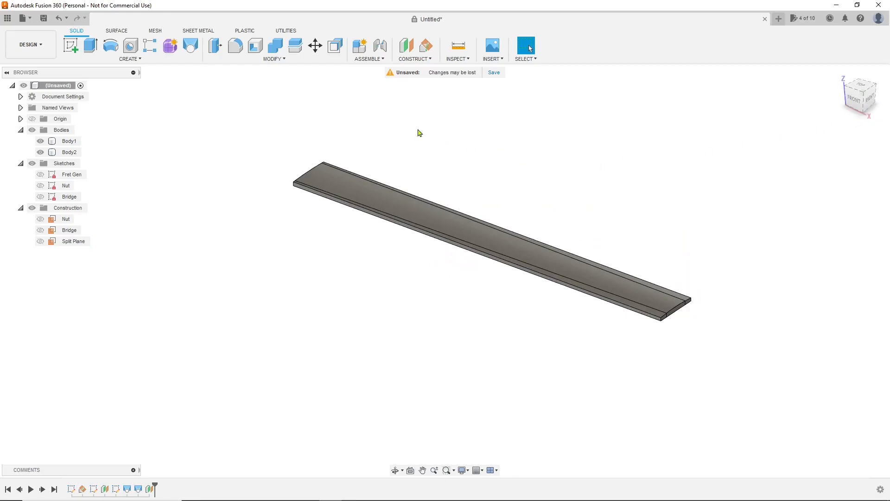
# Split Body1 and Body2 using the Split Plane as the splitting tool.
pyautogui.click(295, 46)
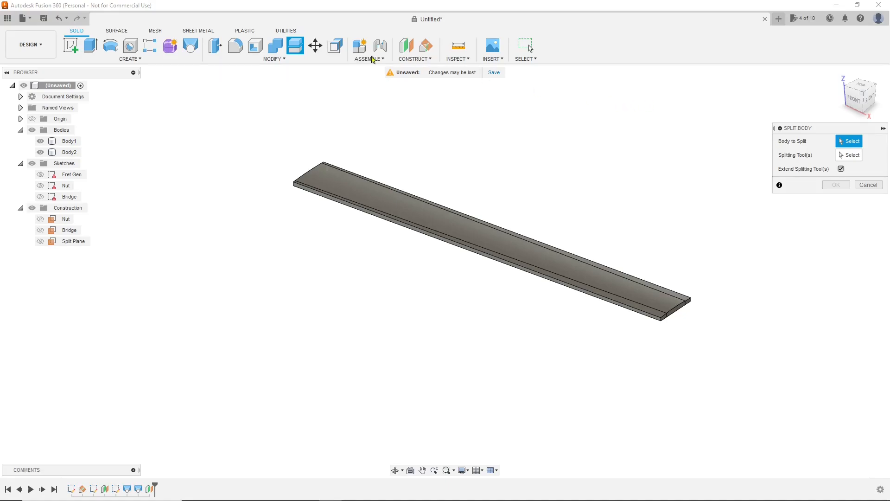
pyautogui.click(69, 141)
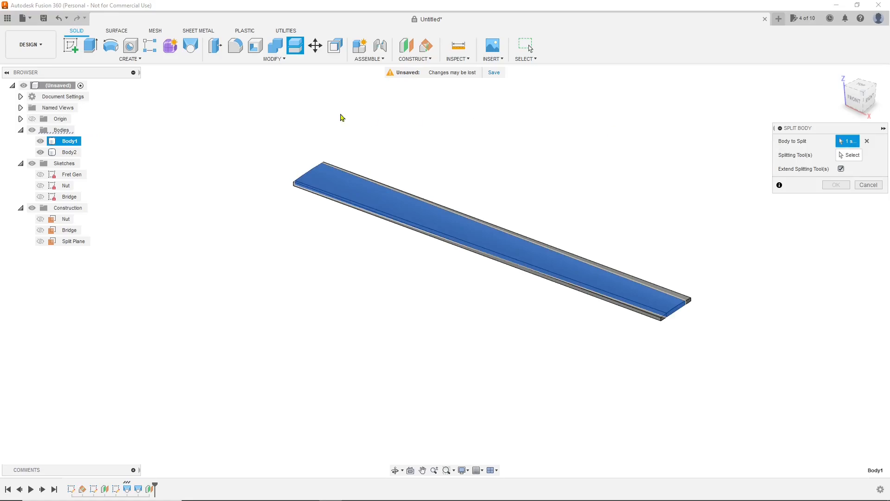
pyautogui.click(70, 152)
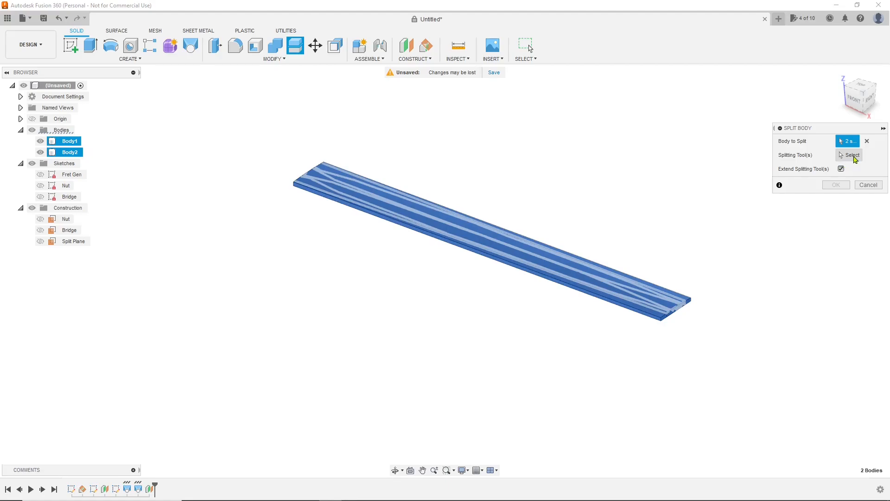
pyautogui.click(852, 156)
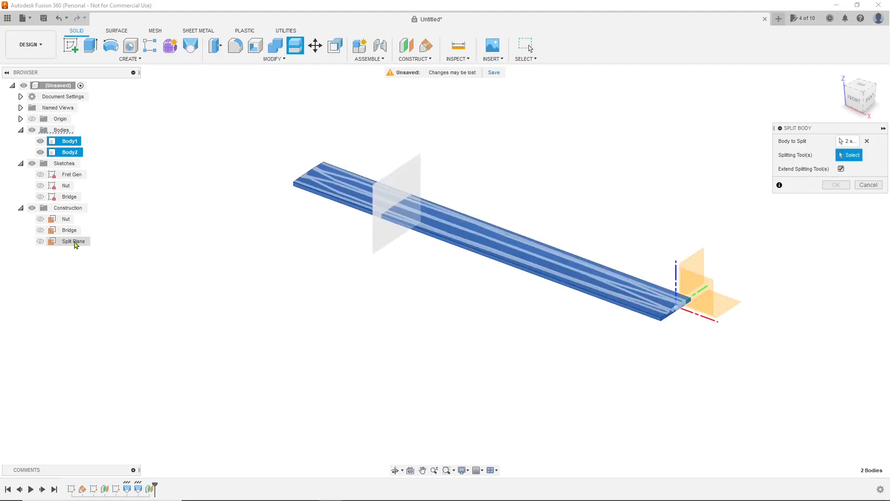
pyautogui.click(75, 243)
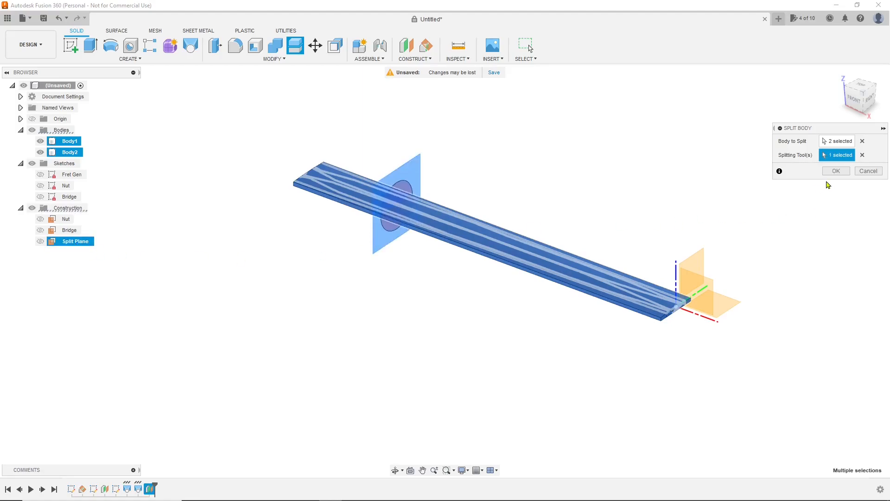
pyautogui.click(834, 173)
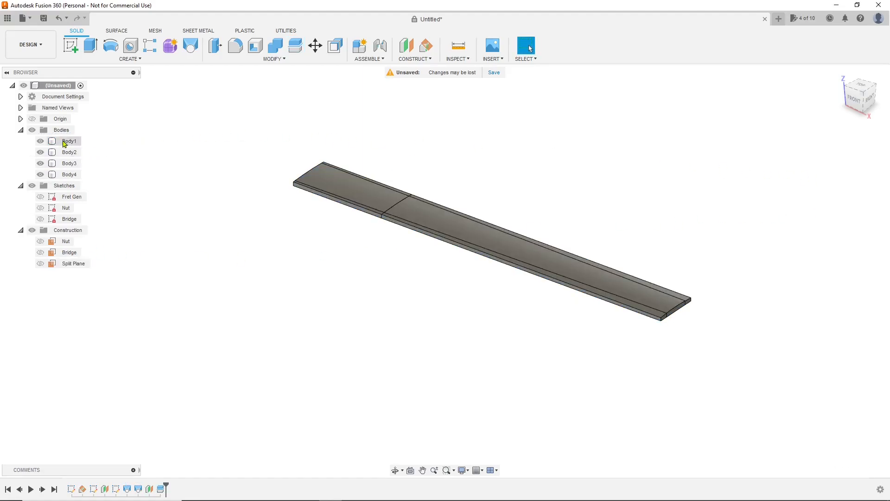
# Hide all the split bodies and show only Body1, the short narrow offcut past the split plane.
pyautogui.click(41, 141)
pyautogui.click(41, 152)
pyautogui.click(40, 163)
pyautogui.click(41, 175)
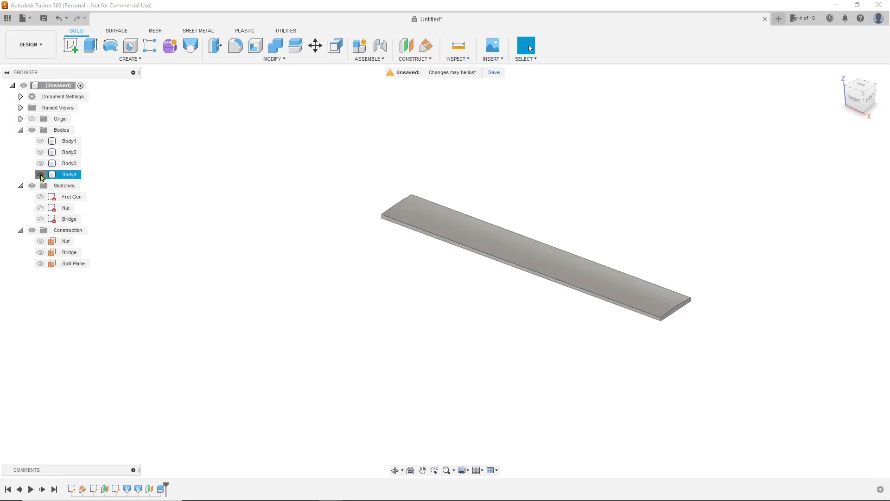
pyautogui.click(41, 141)
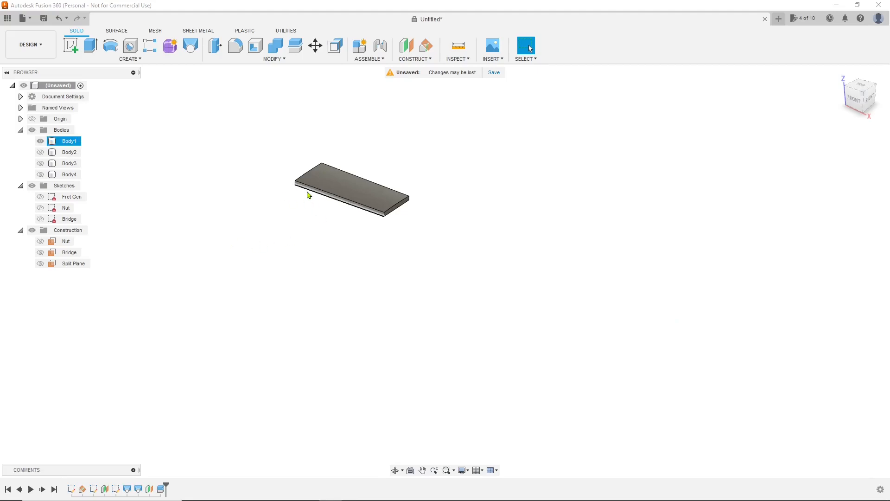
pyautogui.rightClick(77, 143)
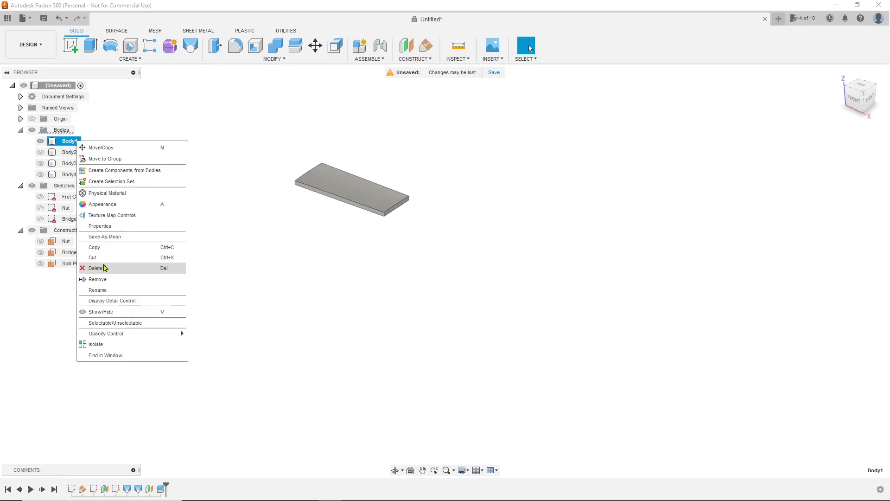
pyautogui.click(104, 268)
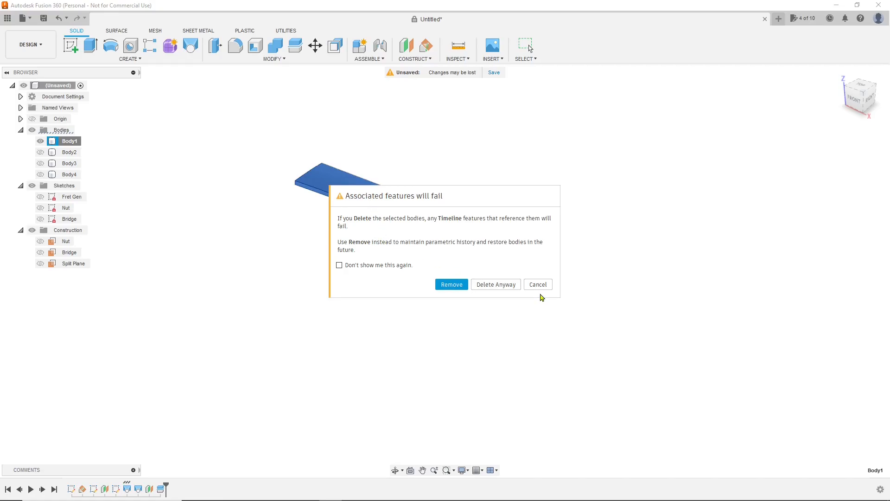
pyautogui.click(536, 286)
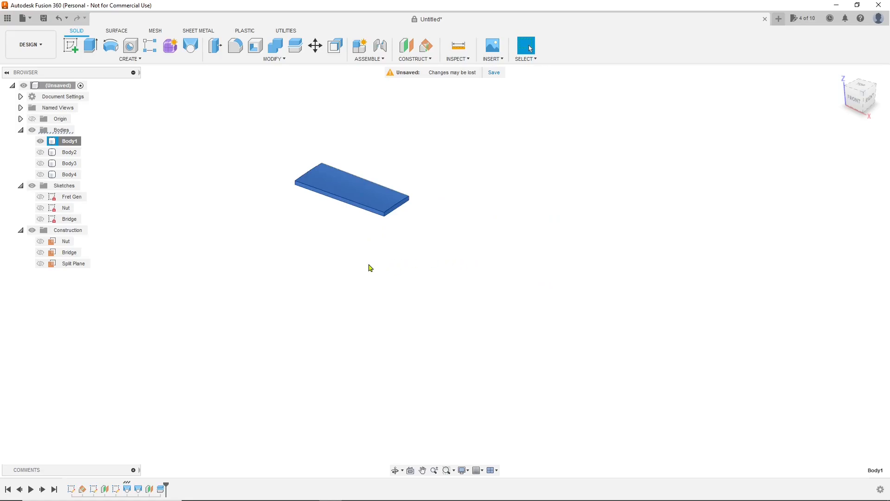
pyautogui.click(370, 267)
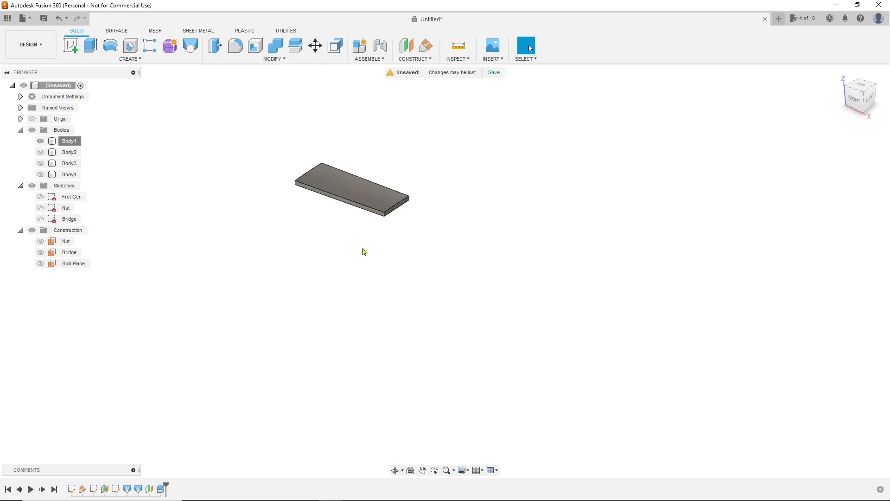
# Remove the offcut Body1 with the Remove operation, keeping the parametric history.
pyautogui.scroll(4, 372, 242)
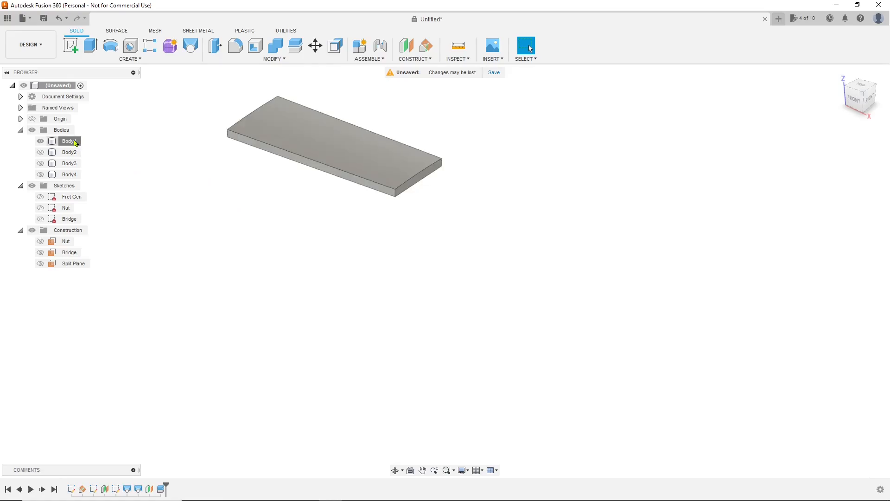
pyautogui.rightClick(73, 143)
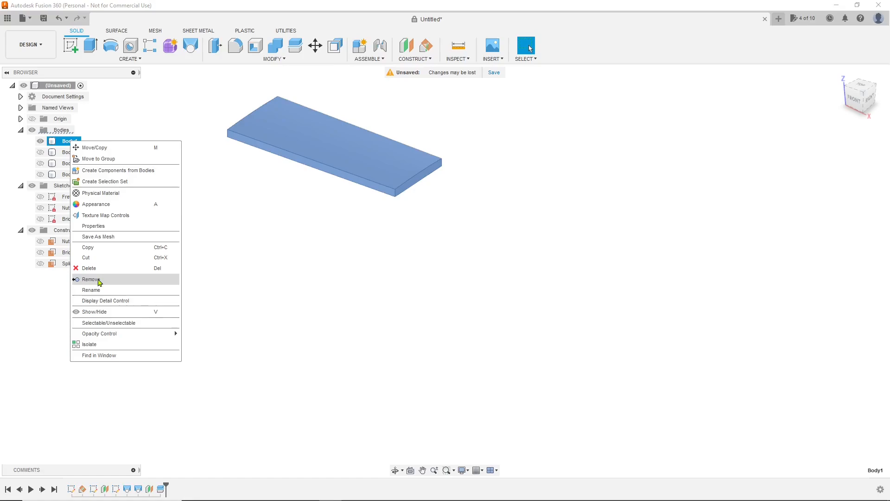
pyautogui.click(97, 279)
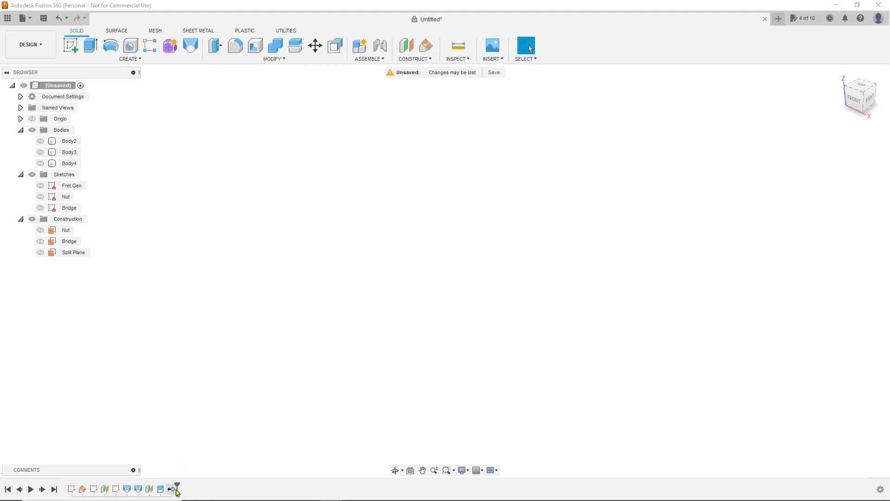
# Suppress the Body1 removal feature in the design history, and unsuppress it again.
pyautogui.rightClick(174, 491)
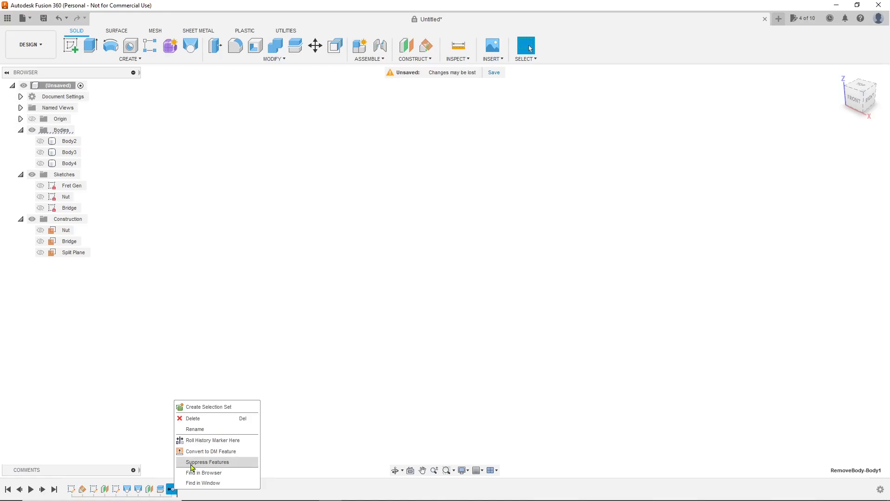
pyautogui.click(191, 464)
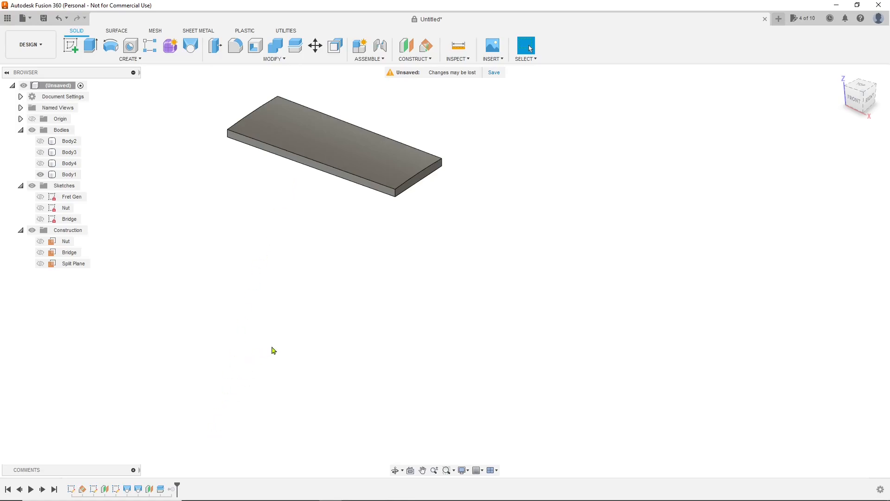
pyautogui.click(171, 493)
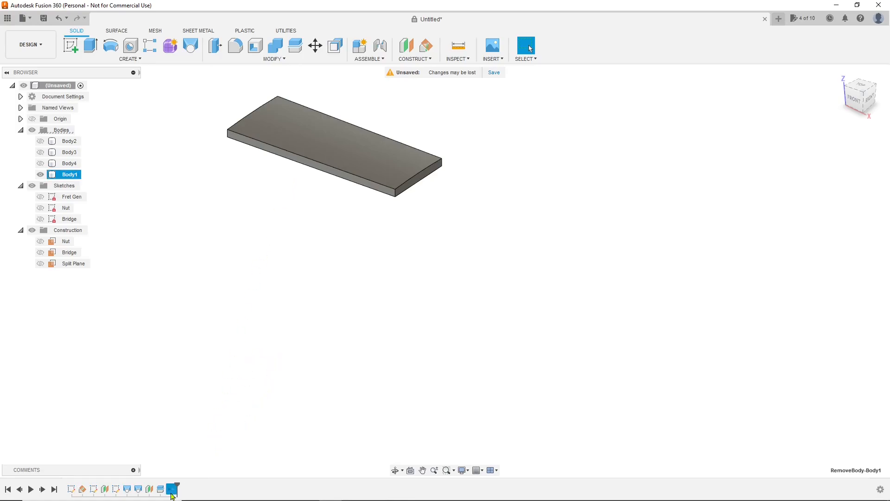
pyautogui.rightClick(173, 494)
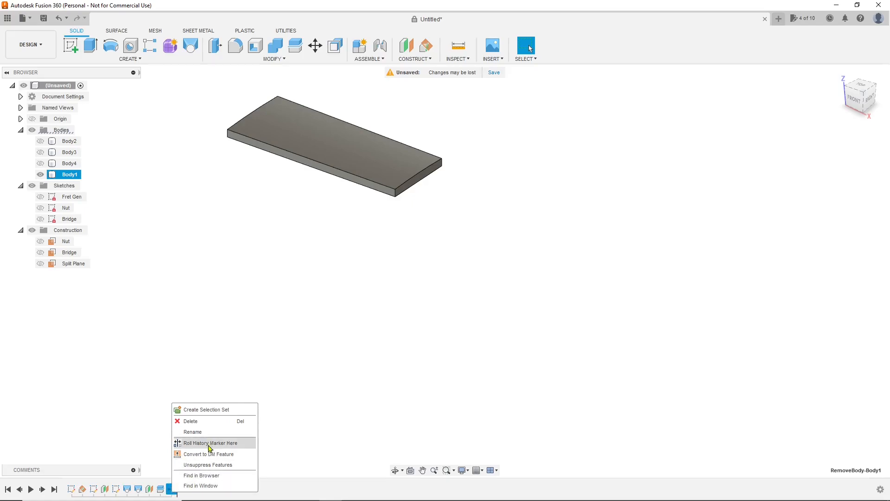
pyautogui.click(207, 465)
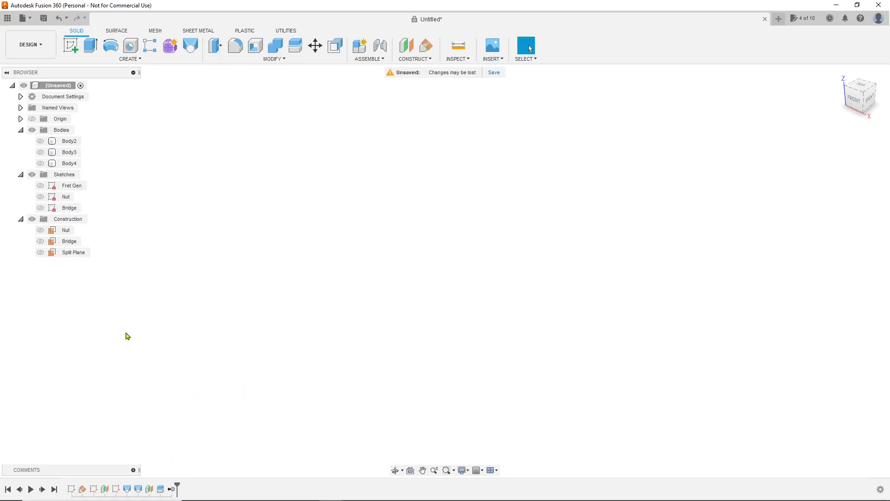
# Show Body2, the wider short offcut, and remove it while keeping the parametric history.
pyautogui.click(41, 143)
pyautogui.click(41, 142)
pyautogui.rightClick(69, 147)
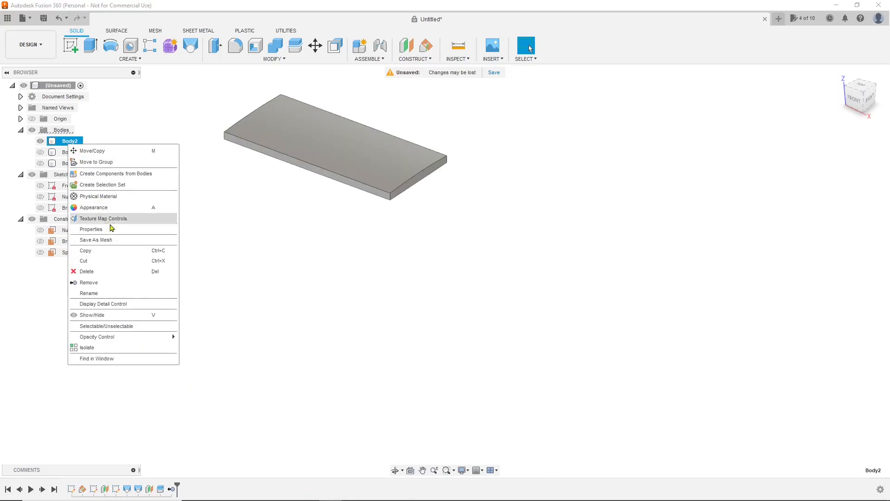
pyautogui.click(104, 282)
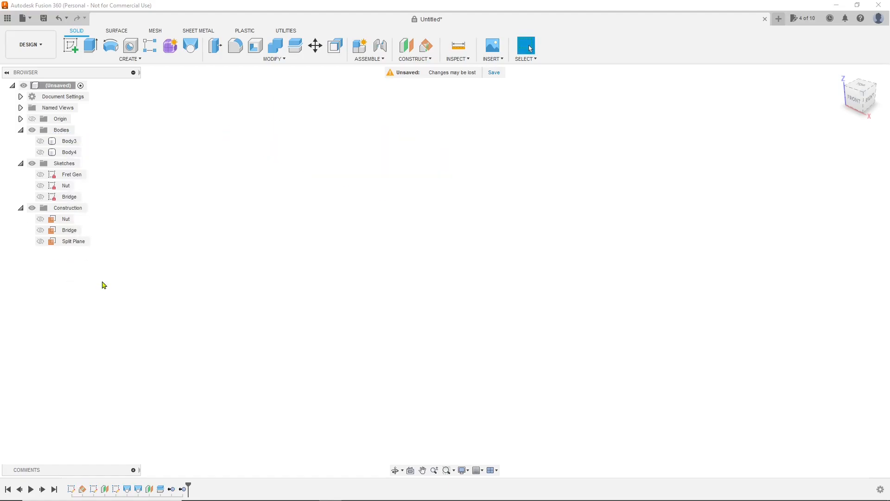
# Show only the wide long body, Body4, and rename it as Neg Blank.
pyautogui.click(41, 152)
pyautogui.click(41, 141)
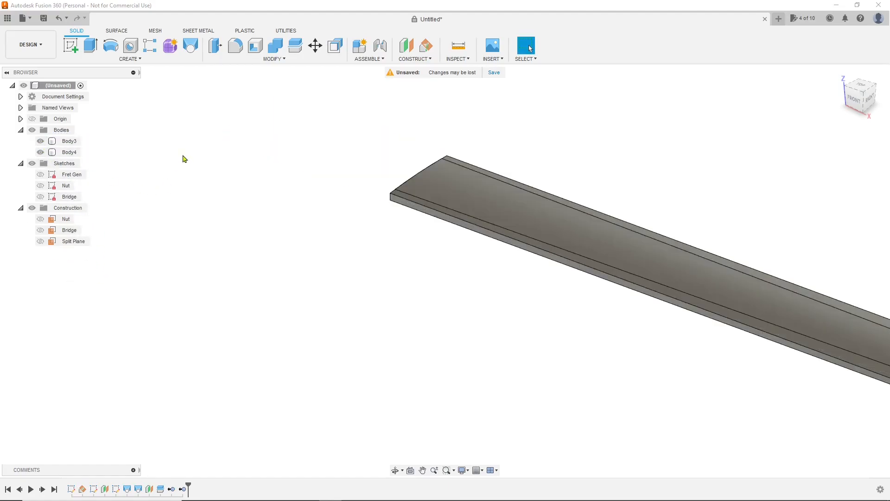
pyautogui.scroll(-3, 176, 155)
pyautogui.click(41, 141)
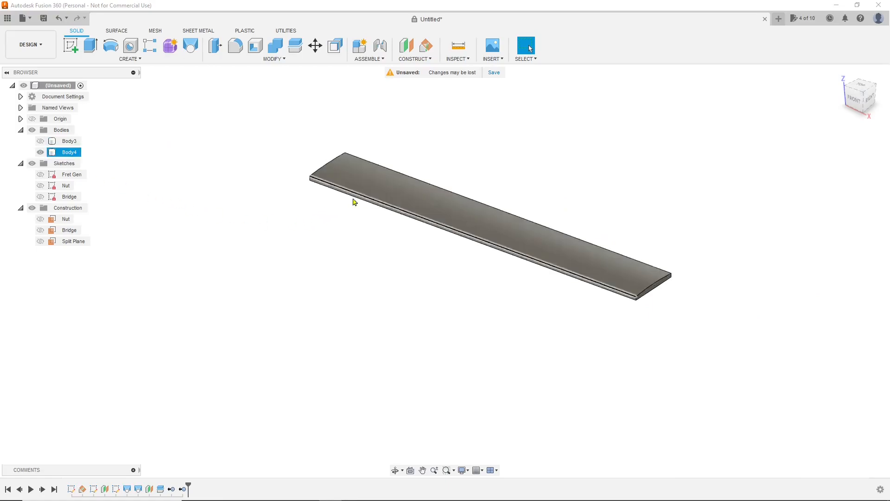
pyautogui.rightClick(73, 153)
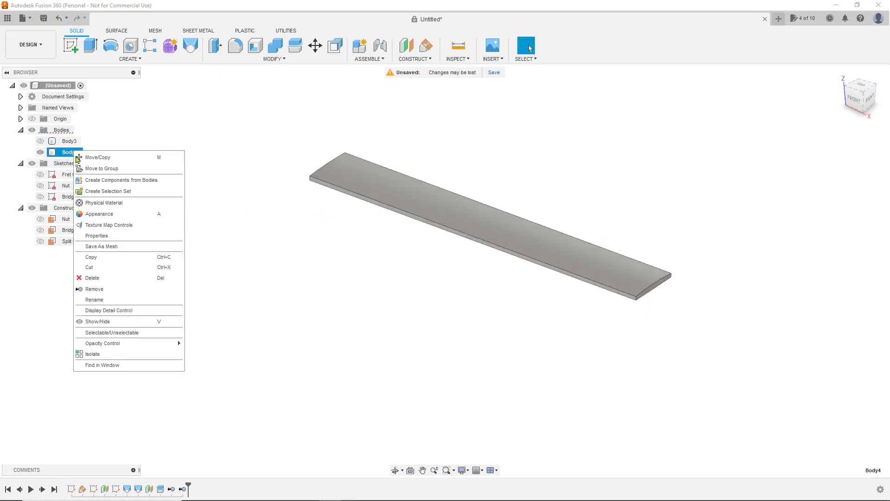
pyautogui.click(108, 300)
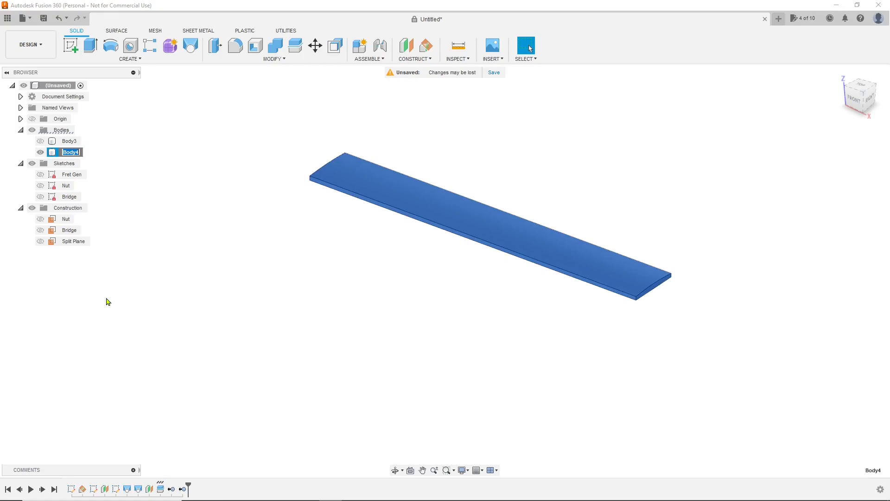
pyautogui.write('Ne')
pyautogui.press('Return')
# Hide Neg Blank, show the narrower tapered Body3 and rename it as Fret Board.
pyautogui.click(41, 152)
pyautogui.click(41, 141)
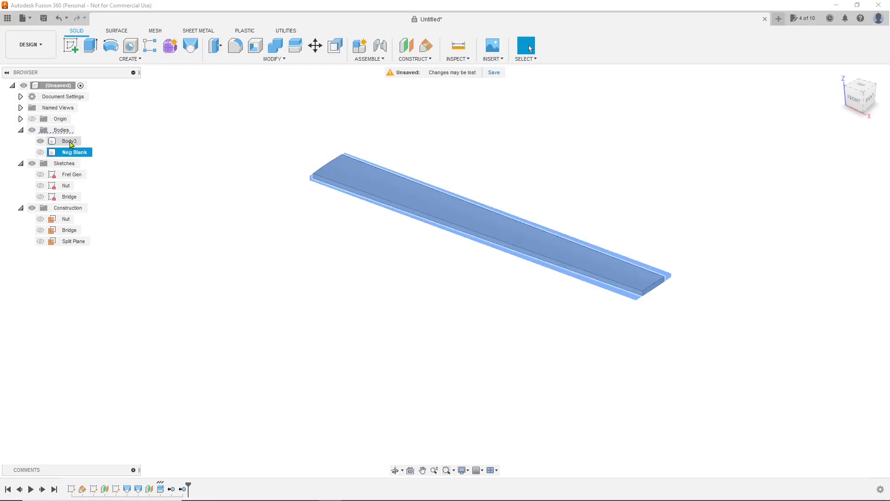
pyautogui.rightClick(70, 141)
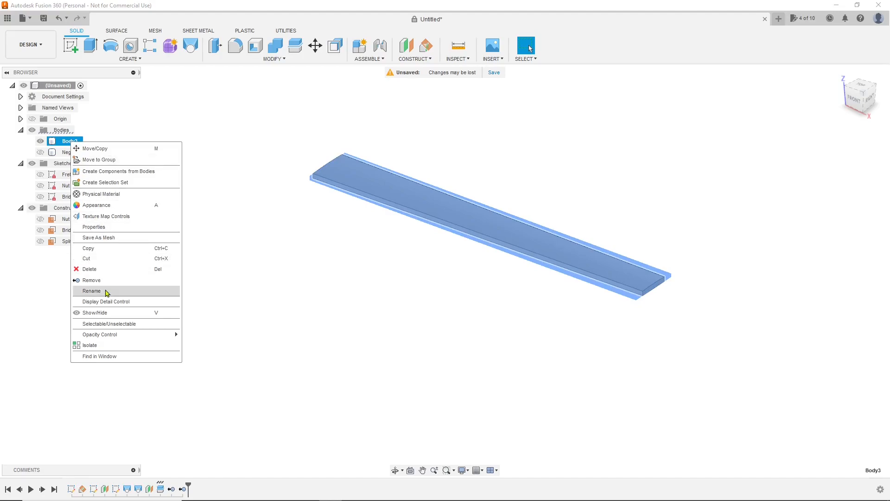
pyautogui.click(108, 291)
pyautogui.write('Fre')
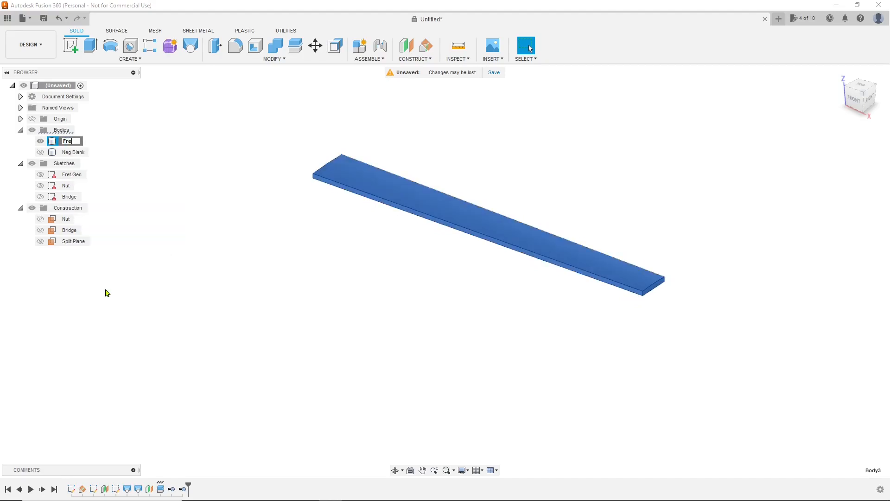
pyautogui.write('t Board')
pyautogui.press('Return')
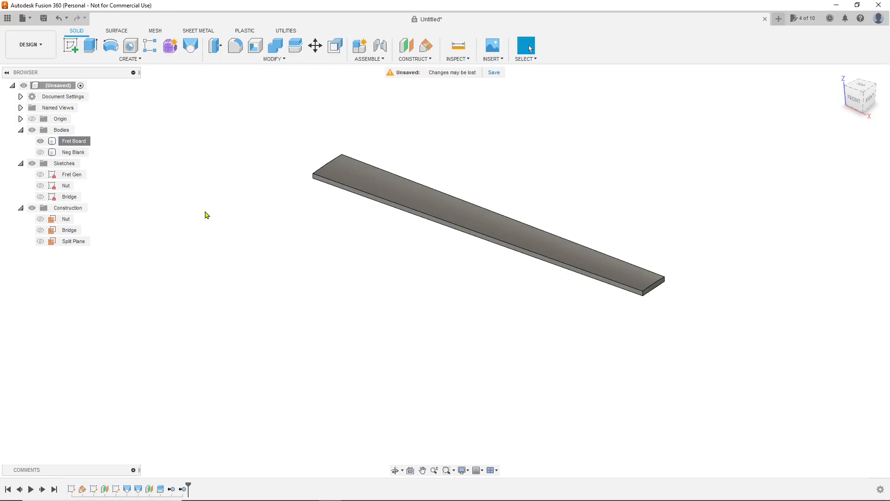
# Save the design in My Stuff under the name Scalloped Fret Board.
pyautogui.hotkey('ctrl', 's')
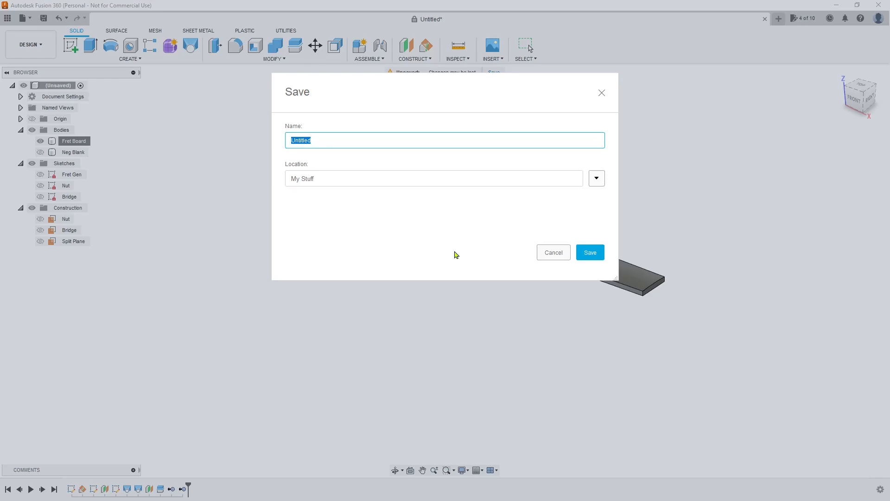
pyautogui.write('Sc')
pyautogui.write('alloped Fret Board')
pyautogui.press('Return')
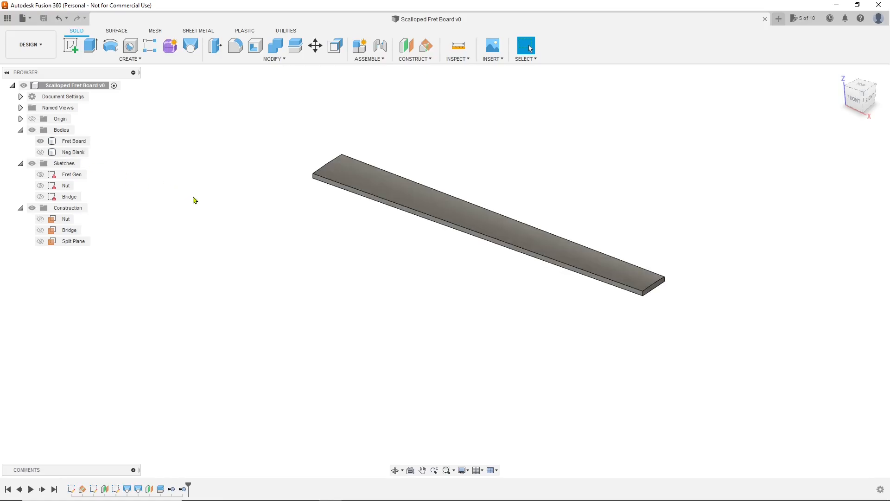
# Hide the Fret Board body and show the Neg Blank body instead.
pyautogui.click(41, 141)
pyautogui.click(40, 155)
pyautogui.click(40, 153)
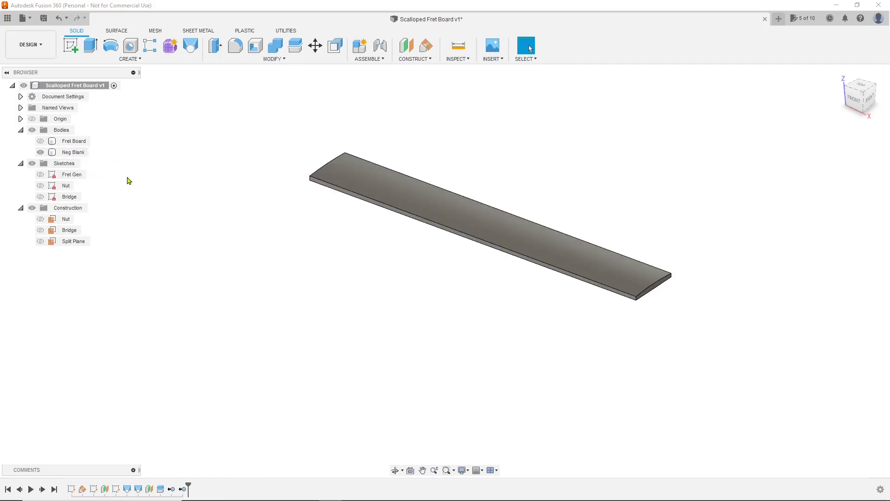
# Show the Fret Gen sketch and start a new sketch on the horizontal XY origin plane.
pyautogui.click(40, 175)
pyautogui.click(40, 175)
pyautogui.scroll(-2, 236, 237)
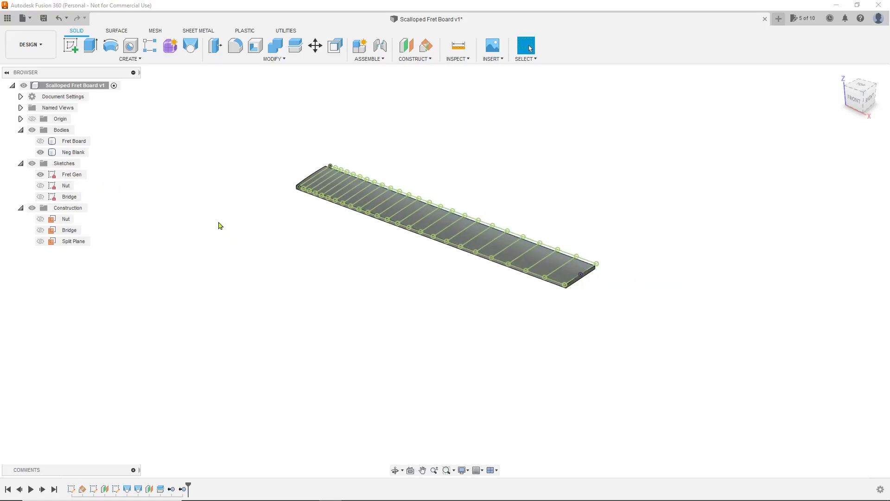
pyautogui.click(70, 47)
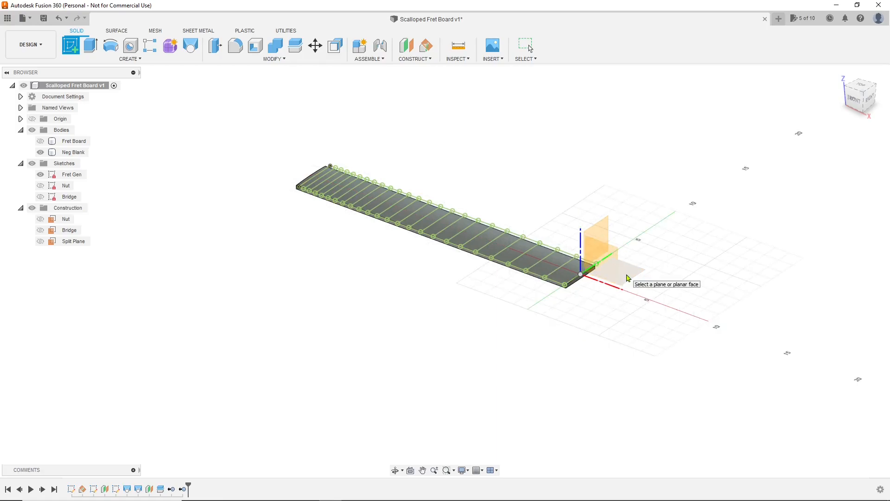
pyautogui.click(628, 278)
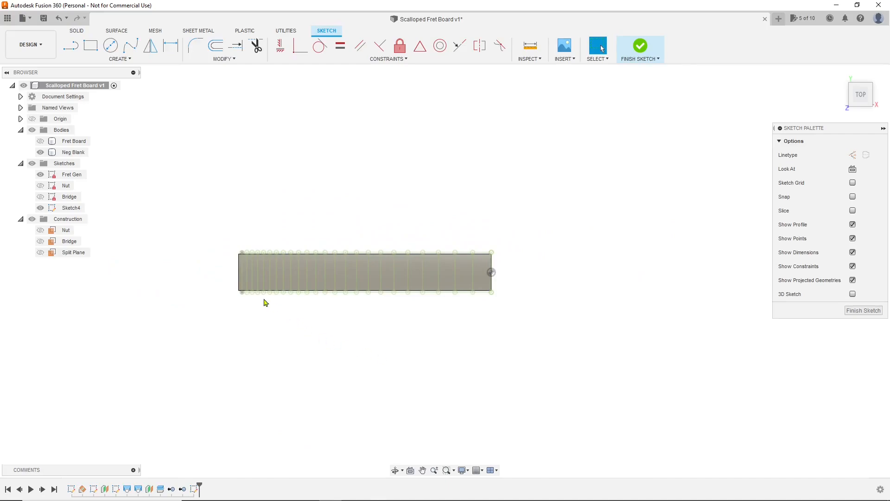
# Start Project To Surface, hide the Fret Gen sketch and pick Neg Blank's curved top face as the target face.
pyautogui.click(124, 60)
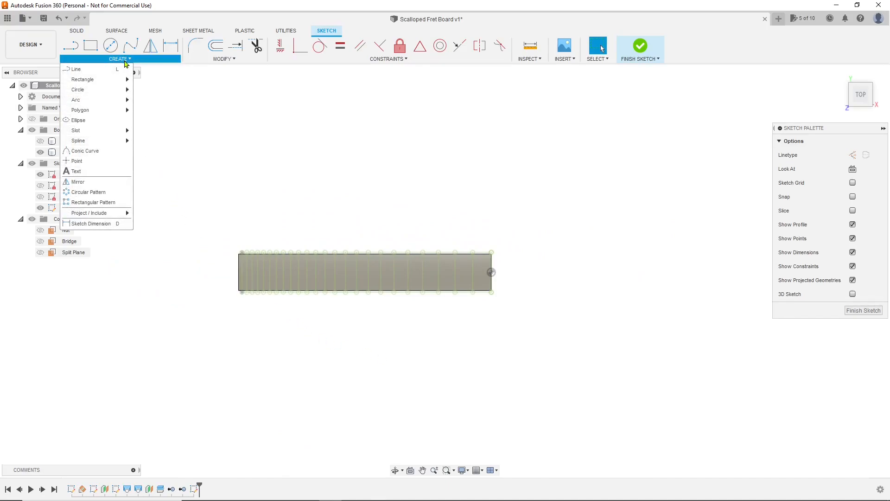
pyautogui.moveTo(104, 217)
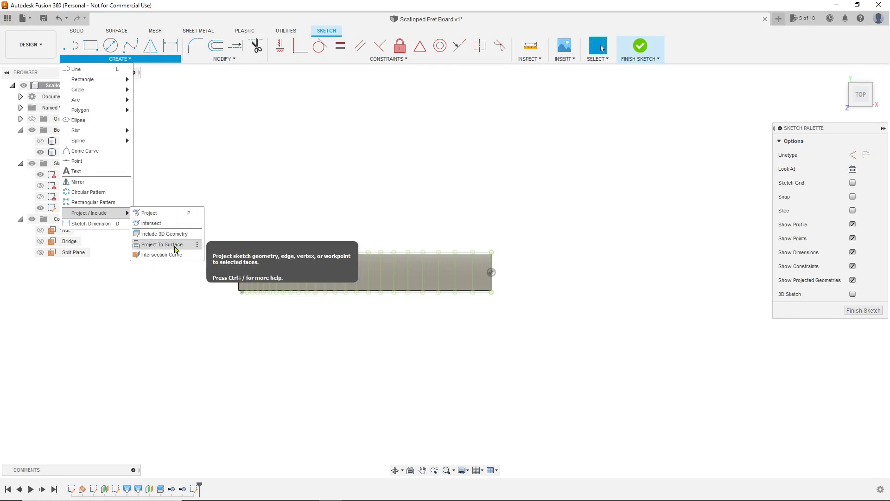
pyautogui.click(176, 248)
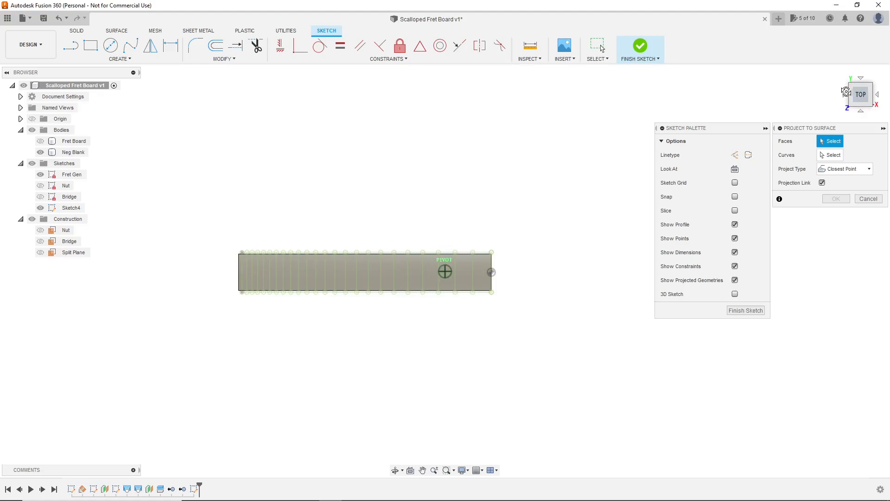
pyautogui.click(848, 92)
pyautogui.click(41, 175)
pyautogui.scroll(3, 349, 302)
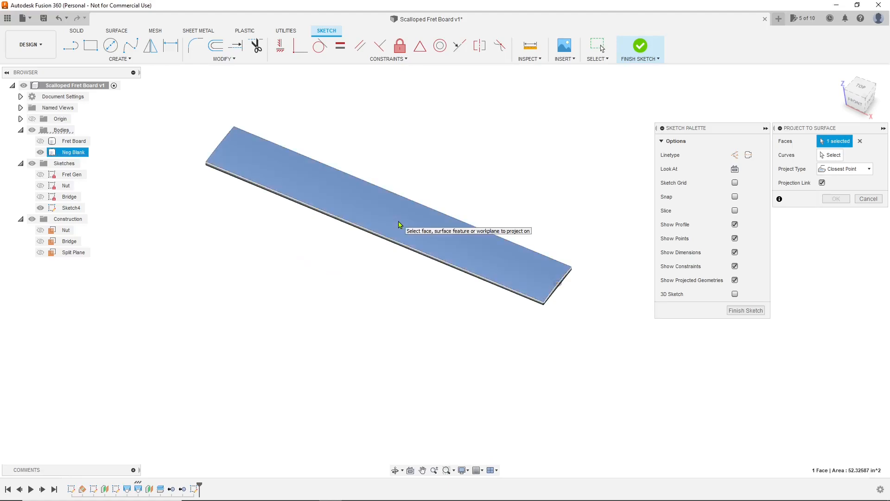
pyautogui.click(399, 224)
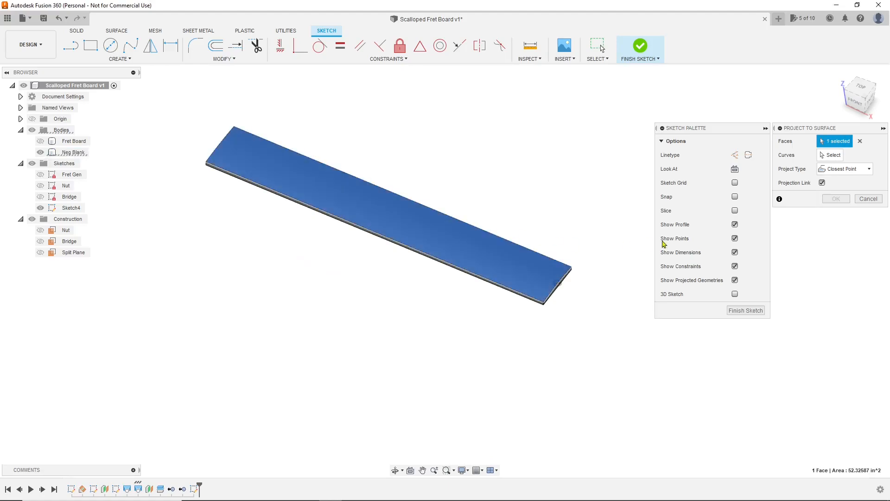
# Switch the projection to curve selection, hide Neg Blank and show the Fret Gen lines from above.
pyautogui.click(826, 157)
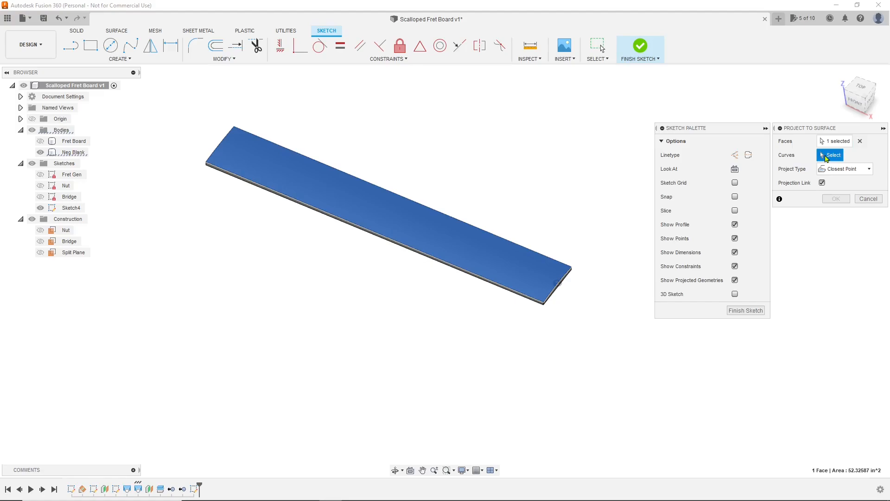
pyautogui.click(40, 153)
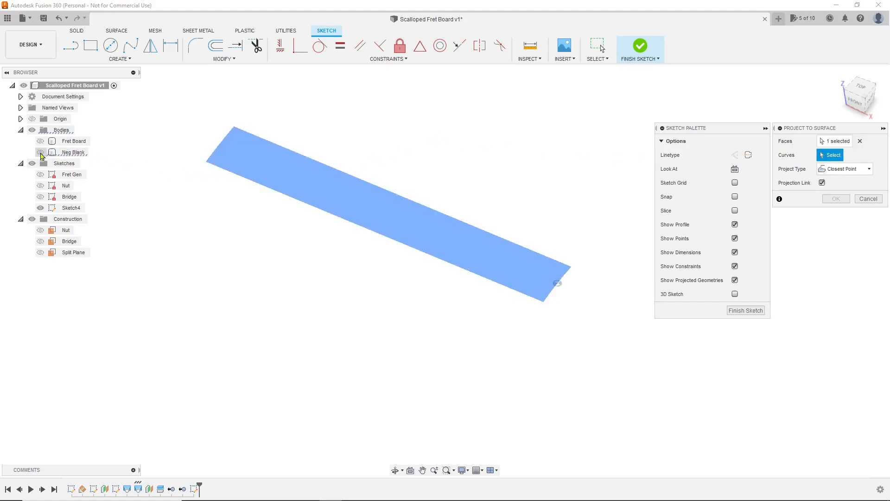
pyautogui.click(41, 174)
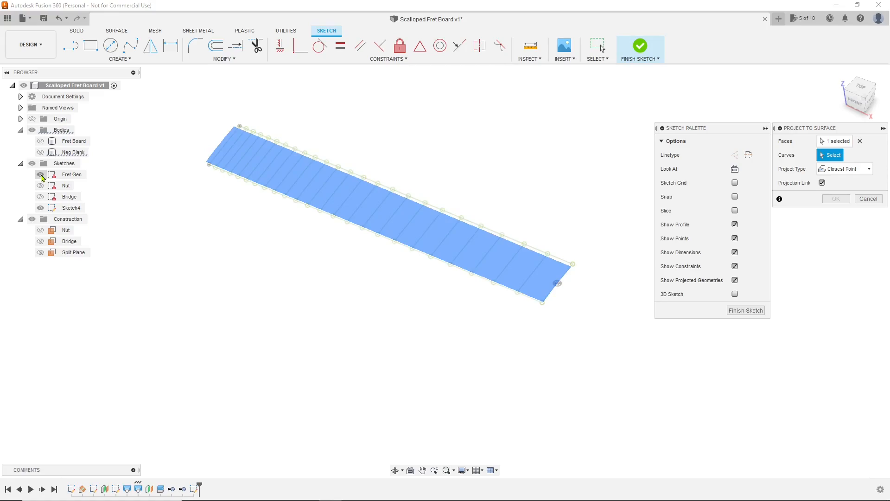
pyautogui.click(859, 94)
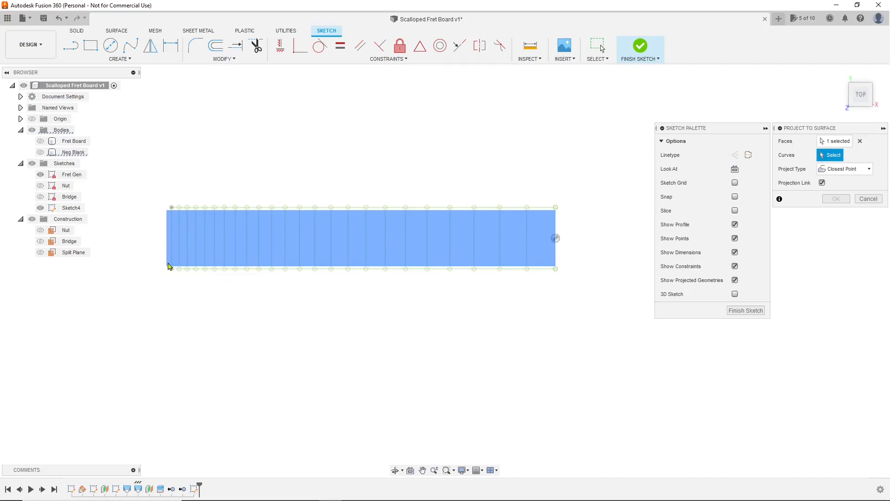
# Project the 24 crosswise fret lines, leaving out the nut-end line, onto the chosen face with Closest Point, and finish the sketch.
pyautogui.click(172, 255)
pyautogui.click(179, 255)
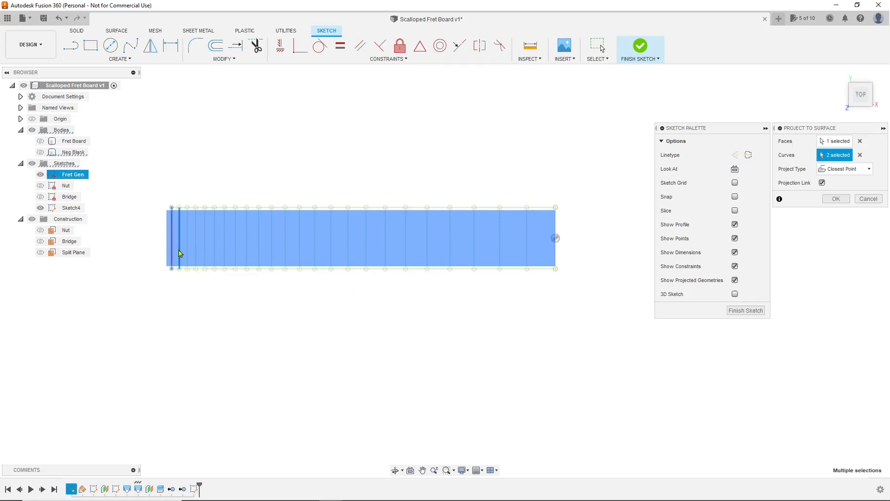
pyautogui.click(187, 253)
pyautogui.click(196, 255)
pyautogui.click(204, 254)
pyautogui.click(214, 254)
pyautogui.click(224, 256)
pyautogui.click(235, 255)
pyautogui.moveTo(248, 256); pyautogui.dragTo(534, 251)
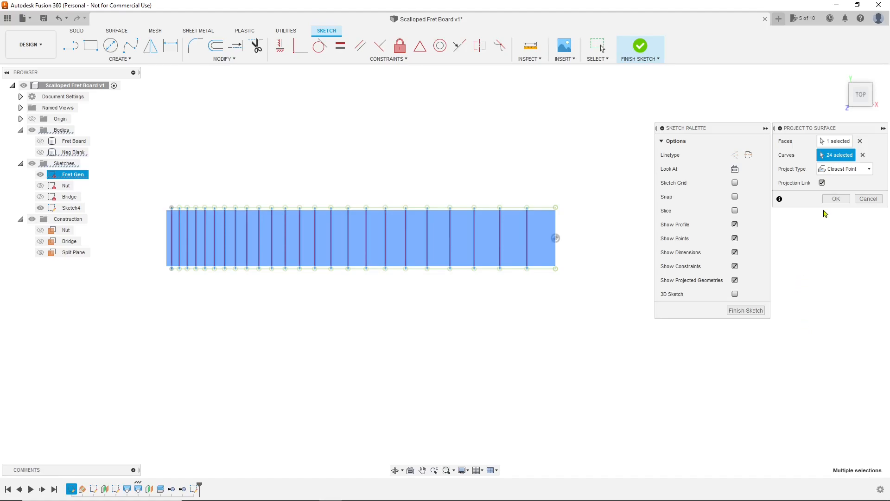
pyautogui.click(836, 199)
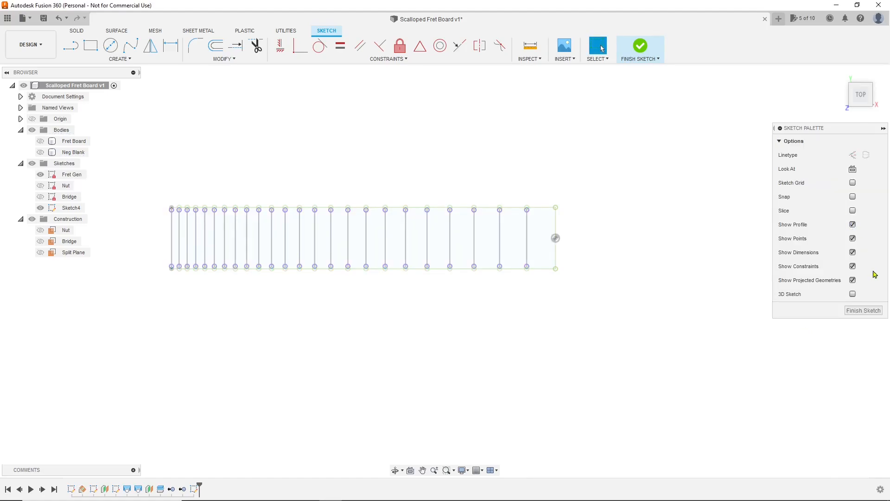
pyautogui.click(876, 310)
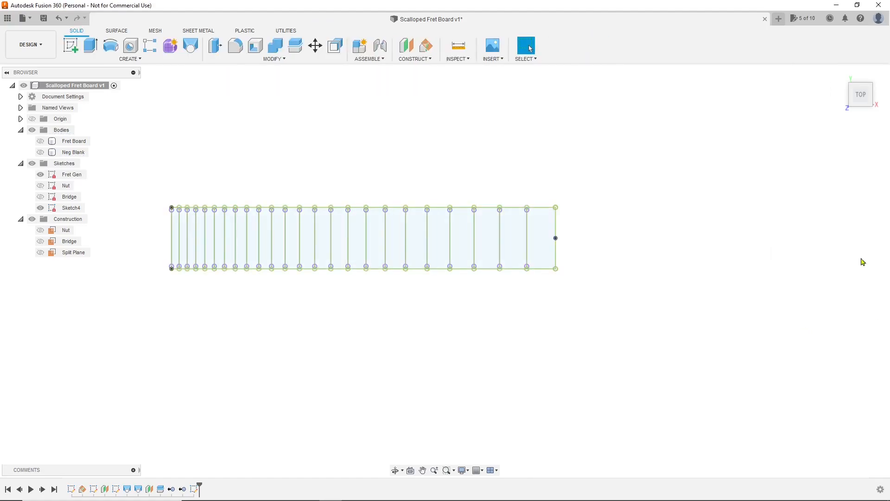
# Hide the Fret Gen sketch and rename the new sketch of projected fret curves as Slots.
pyautogui.moveTo(858, 105); pyautogui.dragTo(865, 95)
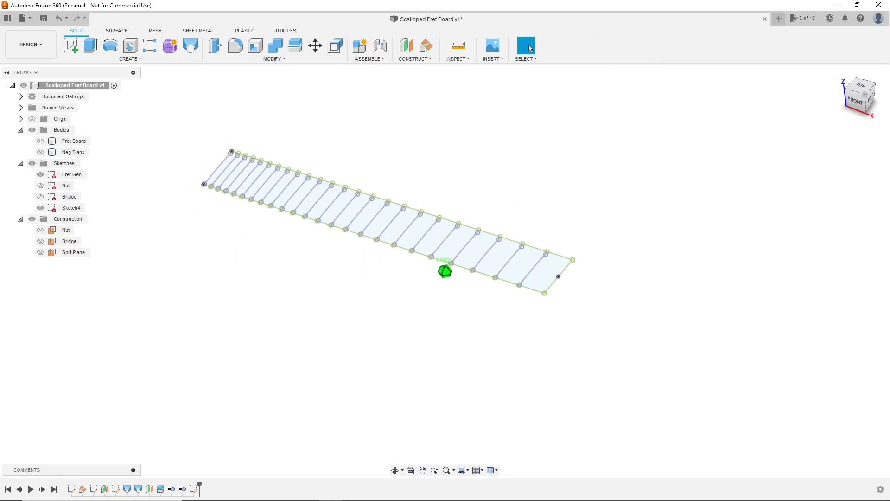
pyautogui.click(40, 174)
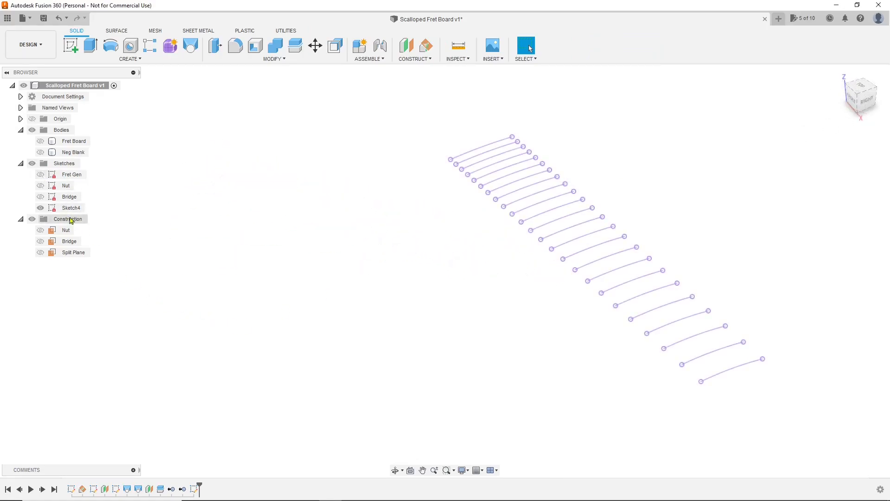
pyautogui.doubleClick(72, 208)
pyautogui.write('Slots')
pyautogui.press('Return')
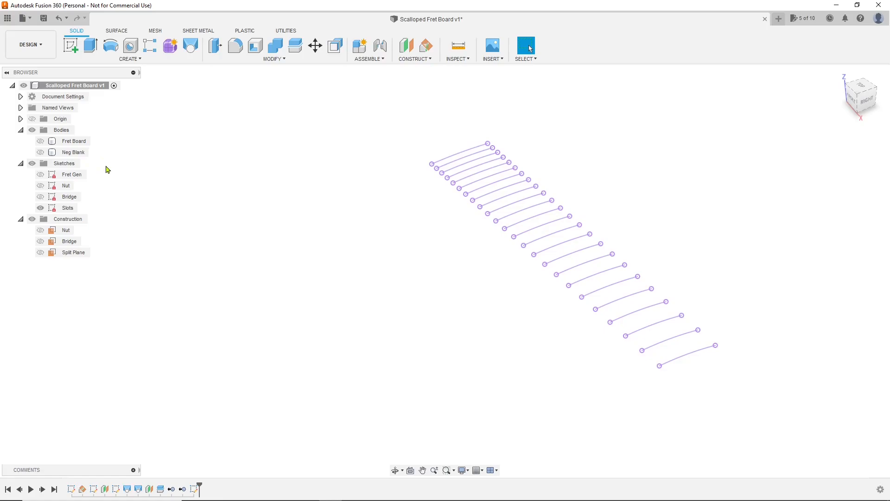
# Hide the Slots sketch and show the Neg Blank body.
pyautogui.moveTo(849, 101); pyautogui.dragTo(860, 80)
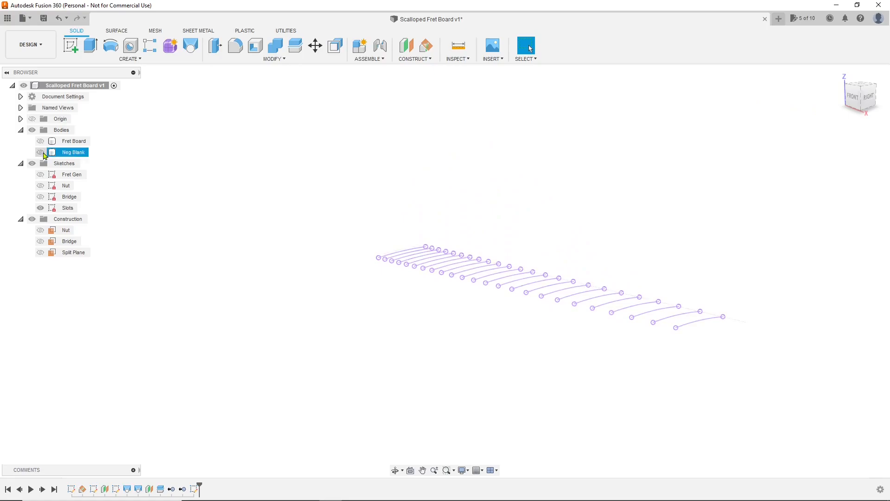
pyautogui.click(41, 208)
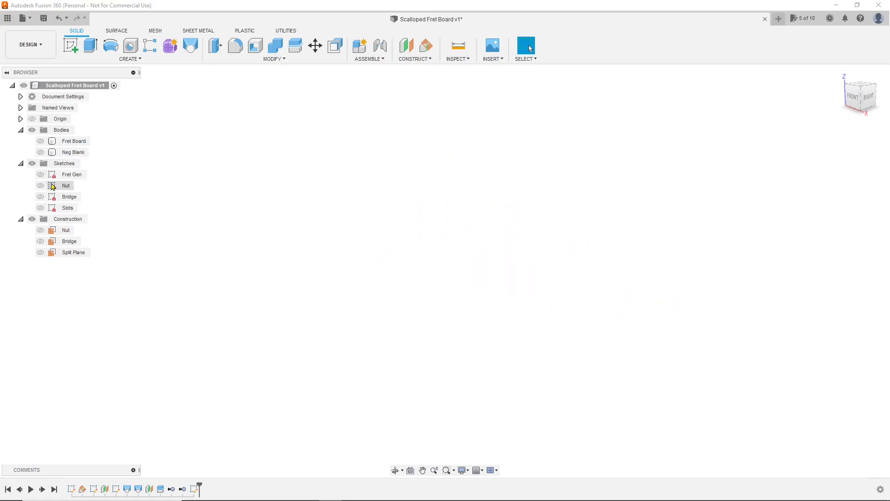
pyautogui.click(40, 153)
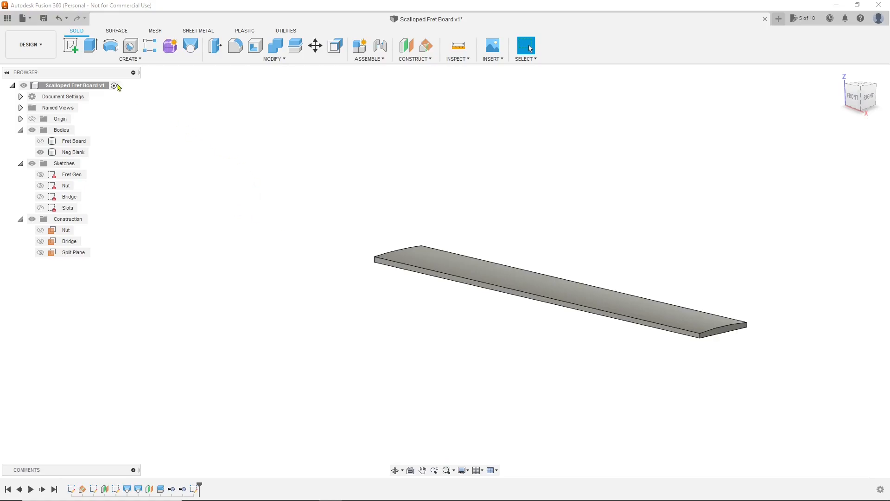
# Start a new sketch on the long front side face of the Neg Blank body and hide that body.
pyautogui.click(70, 45)
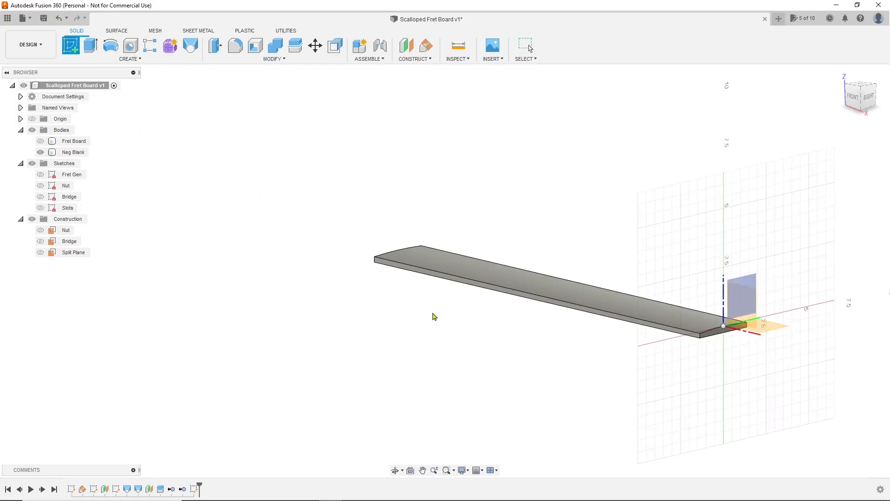
pyautogui.scroll(6, 382, 280)
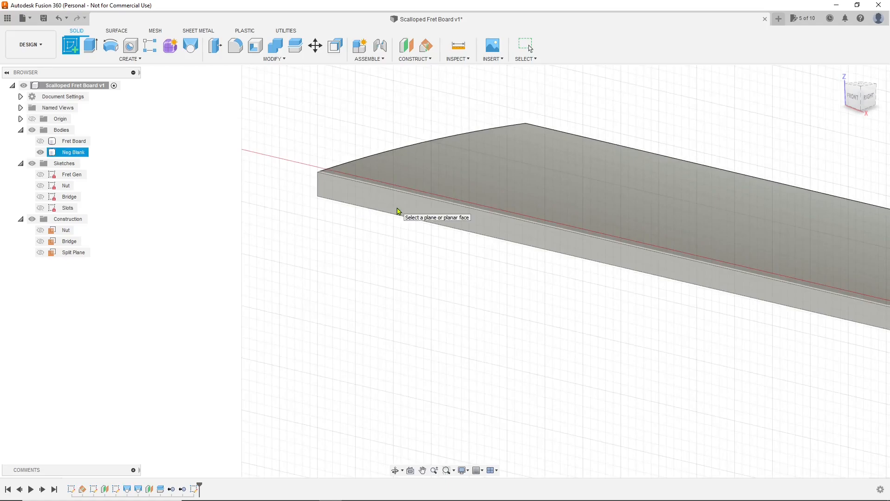
pyautogui.click(397, 212)
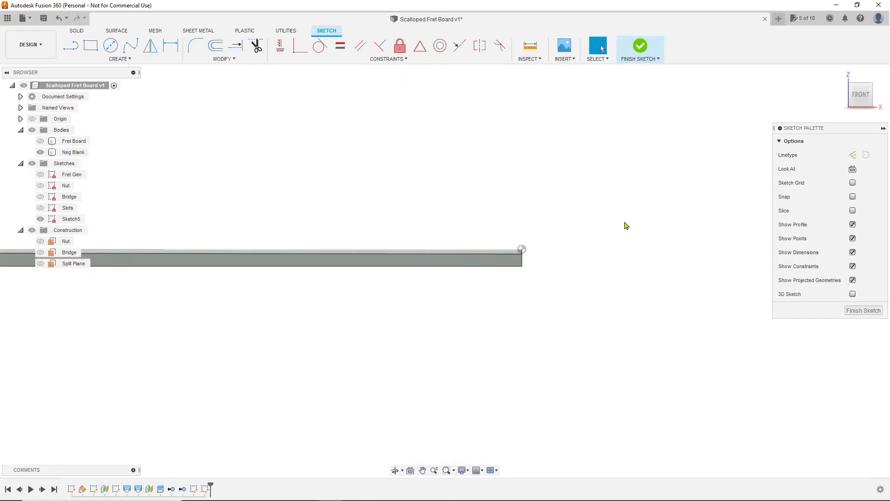
pyautogui.click(41, 152)
# Delete all the automatically projected outline geometry of the blank's side face from the new sketch.
pyautogui.scroll(-3, 278, 208)
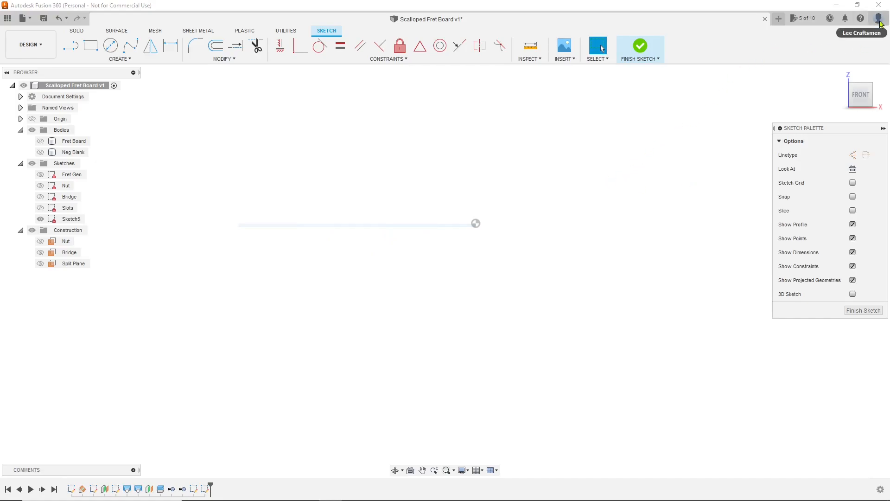
pyautogui.click(880, 21)
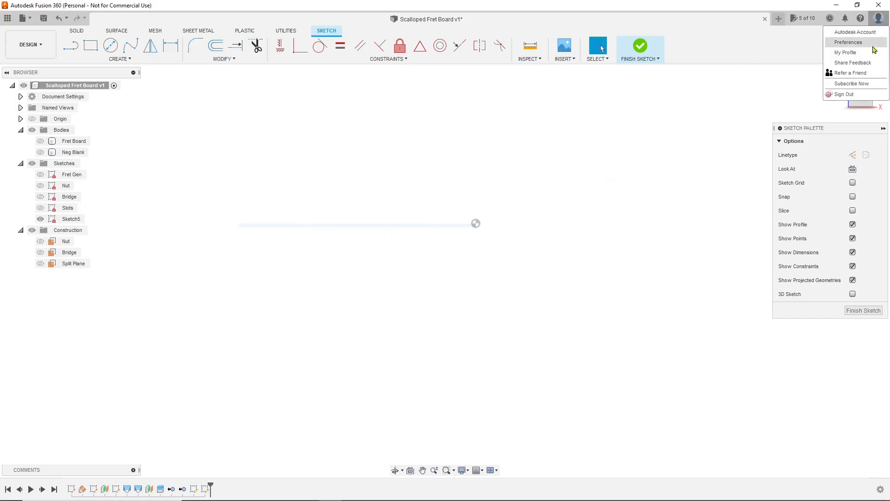
pyautogui.click(648, 161)
pyautogui.scroll(-1, 599, 177)
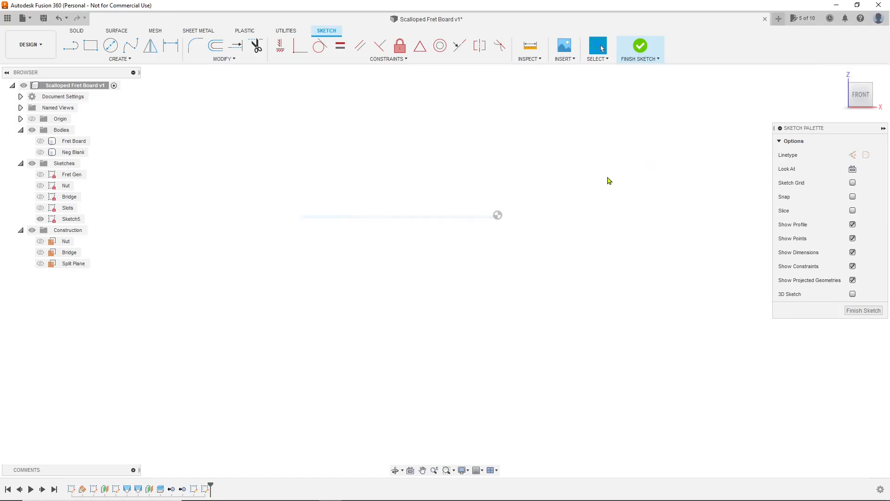
pyautogui.moveTo(554, 246); pyautogui.dragTo(273, 164)
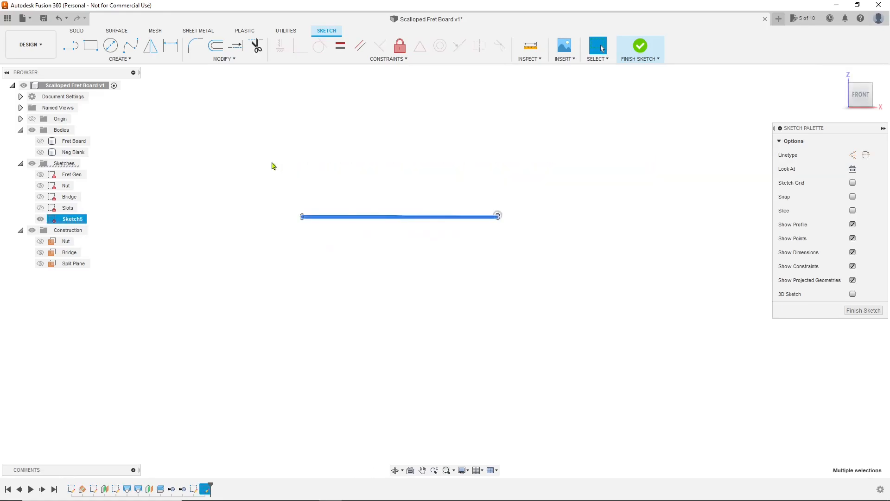
pyautogui.press('Delete')
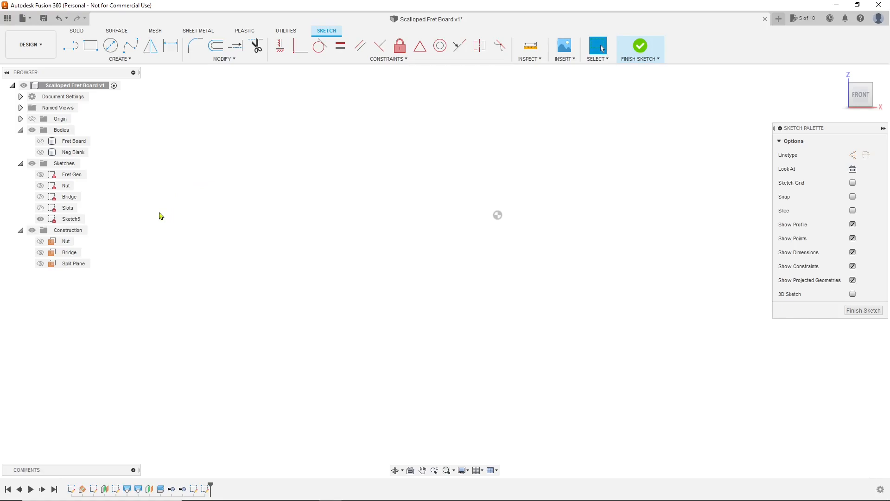
# Show the Slots sketch as the reference for the fret positions.
pyautogui.click(43, 176)
pyautogui.click(41, 207)
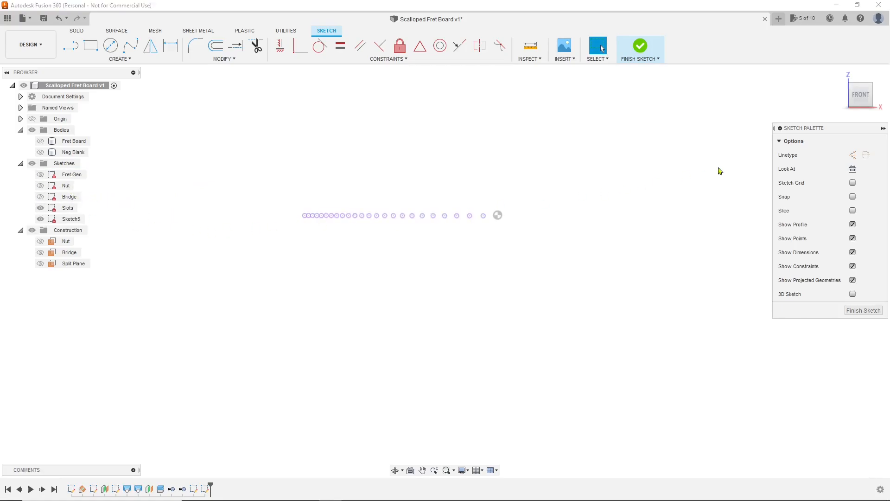
pyautogui.click(861, 85)
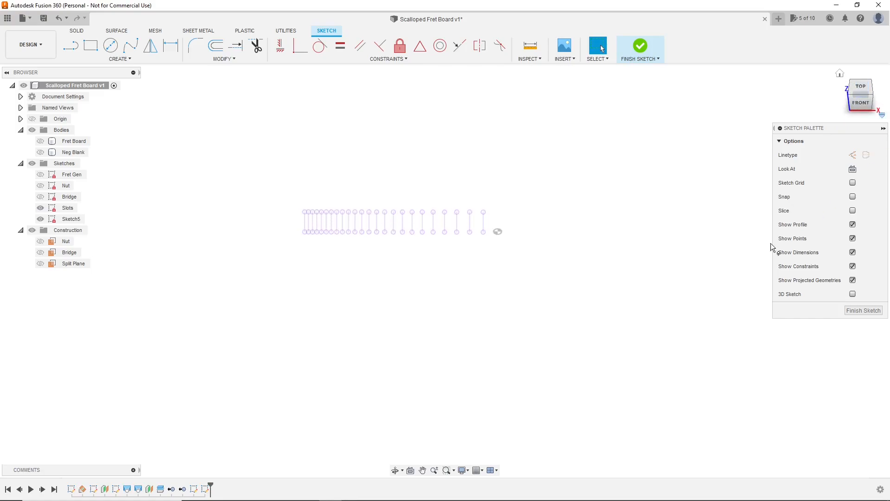
pyautogui.scroll(3, 322, 245)
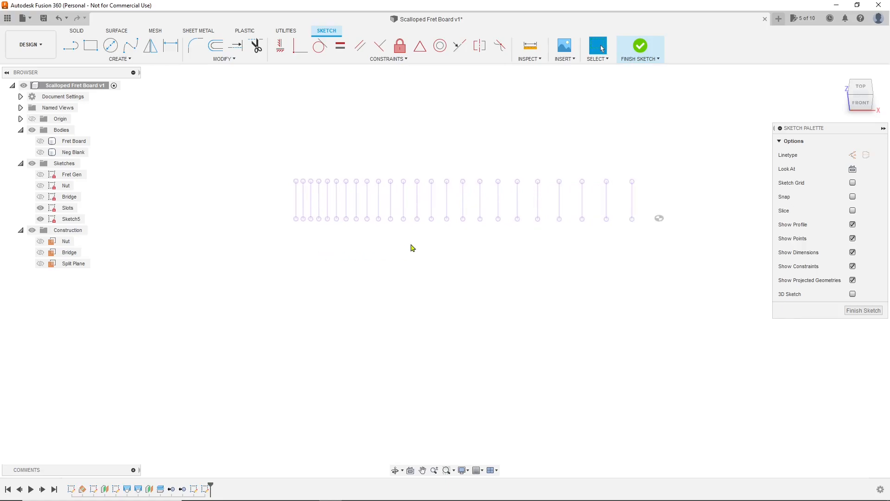
# Project the 24 front endpoints of the slot lines from the Slots sketch into the current sketch.
pyautogui.press('p')
pyautogui.scroll(3, 350, 247)
pyautogui.click(246, 190)
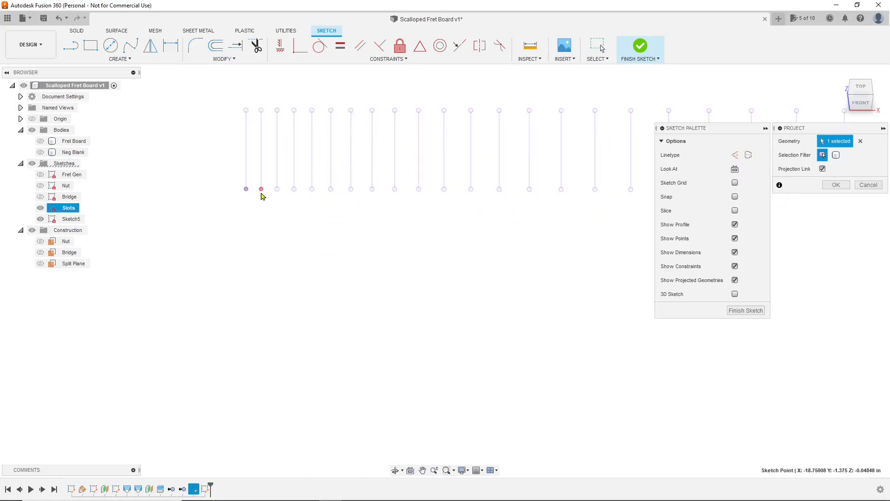
pyautogui.click(261, 189)
pyautogui.click(277, 190)
pyautogui.click(294, 190)
pyautogui.click(312, 189)
pyautogui.click(330, 189)
pyautogui.click(351, 189)
pyautogui.click(372, 189)
pyautogui.click(395, 189)
pyautogui.moveTo(398, 285); pyautogui.dragTo(259, 335, button='middle')
pyautogui.click(265, 284)
pyautogui.click(298, 284)
pyautogui.click(334, 284)
pyautogui.click(371, 284)
pyautogui.click(412, 284)
pyautogui.click(455, 284)
pyautogui.click(500, 284)
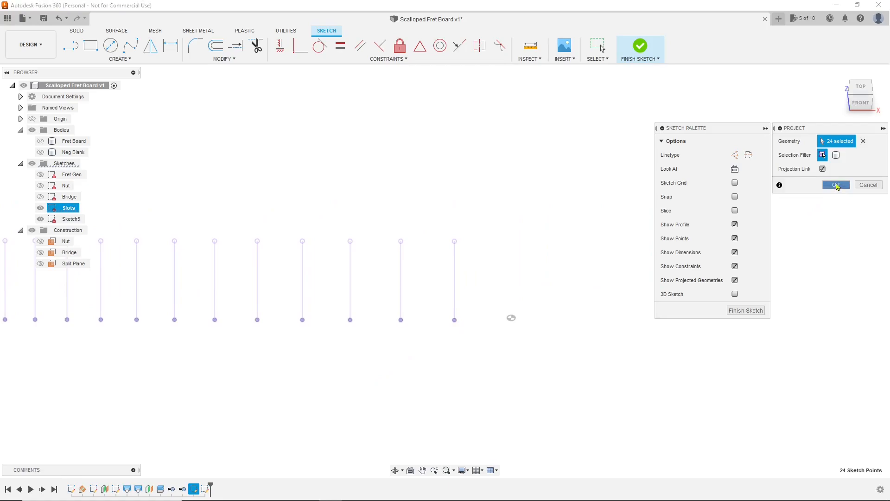
pyautogui.click(836, 185)
# Hide the Slots sketch so that only the current sketch's projected points are displayed.
pyautogui.scroll(-3, 521, 232)
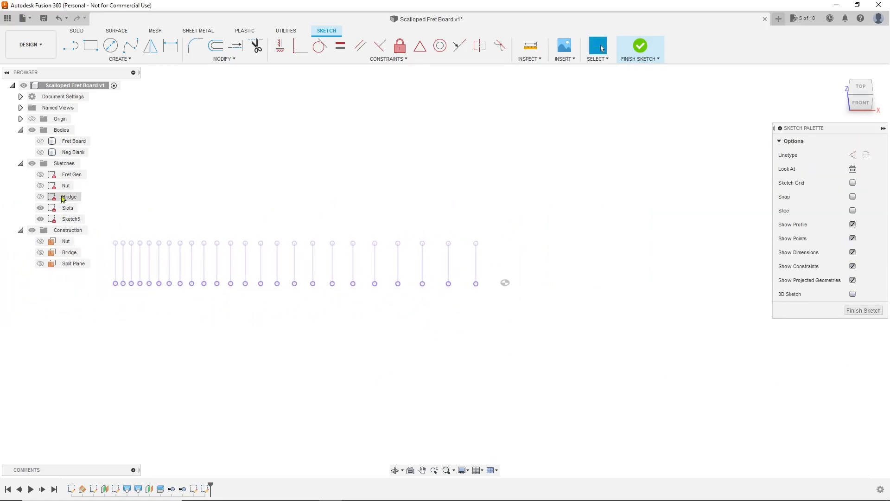
pyautogui.click(41, 208)
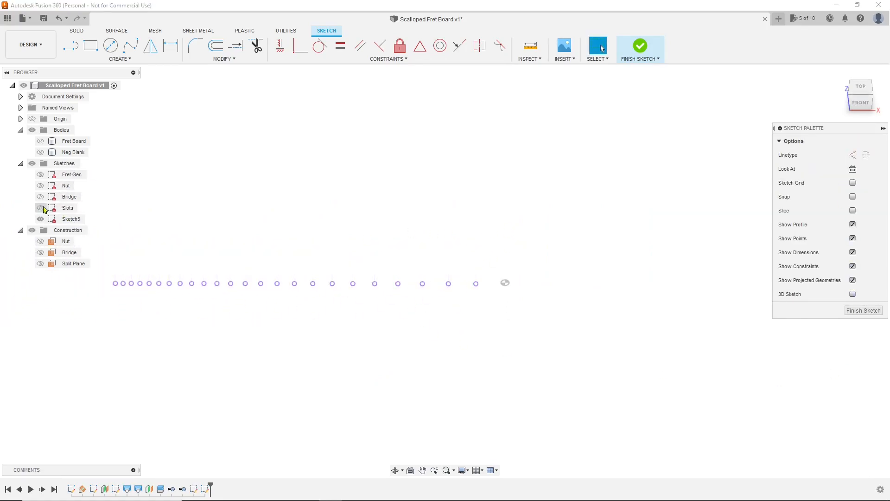
pyautogui.click(868, 107)
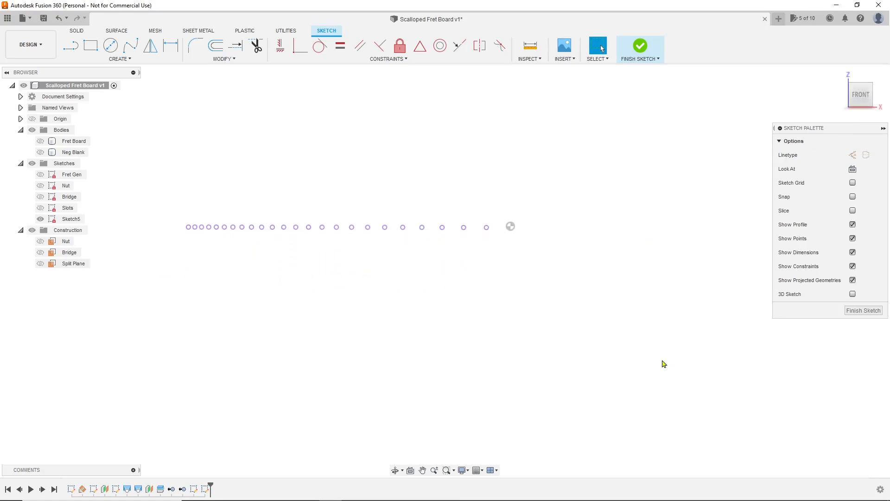
# Create a rectangular pattern of all 24 projected points along the horizontal direction with quantity 3, distance 0.055 in and symmetric direction.
pyautogui.scroll(-1, 749, 344)
pyautogui.scroll(1, 433, 288)
pyautogui.scroll(2, 420, 280)
pyautogui.moveTo(420, 281); pyautogui.dragTo(454, 319, button='middle')
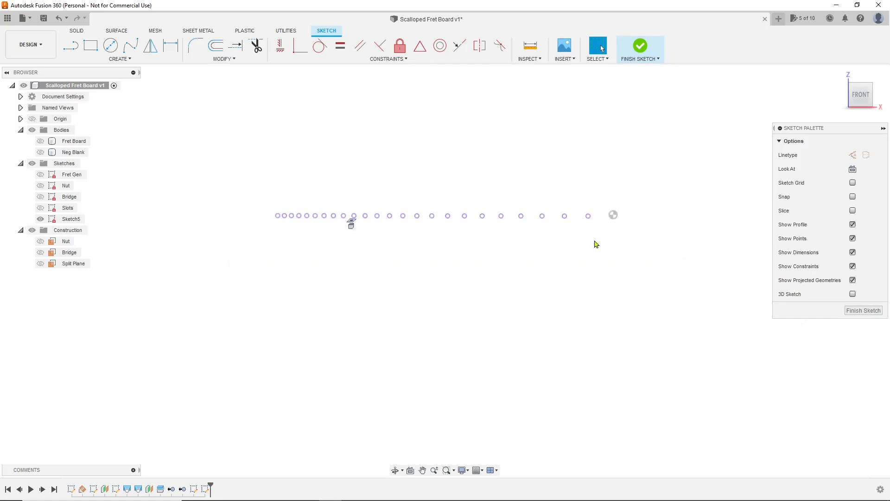
pyautogui.moveTo(594, 241)
pyautogui.mouseDown()
pyautogui.moveTo(482, 208)
pyautogui.moveTo(270, 189)
pyautogui.mouseUp()
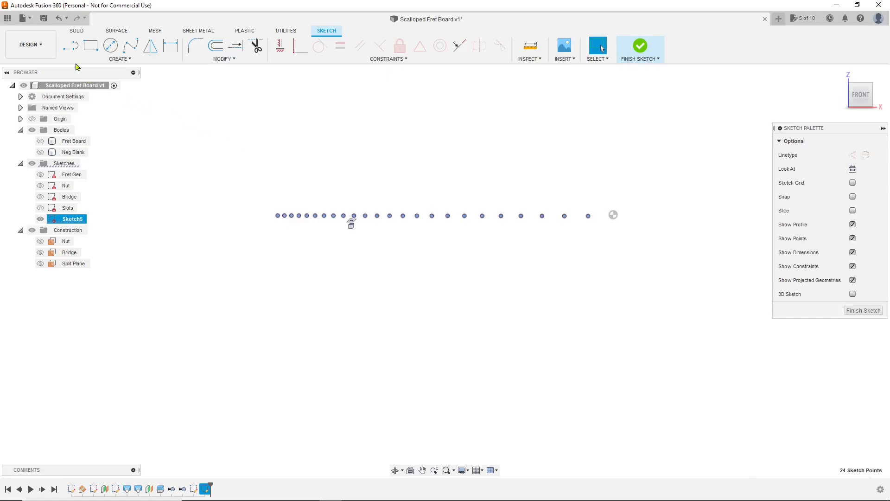
pyautogui.click(101, 62)
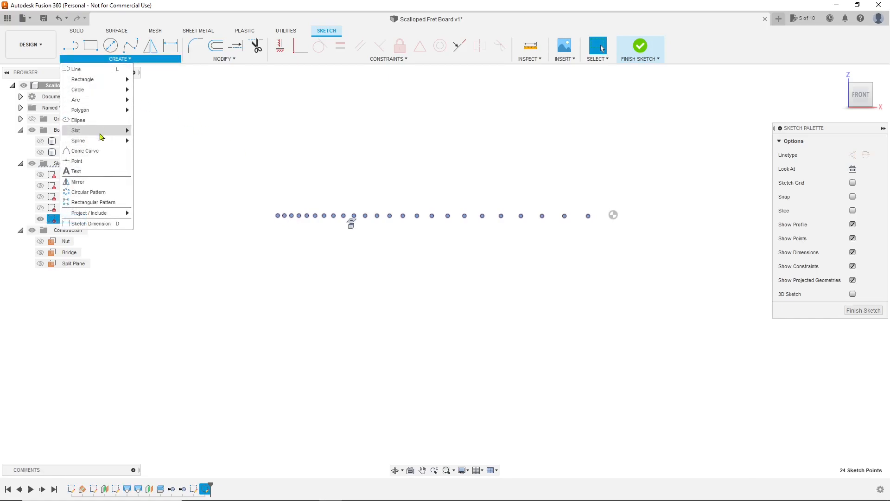
pyautogui.click(114, 203)
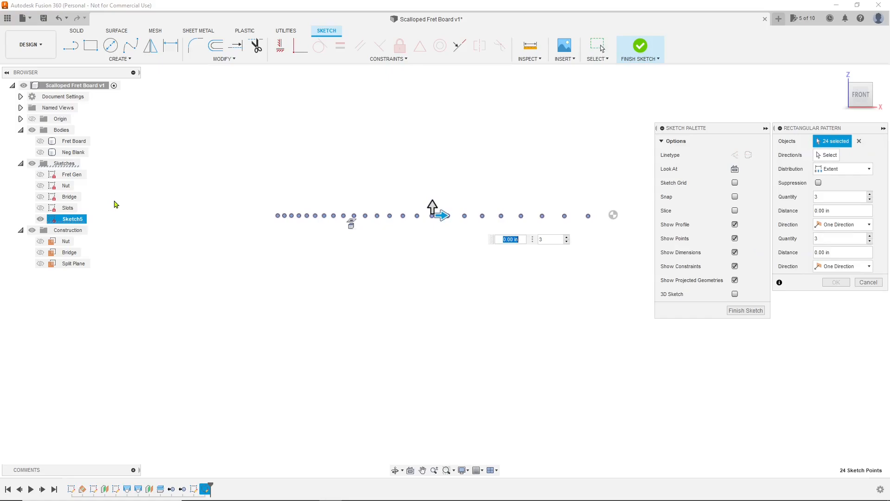
pyautogui.scroll(3, 524, 269)
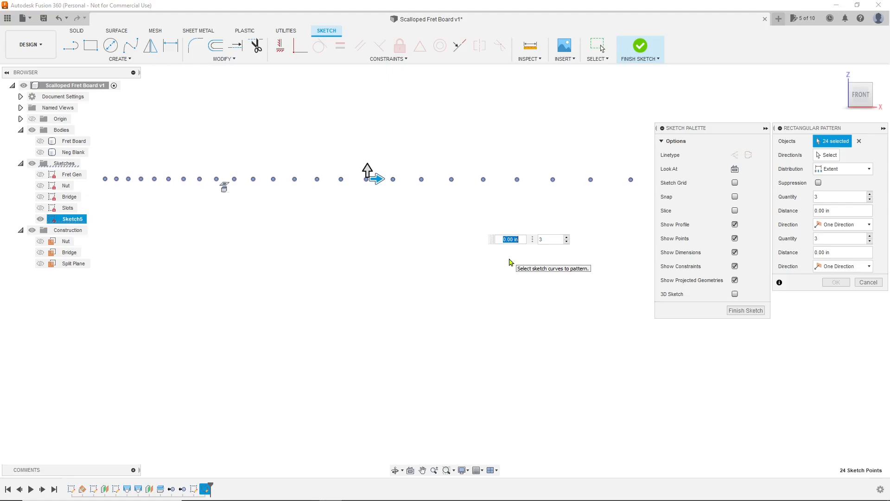
pyautogui.write('.055')
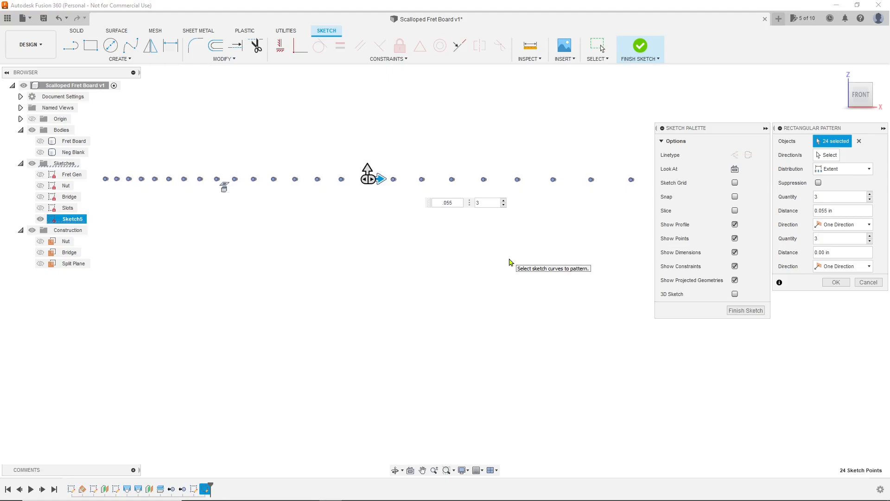
pyautogui.scroll(5, 493, 193)
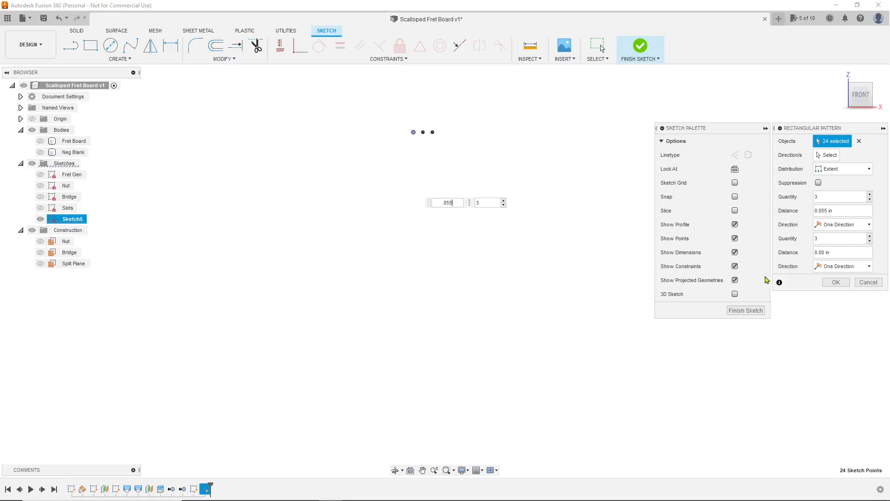
pyautogui.click(827, 224)
pyautogui.click(836, 247)
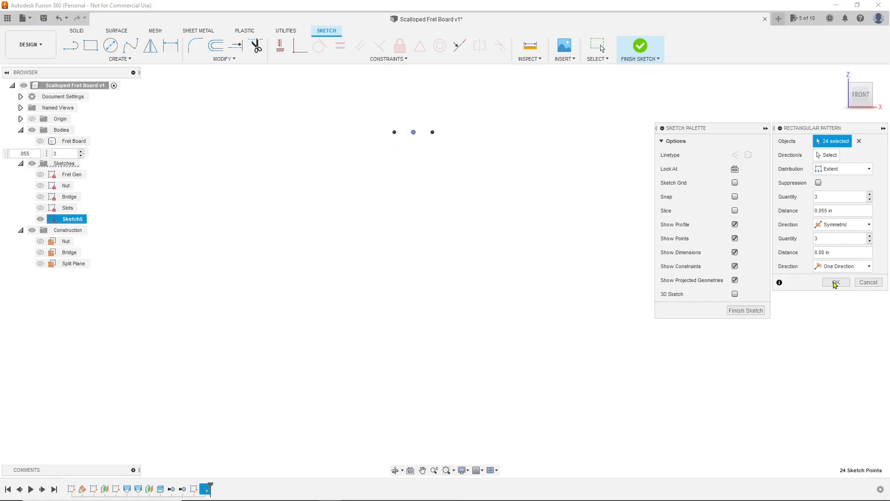
pyautogui.click(836, 282)
# Draw a line between the two outer points at one fret position, select it to check its length, and undo the line.
pyautogui.scroll(5, 630, 291)
pyautogui.scroll(-5, 485, 187)
pyautogui.scroll(1, 485, 188)
pyautogui.click(70, 45)
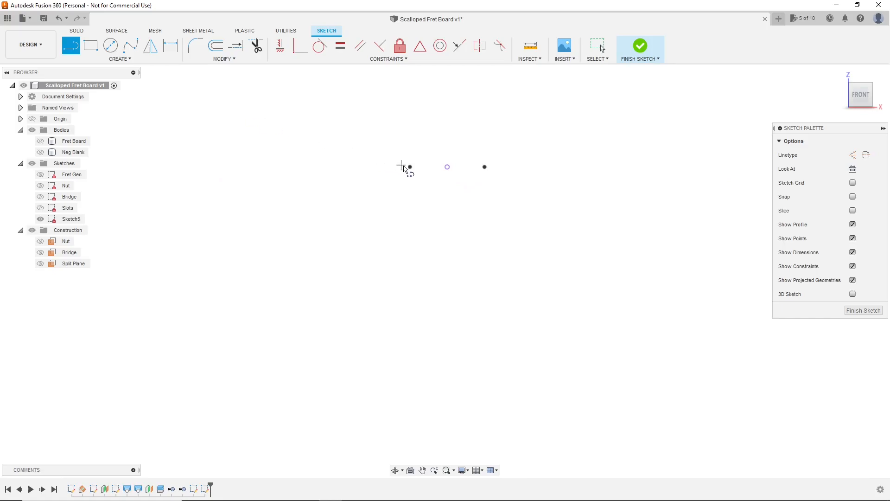
pyautogui.click(410, 167)
pyautogui.click(485, 167)
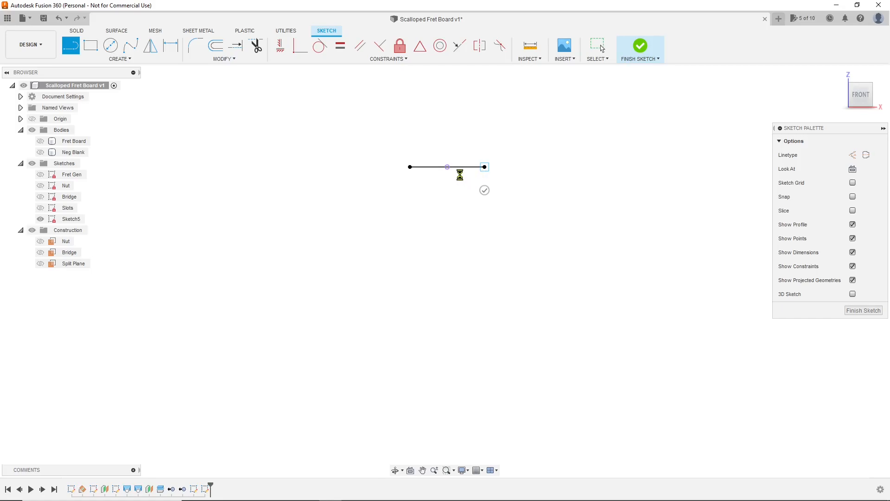
pyautogui.press('Escape')
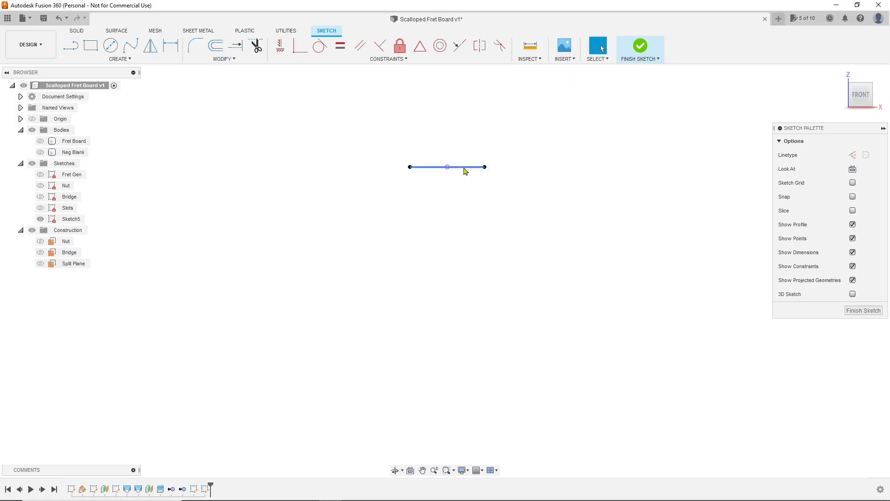
pyautogui.click(465, 171)
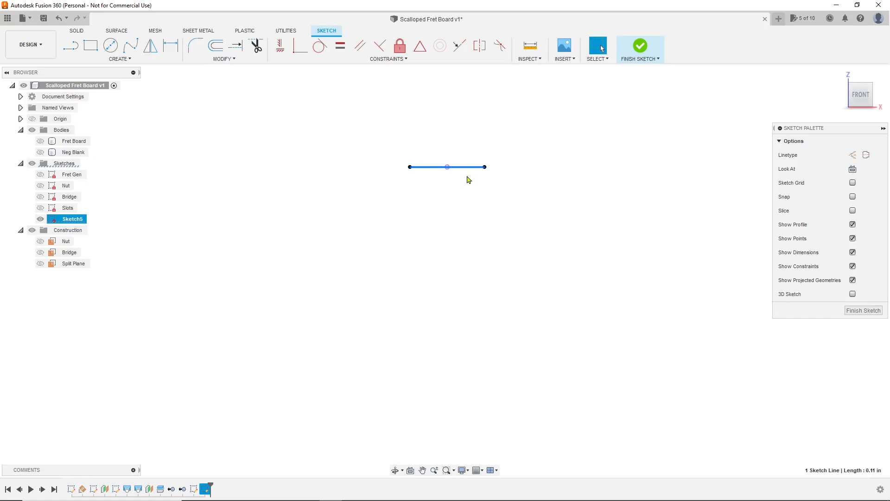
pyautogui.click(466, 179)
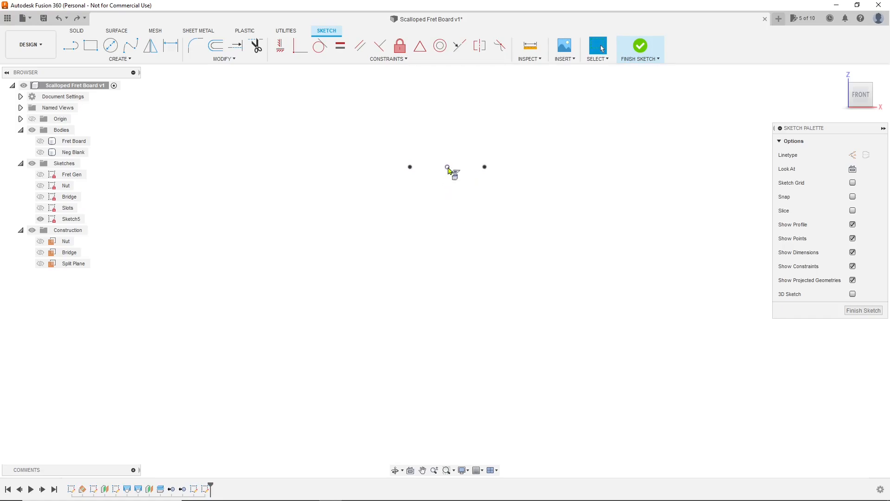
# Show the Neg Blank body behind the patterned fret points.
pyautogui.scroll(-6, 448, 170)
pyautogui.scroll(-5, 448, 170)
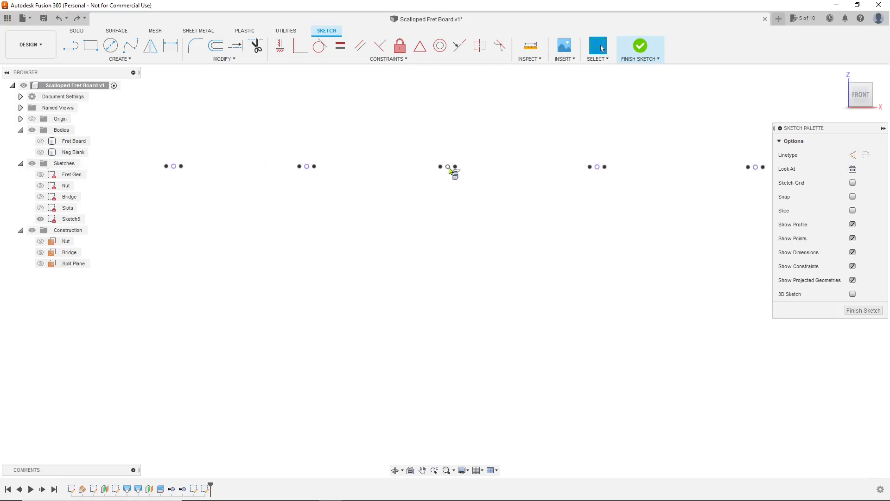
pyautogui.scroll(-5, 600, 169)
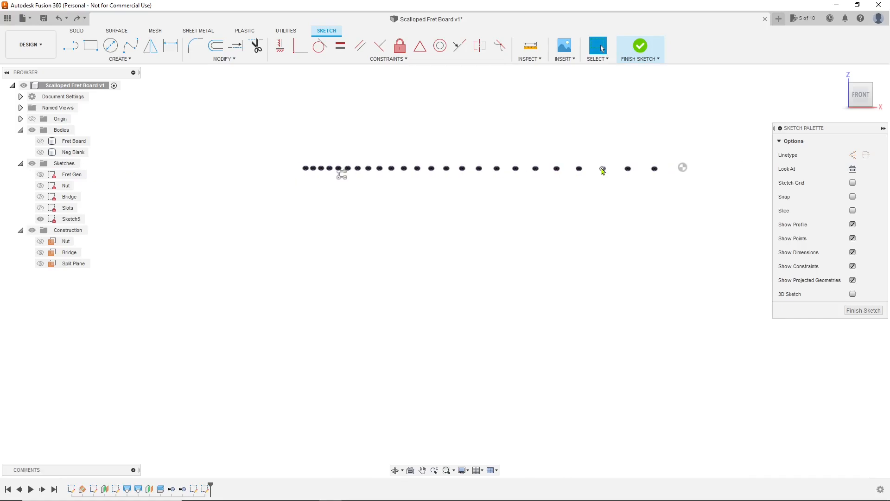
pyautogui.scroll(6, 298, 182)
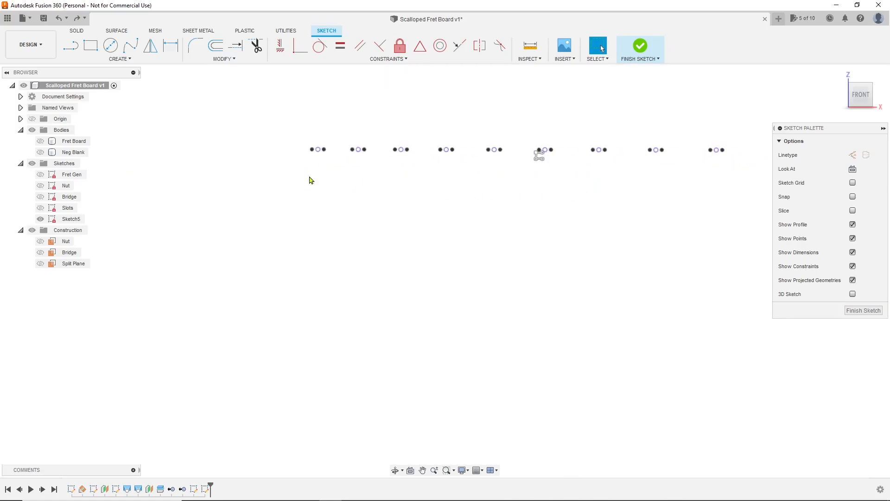
pyautogui.scroll(-5, 286, 189)
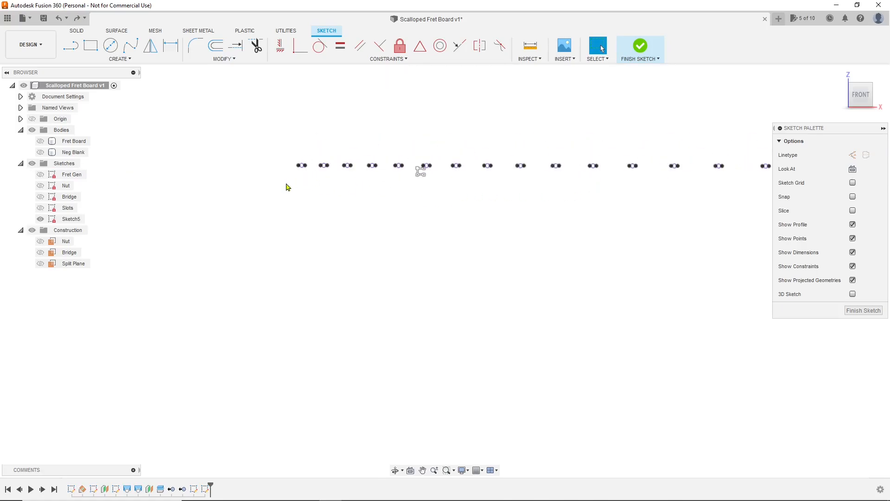
pyautogui.click(41, 153)
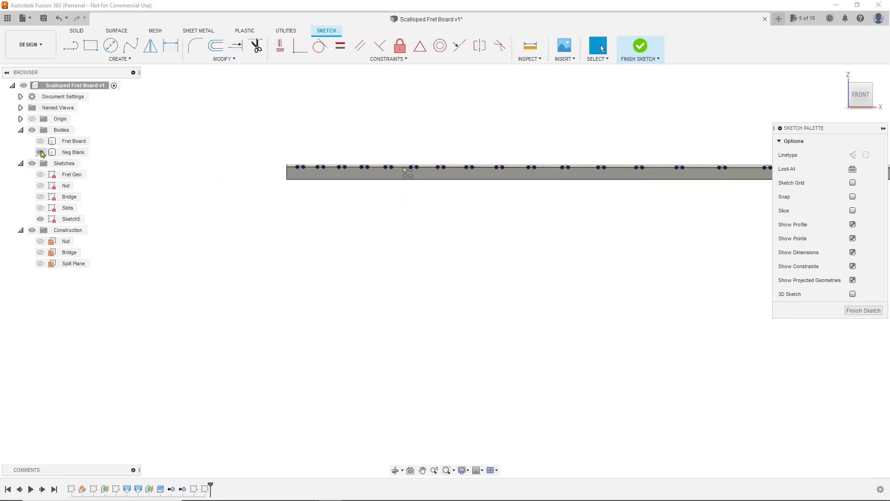
# Project the Neg Blank's two upper front corner vertices, one at each end, into the sketch, and hide the body.
pyautogui.press('p')
pyautogui.scroll(5, 278, 175)
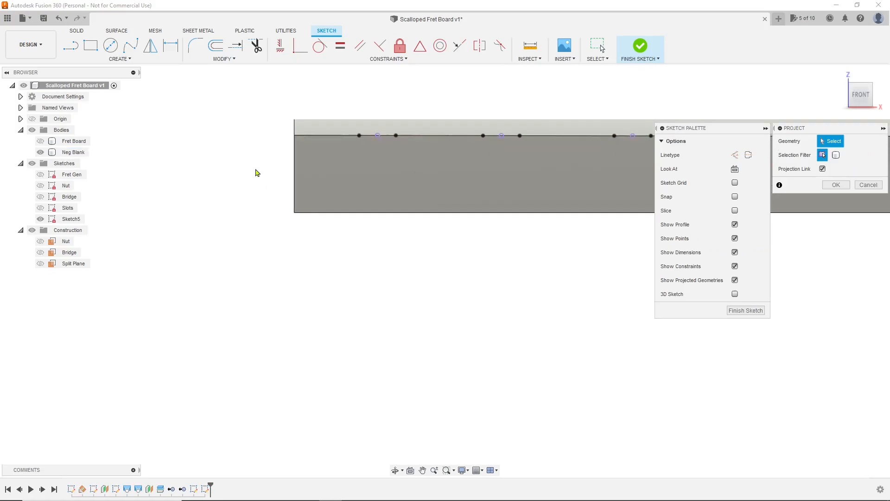
pyautogui.moveTo(857, 93); pyautogui.dragTo(863, 98)
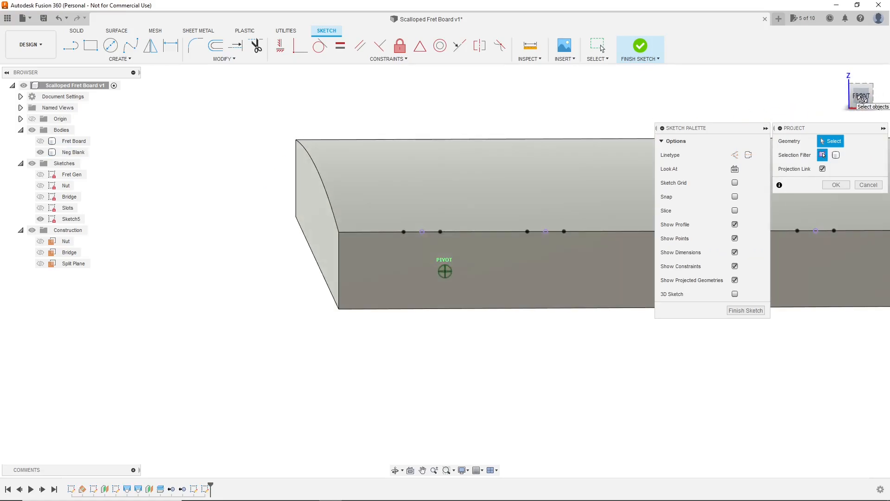
pyautogui.click(340, 236)
pyautogui.scroll(-3, 185, 283)
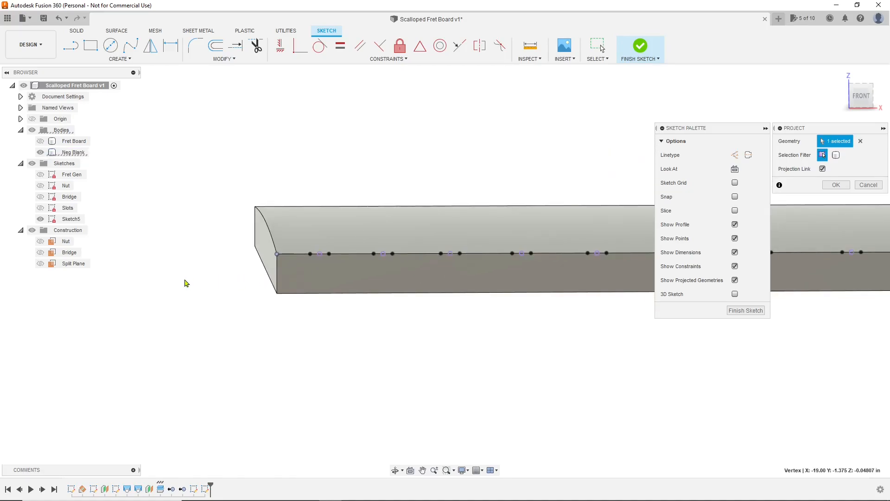
pyautogui.scroll(-8, 137, 300)
pyautogui.scroll(3, 475, 290)
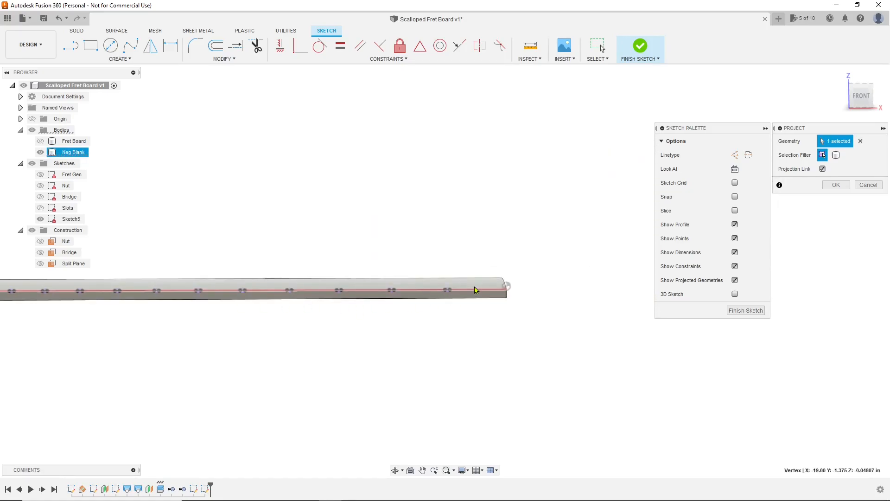
pyautogui.scroll(6, 475, 290)
pyautogui.click(526, 277)
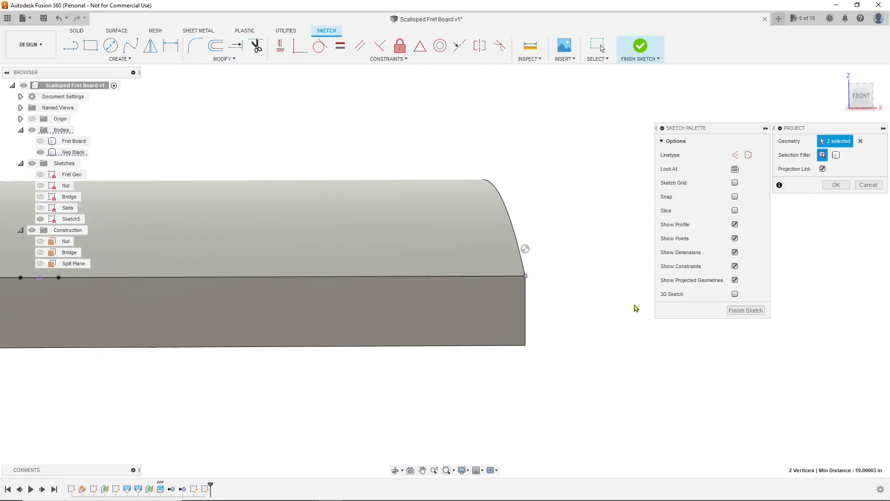
pyautogui.click(835, 185)
pyautogui.click(48, 154)
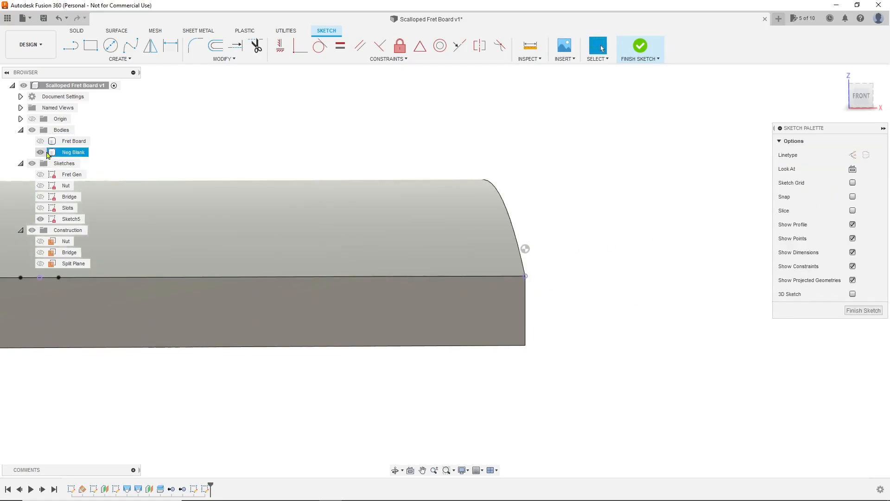
pyautogui.click(40, 152)
# Delete the centre point and the outer point nearer the blank's right end at the last fret position.
pyautogui.scroll(-3, 629, 253)
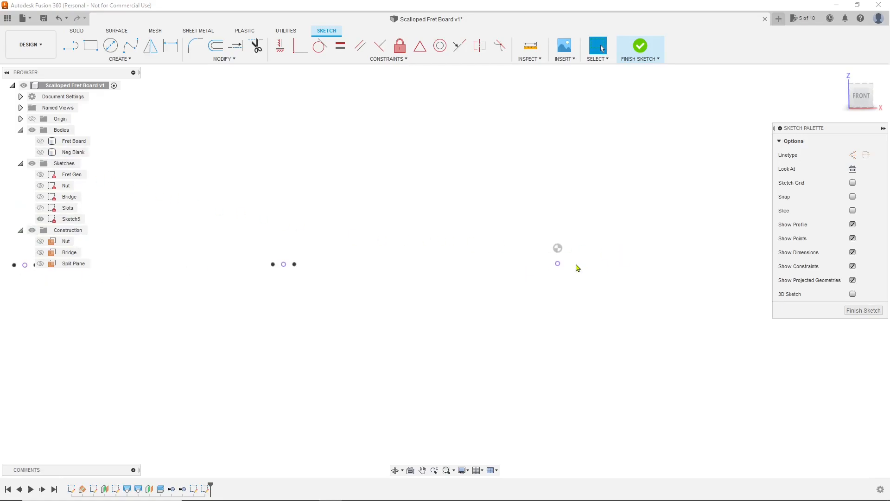
pyautogui.scroll(5, 263, 280)
pyautogui.click(319, 235)
pyautogui.scroll(-5, 281, 238)
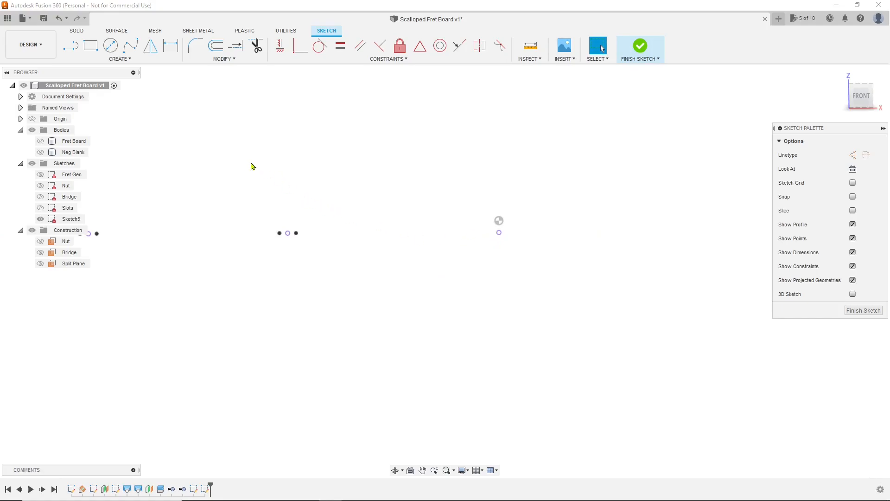
pyautogui.moveTo(283, 221); pyautogui.dragTo(302, 246)
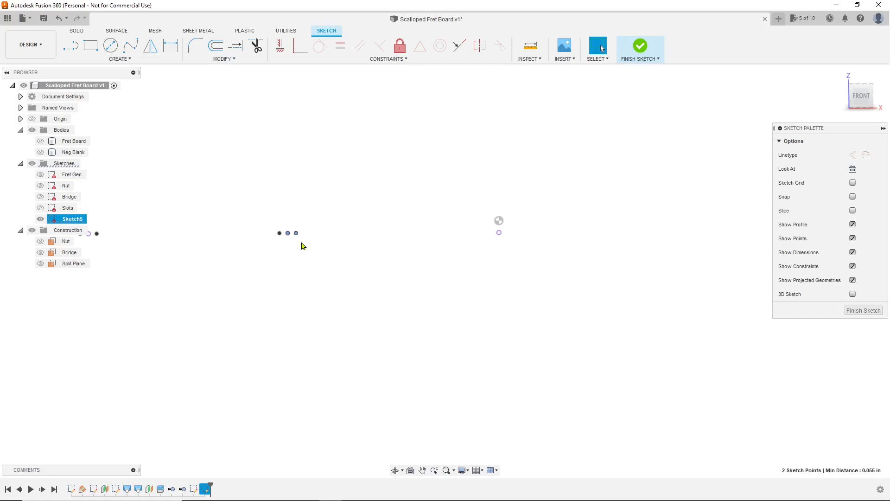
# Draw a line from the projected right corner point to the remaining outer point of the last fret position.
pyautogui.click(72, 48)
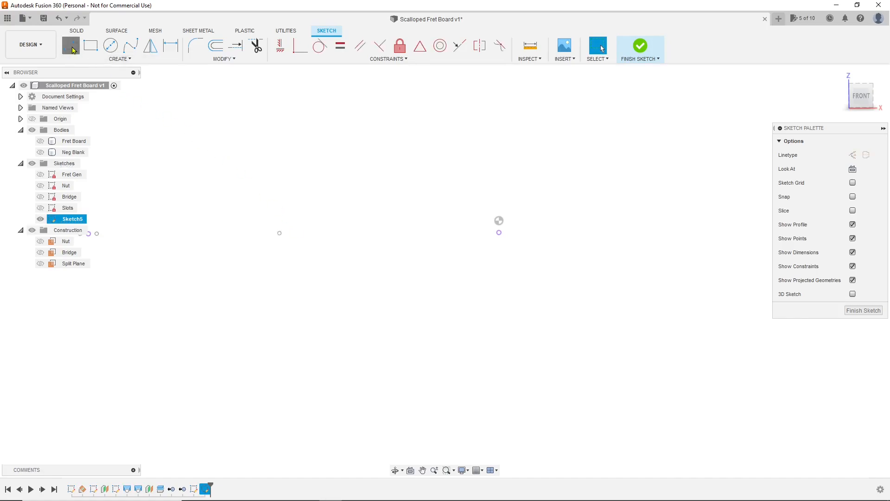
pyautogui.click(499, 233)
pyautogui.click(279, 233)
pyautogui.press('Escape')
# Delete the centre point and the outer point nearer the blank's left end at the first fret position.
pyautogui.scroll(-10, 573, 300)
pyautogui.scroll(3, 472, 297)
pyautogui.scroll(5, 416, 283)
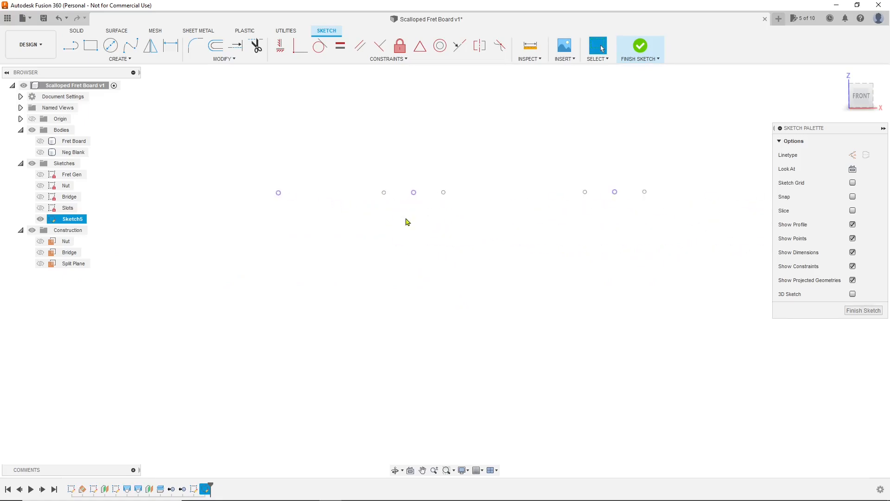
pyautogui.moveTo(363, 169); pyautogui.dragTo(424, 226)
pyautogui.press('Delete')
# Draw a line from the projected left corner point to the remaining outer point of the first fret position.
pyautogui.click(72, 46)
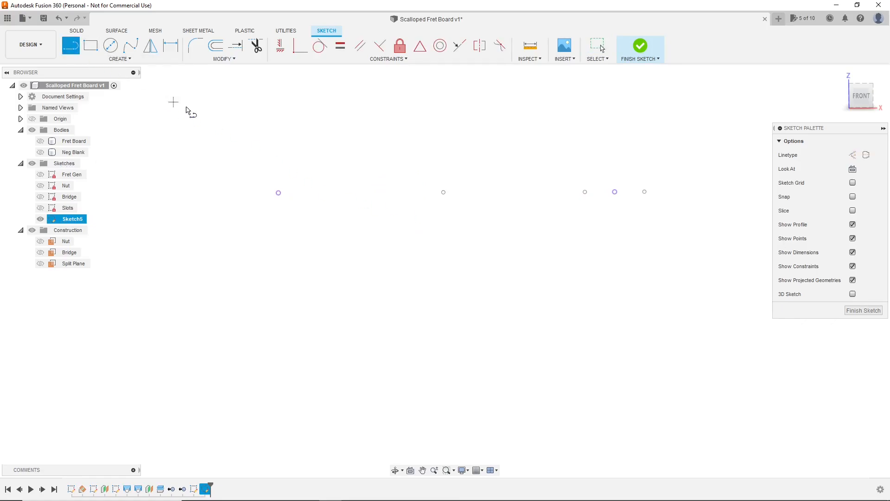
pyautogui.click(278, 192)
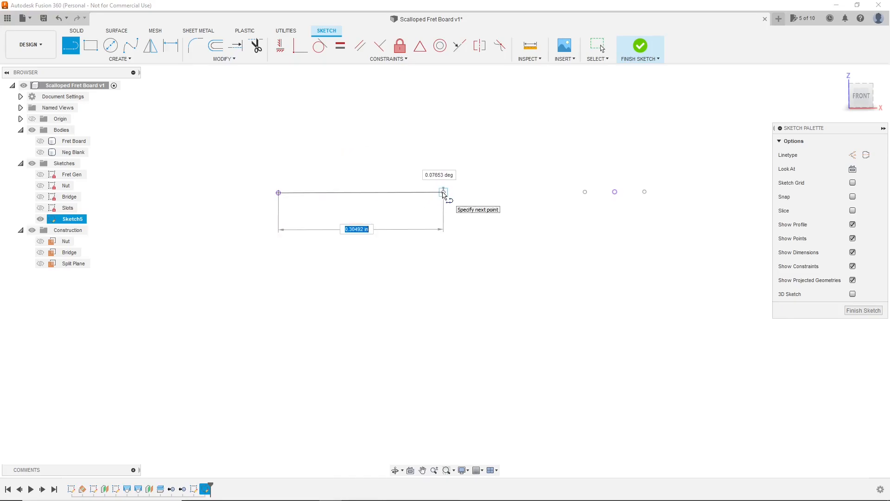
pyautogui.doubleClick(443, 192)
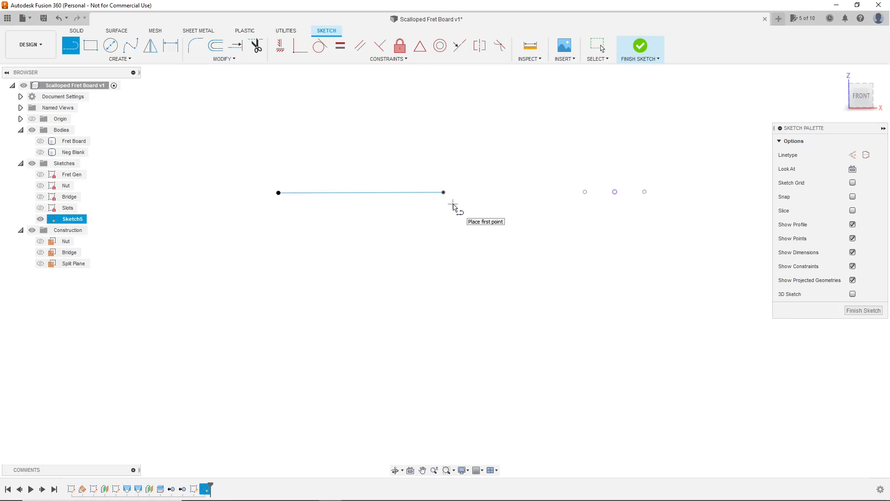
# Draw short lines joining the two outer points at each fret position, starting from the second position at the left end.
pyautogui.moveTo(502, 253); pyautogui.dragTo(221, 288, button='middle')
pyautogui.click(287, 232)
pyautogui.click(346, 231)
pyautogui.click(347, 231)
pyautogui.click(500, 231)
pyautogui.click(559, 232)
pyautogui.moveTo(733, 236); pyautogui.dragTo(328, 271, button='middle')
pyautogui.click(321, 266)
pyautogui.click(380, 266)
pyautogui.moveTo(559, 266); pyautogui.dragTo(274, 318, button='middle')
pyautogui.click(275, 318)
pyautogui.click(334, 318)
pyautogui.moveTo(527, 318); pyautogui.dragTo(218, 364, button='middle')
pyautogui.click(218, 364)
pyautogui.click(277, 364)
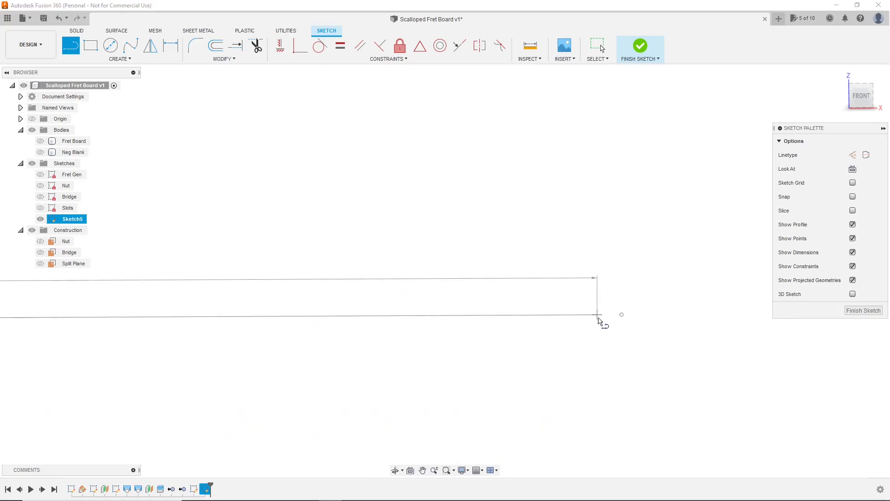
pyautogui.press('Escape')
# Join the outer point pairs at the remaining fret positions with short lines, up to the one before the right end line.
pyautogui.scroll(-3, 606, 308)
pyautogui.click(422, 294)
pyautogui.click(538, 294)
pyautogui.scroll(-2, 539, 294)
pyautogui.click(429, 304)
pyautogui.click(493, 304)
pyautogui.moveTo(770, 304); pyautogui.dragTo(360, 320, button='middle')
pyautogui.click(360, 320)
pyautogui.click(424, 320)
pyautogui.moveTo(720, 319); pyautogui.dragTo(377, 310, button='middle')
pyautogui.click(378, 310)
pyautogui.click(441, 310)
pyautogui.moveTo(760, 310); pyautogui.dragTo(302, 310, button='middle')
pyautogui.click(302, 311)
pyautogui.click(368, 310)
pyautogui.click(350, 324)
pyautogui.click(411, 324)
pyautogui.moveTo(785, 324); pyautogui.dragTo(280, 310, button='middle')
pyautogui.click(280, 311)
pyautogui.click(341, 310)
pyautogui.moveTo(739, 310); pyautogui.dragTo(348, 318, button='middle')
pyautogui.scroll(-2, 348, 319)
pyautogui.click(348, 318)
pyautogui.moveTo(410, 378); pyautogui.dragTo(272, 393, button='middle')
pyautogui.click(229, 348)
pyautogui.click(258, 348)
pyautogui.click(250, 383)
pyautogui.click(248, 358)
pyautogui.click(276, 358)
pyautogui.click(274, 313)
pyautogui.click(312, 313)
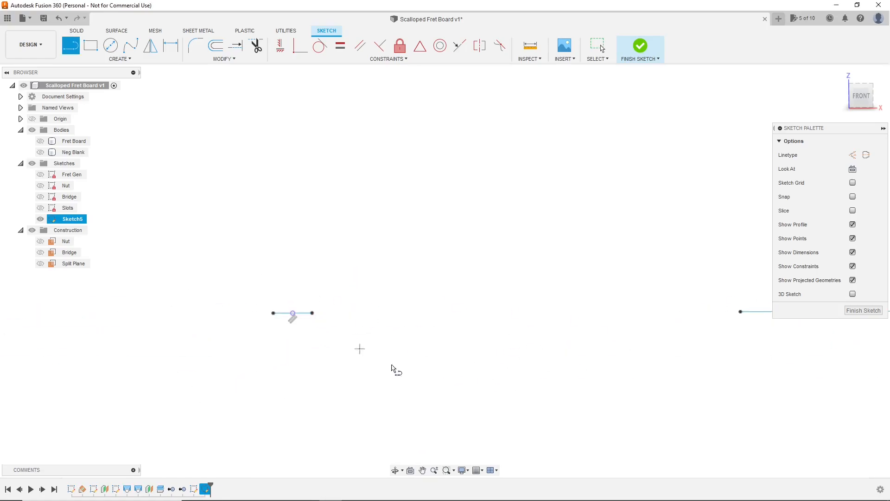
pyautogui.press('Escape')
# Draw a 0.15 in line upward from the left corner point, perpendicular to the left end line.
pyautogui.scroll(-8, 626, 324)
pyautogui.scroll(5, 158, 332)
pyautogui.moveTo(243, 320); pyautogui.dragTo(175, 339, button='middle')
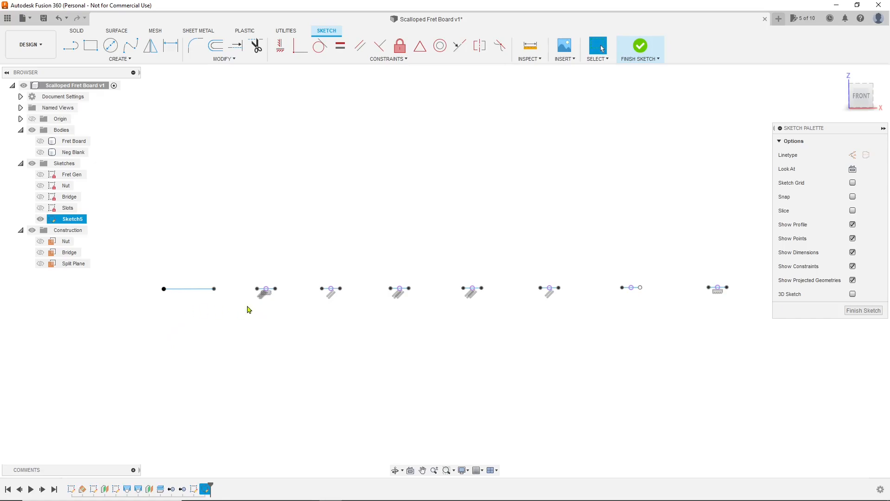
pyautogui.click(71, 46)
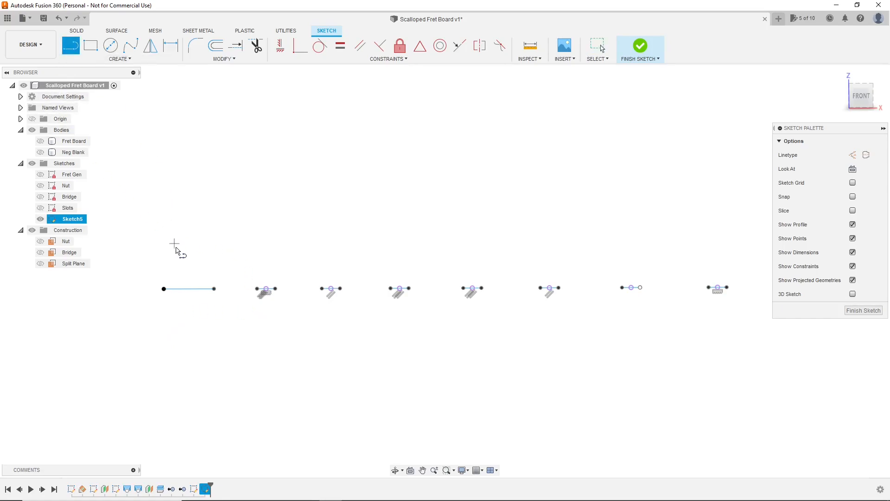
pyautogui.click(164, 289)
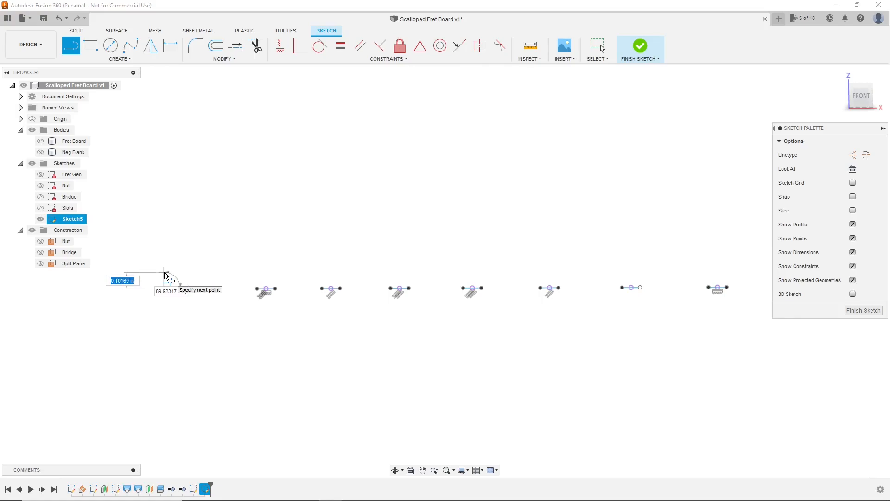
pyautogui.write('.1')
pyautogui.press('Return')
pyautogui.press('Escape')
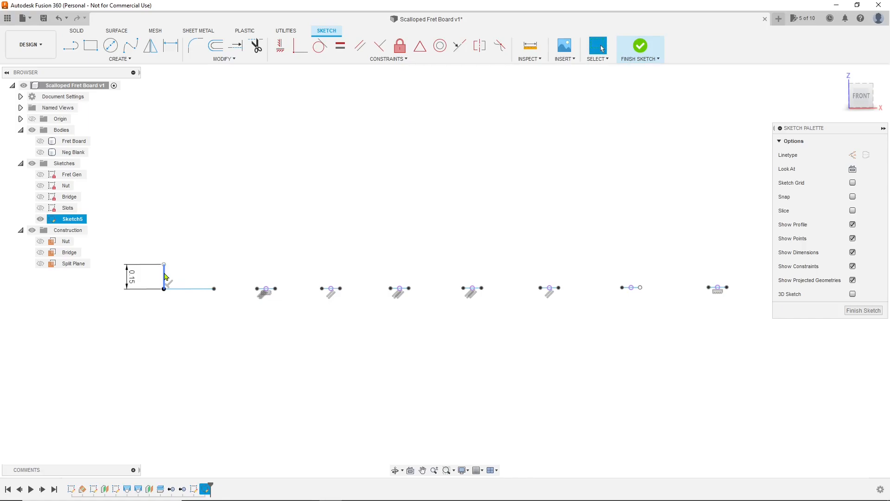
# Draw a 0.15 in line upward from the right corner point, perpendicular to the right end line.
pyautogui.scroll(-5, 166, 276)
pyautogui.scroll(6, 519, 290)
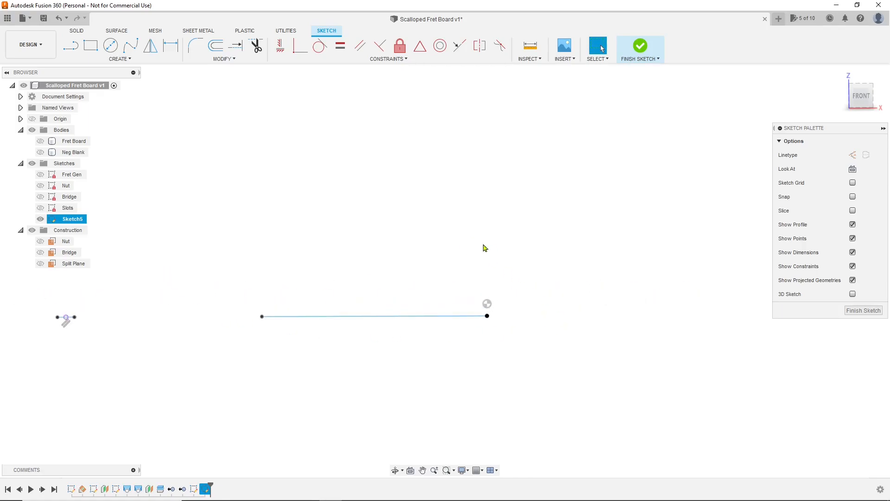
pyautogui.press('l')
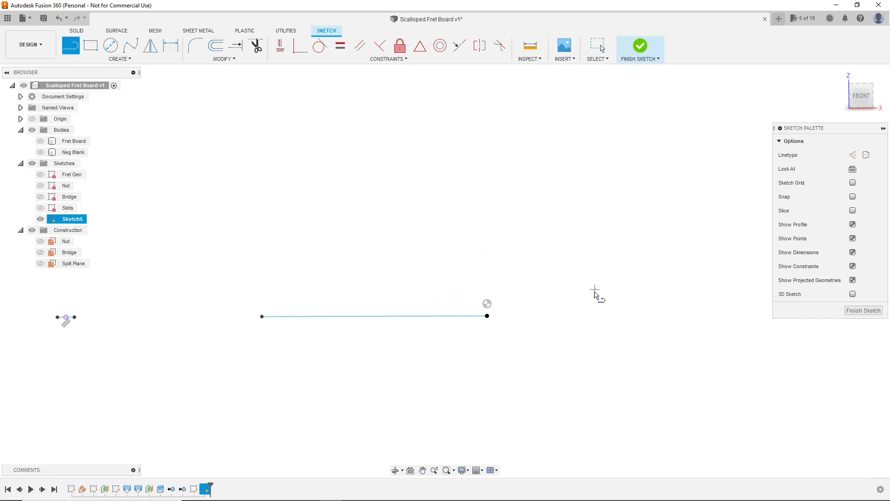
pyautogui.click(488, 317)
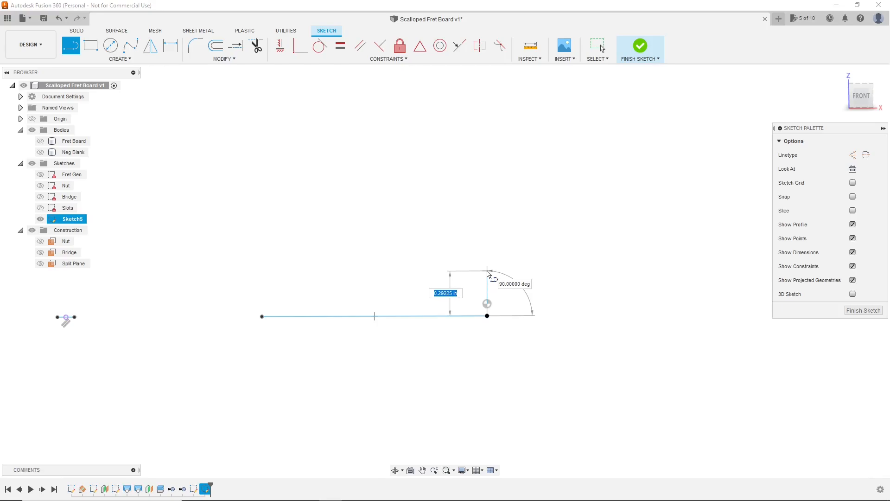
pyautogui.press('BackSpace')
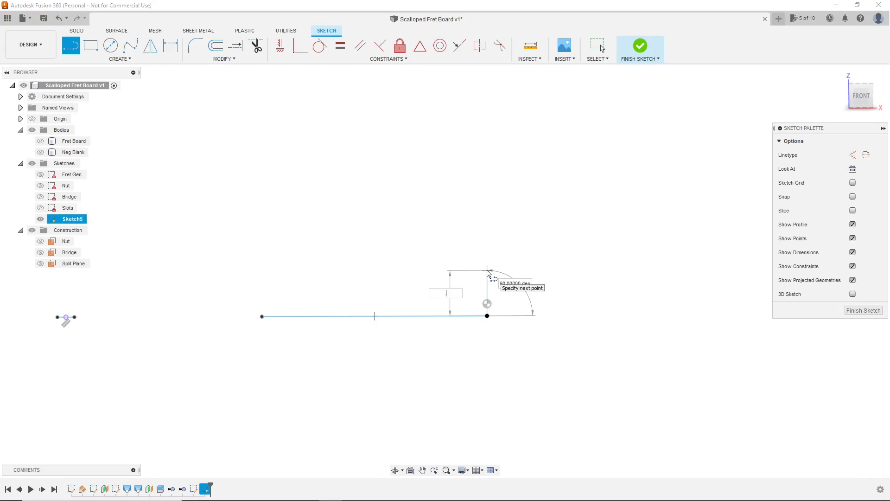
pyautogui.write('.15')
pyautogui.press('Return')
pyautogui.press('Escape')
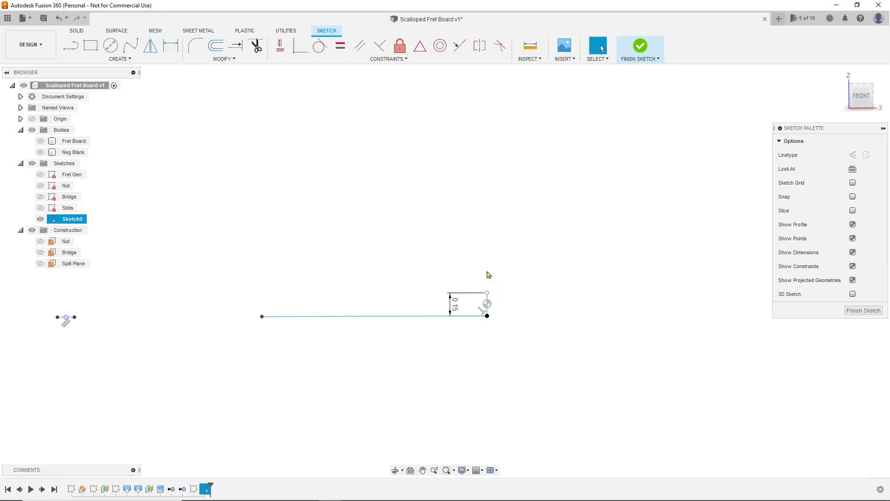
# Draw a long line joining the upper ends of the two 0.15 in lines across the full fret board length.
pyautogui.click(71, 45)
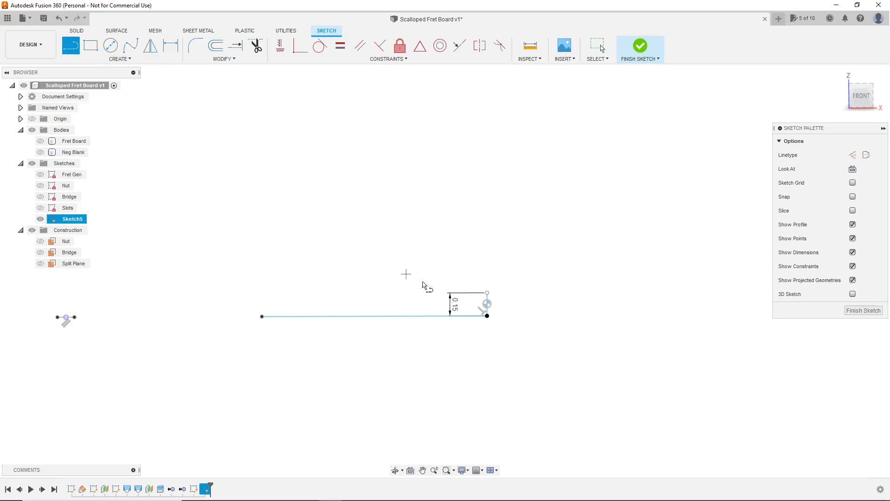
pyautogui.click(487, 293)
pyautogui.scroll(-2, 490, 293)
pyautogui.scroll(-8, 558, 304)
pyautogui.scroll(5, 380, 295)
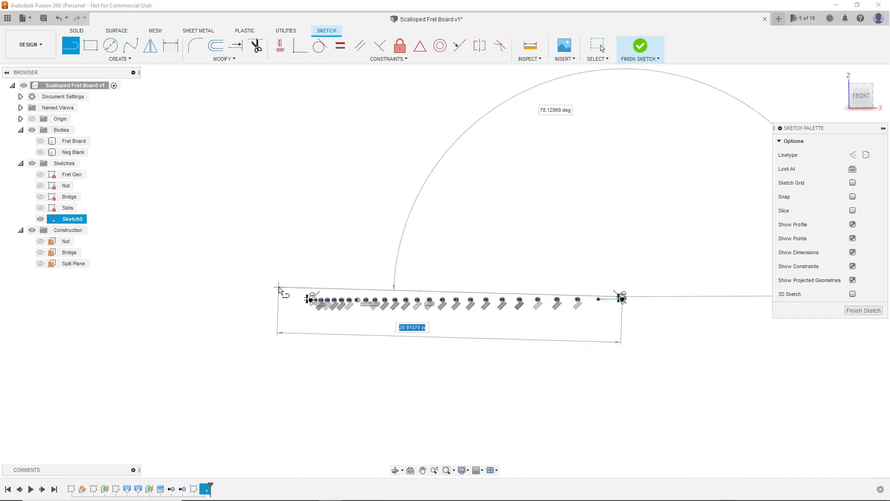
pyautogui.scroll(5, 306, 258)
pyautogui.moveTo(332, 279); pyautogui.dragTo(473, 280, button='middle')
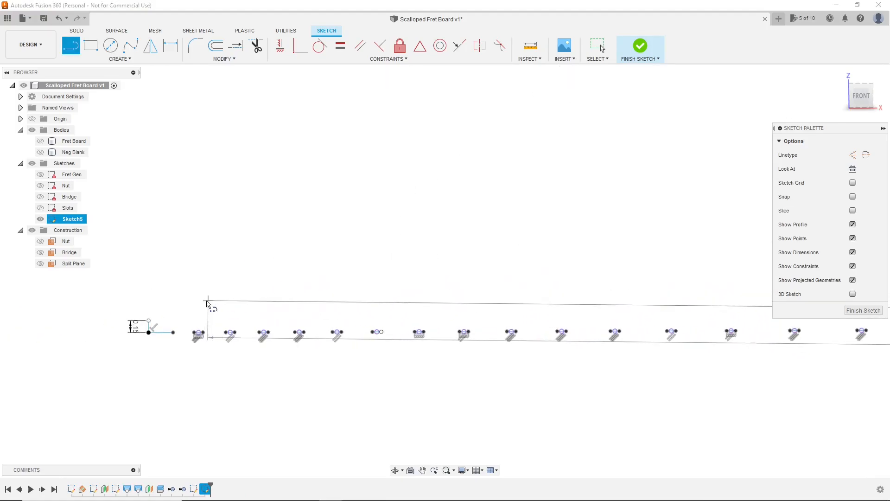
pyautogui.scroll(5, 202, 297)
pyautogui.click(111, 336)
pyautogui.press('Escape')
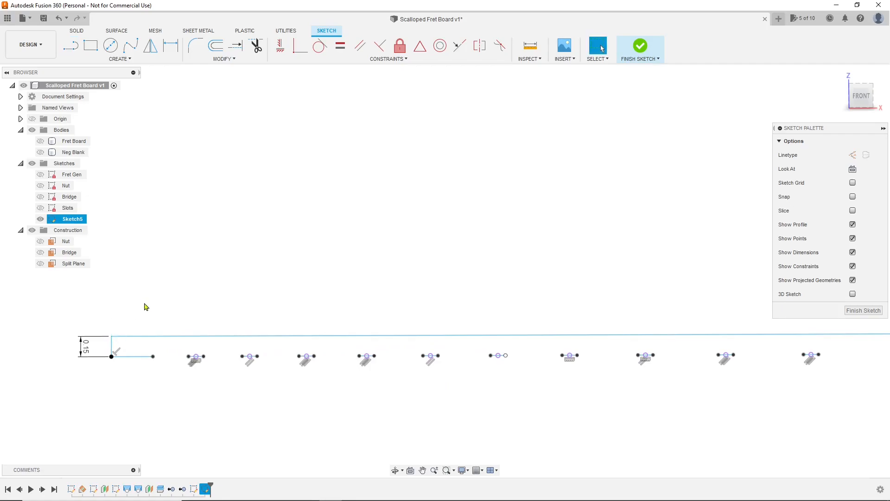
pyautogui.moveTo(141, 307); pyautogui.dragTo(300, 250, button='middle')
pyautogui.scroll(3, 302, 256)
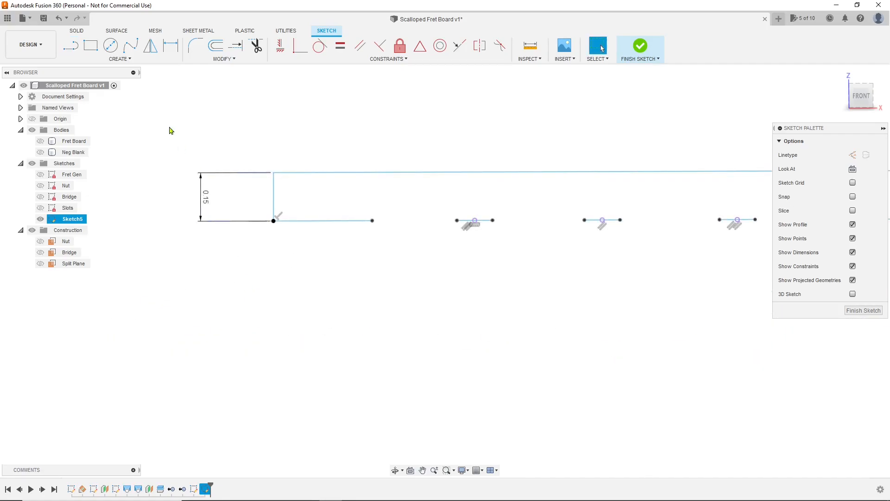
# Draw a 0.05 in line downward from the left corner point, perpendicular to the left end line.
pyautogui.click(69, 46)
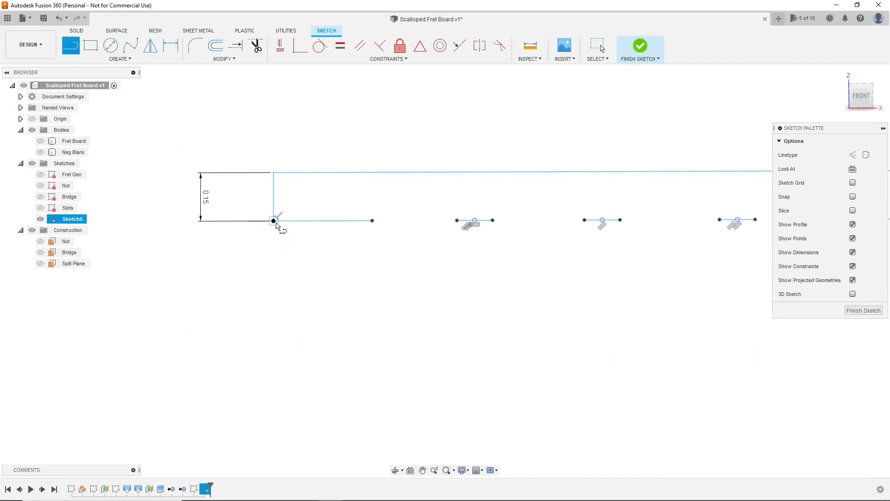
pyautogui.click(273, 221)
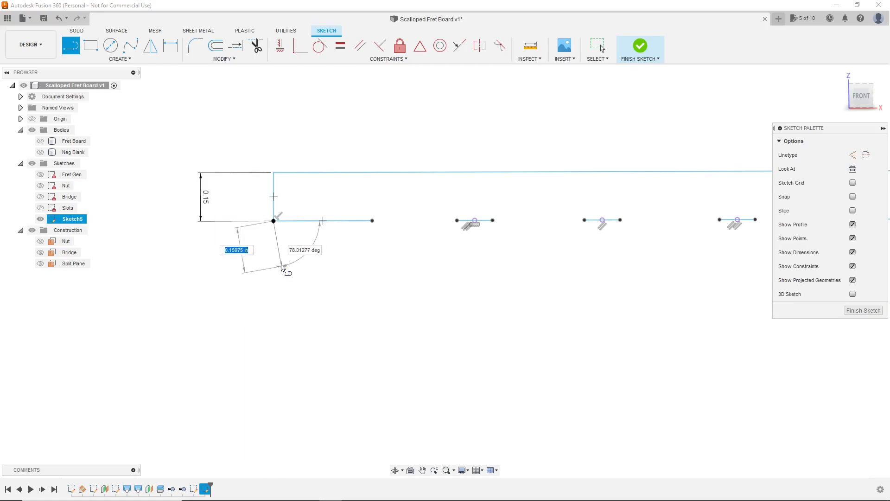
pyautogui.scroll(4, 269, 259)
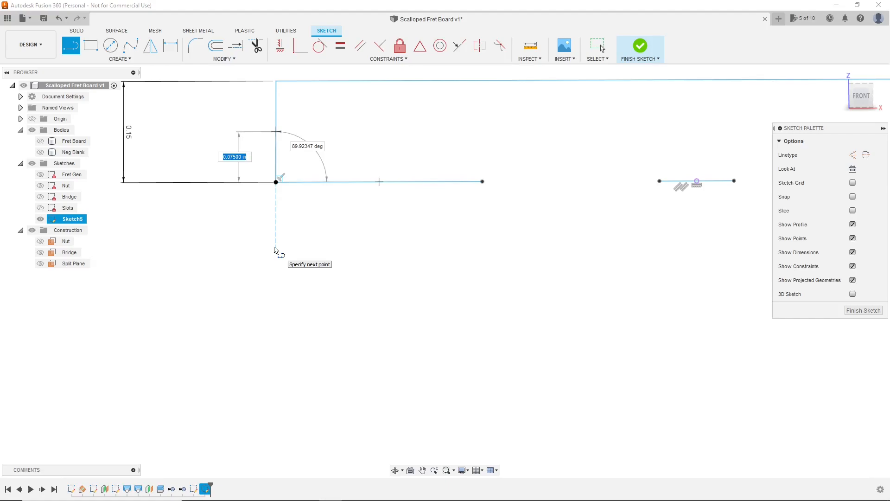
pyautogui.press('BackSpace')
pyautogui.press('Tab')
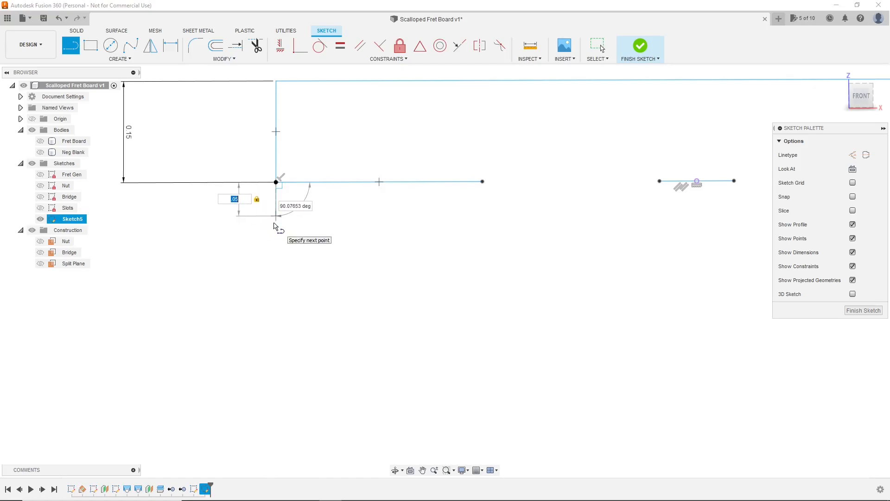
pyautogui.press('Return')
pyautogui.press('Escape')
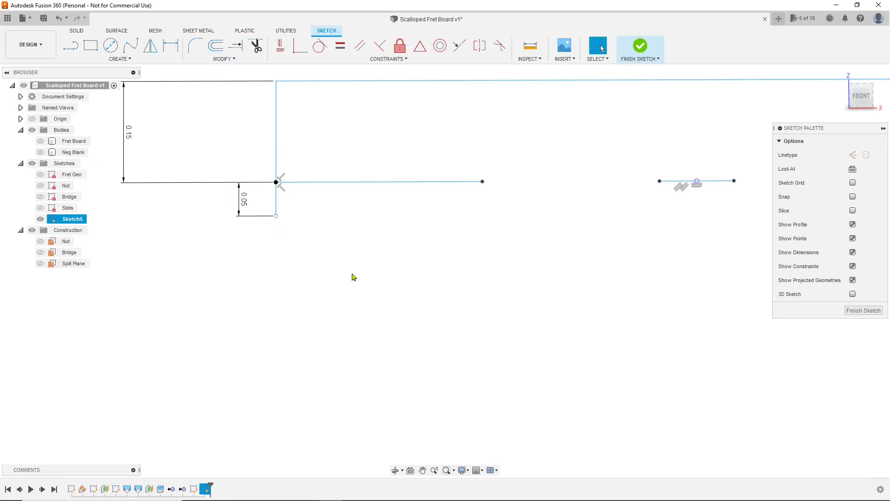
# Draw a 0.05 in line downward from the right corner point, perpendicular to the right end line.
pyautogui.scroll(-10, 353, 277)
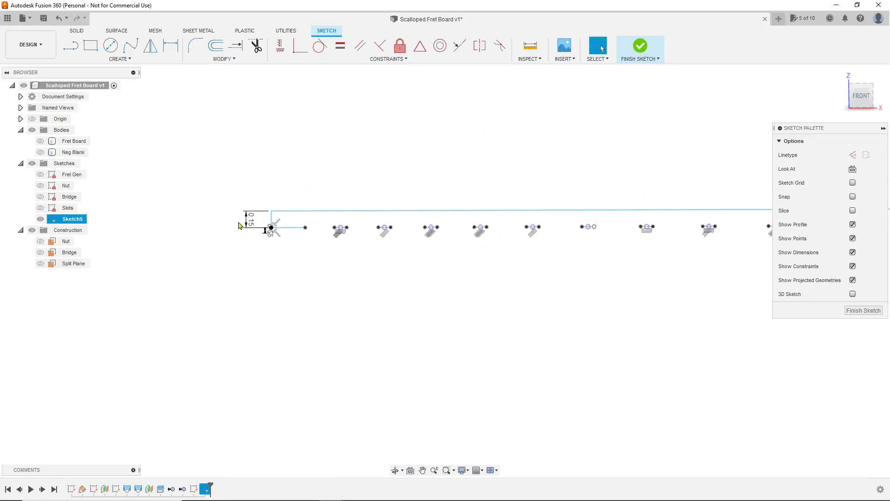
pyautogui.scroll(-3, 232, 216)
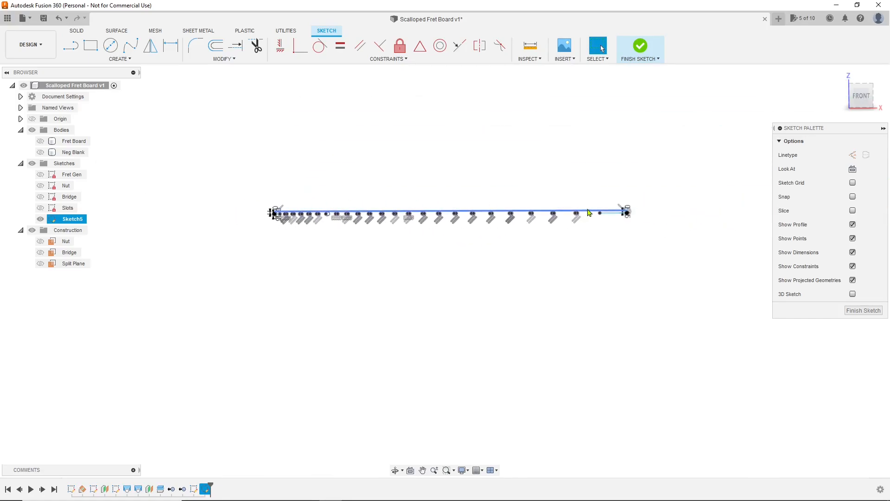
pyautogui.scroll(3, 657, 224)
pyautogui.scroll(8, 657, 224)
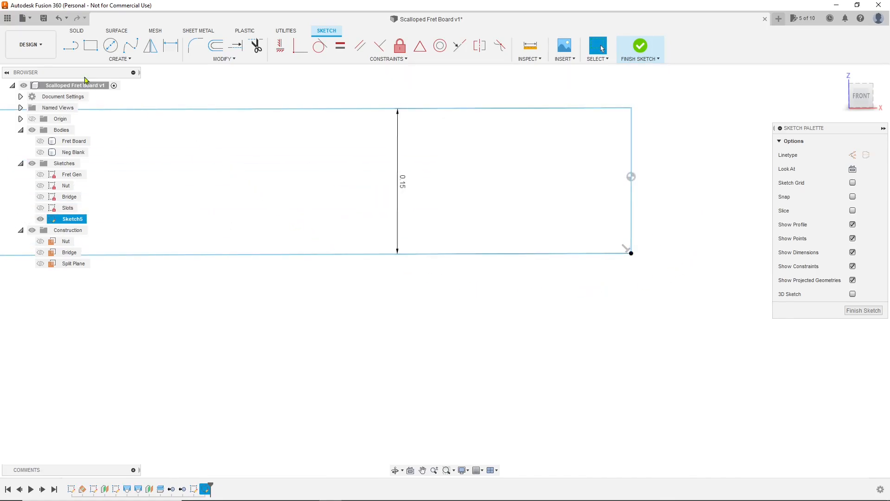
pyautogui.click(72, 46)
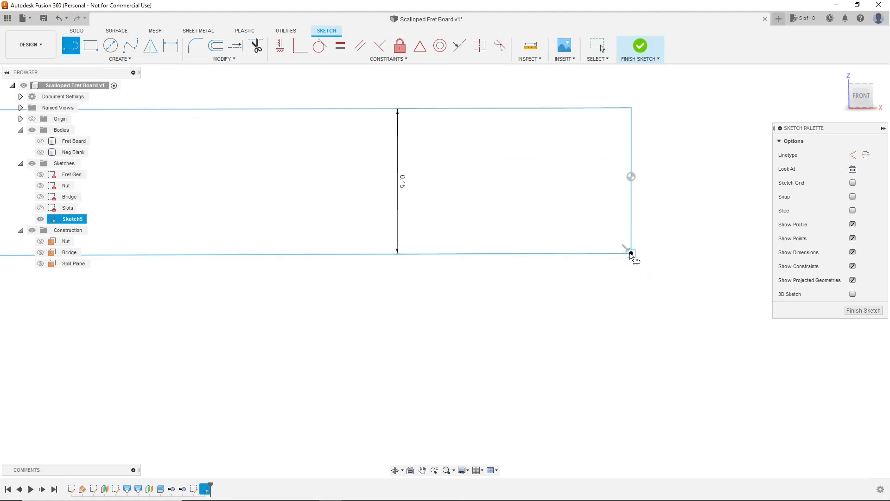
pyautogui.click(631, 253)
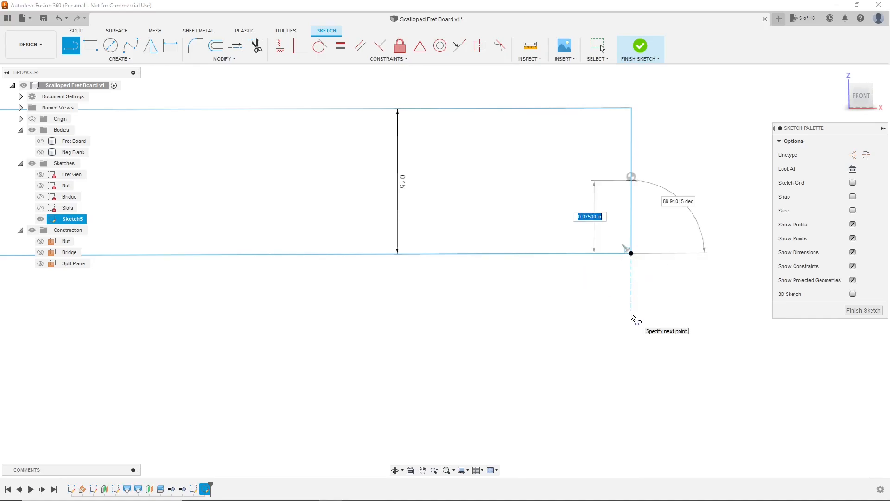
pyautogui.press('BackSpace')
pyautogui.press('Tab')
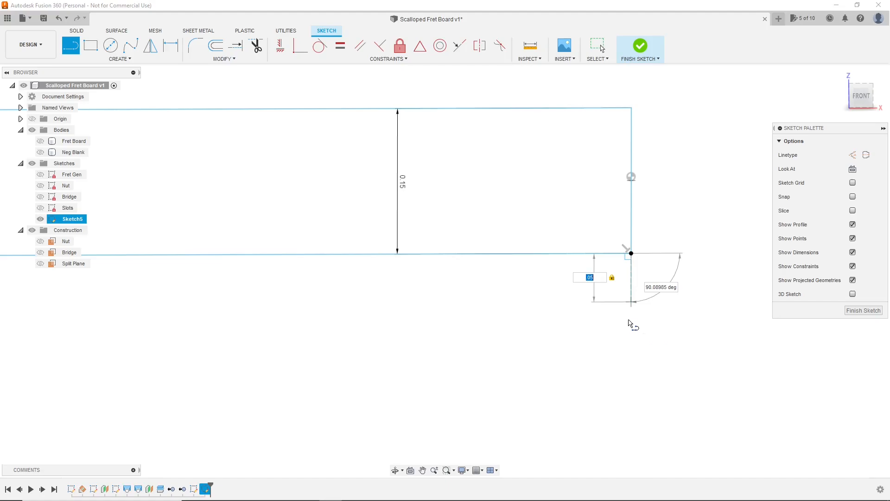
pyautogui.click(629, 323)
pyautogui.press('Escape')
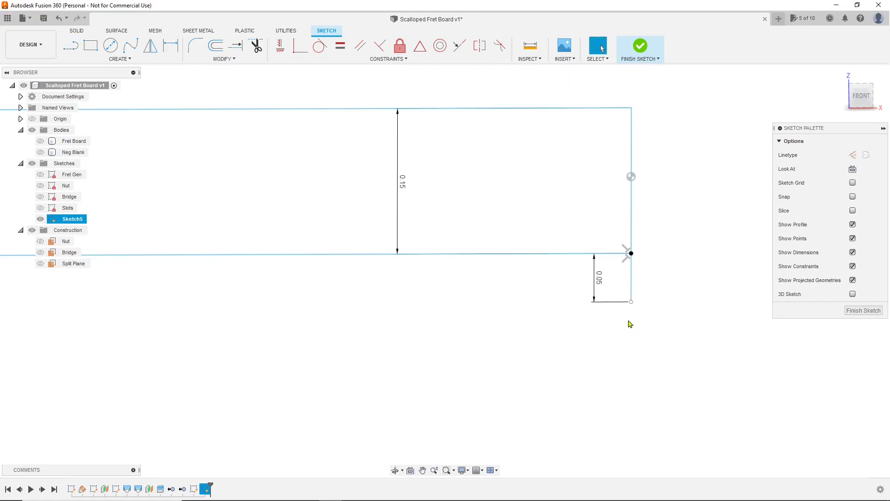
# Join the lower ends of the two 0.05 in lines with a long line and convert it to construction geometry.
pyautogui.click(70, 45)
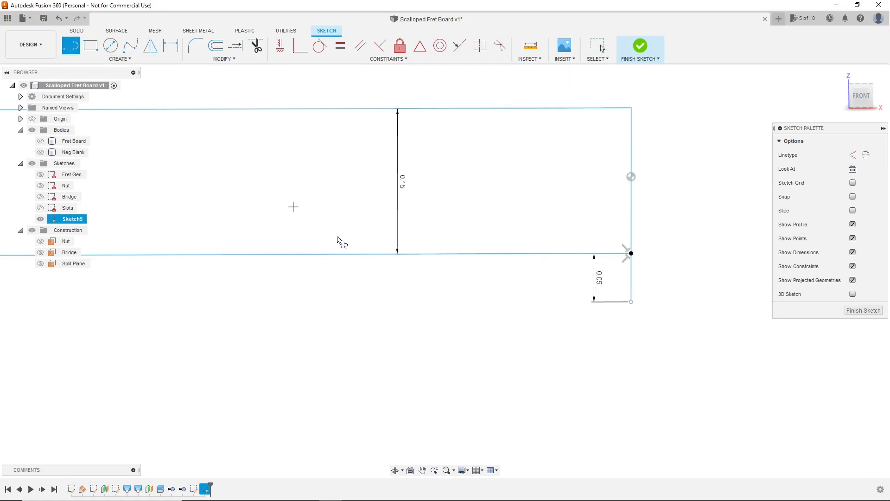
pyautogui.click(631, 302)
pyautogui.scroll(-8, 637, 303)
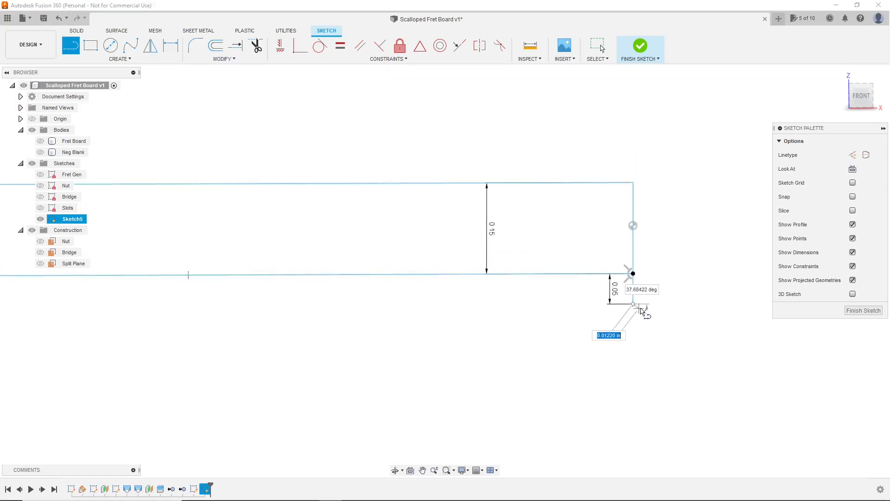
pyautogui.scroll(-3, 647, 297)
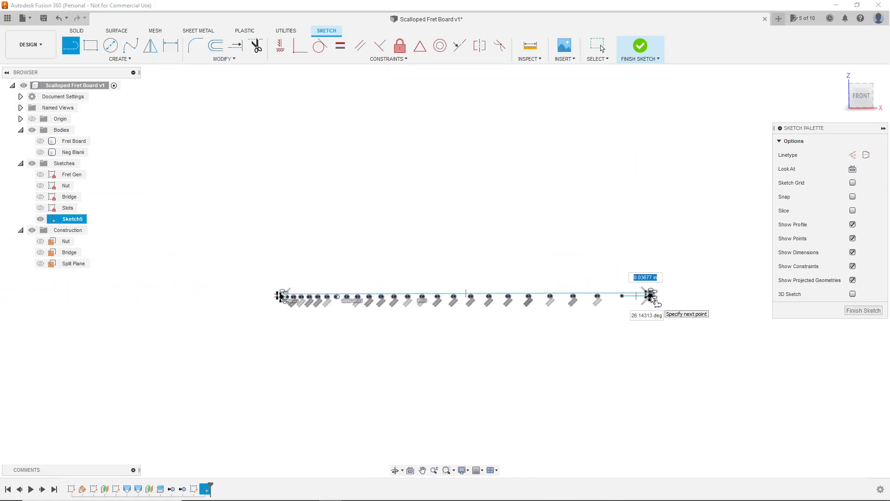
pyautogui.scroll(4, 357, 338)
pyautogui.scroll(5, 299, 284)
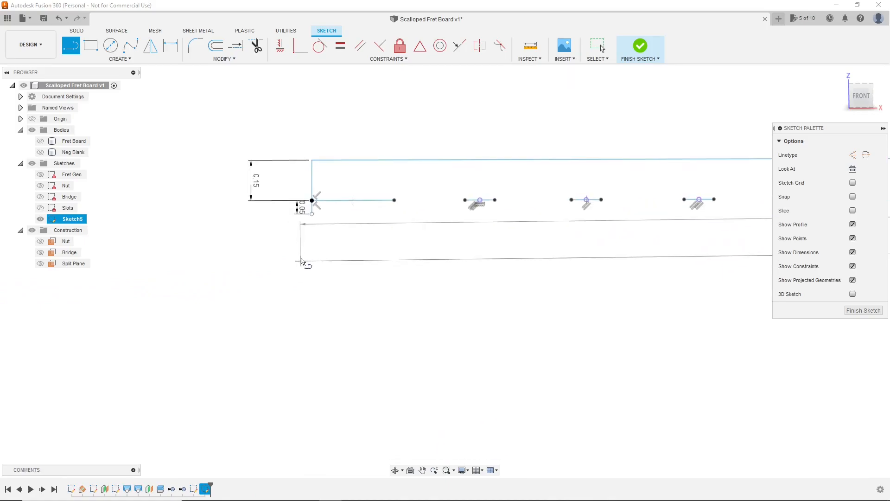
pyautogui.click(320, 177)
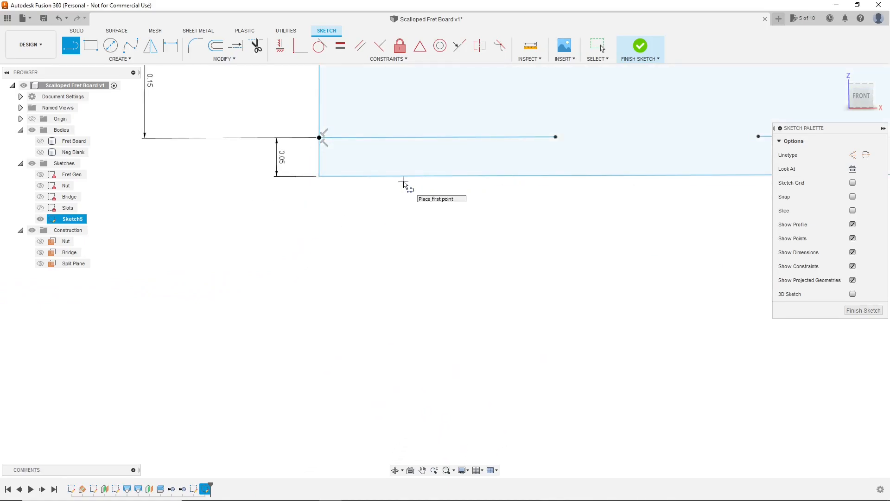
pyautogui.press('Escape')
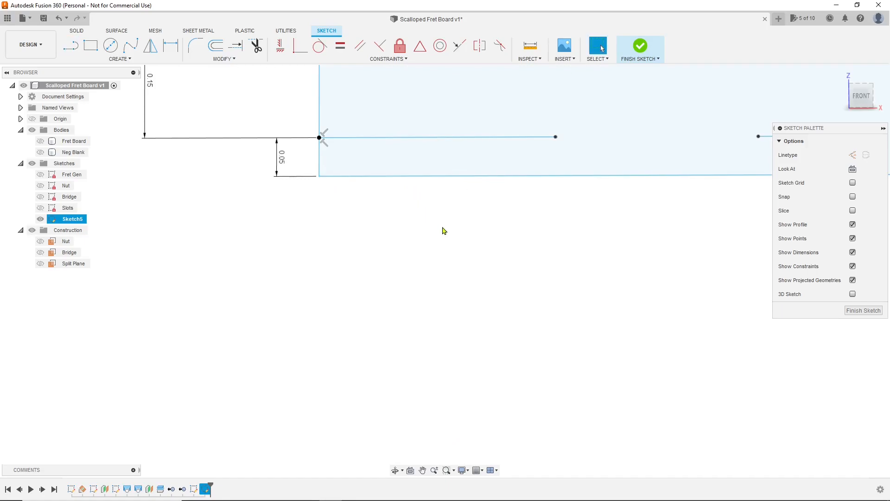
pyautogui.click(418, 178)
pyautogui.press('x')
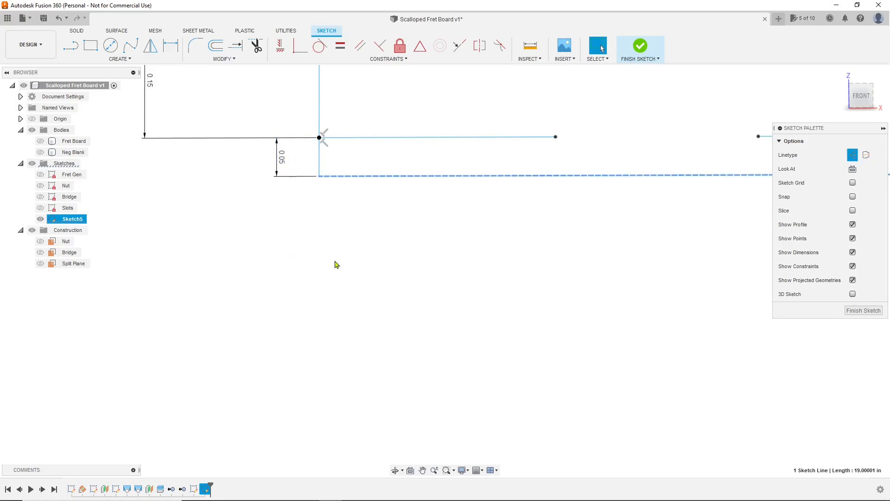
# Draw a three-point arc from the left end line to the first fret's flat segment, tangent to the construction line.
pyautogui.moveTo(439, 245); pyautogui.dragTo(215, 301, button='middle')
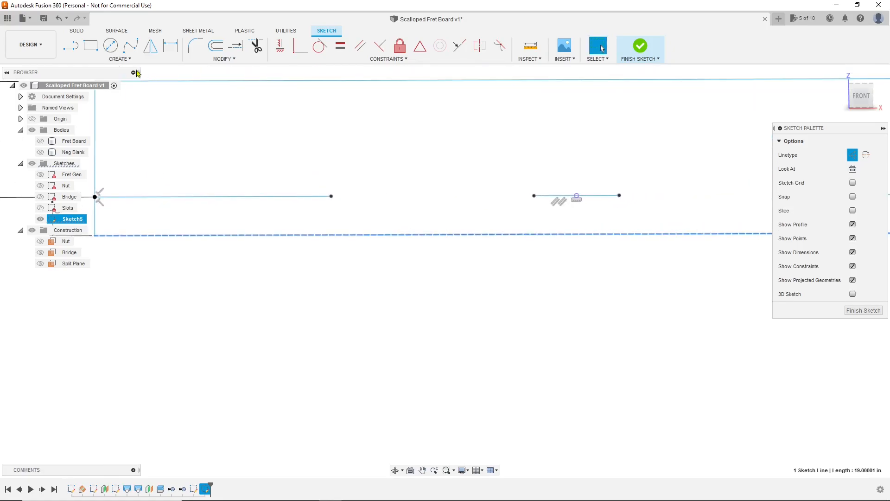
pyautogui.click(126, 59)
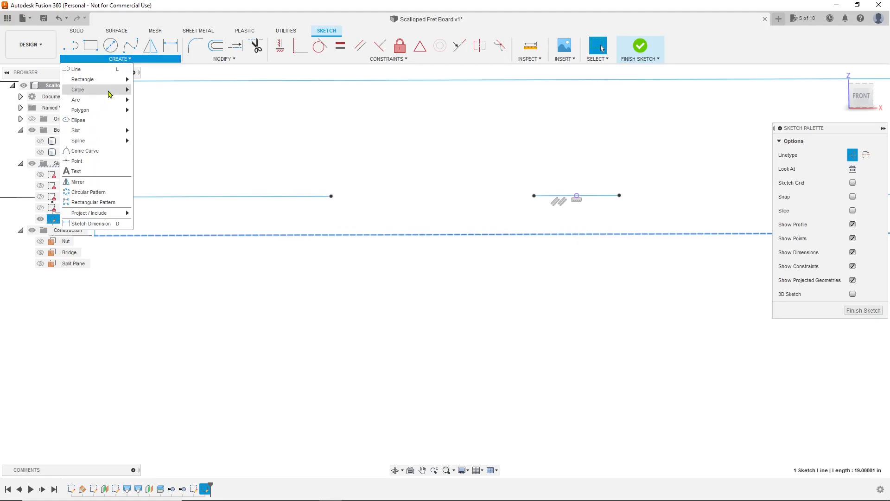
pyautogui.click(144, 100)
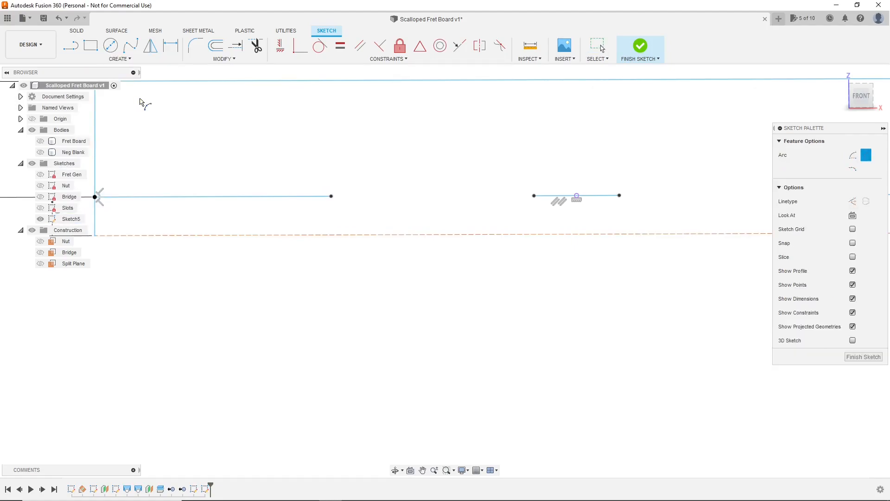
pyautogui.click(331, 196)
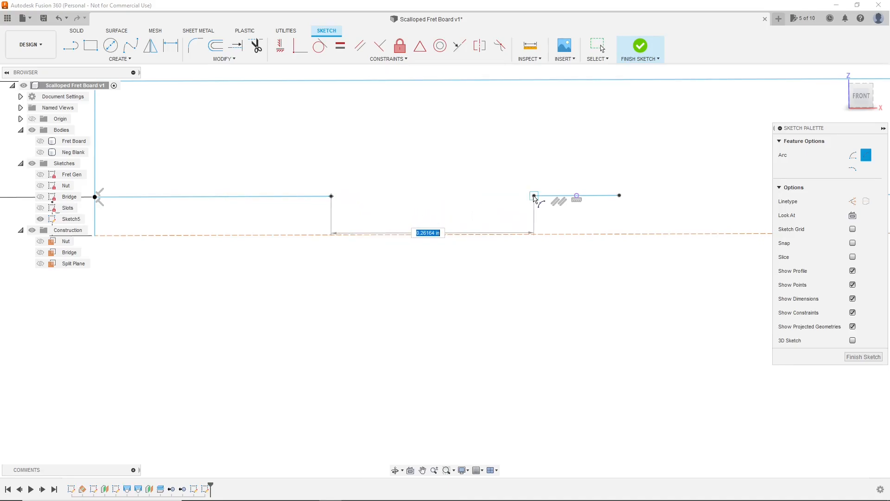
pyautogui.click(534, 196)
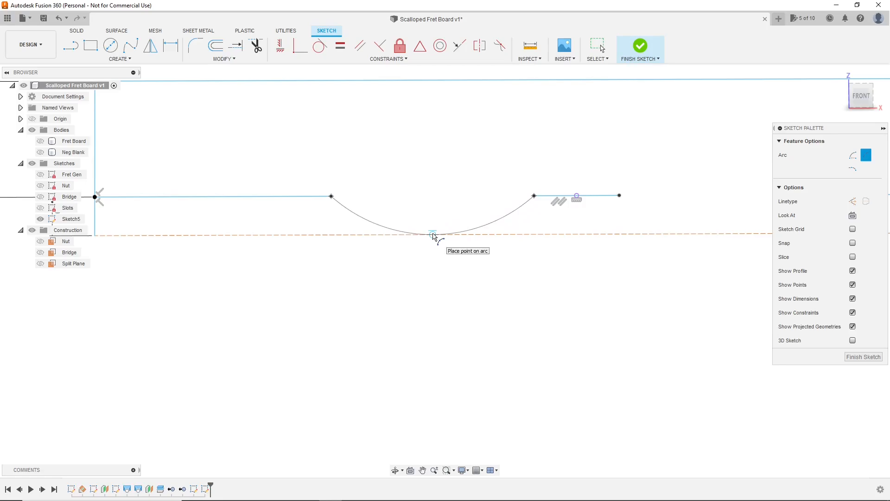
pyautogui.click(434, 235)
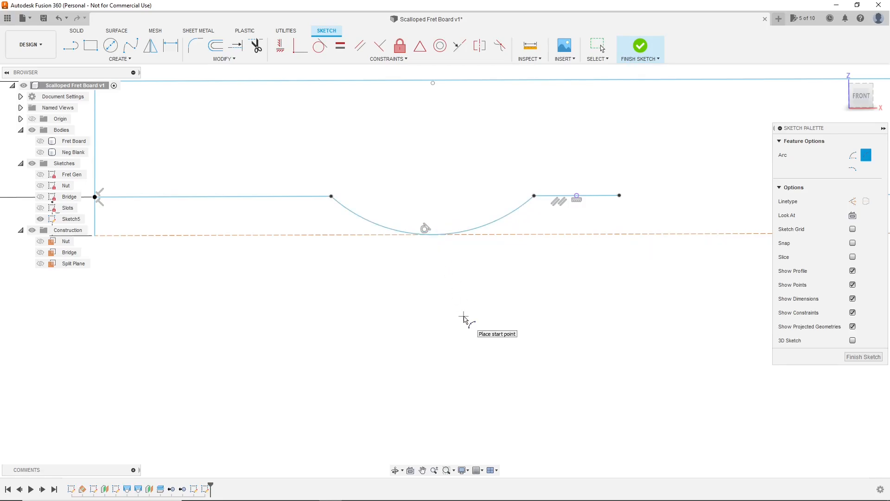
# Draw three-point arcs across the following gaps between neighbouring fret segments, each tangent to the dashed construction line.
pyautogui.moveTo(603, 262); pyautogui.dragTo(115, 337, button='middle')
pyautogui.click(136, 272)
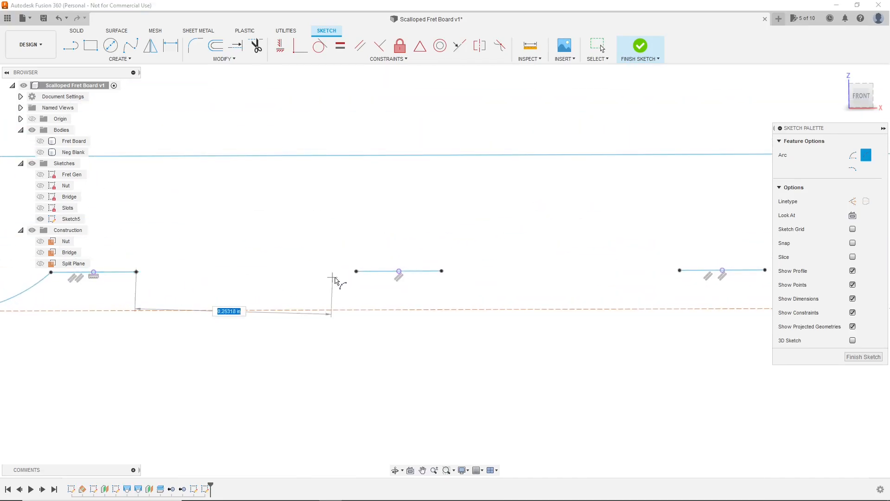
pyautogui.click(355, 271)
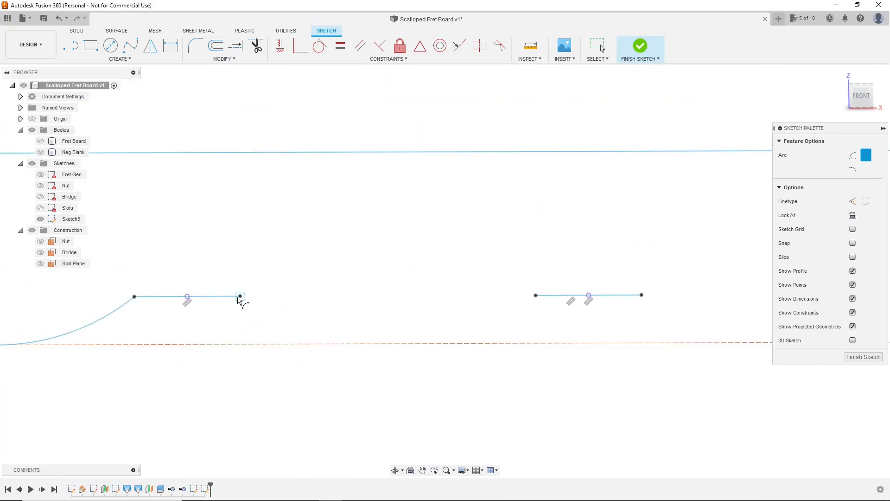
pyautogui.click(240, 295)
pyautogui.click(535, 295)
pyautogui.click(388, 344)
pyautogui.moveTo(626, 380); pyautogui.dragTo(138, 387, button='middle')
pyautogui.click(155, 305)
pyautogui.click(473, 303)
pyautogui.click(302, 360)
pyautogui.click(350, 346)
pyautogui.scroll(-2, 343, 318)
pyautogui.click(640, 332)
pyautogui.click(253, 347)
pyautogui.click(254, 304)
pyautogui.click(539, 304)
pyautogui.click(396, 329)
pyautogui.click(129, 323)
pyautogui.click(433, 323)
pyautogui.click(278, 349)
pyautogui.moveTo(580, 331); pyautogui.dragTo(326, 322, button='middle')
pyautogui.click(172, 301)
pyautogui.click(511, 301)
pyautogui.click(304, 323)
pyautogui.click(129, 300)
pyautogui.click(494, 300)
pyautogui.click(313, 323)
pyautogui.hotkey('ctrl', 'z')
pyautogui.click(129, 301)
pyautogui.click(494, 300)
pyautogui.click(313, 323)
pyautogui.moveTo(554, 308); pyautogui.dragTo(263, 332, button='middle')
pyautogui.scroll(2, 336, 358)
pyautogui.scroll(-3, 215, 381)
# Draw the final three-point arc from the last short fret segment to the right end line, tangent to the construction line.
pyautogui.click(208, 350)
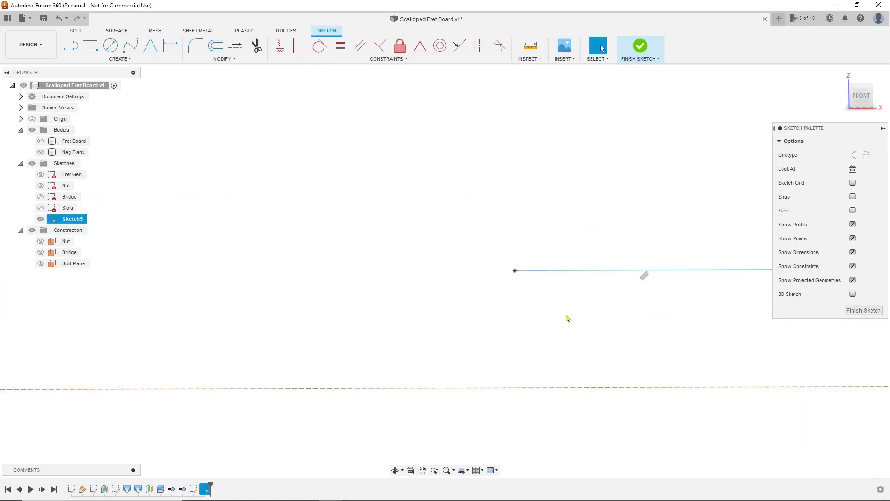
pyautogui.click(577, 259)
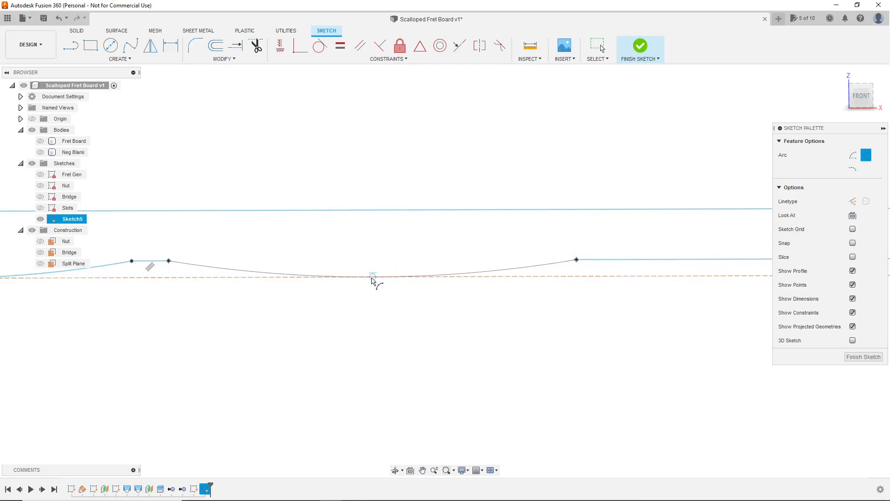
pyautogui.click(372, 277)
pyautogui.press('Escape')
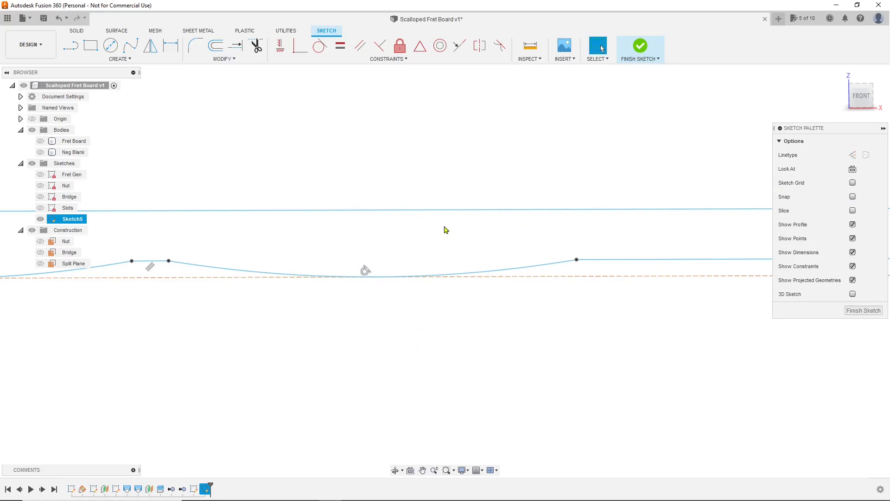
# Inspect the row of arcs and flat segments along the full length of the fret board profile.
pyautogui.scroll(-5, 521, 241)
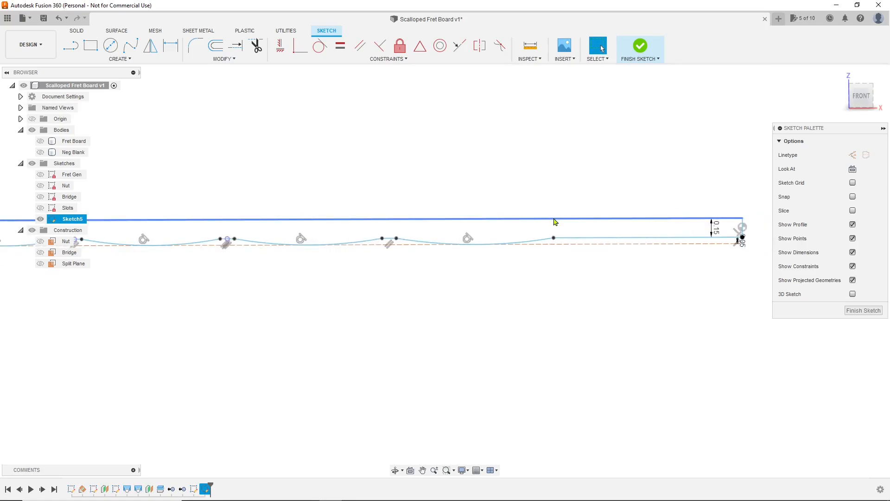
pyautogui.scroll(-1, 500, 229)
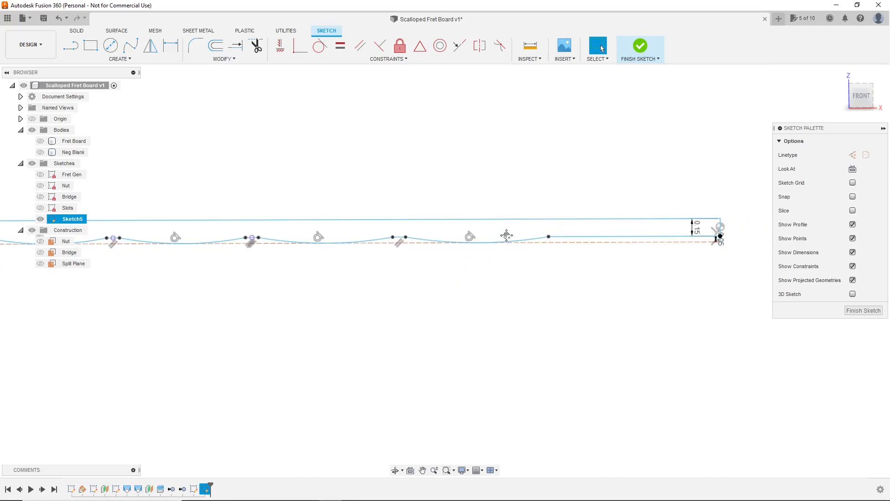
pyautogui.scroll(-3, 679, 230)
pyautogui.scroll(-5, 679, 229)
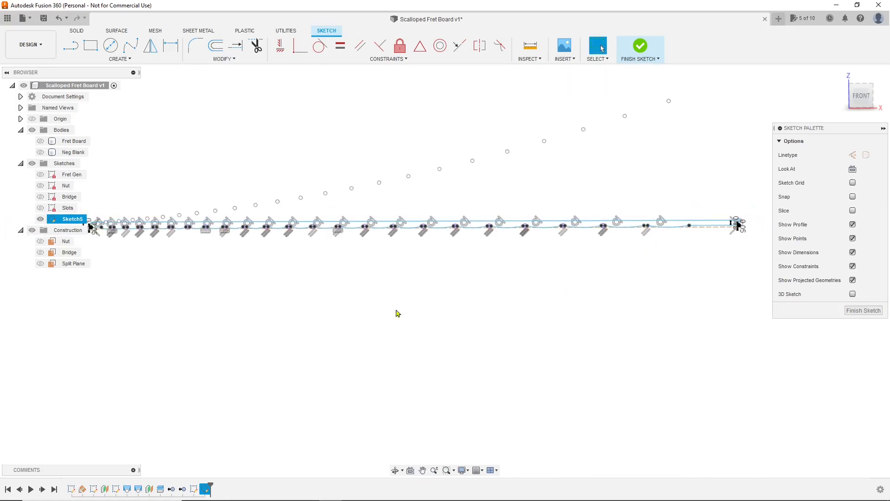
pyautogui.scroll(3, 332, 296)
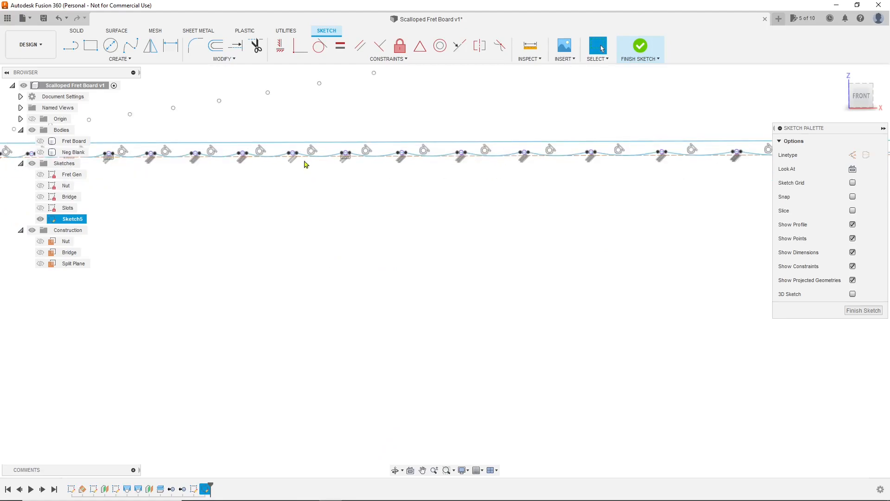
pyautogui.scroll(5, 242, 147)
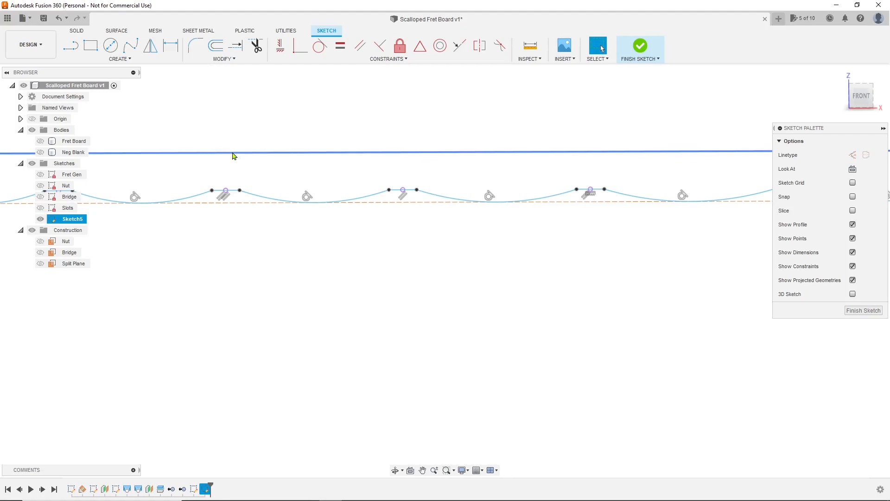
# Inspect the joints between the flat fret segments and arcs along the profile for gaps.
pyautogui.scroll(6, 348, 190)
pyautogui.scroll(5, 441, 171)
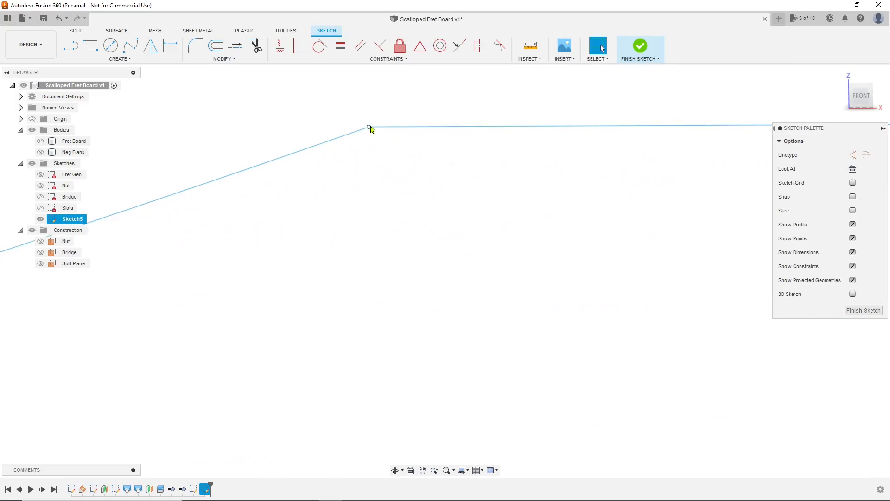
pyautogui.scroll(-4, 408, 167)
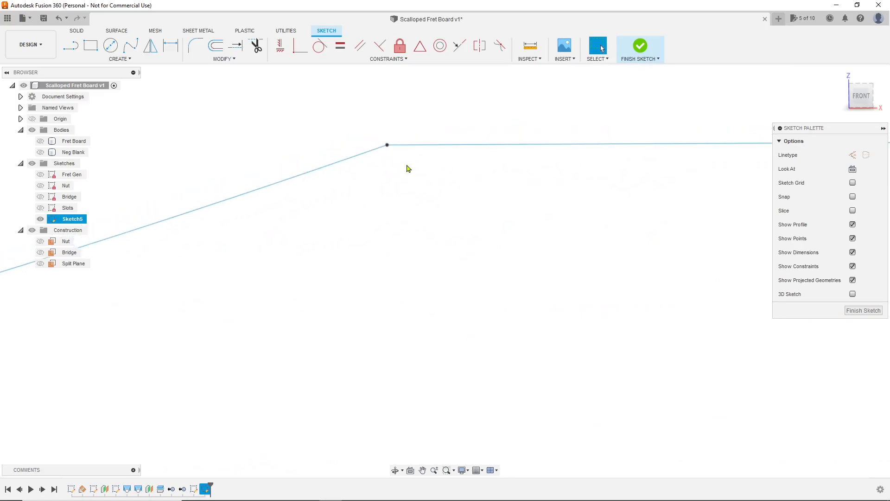
pyautogui.scroll(-5, 533, 180)
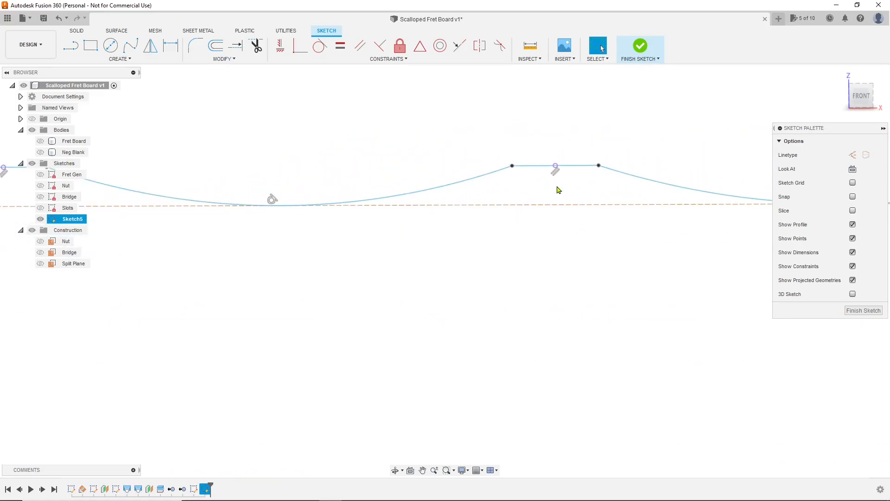
pyautogui.moveTo(221, 247); pyautogui.dragTo(596, 300, button='middle')
pyautogui.scroll(-1, 325, 314)
pyautogui.moveTo(325, 314)
pyautogui.mouseDown(button='middle')
pyautogui.moveTo(513, 266)
pyautogui.moveTo(654, 253)
pyautogui.moveTo(397, 255)
pyautogui.mouseUp(button='middle')
pyautogui.press('Escape')
pyautogui.moveTo(571, 262)
pyautogui.mouseDown(button='middle')
pyautogui.moveTo(207, 273)
pyautogui.moveTo(235, 239)
pyautogui.moveTo(218, 239)
pyautogui.moveTo(302, 224)
pyautogui.moveTo(505, 222)
pyautogui.mouseUp(button='middle')
pyautogui.scroll(-6, 505, 222)
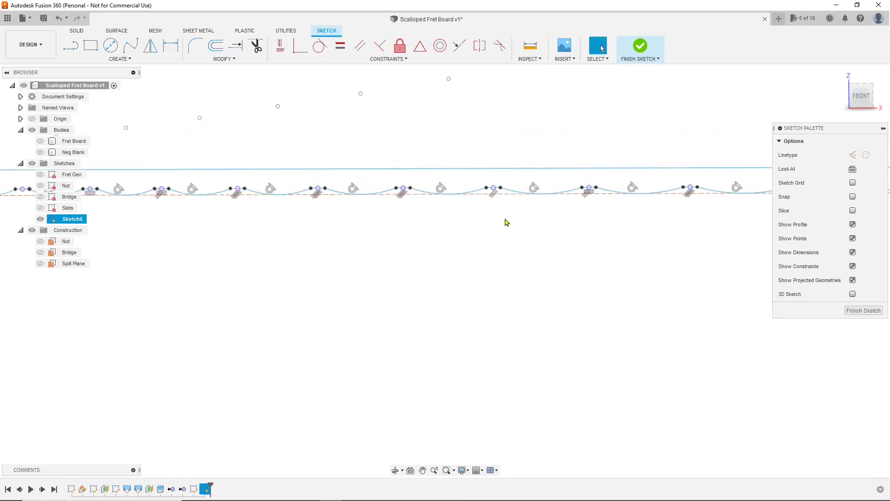
pyautogui.scroll(-2, 506, 221)
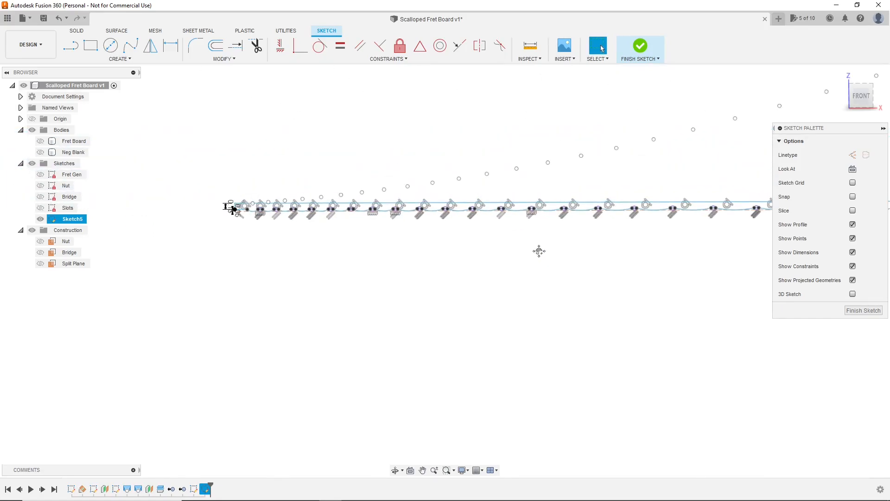
pyautogui.scroll(2, 461, 230)
pyautogui.scroll(-2, 443, 243)
pyautogui.moveTo(517, 246); pyautogui.dragTo(453, 260, button='middle')
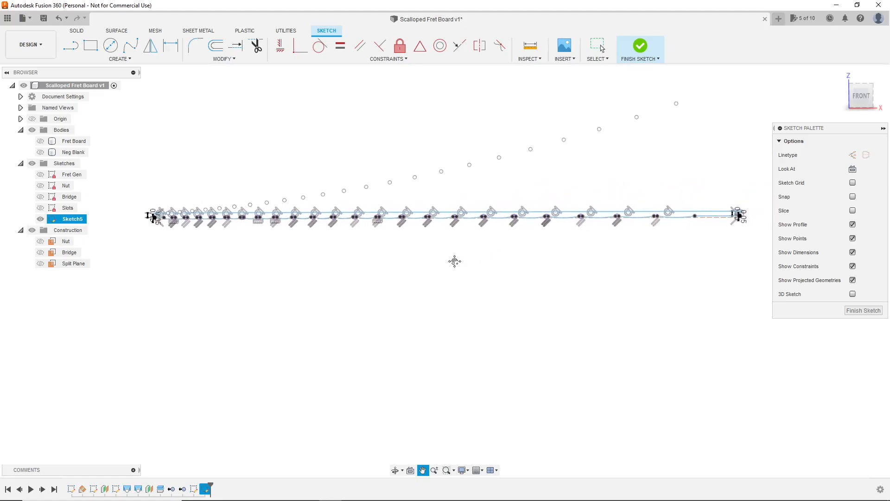
# Draw two connected slanted test lines crossing the scallop profile in an inverted V to divide it into sections.
pyautogui.click(72, 48)
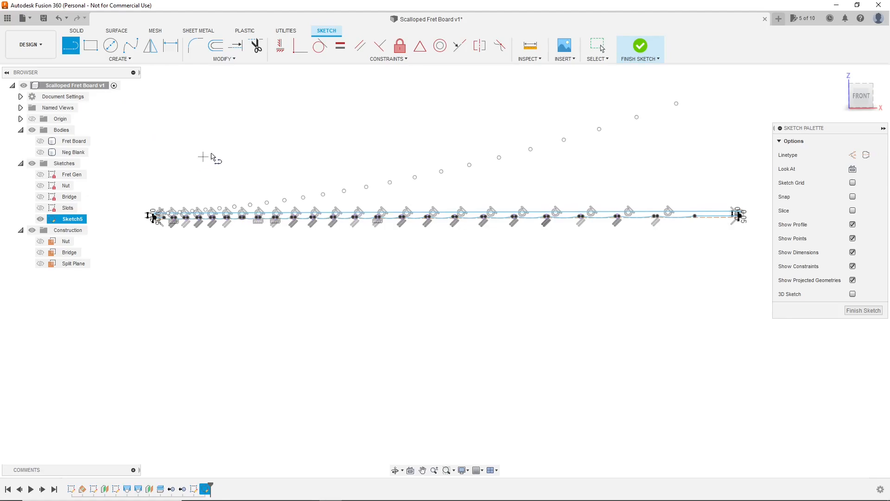
pyautogui.click(213, 285)
pyautogui.click(242, 161)
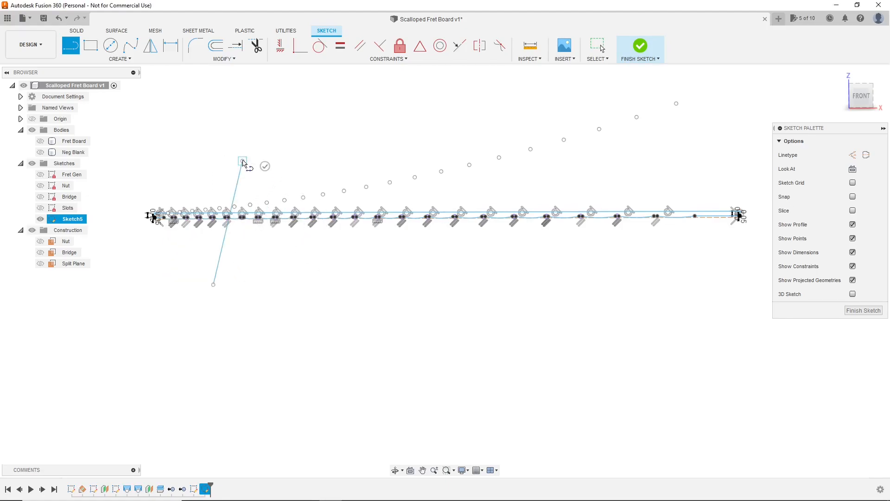
pyautogui.scroll(4, 264, 183)
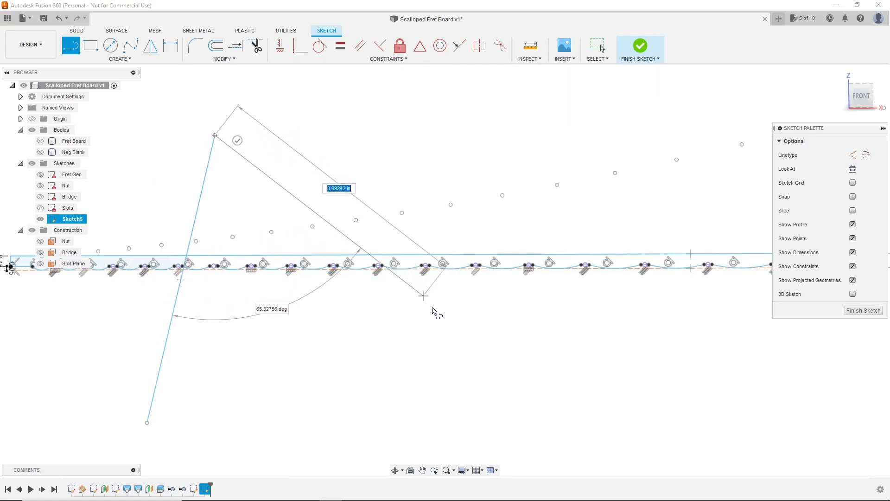
pyautogui.click(471, 348)
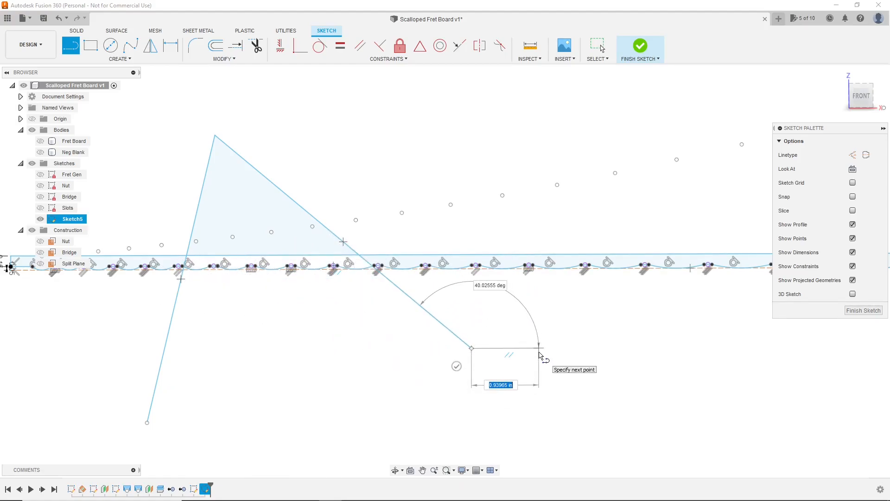
pyautogui.press('Escape')
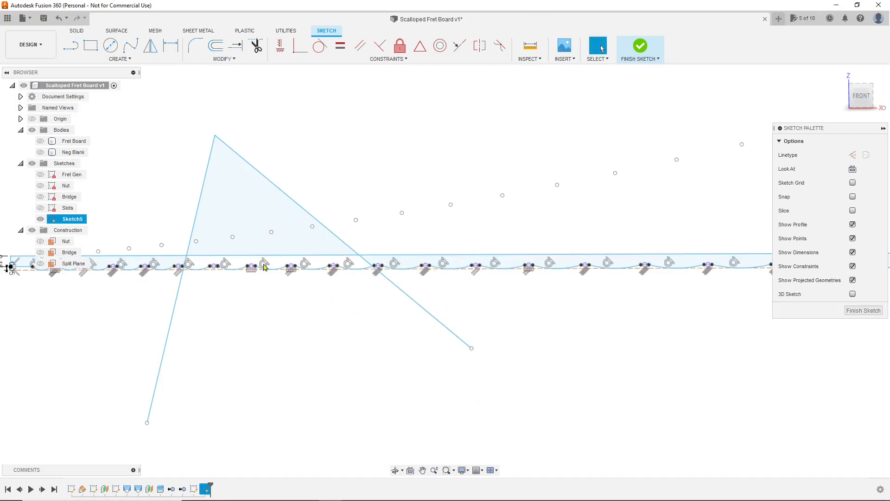
# Examine the flats and arcs between the two slanted test lines for an open joint.
pyautogui.scroll(8, 213, 297)
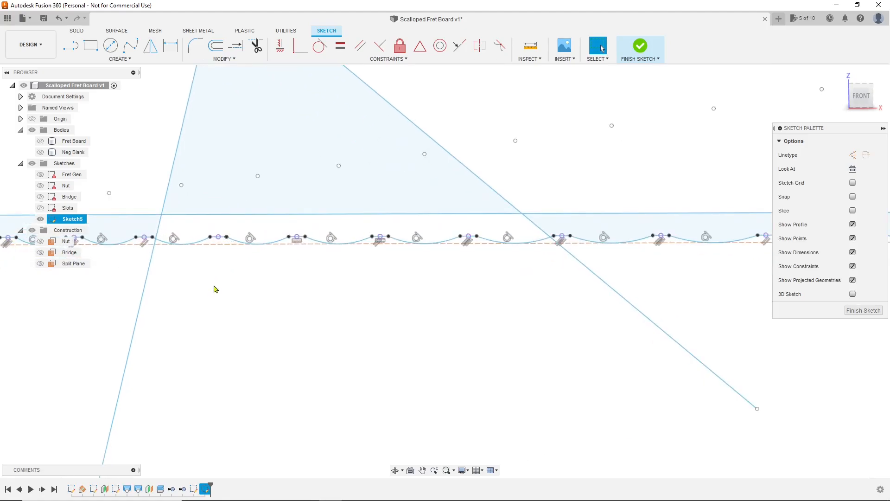
pyautogui.scroll(5, 233, 251)
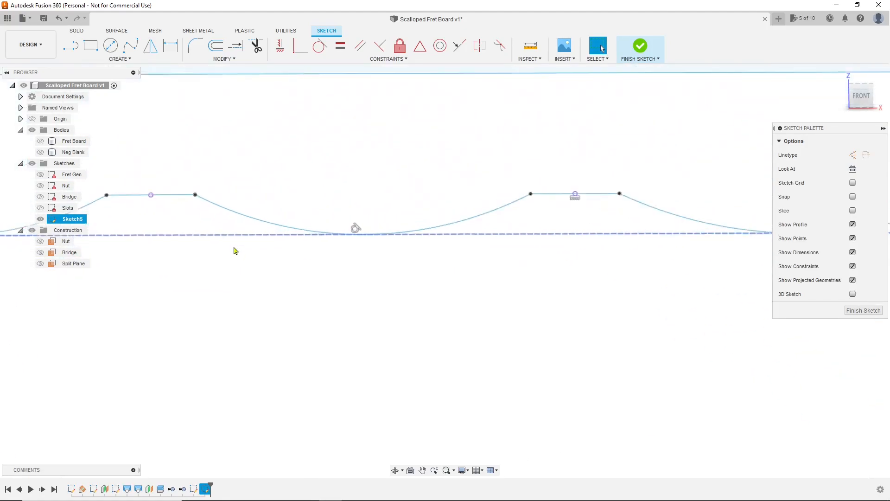
pyautogui.scroll(-3, 234, 250)
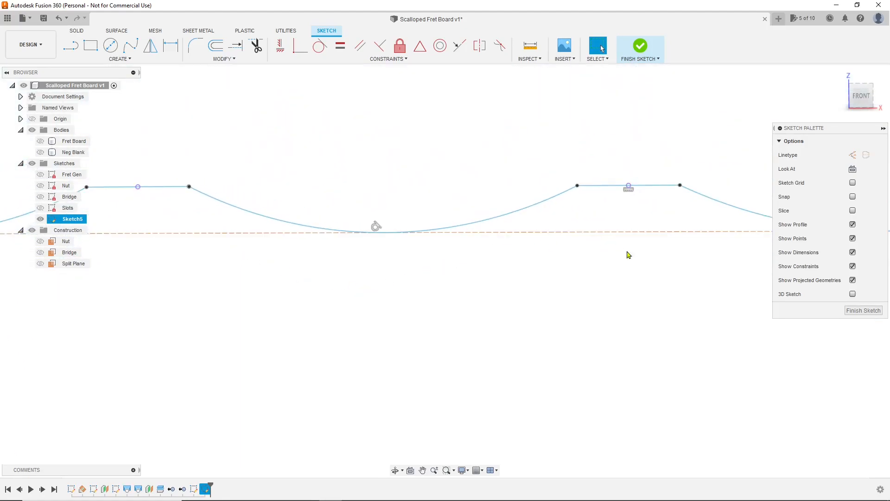
pyautogui.scroll(6, 695, 200)
pyautogui.scroll(-6, 645, 183)
pyautogui.scroll(-2, 570, 238)
pyautogui.scroll(6, 586, 274)
pyautogui.scroll(-8, 608, 221)
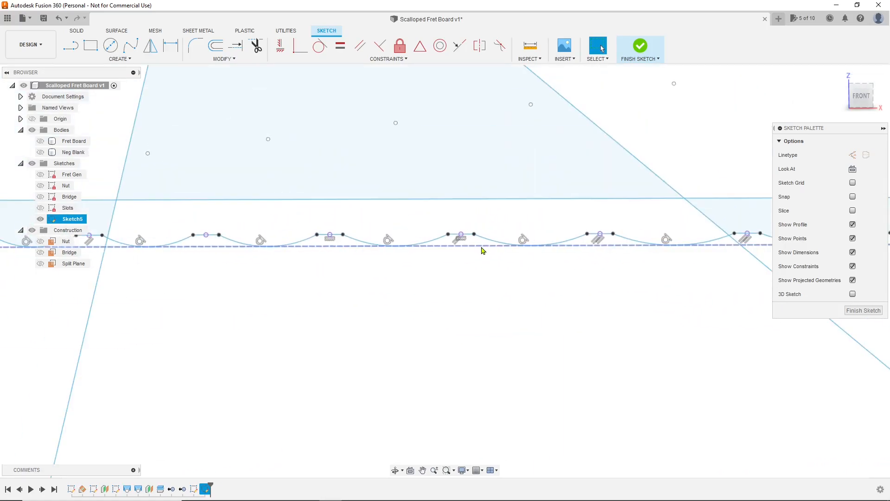
# Draw a near-vertical test line across the profile between the two slanted lines.
pyautogui.press('l')
pyautogui.click(364, 361)
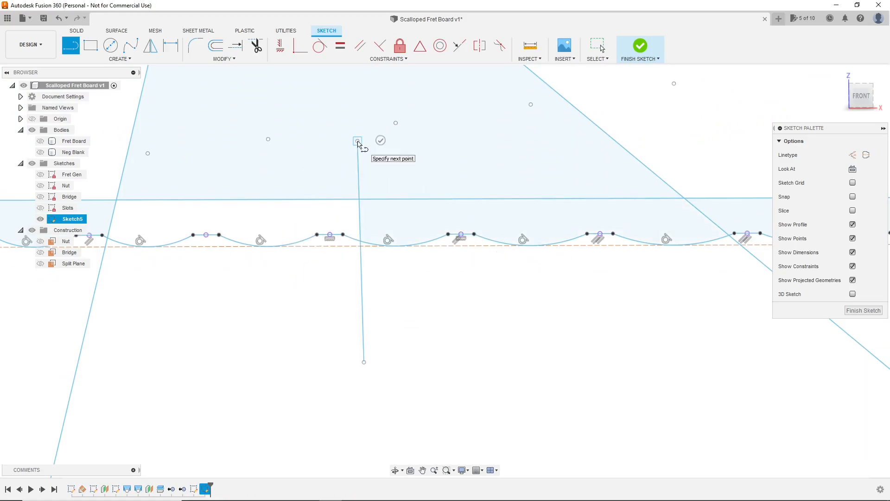
pyautogui.click(358, 141)
pyautogui.press('Escape')
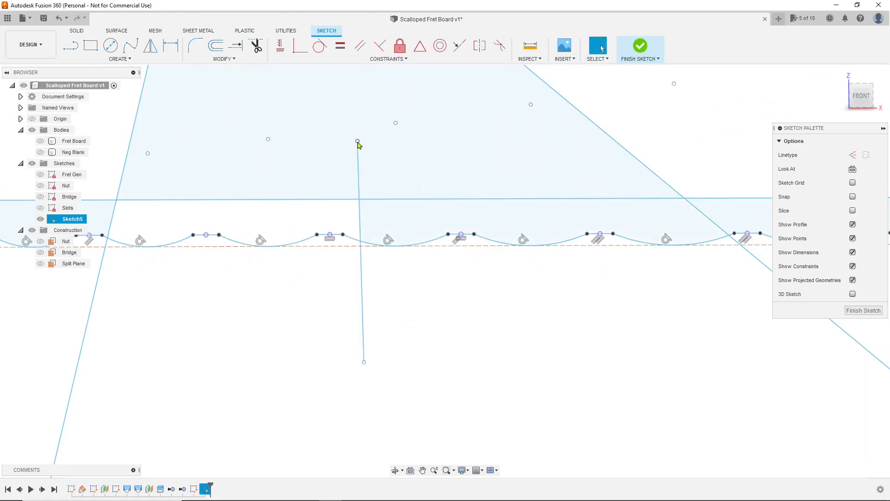
# Examine the ends of the flat segment between the left slanted line and the near-vertical line for a gap to the arcs.
pyautogui.scroll(3, 165, 255)
pyautogui.scroll(10, 198, 226)
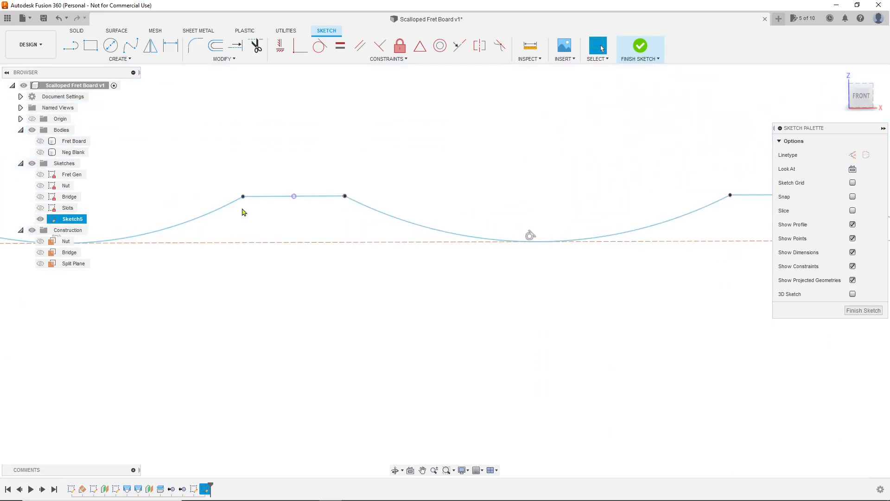
pyautogui.scroll(5, 336, 193)
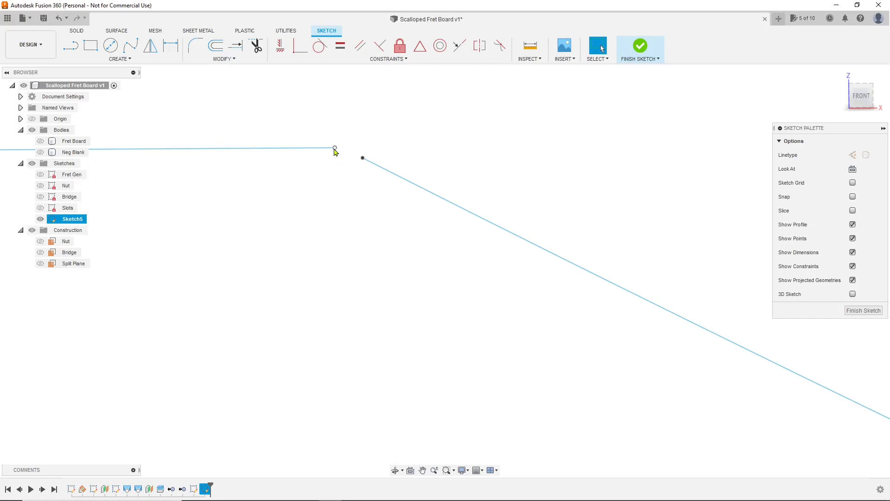
pyautogui.scroll(-3, 486, 222)
pyautogui.scroll(-5, 486, 222)
pyautogui.scroll(-3, 515, 294)
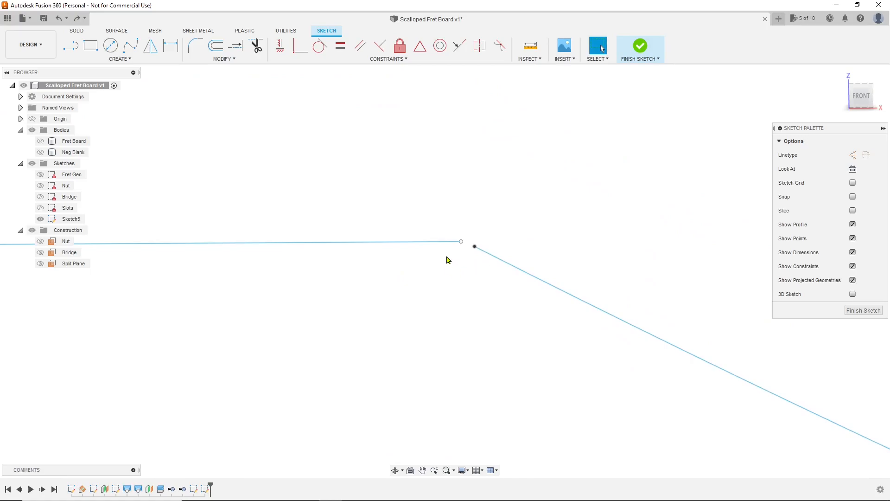
pyautogui.click(430, 243)
pyautogui.moveTo(475, 248)
pyautogui.mouseDown()
pyautogui.moveTo(542, 213)
pyautogui.moveTo(570, 217)
pyautogui.mouseUp()
pyautogui.scroll(4, 569, 214)
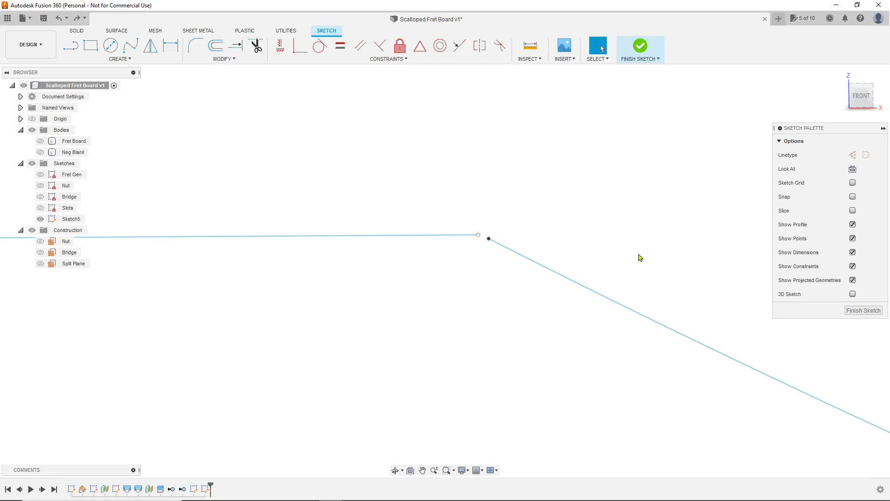
pyautogui.scroll(-1, 640, 257)
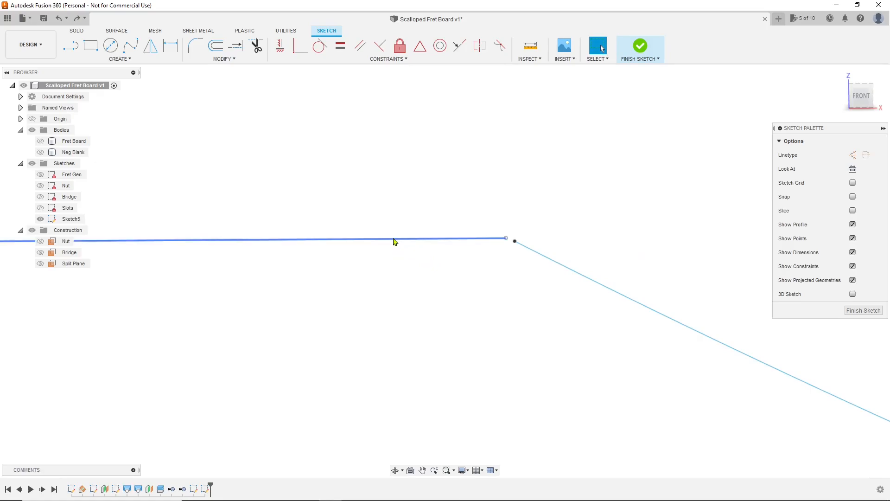
# Replace the disconnected flat segment with a new line joining the endpoints of the two neighbouring arcs.
pyautogui.click(394, 239)
pyautogui.press('Delete')
pyautogui.scroll(-5, 583, 302)
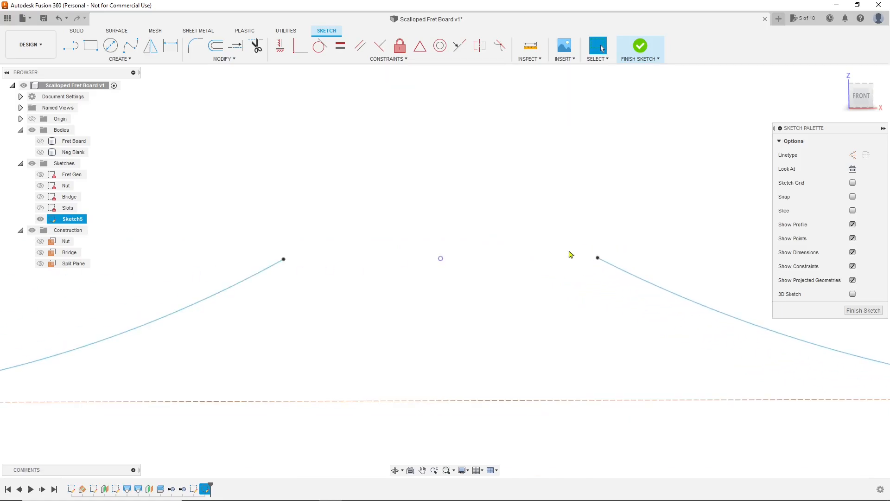
pyautogui.click(71, 45)
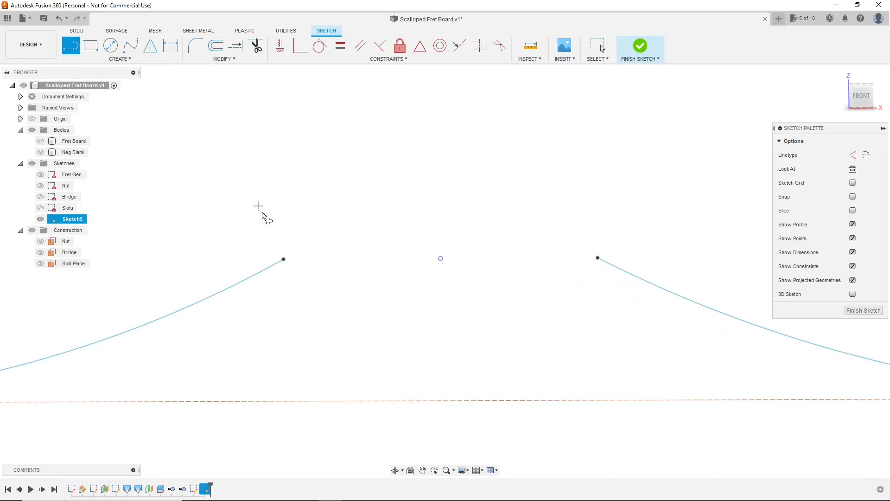
pyautogui.click(284, 259)
pyautogui.click(598, 259)
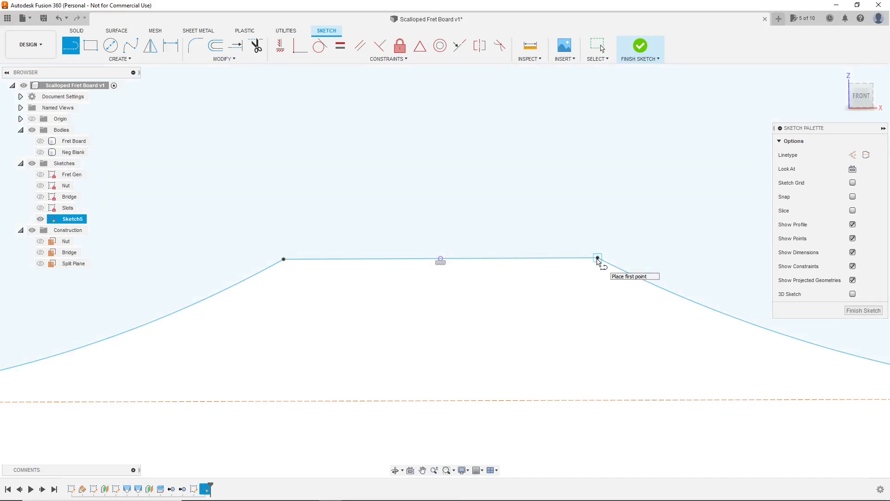
pyautogui.press('Escape')
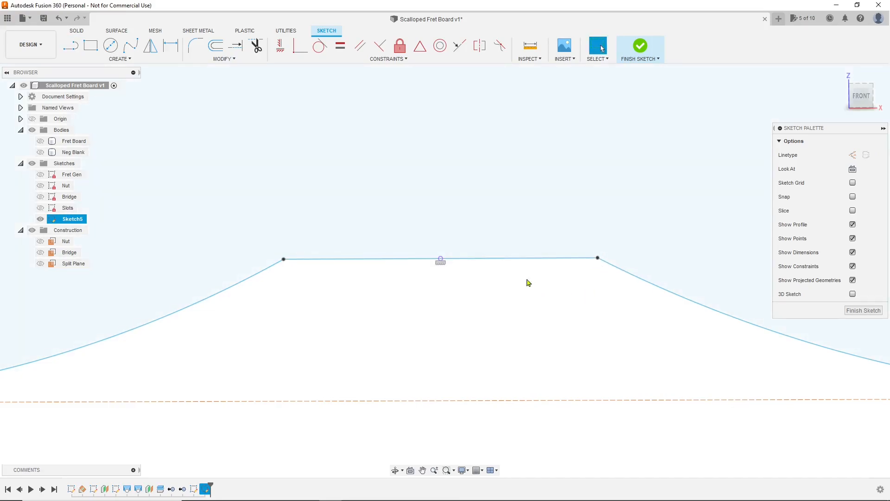
# Check the length of the redrawn flat segment.
pyautogui.click(500, 260)
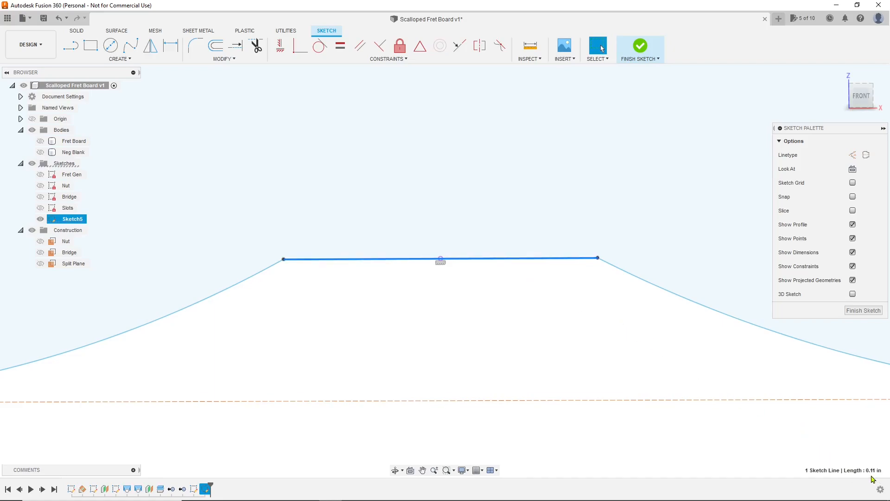
pyautogui.scroll(-8, 352, 300)
pyautogui.scroll(-5, 375, 297)
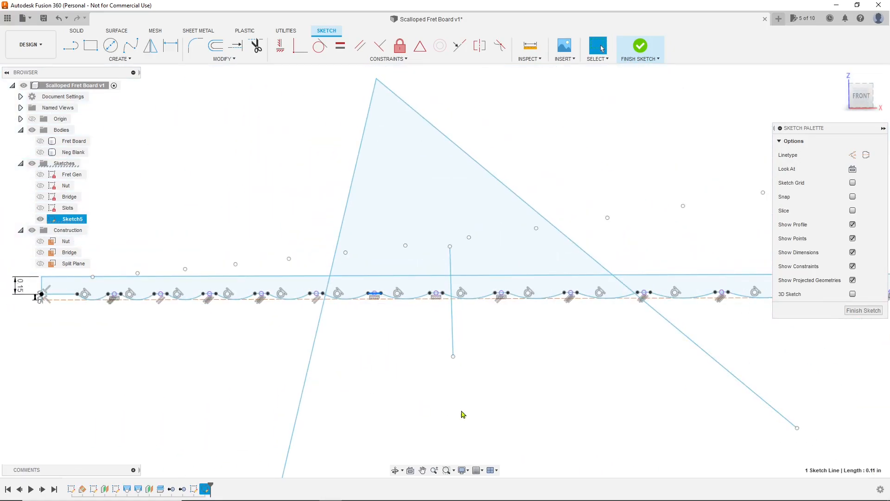
pyautogui.press('Escape')
# Delete the three test lines crossing the profile and finish the sketch.
pyautogui.scroll(-3, 538, 297)
pyautogui.moveTo(720, 367)
pyautogui.mouseDown()
pyautogui.moveTo(602, 388)
pyautogui.moveTo(368, 382)
pyautogui.moveTo(354, 344)
pyautogui.moveTo(362, 328)
pyautogui.mouseUp()
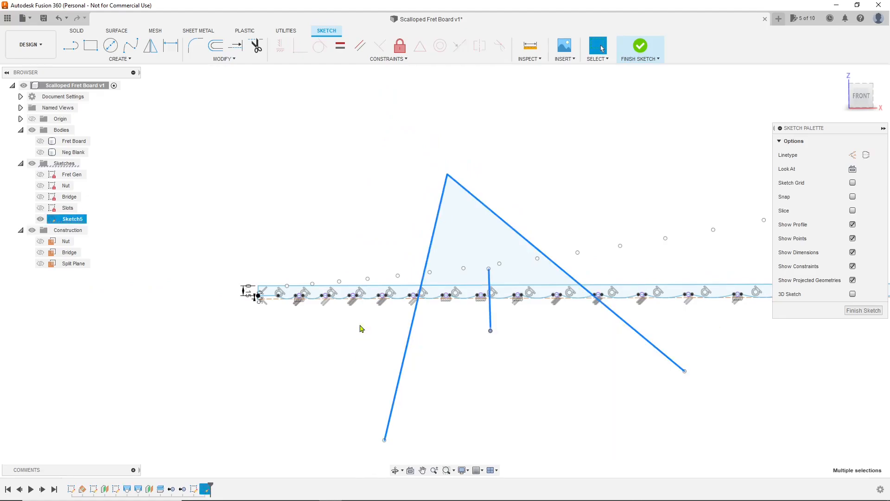
pyautogui.press('Delete')
pyautogui.scroll(-5, 263, 292)
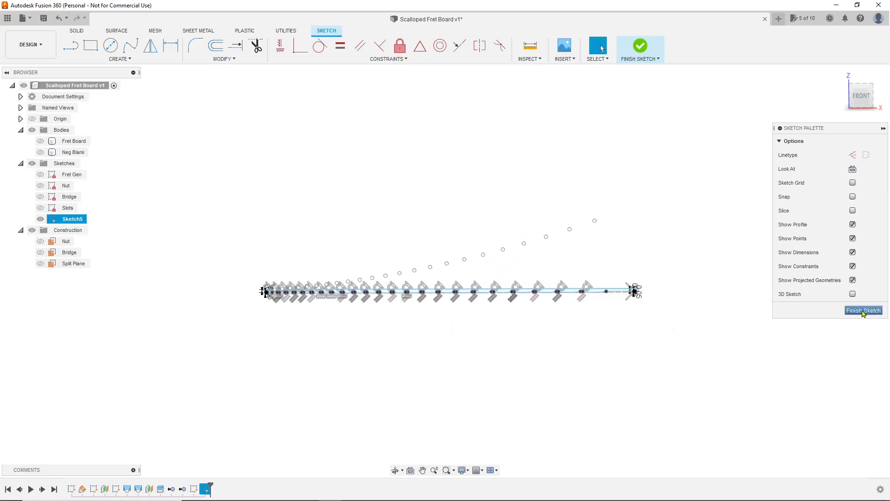
pyautogui.click(863, 311)
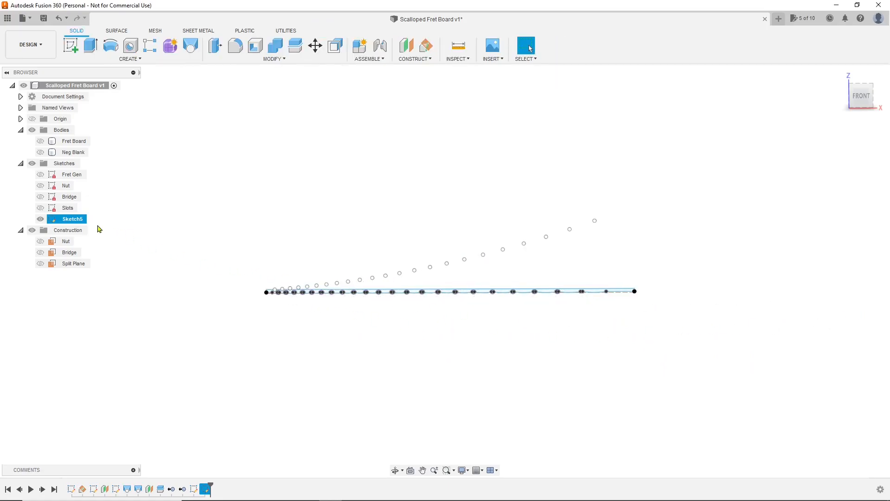
pyautogui.doubleClick(75, 220)
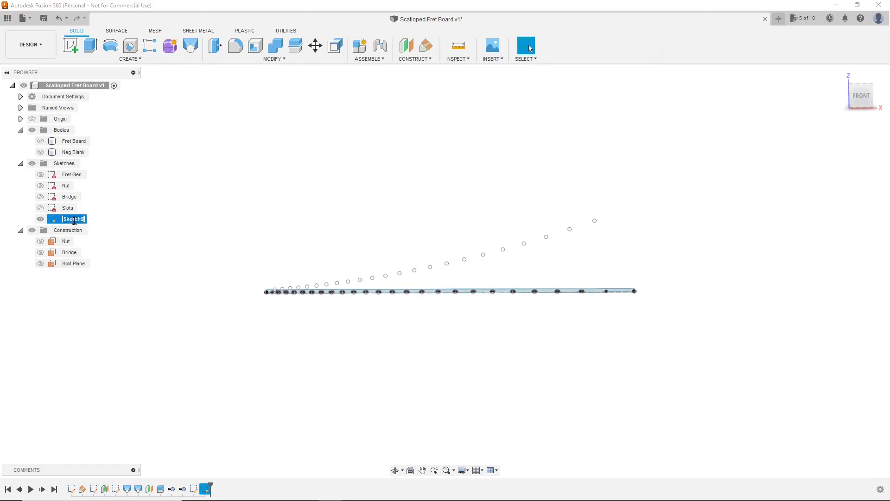
pyautogui.write('S')
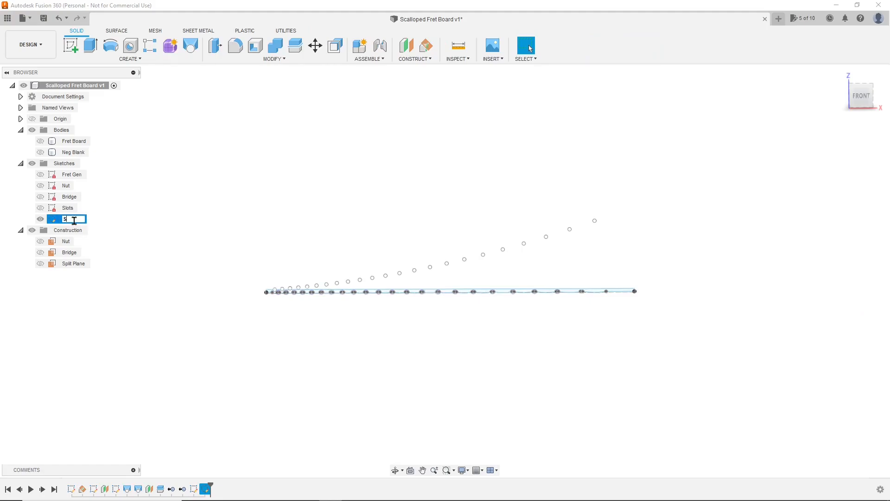
pyautogui.write('callop Prof')
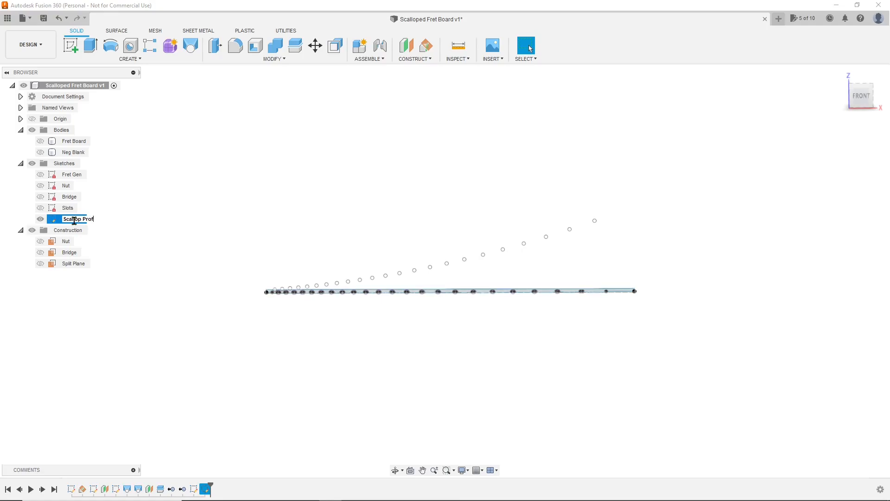
pyautogui.press('Escape')
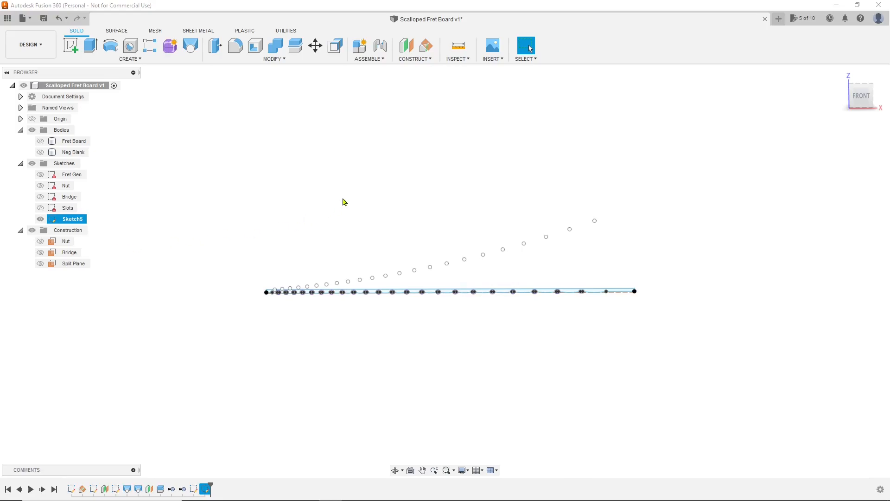
pyautogui.scroll(-1, 344, 201)
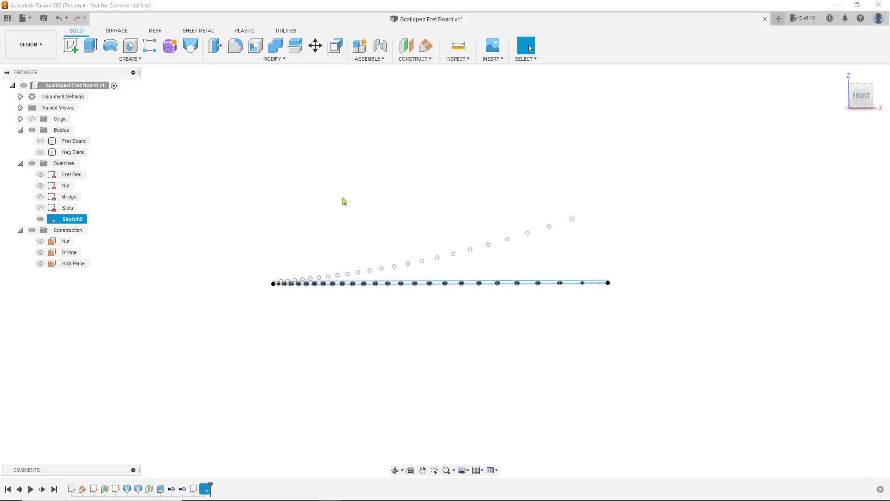
pyautogui.rightClick(77, 224)
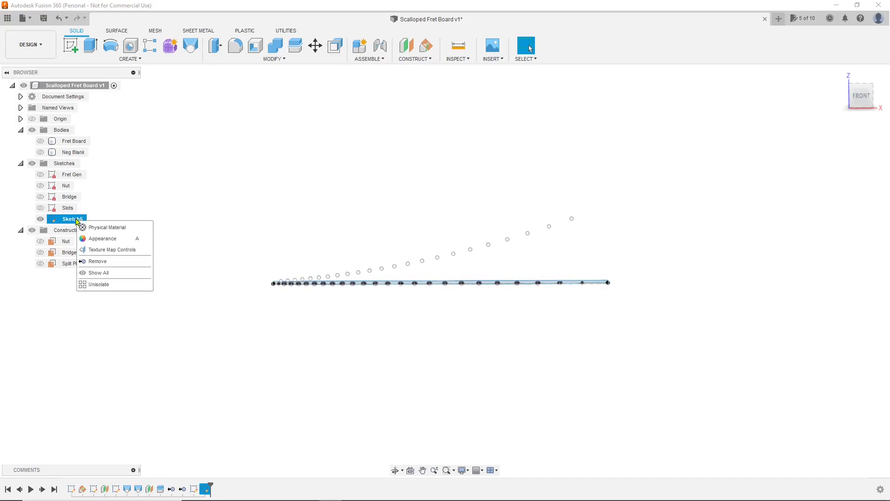
pyautogui.click(167, 188)
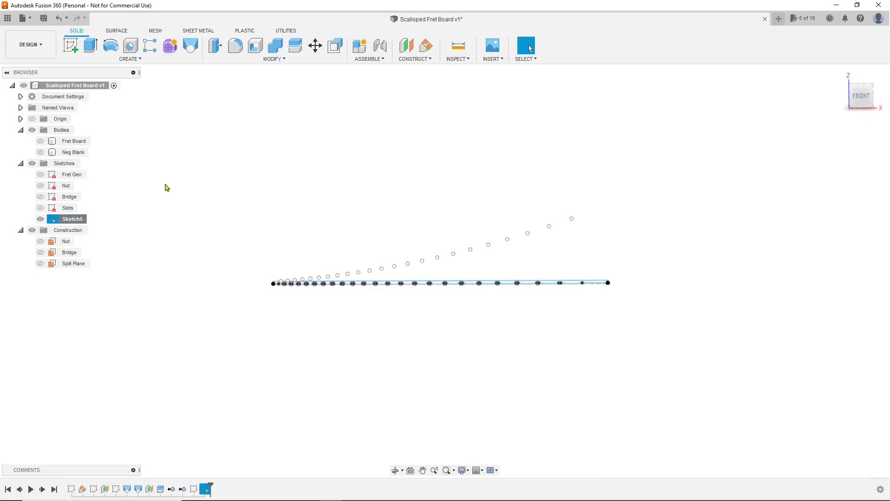
pyautogui.rightClick(69, 223)
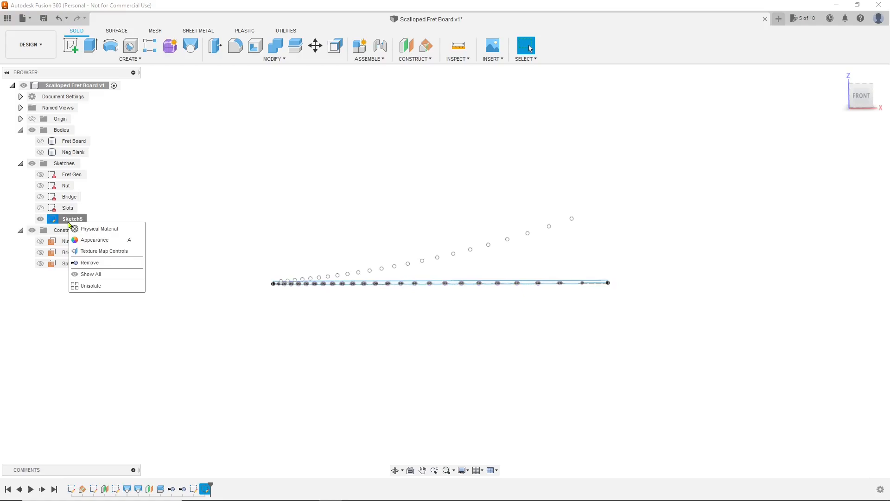
pyautogui.click(117, 205)
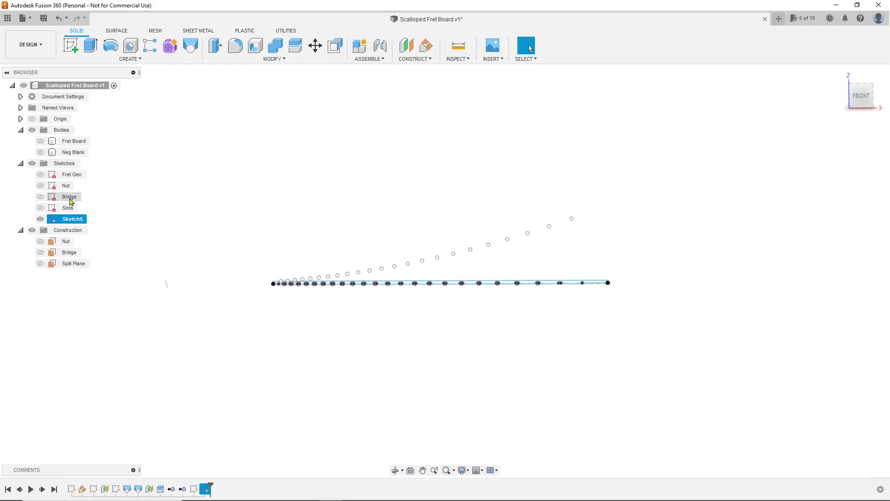
pyautogui.keyDown('ctrl'); pyautogui.click(107, 185); pyautogui.keyUp('ctrl')
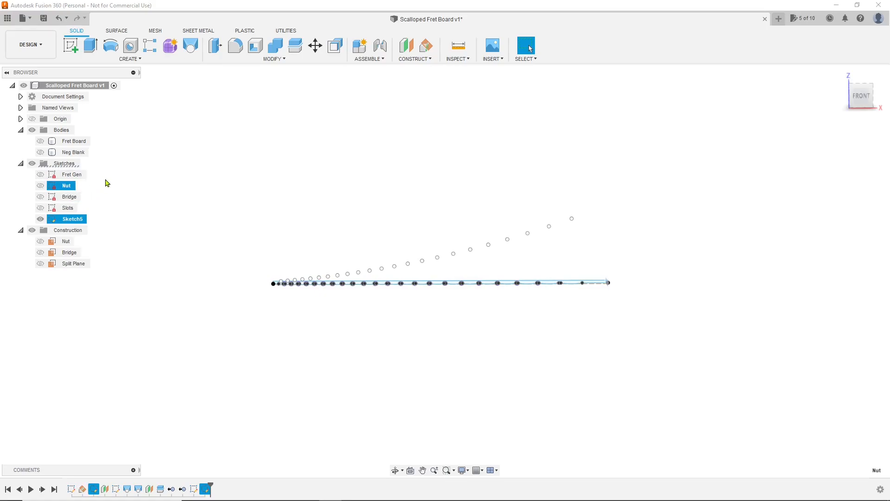
pyautogui.click(76, 175)
pyautogui.click(80, 201)
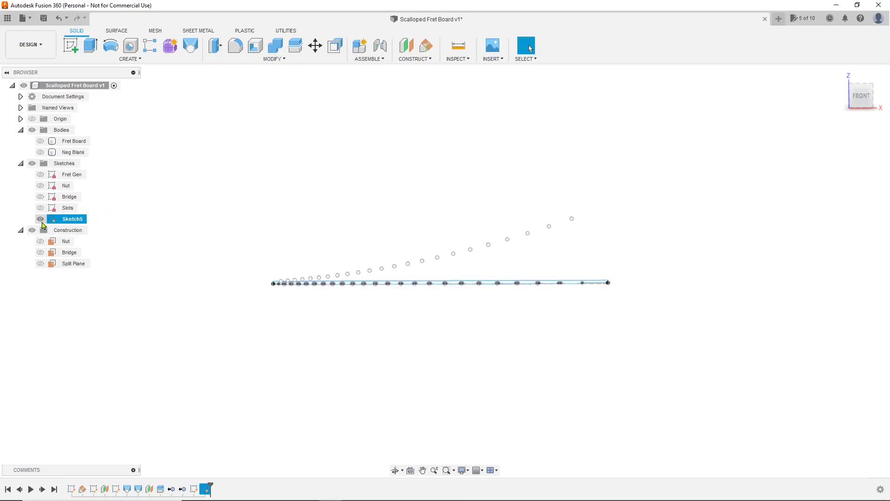
pyautogui.click(41, 219)
pyautogui.click(40, 220)
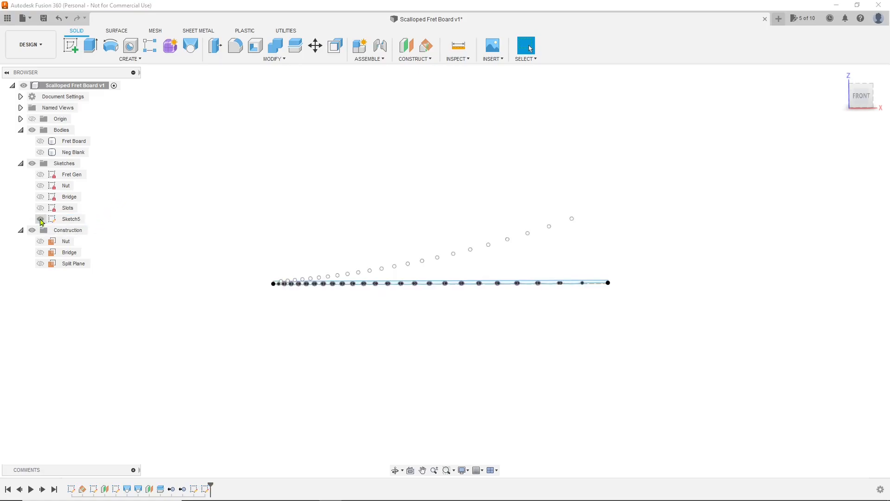
# Edit Sketch5, lock all of its scallop profile geometry with the Fix constraint, and finish the sketch.
pyautogui.rightClick(72, 225)
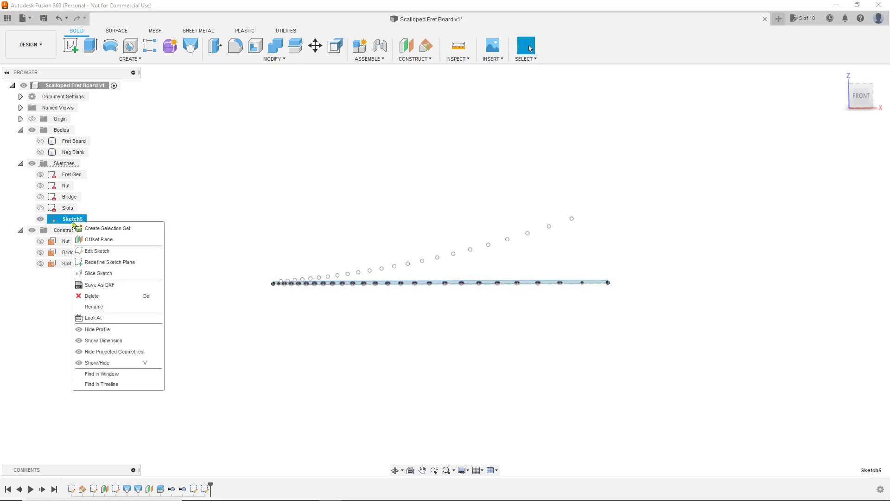
pyautogui.click(94, 254)
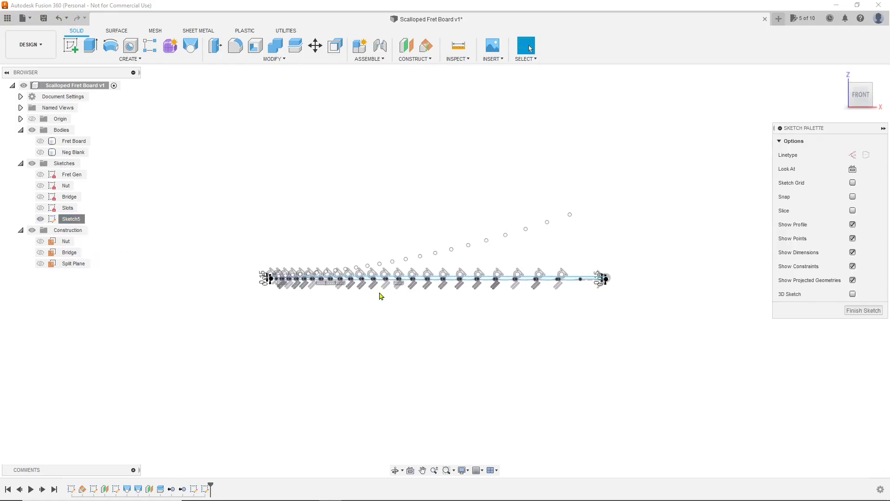
pyautogui.scroll(3, 478, 295)
pyautogui.scroll(-1, 499, 298)
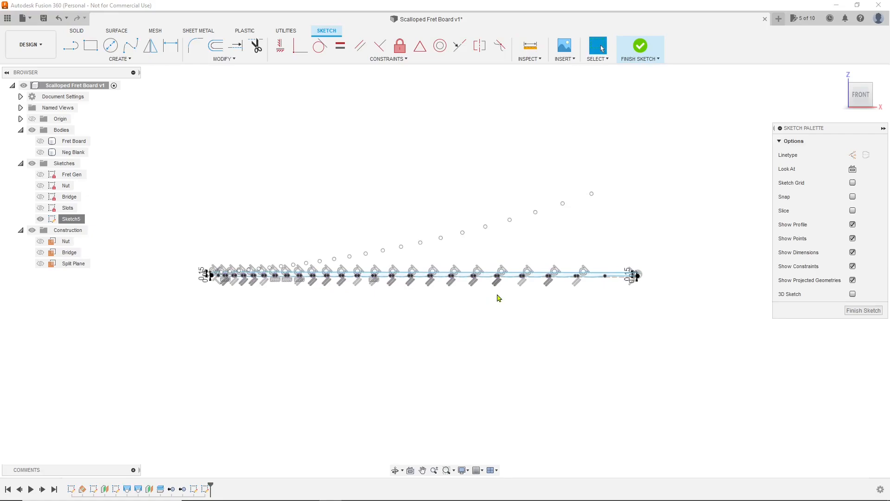
pyautogui.moveTo(707, 351)
pyautogui.mouseDown()
pyautogui.moveTo(300, 253)
pyautogui.moveTo(199, 201)
pyautogui.moveTo(165, 150)
pyautogui.mouseUp()
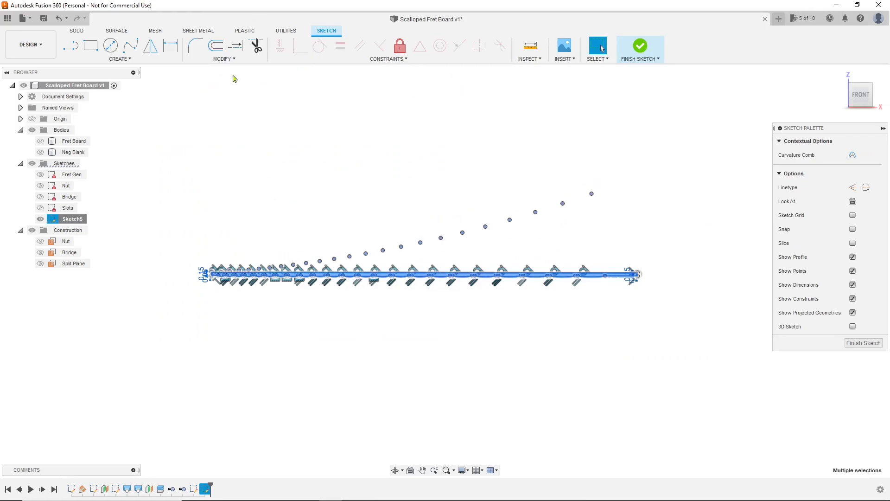
pyautogui.click(400, 45)
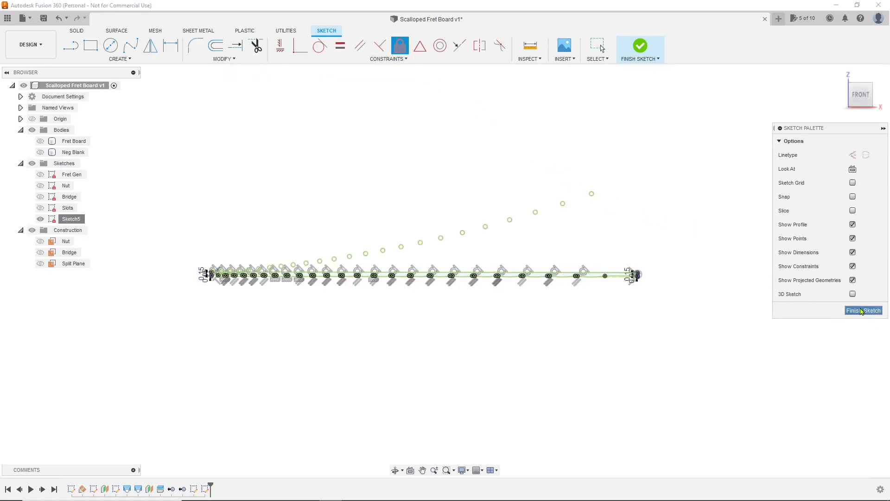
pyautogui.click(863, 310)
# Show the Slots sketch so its fret slot arcs are available alongside the scallop profile.
pyautogui.moveTo(853, 99)
pyautogui.mouseDown()
pyautogui.moveTo(830, 120)
pyautogui.moveTo(859, 111)
pyautogui.moveTo(858, 95)
pyautogui.mouseUp()
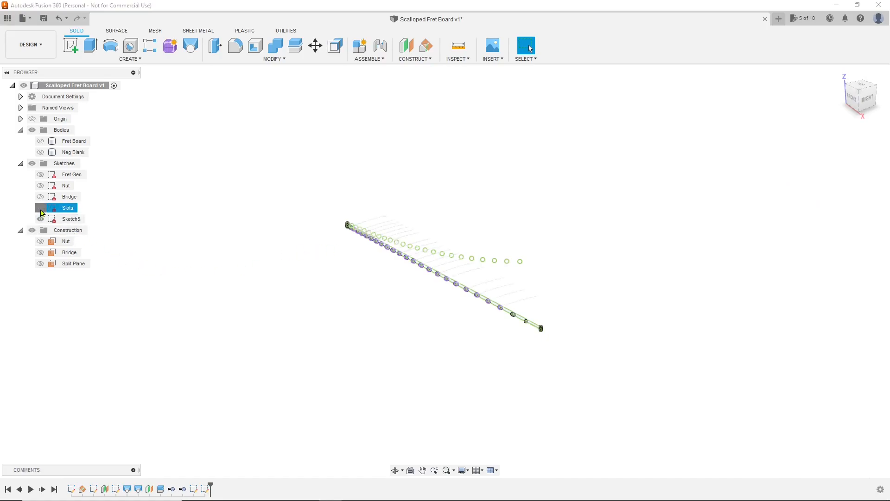
pyautogui.click(40, 207)
pyautogui.scroll(5, 415, 274)
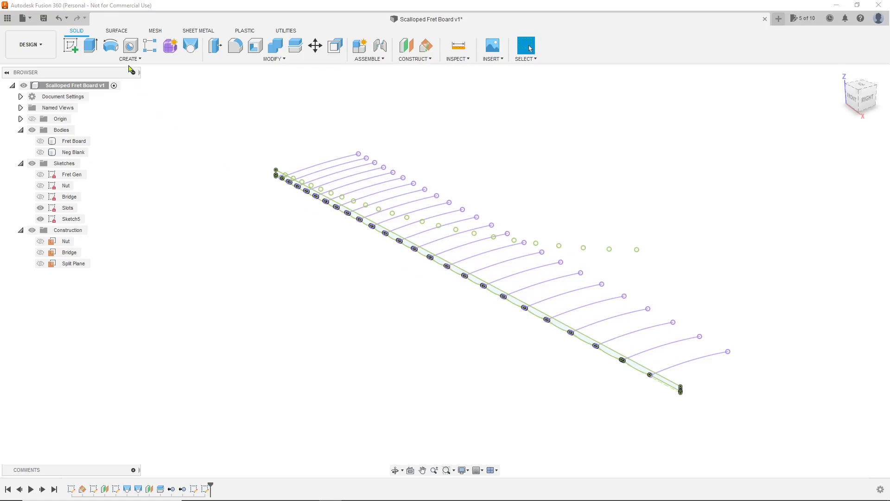
# Sweep the scallop profile as a new body with Path + Guide Rail, using the first slot arc as path and the last as guide rail.
pyautogui.click(129, 59)
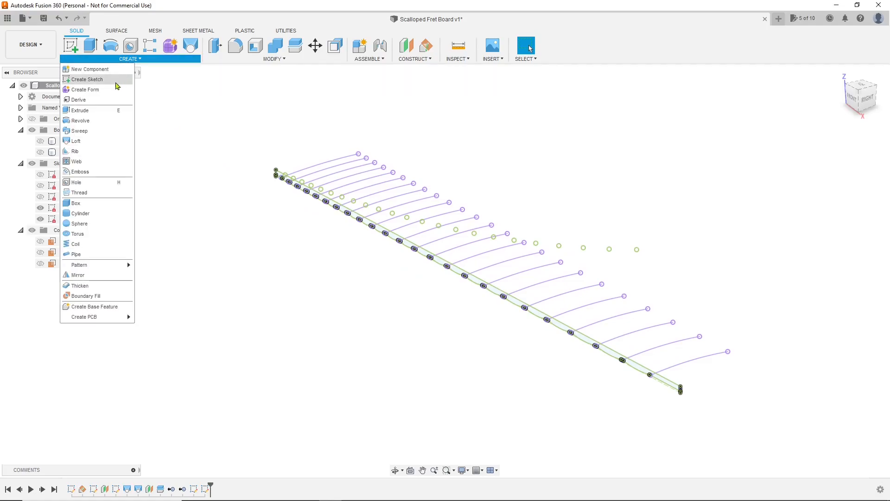
pyautogui.click(88, 132)
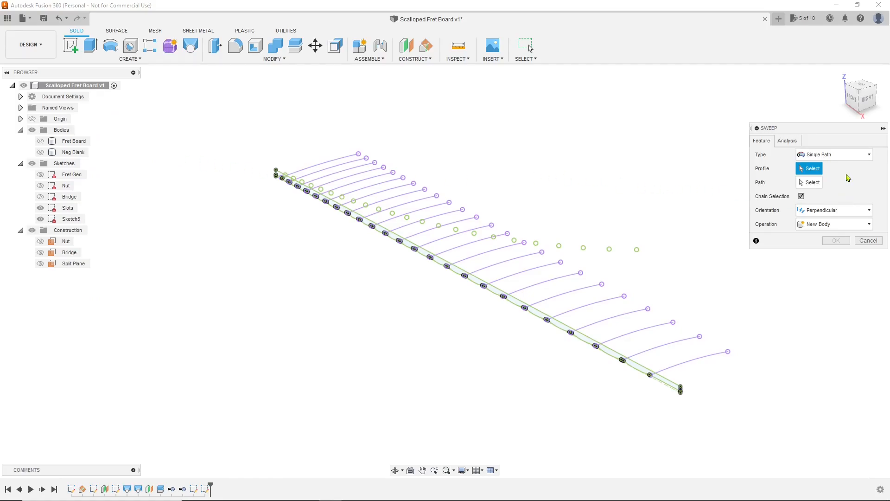
pyautogui.click(839, 158)
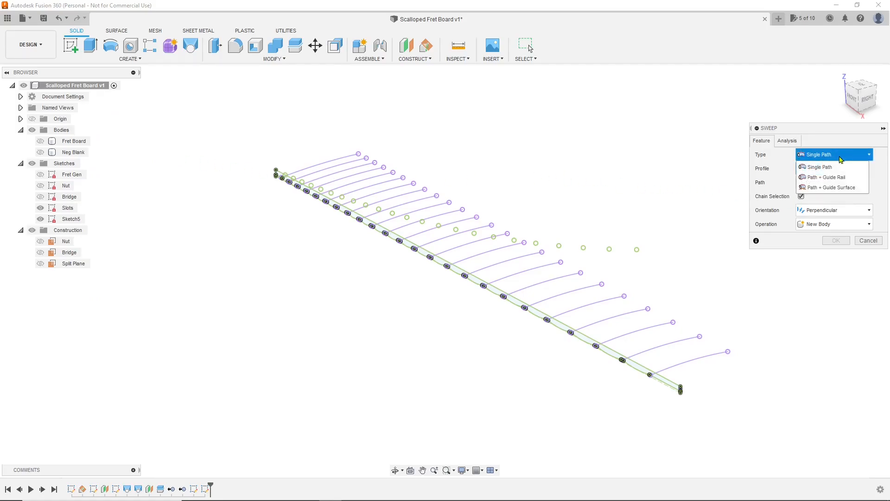
pyautogui.click(848, 174)
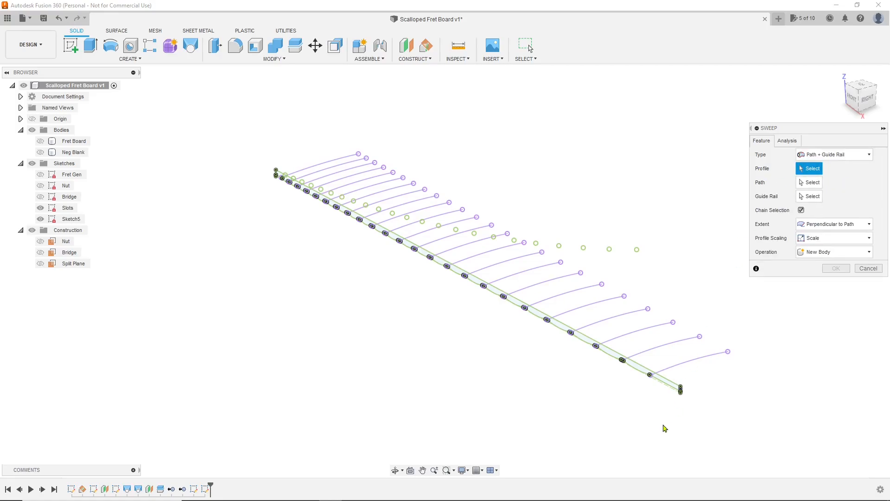
pyautogui.scroll(3, 660, 406)
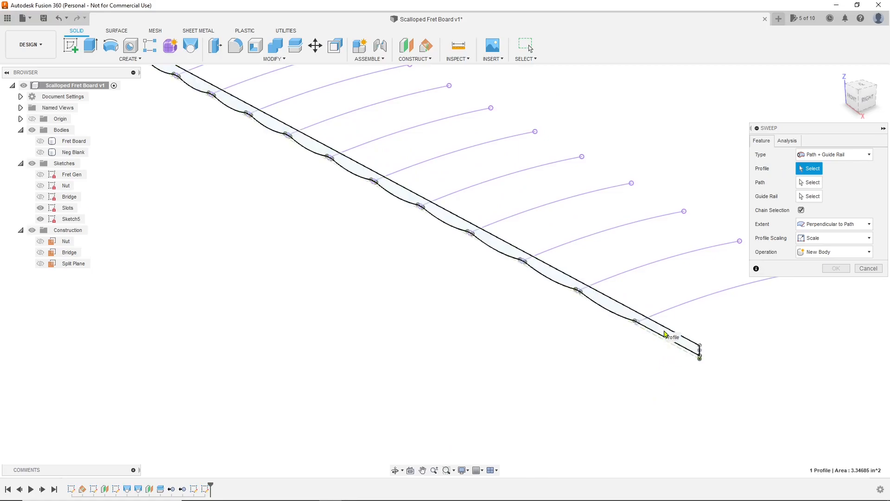
pyautogui.click(665, 335)
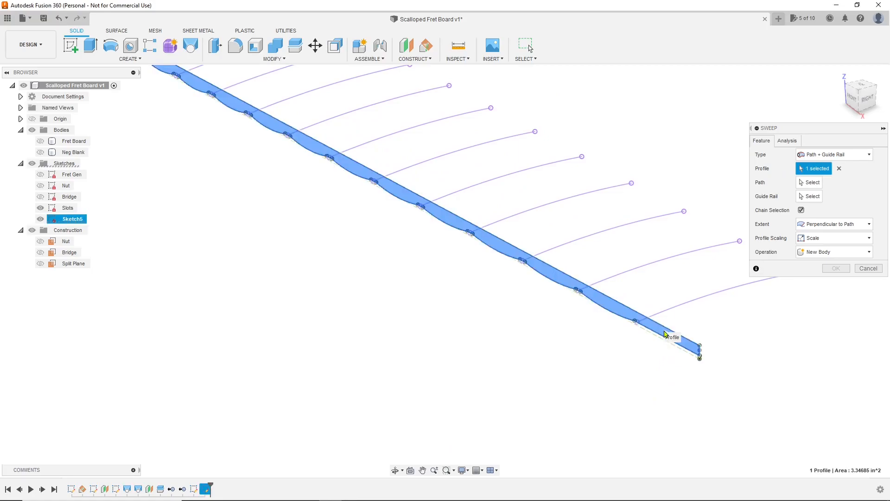
pyautogui.click(807, 184)
pyautogui.scroll(-3, 634, 348)
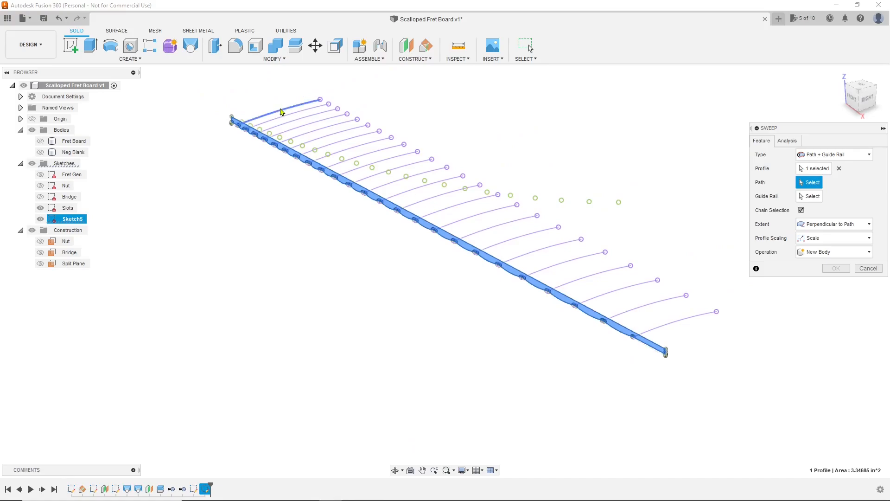
pyautogui.click(282, 111)
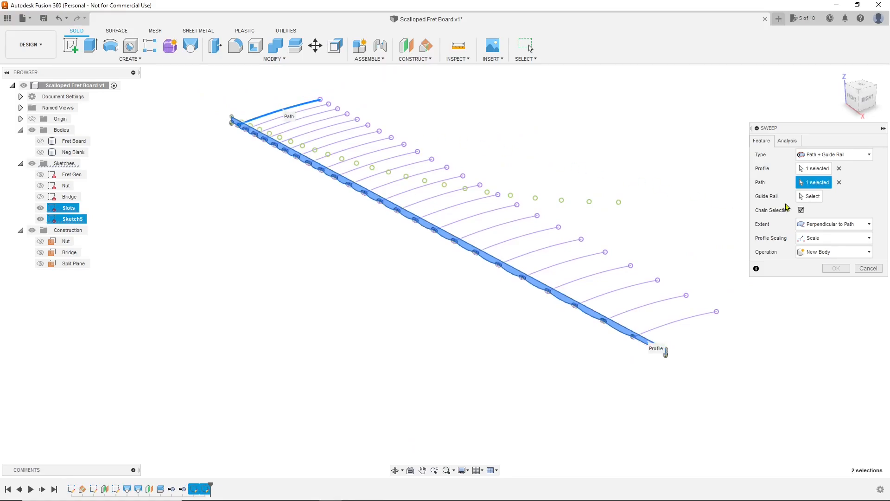
pyautogui.click(810, 198)
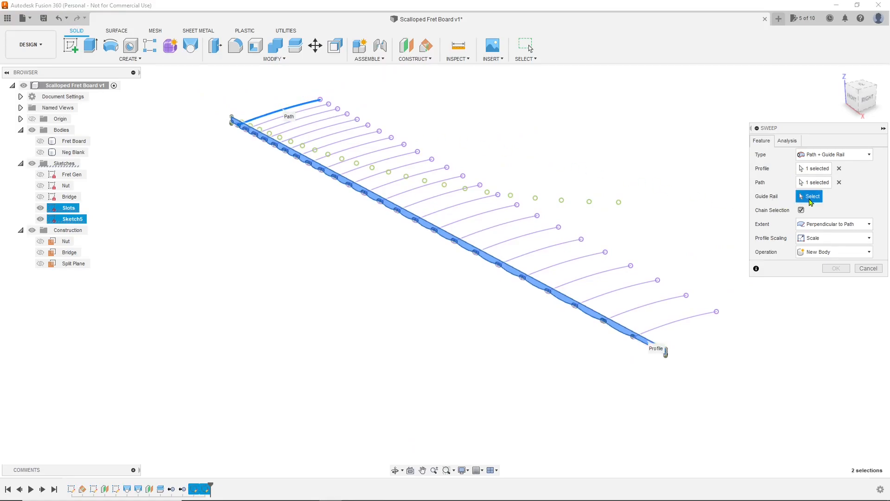
pyautogui.click(704, 320)
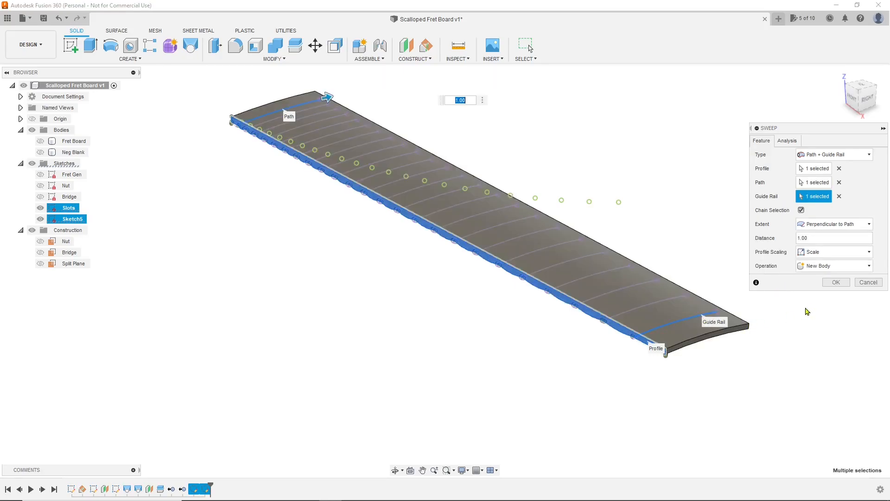
pyautogui.click(834, 283)
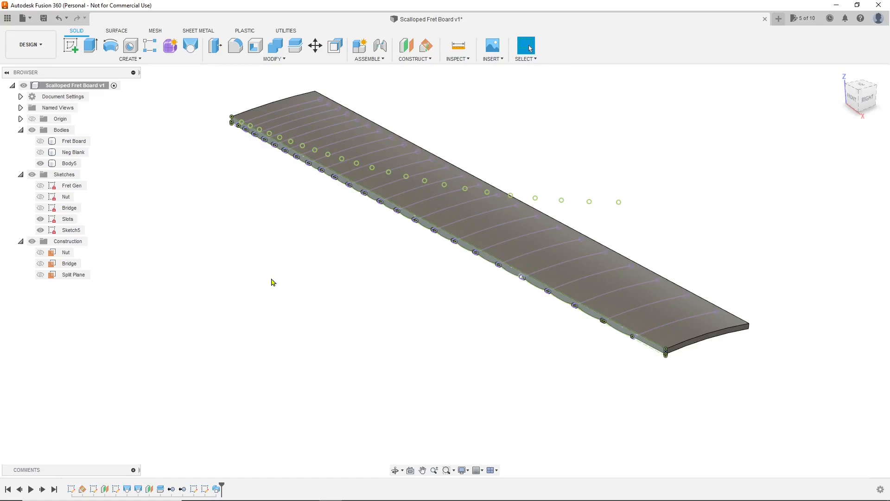
# Hide Sketch5 and the Slots sketch, leaving only the swept scallop body in view.
pyautogui.click(41, 230)
pyautogui.click(41, 219)
pyautogui.moveTo(851, 103)
pyautogui.mouseDown()
pyautogui.moveTo(857, 67)
pyautogui.moveTo(863, 112)
pyautogui.moveTo(866, 98)
pyautogui.mouseUp()
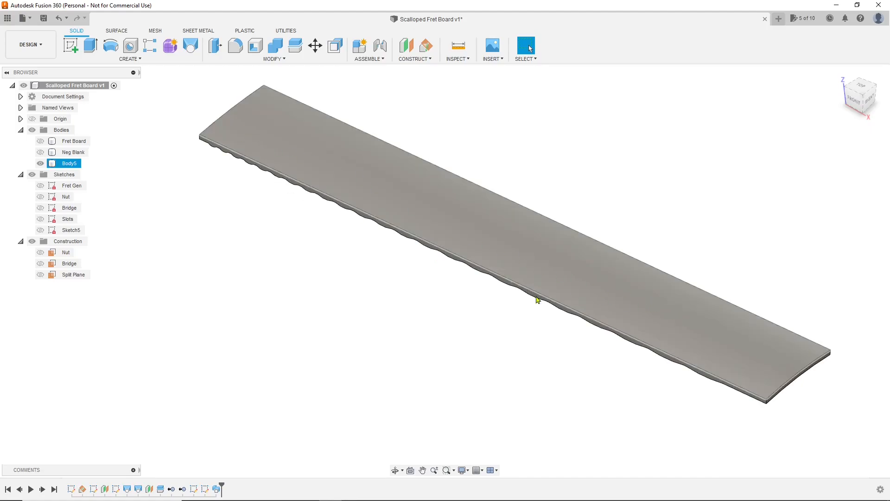
pyautogui.scroll(-3, 391, 354)
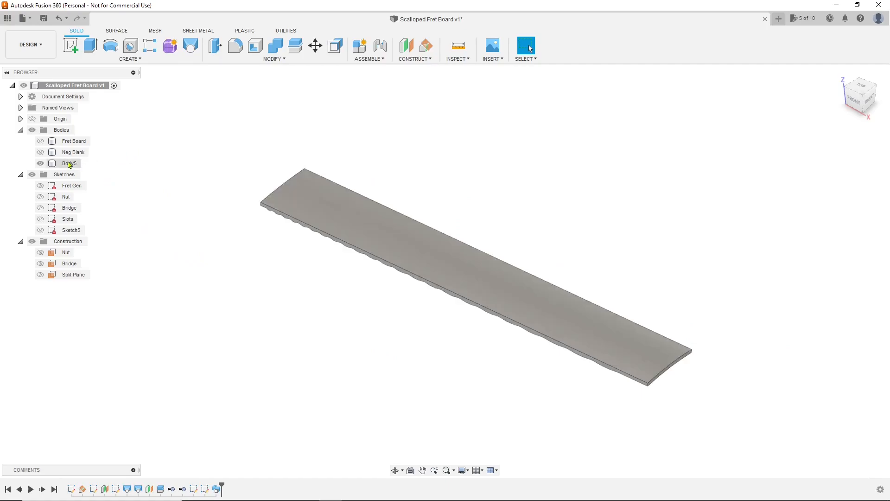
# Remove the Neg Blank body and show the Fret Board body beneath the swept scallop body.
pyautogui.rightClick(73, 153)
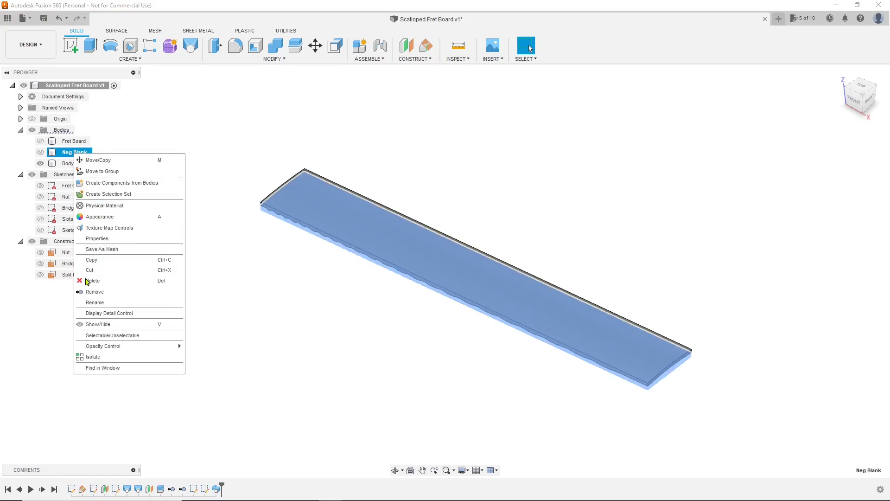
pyautogui.click(89, 292)
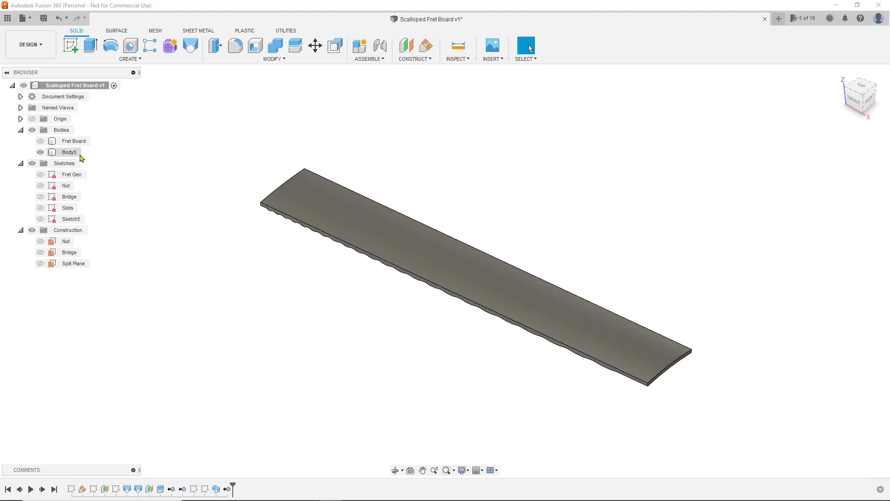
pyautogui.click(60, 145)
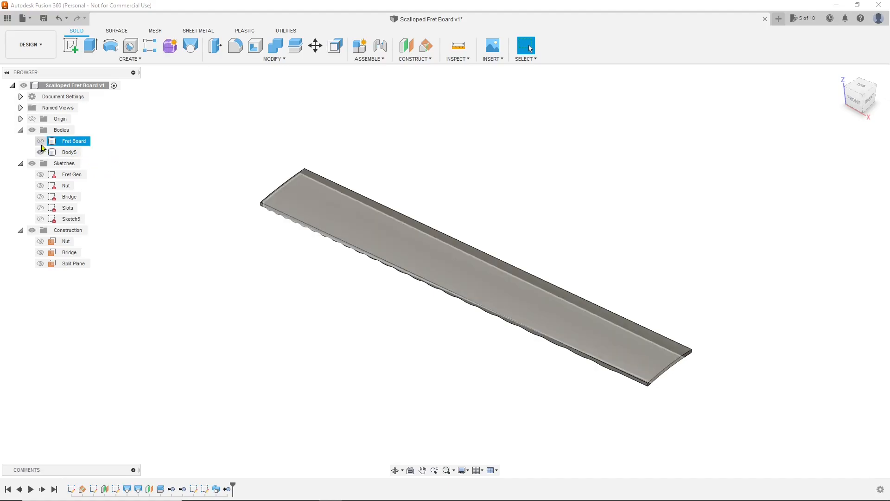
pyautogui.click(41, 144)
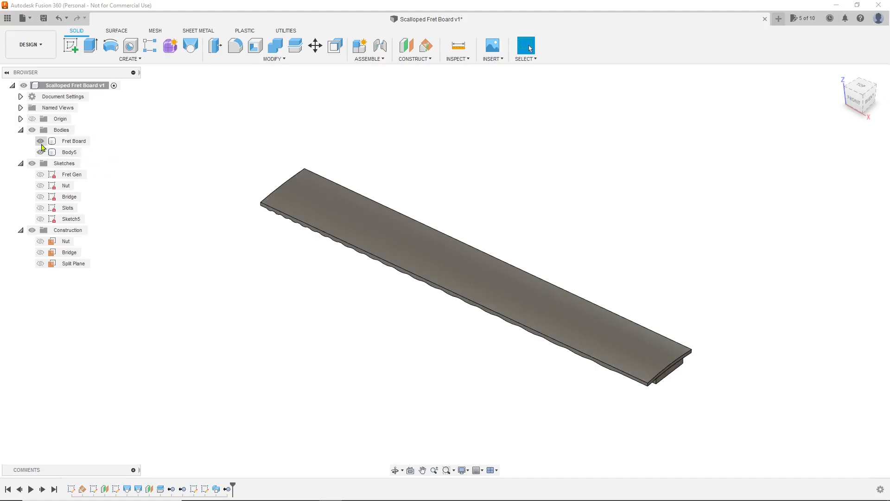
pyautogui.moveTo(852, 109); pyautogui.dragTo(856, 79)
pyautogui.moveTo(445, 271)
pyautogui.keyDown('shift'); pyautogui.mouseDown(button='middle')
pyautogui.moveTo(445, 241)
pyautogui.moveTo(454, 322)
pyautogui.mouseUp(button='middle'); pyautogui.keyUp('shift')
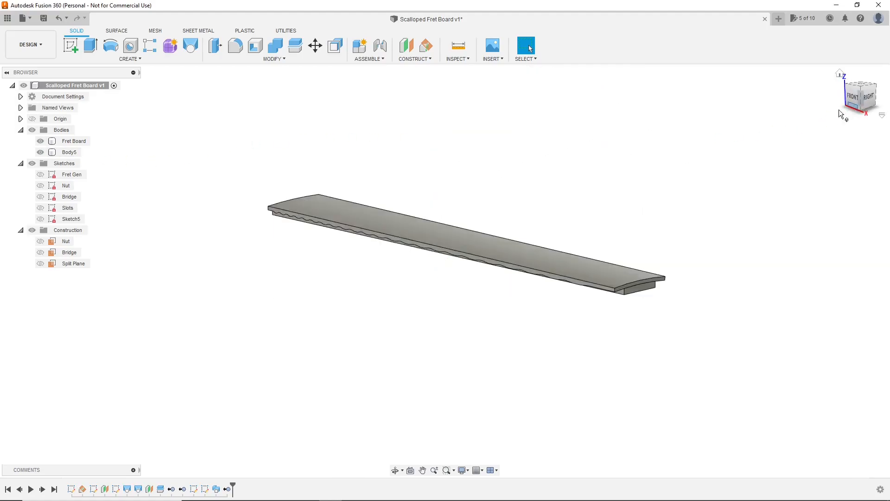
# Cut the swept scallop body out of the Fret Board body with Combine, without keeping the tool body.
pyautogui.click(275, 46)
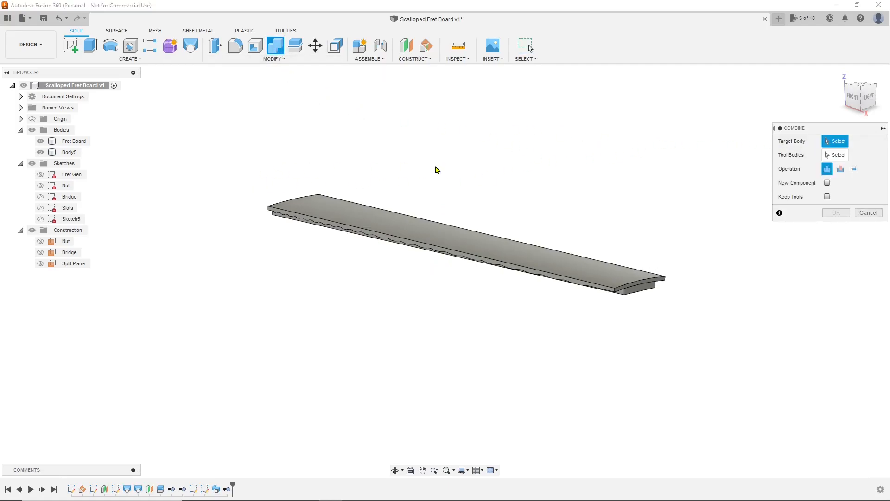
pyautogui.click(81, 141)
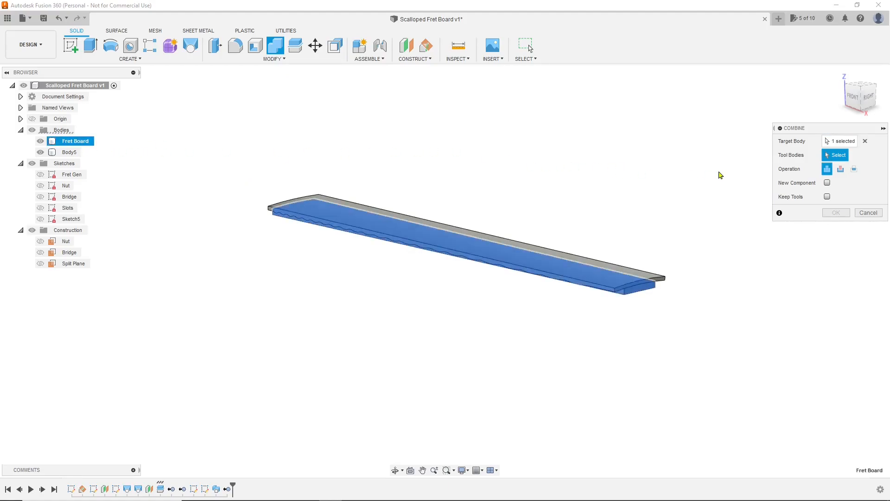
pyautogui.click(70, 152)
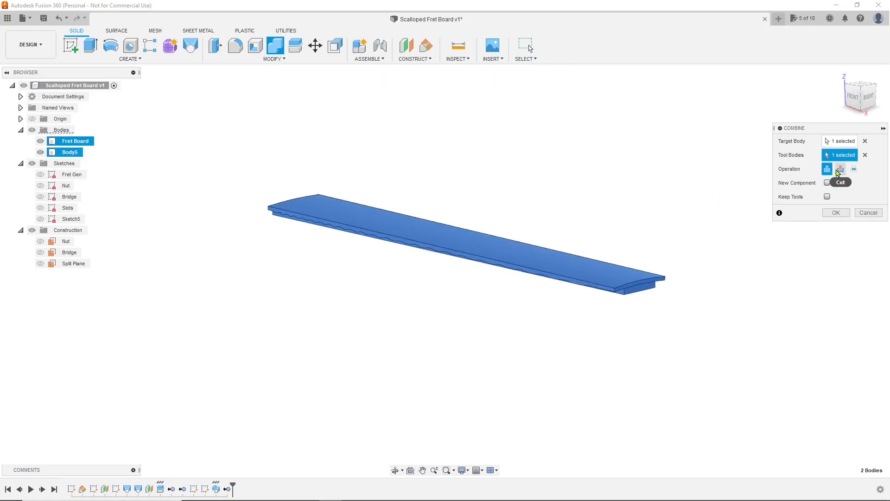
pyautogui.click(840, 169)
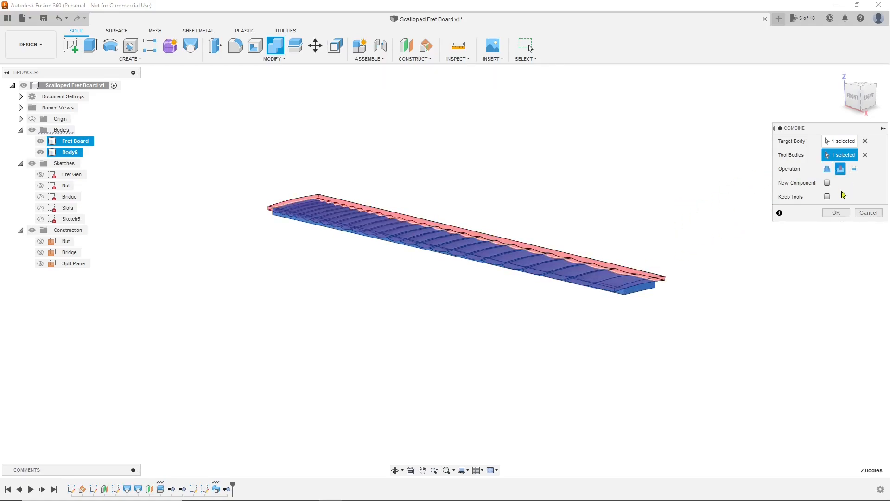
pyautogui.click(836, 213)
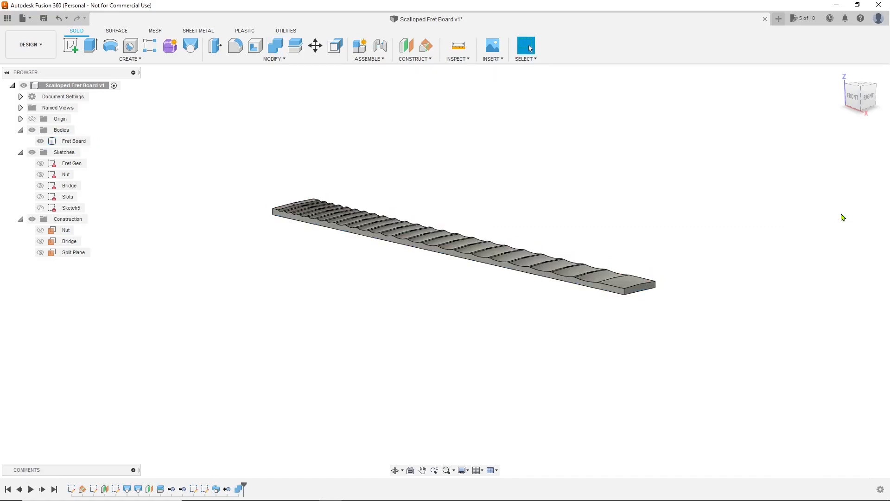
# Examine the scalloped surface of the Fret Board, checking the flat lands between scallops near the nut and along the full length.
pyautogui.moveTo(855, 89)
pyautogui.mouseDown()
pyautogui.moveTo(864, 109)
pyautogui.moveTo(859, 134)
pyautogui.mouseUp()
pyautogui.scroll(5, 250, 264)
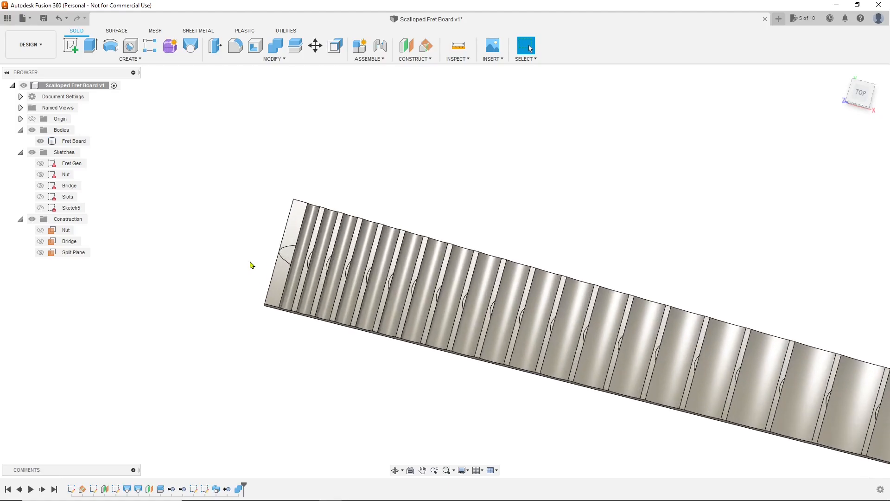
pyautogui.scroll(3, 250, 265)
pyautogui.scroll(-1, 251, 266)
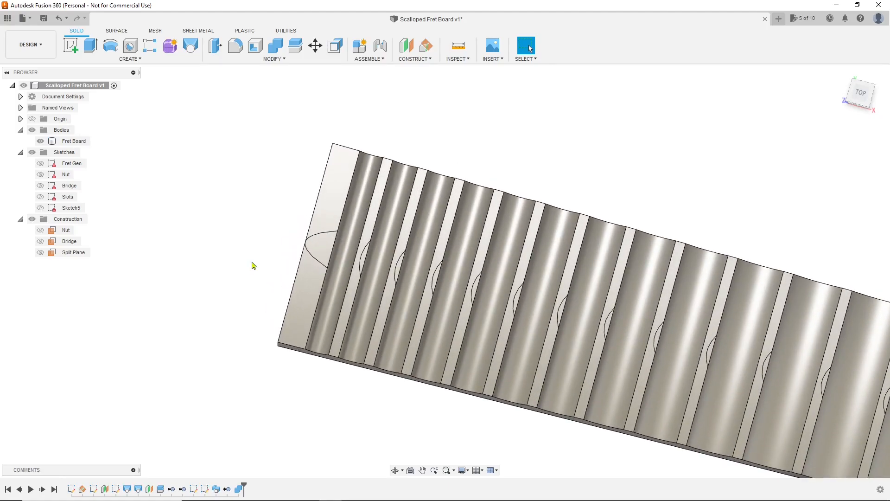
pyautogui.click(323, 254)
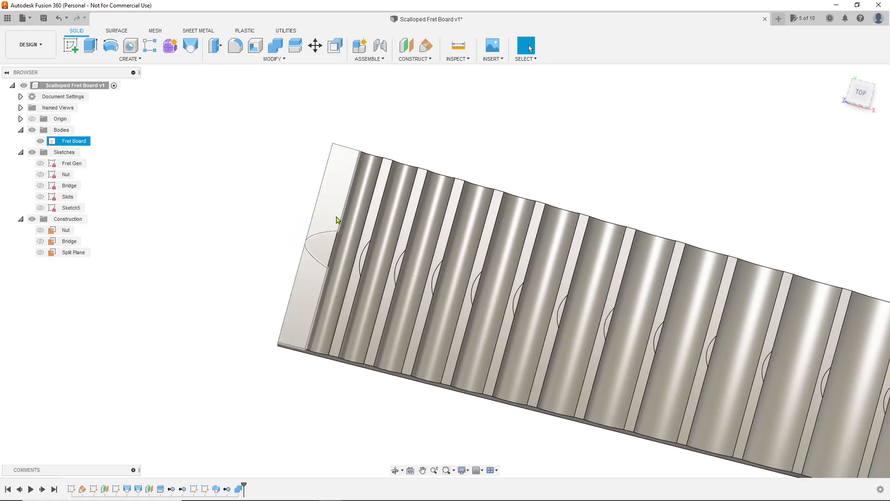
pyautogui.moveTo(860, 95); pyautogui.dragTo(861, 65)
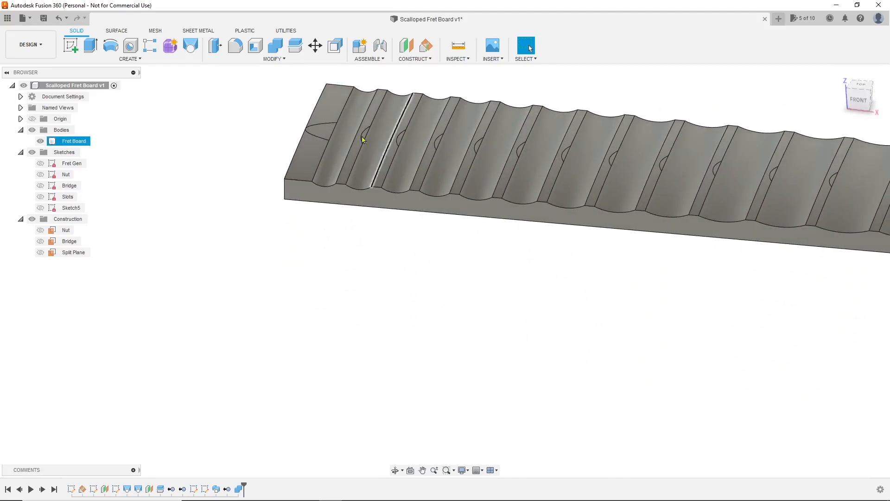
pyautogui.scroll(5, 297, 111)
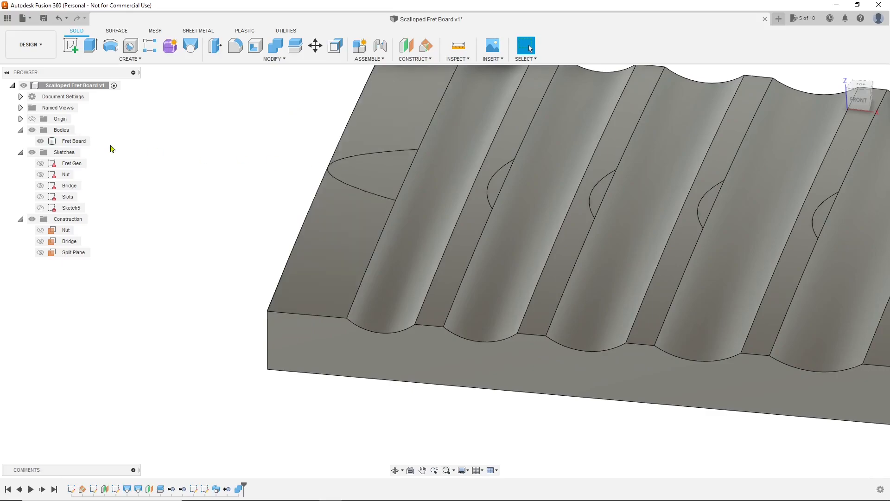
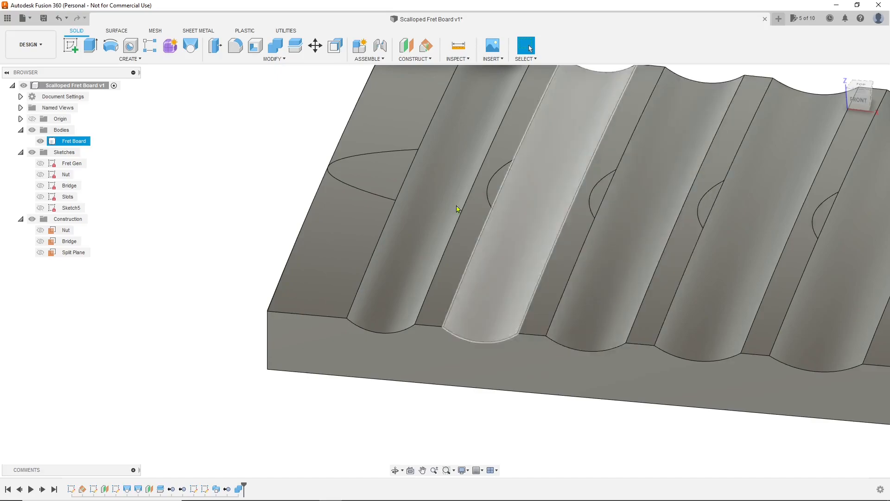
pyautogui.scroll(-8, 478, 208)
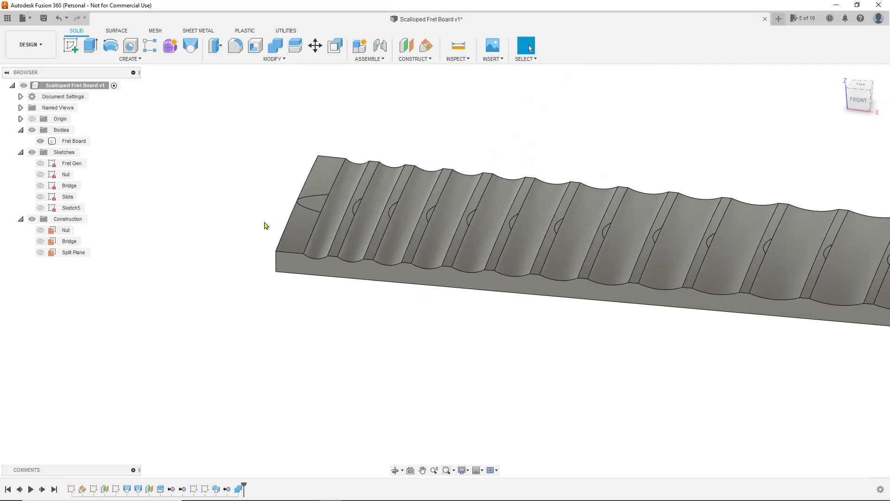
pyautogui.scroll(-6, 265, 222)
pyautogui.scroll(3, 478, 266)
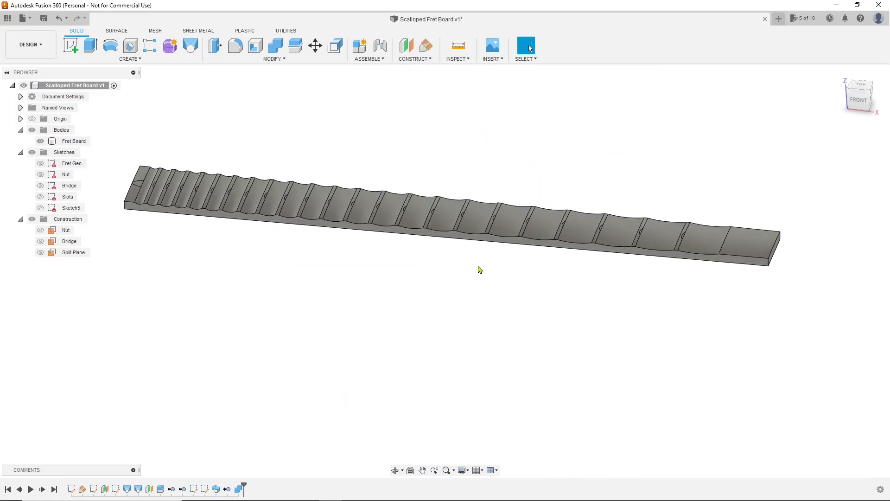
pyautogui.scroll(-1, 480, 270)
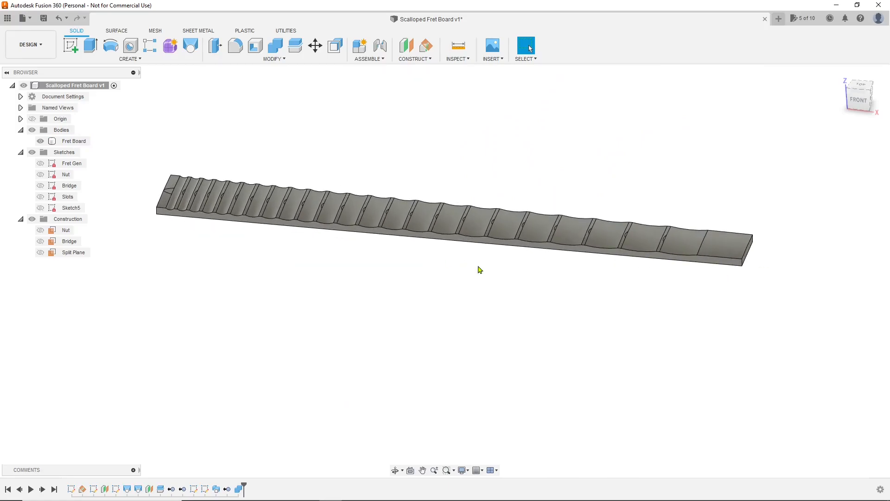
pyautogui.scroll(-1, 479, 270)
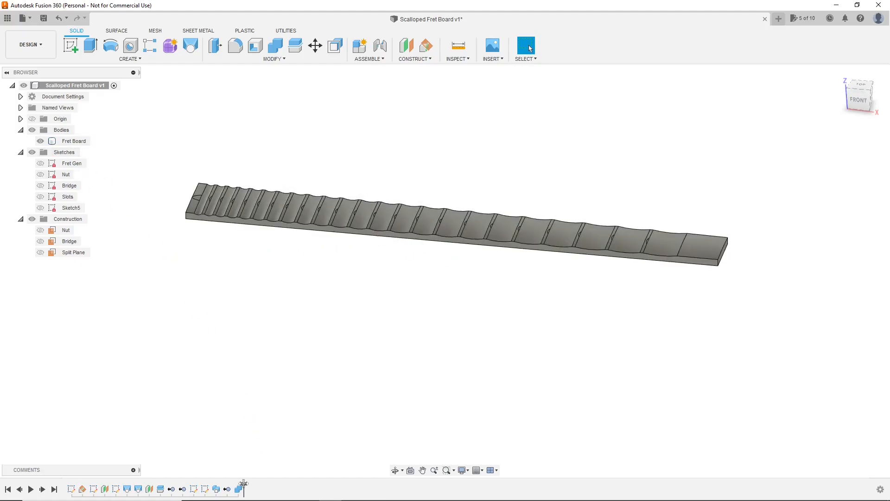
# Delete the Combine cut from the design history and hide the Fret Board body, leaving the swept scallop body in view.
pyautogui.rightClick(239, 490)
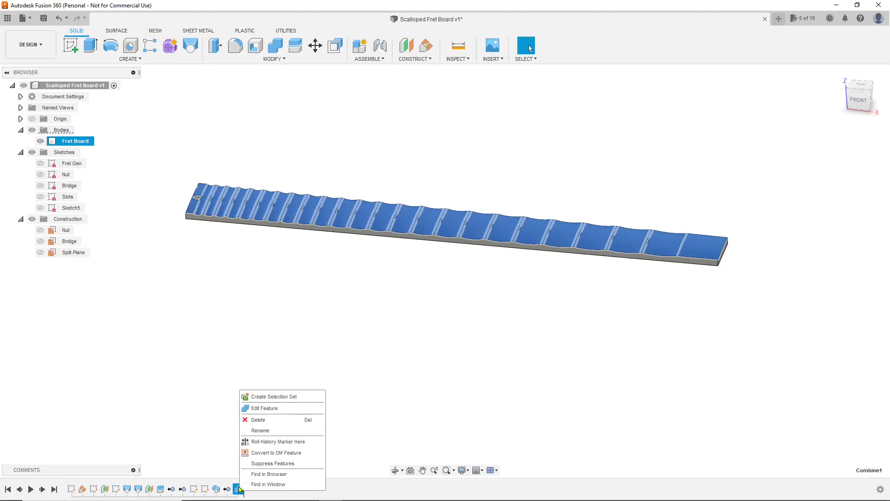
pyautogui.click(255, 420)
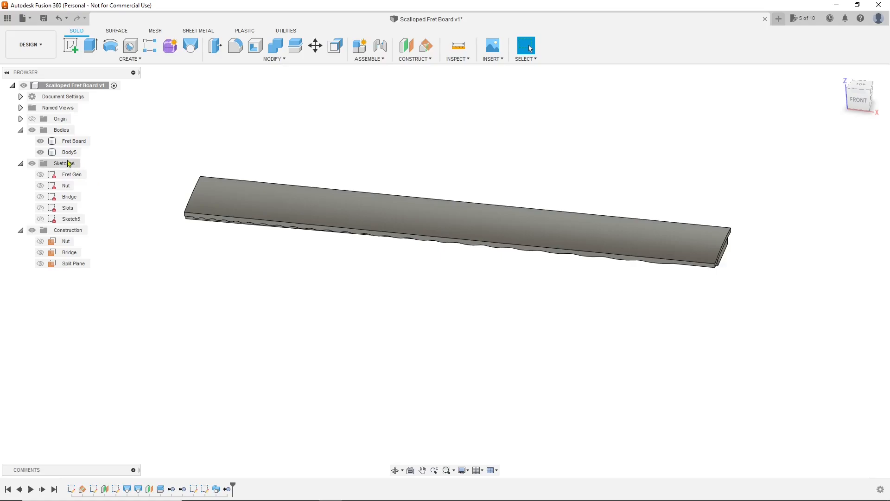
pyautogui.click(40, 141)
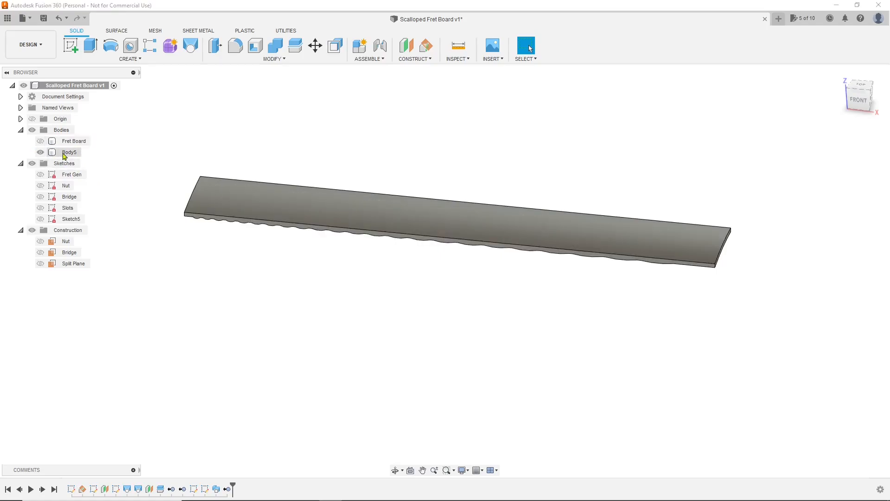
# Move the swept scallop body down along the Z axis by -0.001 in.
pyautogui.rightClick(69, 154)
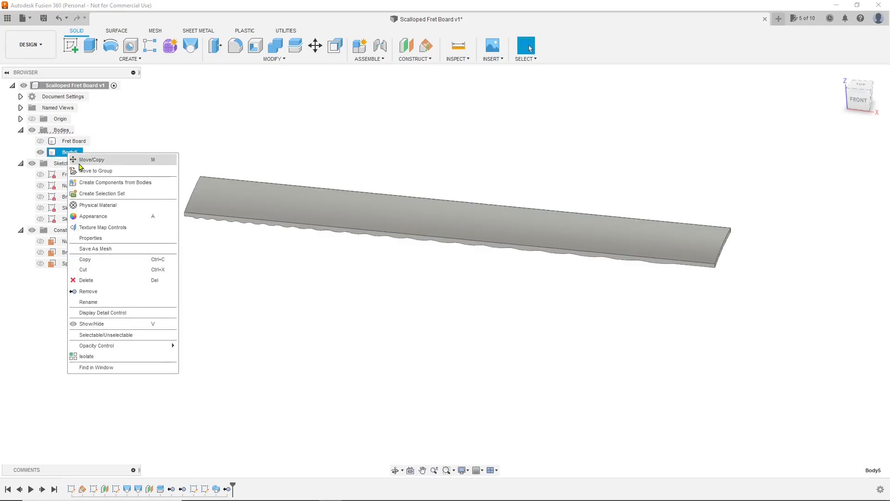
pyautogui.click(90, 161)
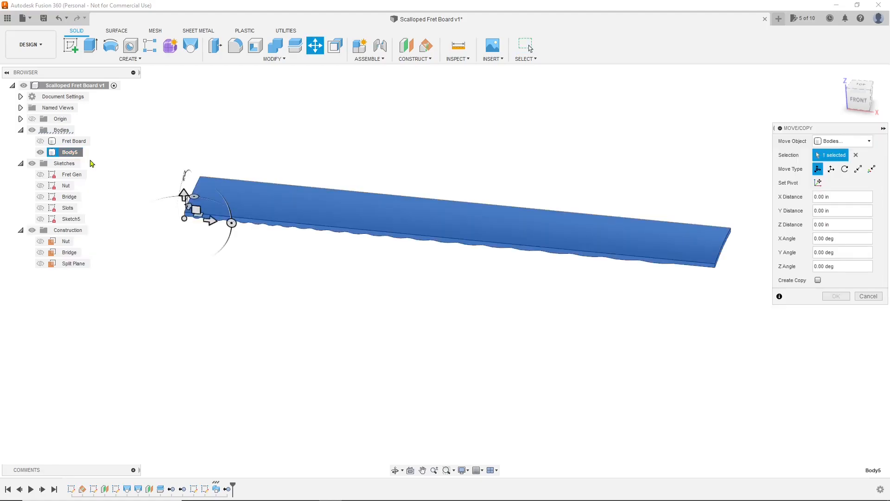
pyautogui.click(859, 99)
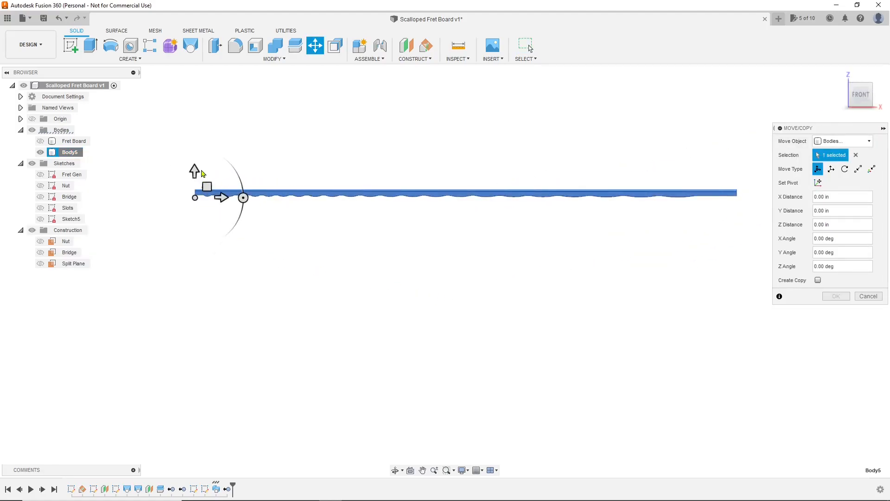
pyautogui.click(194, 169)
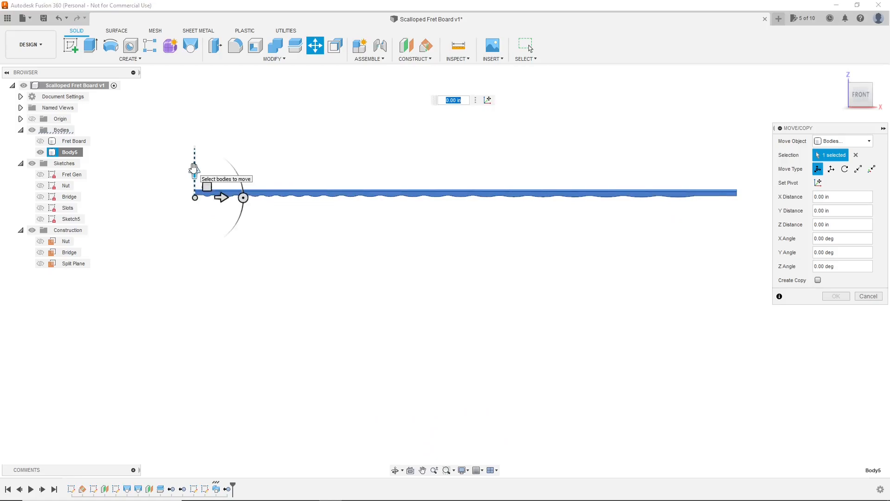
pyautogui.moveTo(194, 168); pyautogui.dragTo(194, 176)
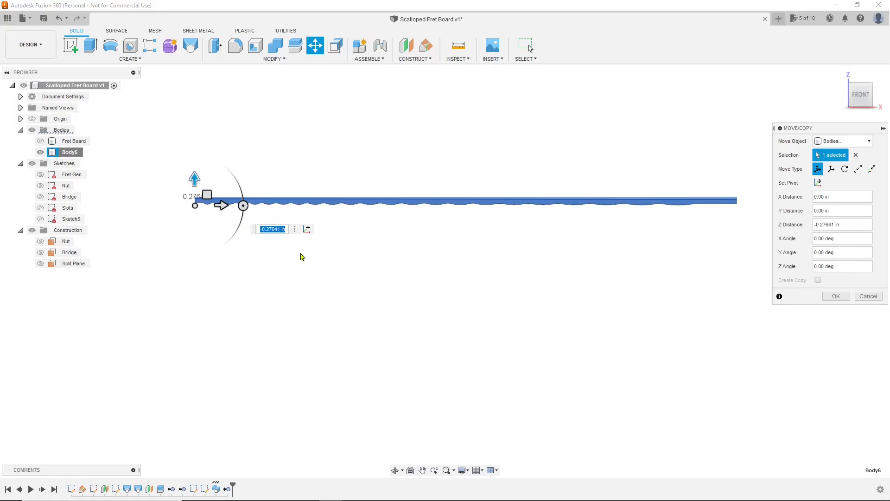
pyautogui.write('-.001')
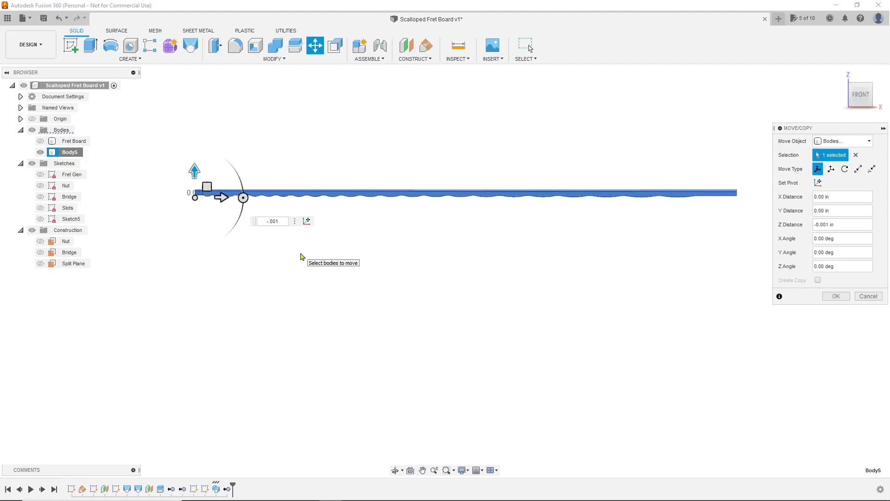
pyautogui.press('Return')
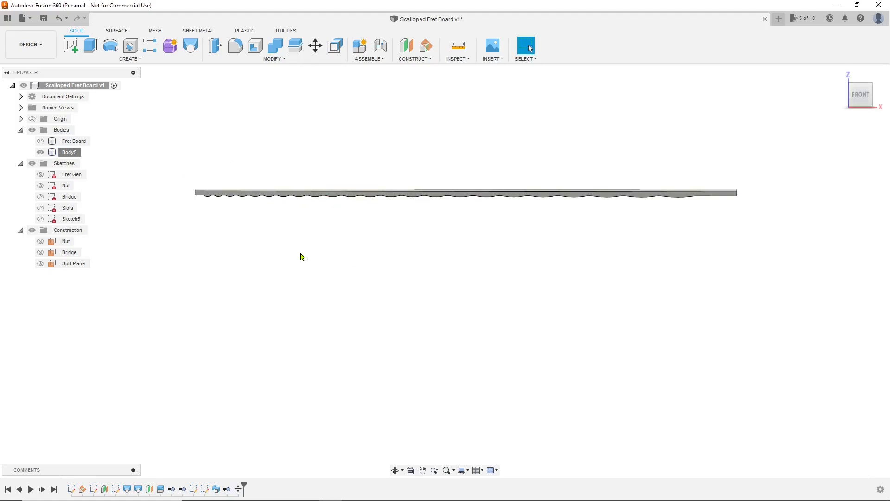
# Show the Fret Board body and cut the lowered scallop body out of it with Combine.
pyautogui.moveTo(860, 98); pyautogui.dragTo(858, 106)
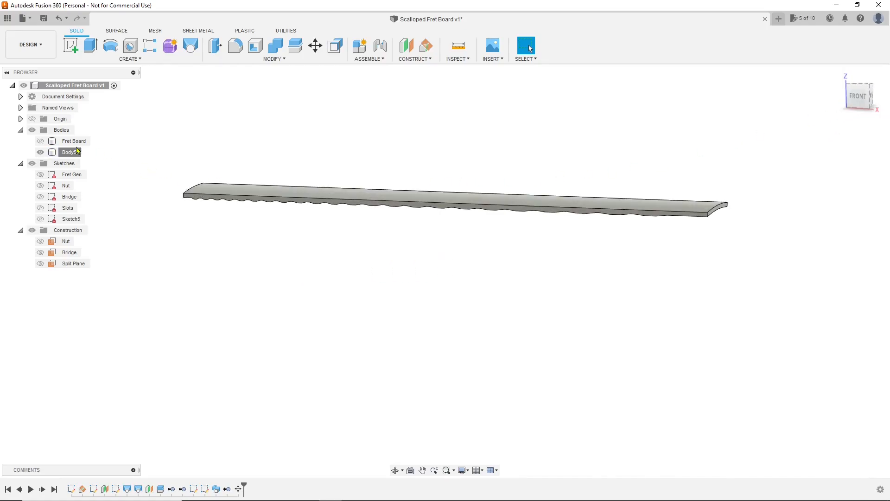
pyautogui.click(41, 142)
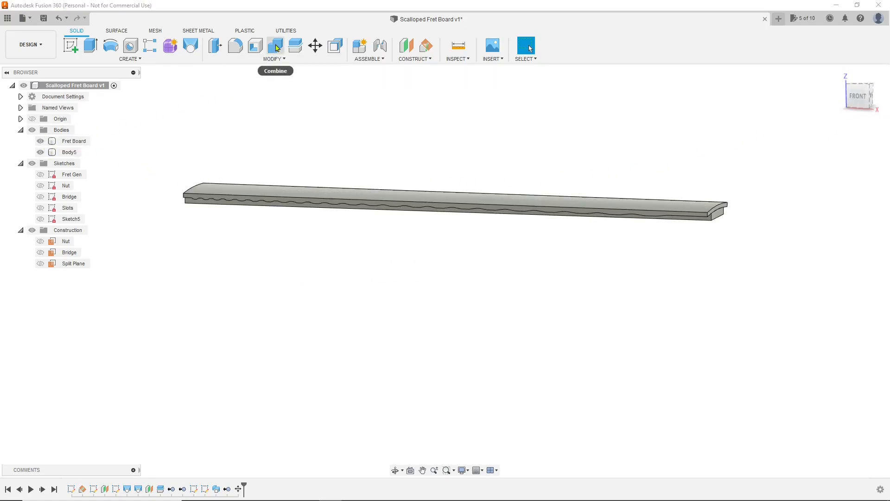
pyautogui.click(275, 45)
pyautogui.click(74, 141)
pyautogui.click(70, 152)
pyautogui.click(836, 213)
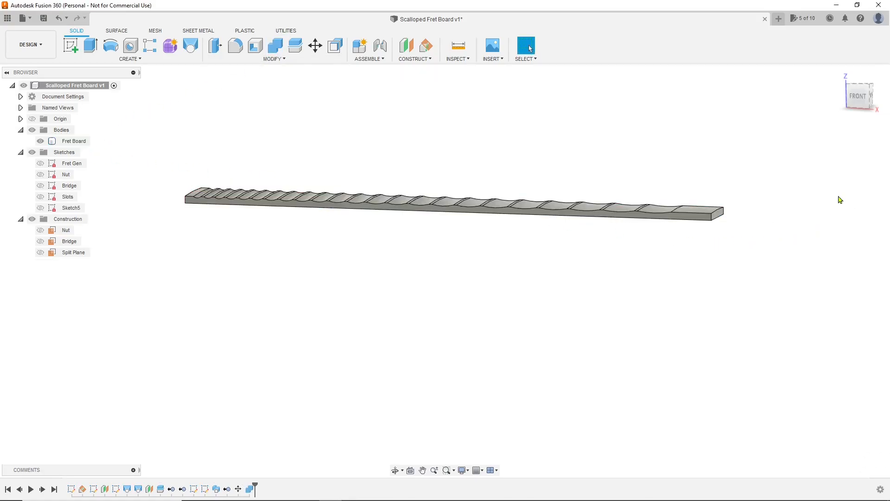
# Show the Slots sketch over the scalloped Fret Board and check the slot lines against the lands between the scallops.
pyautogui.moveTo(849, 107)
pyautogui.mouseDown()
pyautogui.moveTo(850, 134)
pyautogui.moveTo(848, 96)
pyautogui.mouseUp()
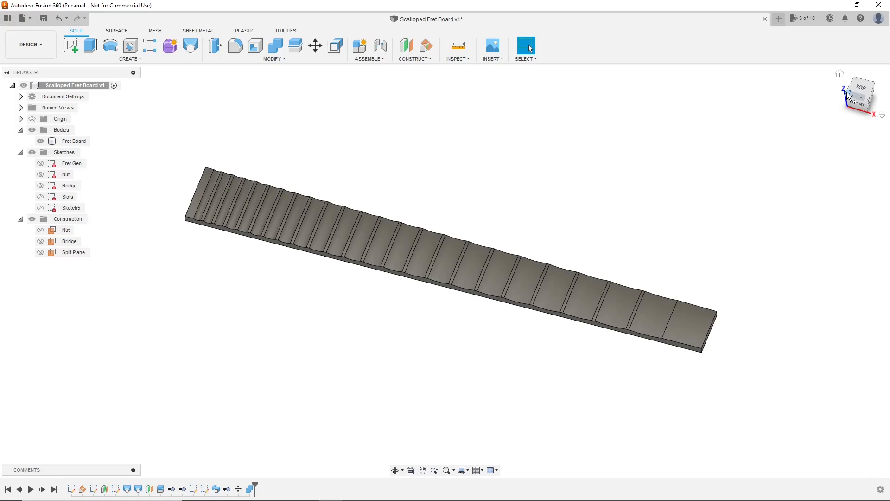
pyautogui.scroll(3, 141, 205)
pyautogui.scroll(3, 186, 200)
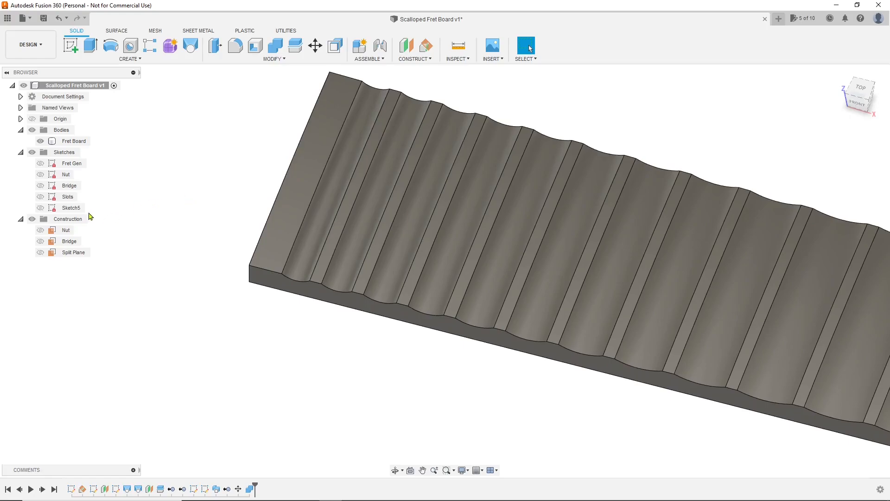
pyautogui.click(40, 197)
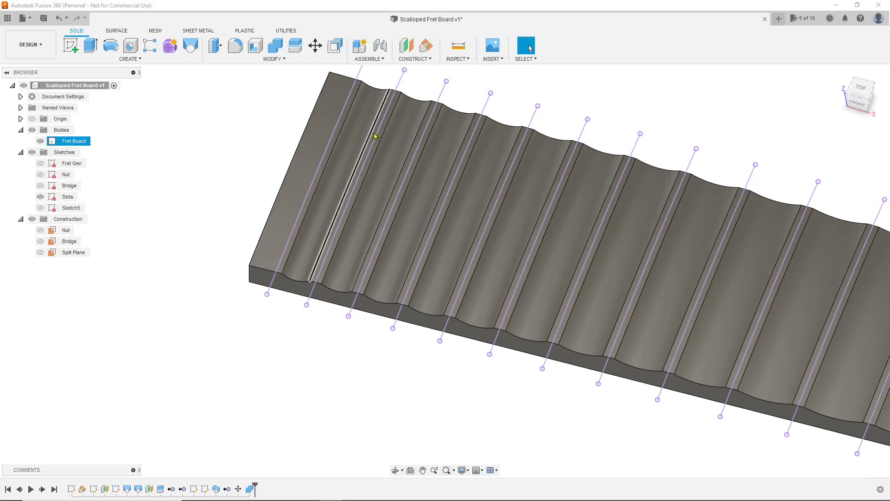
pyautogui.click(398, 95)
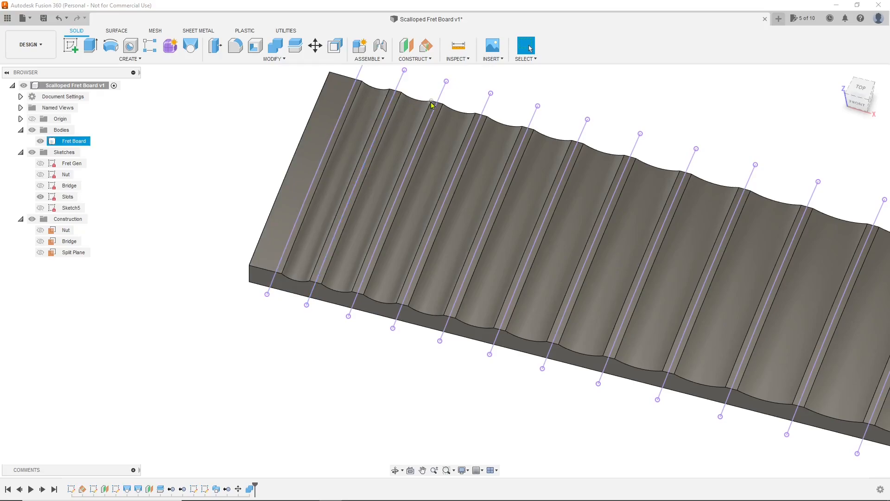
pyautogui.click(463, 386)
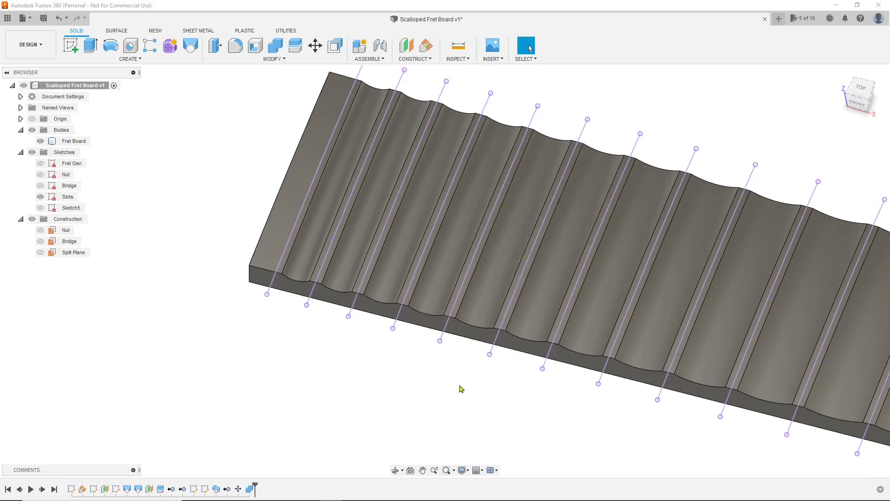
pyautogui.scroll(-5, 213, 186)
pyautogui.scroll(-3, 273, 197)
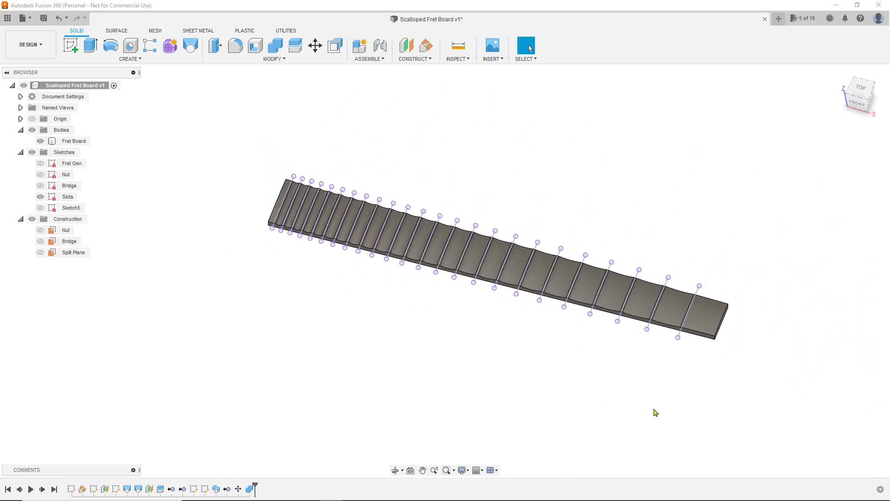
pyautogui.scroll(10, 654, 343)
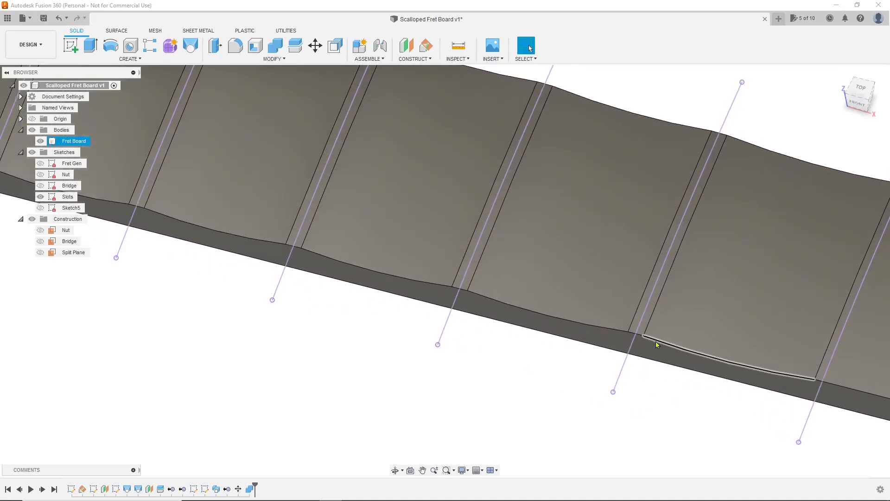
# Delete the Combine cut and the Move feature of the scallop body from the design history.
pyautogui.click(621, 377)
pyautogui.scroll(-4, 589, 453)
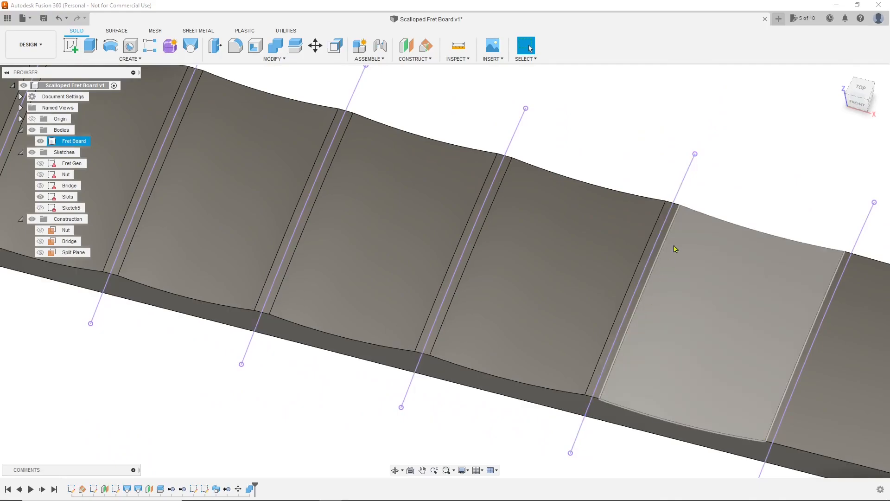
pyautogui.scroll(-3, 731, 202)
pyautogui.scroll(-2, 731, 203)
pyautogui.scroll(-2, 730, 201)
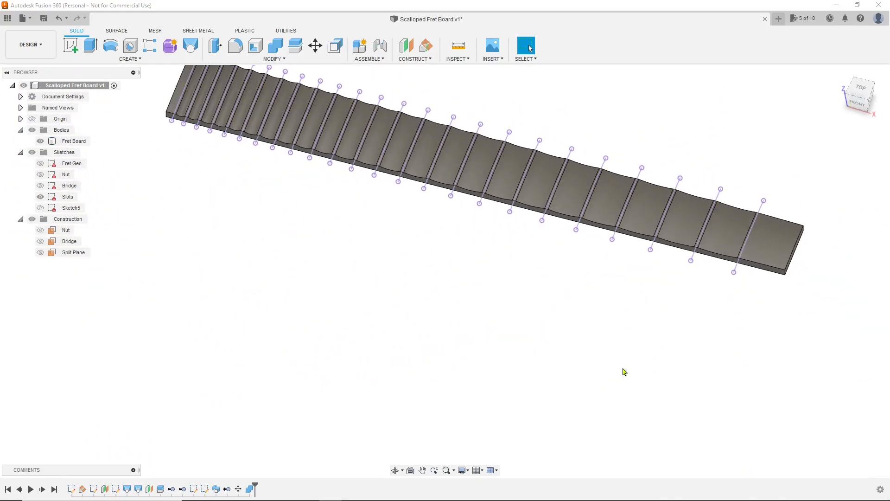
pyautogui.scroll(-1, 589, 406)
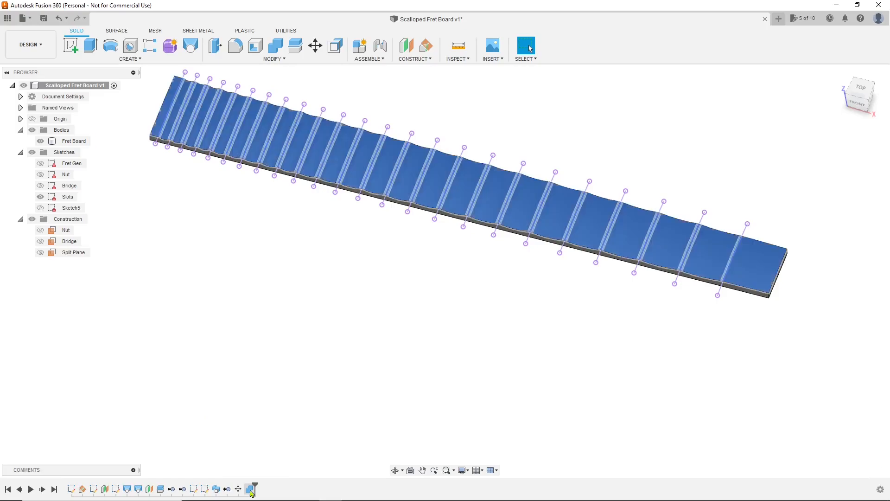
pyautogui.rightClick(250, 490)
pyautogui.click(268, 419)
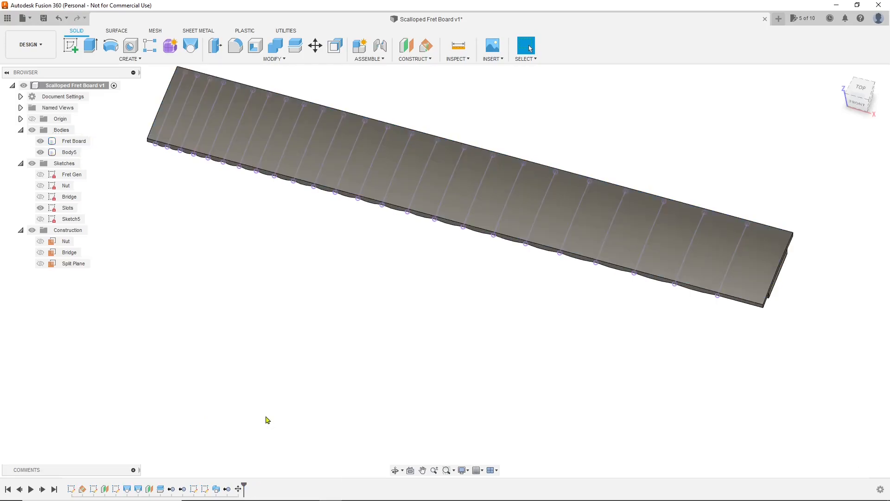
pyautogui.rightClick(238, 487)
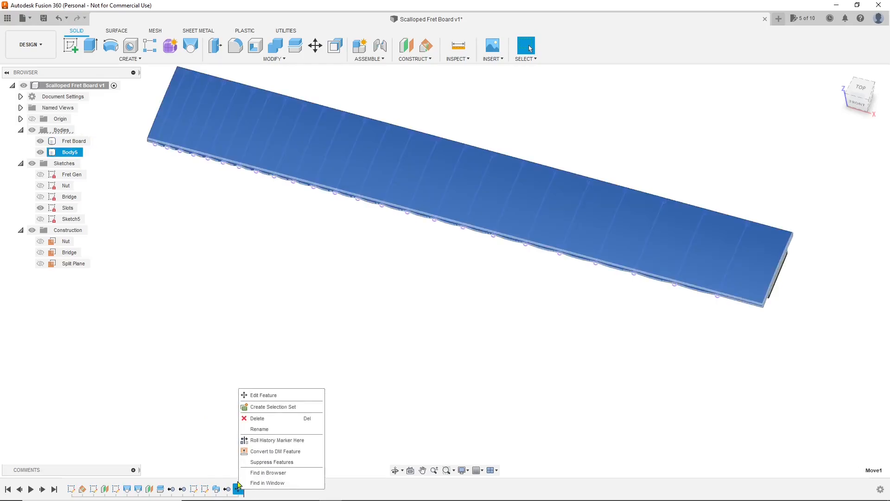
pyautogui.click(256, 418)
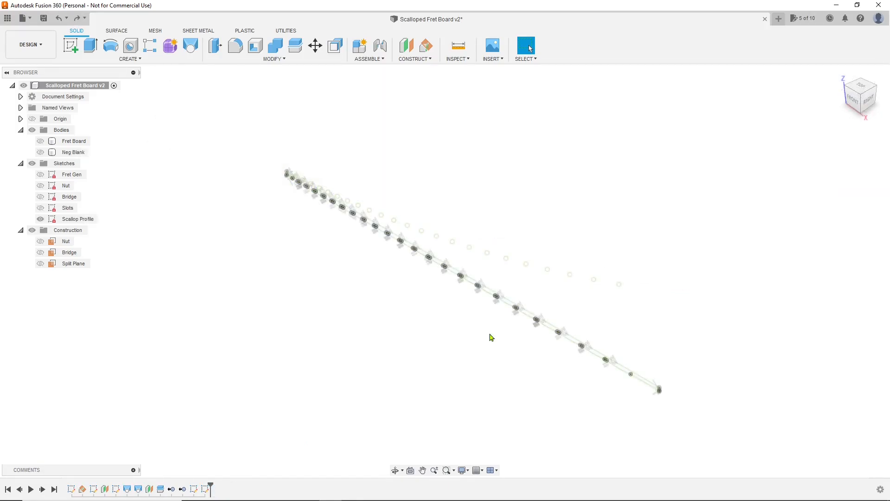
# Select all geometry of the Scallop Profile sketch from the front view and copy it.
pyautogui.click(852, 103)
pyautogui.moveTo(780, 376)
pyautogui.mouseDown()
pyautogui.moveTo(510, 273)
pyautogui.moveTo(341, 187)
pyautogui.mouseUp()
pyautogui.rightClick(436, 300)
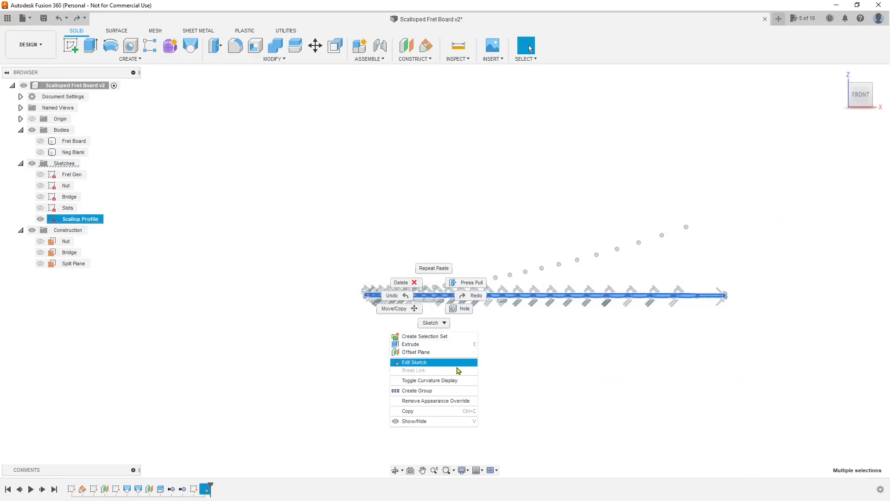
pyautogui.click(416, 411)
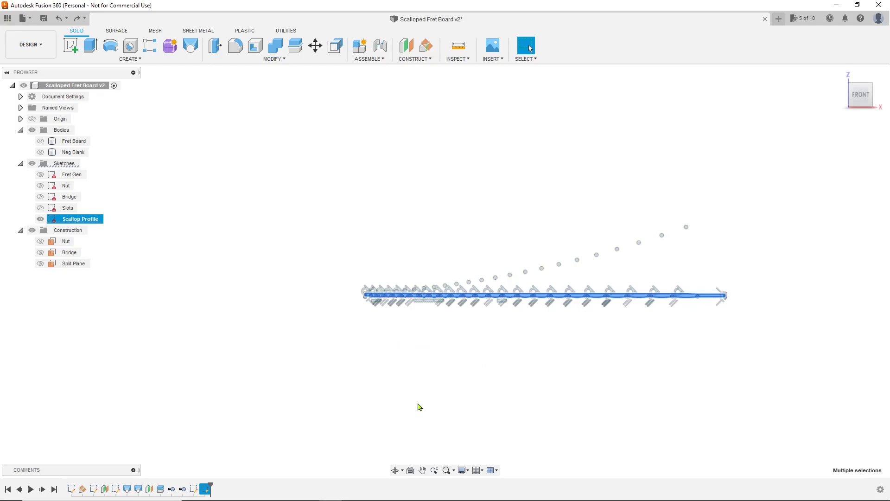
pyautogui.press('Escape')
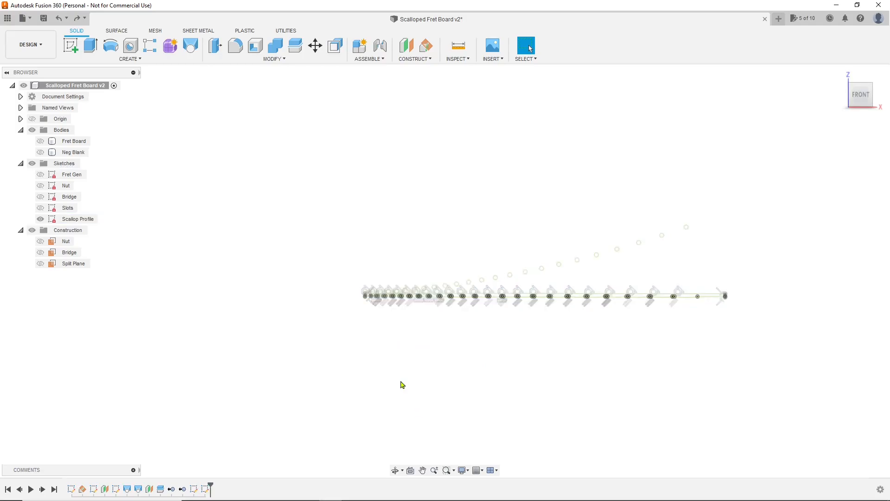
# Hide the Scallop Profile sketch, show the Neg Blank body and start a new sketch on its long back side face.
pyautogui.click(41, 219)
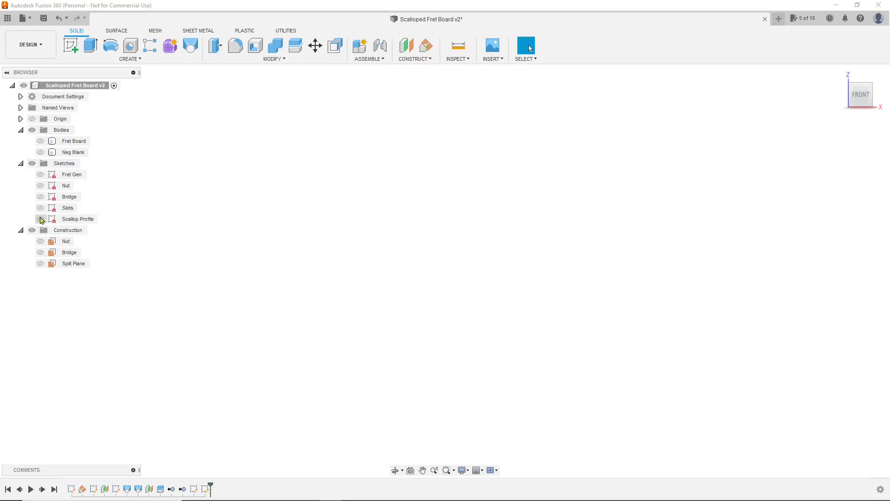
pyautogui.click(40, 152)
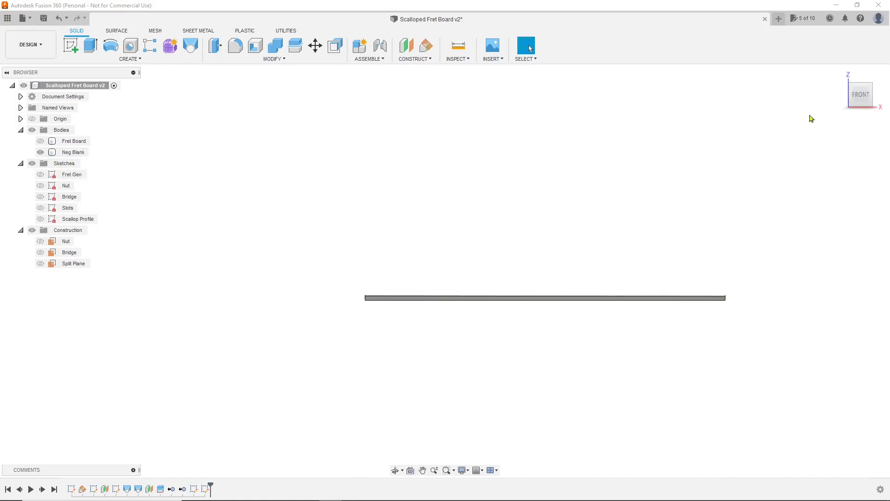
pyautogui.moveTo(856, 100); pyautogui.dragTo(817, 120)
pyautogui.keyDown('shift'); pyautogui.moveTo(445, 271); pyautogui.dragTo(517, 185, button='middle'); pyautogui.keyUp('shift')
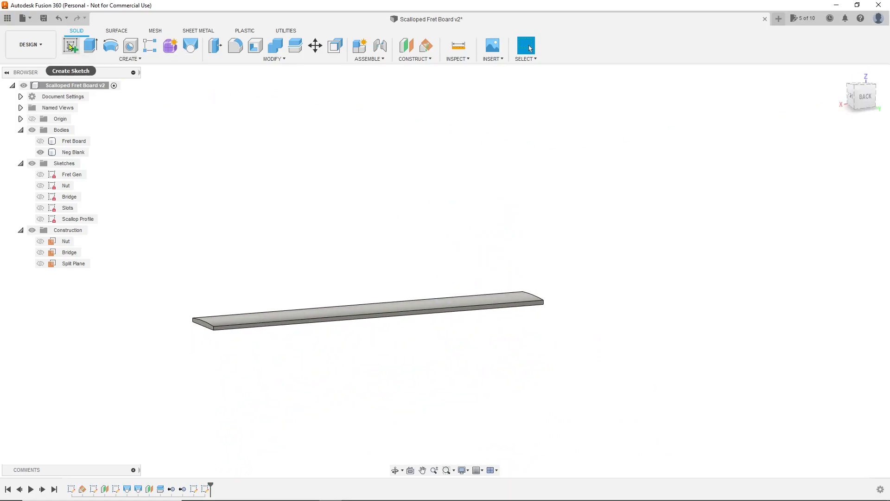
pyautogui.click(71, 47)
pyautogui.scroll(5, 195, 342)
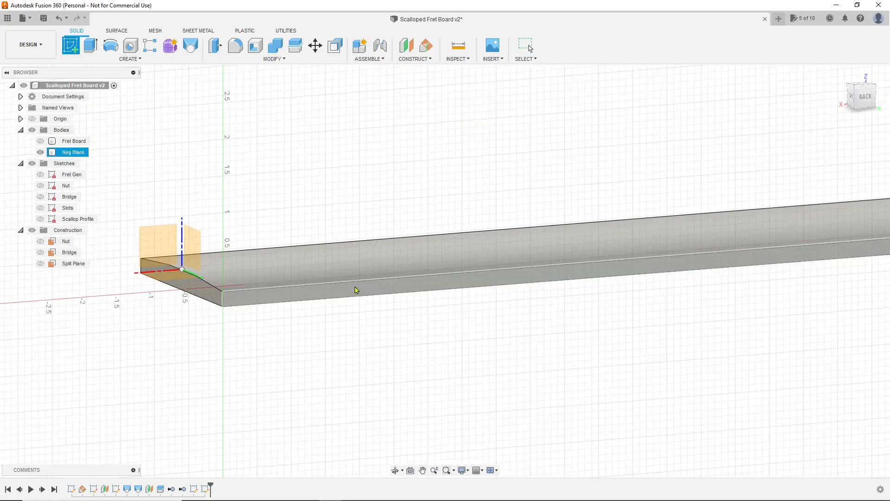
pyautogui.click(358, 291)
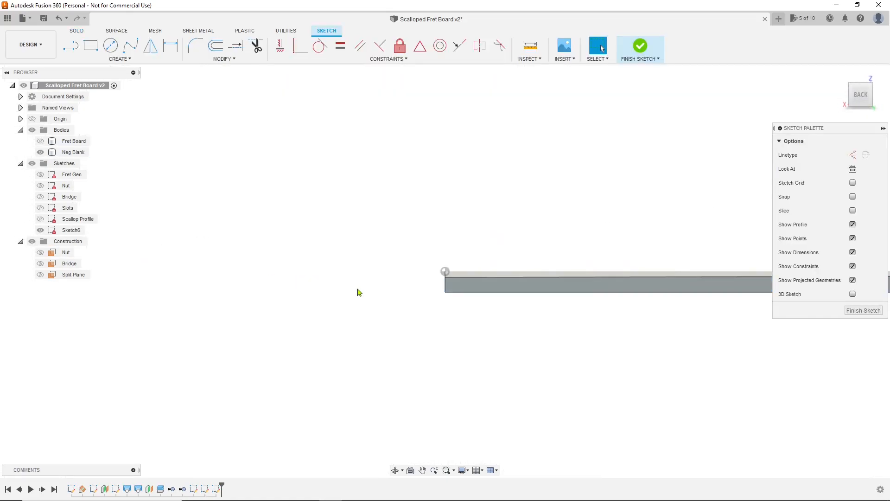
# Hide the Neg Blank body and delete the automatically projected face outline from the new sketch.
pyautogui.click(40, 152)
pyautogui.scroll(-5, 210, 195)
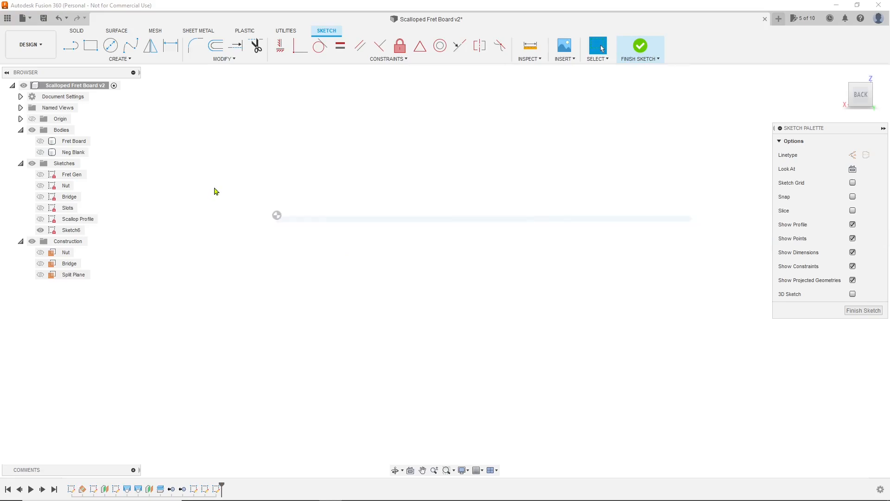
pyautogui.moveTo(672, 313); pyautogui.dragTo(233, 161)
pyautogui.click(233, 161)
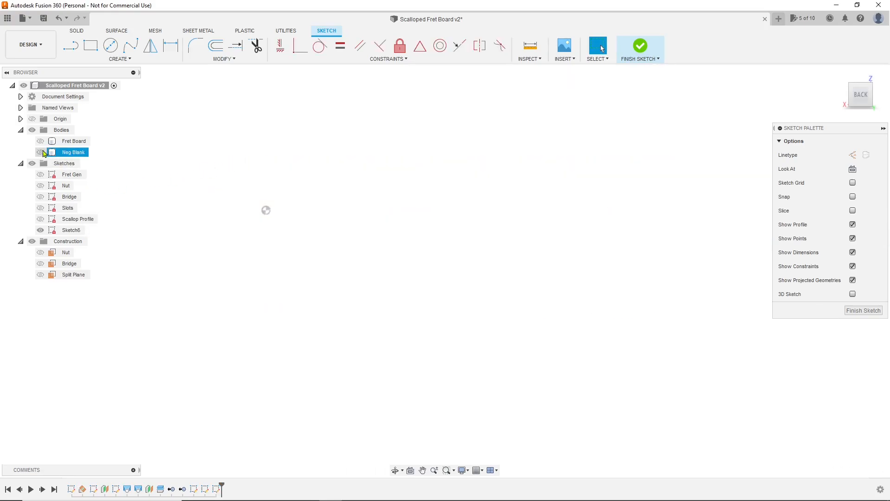
# Show the Neg Blank body and project the upper end corner of its side face into the sketch.
pyautogui.click(40, 152)
pyautogui.scroll(5, 280, 213)
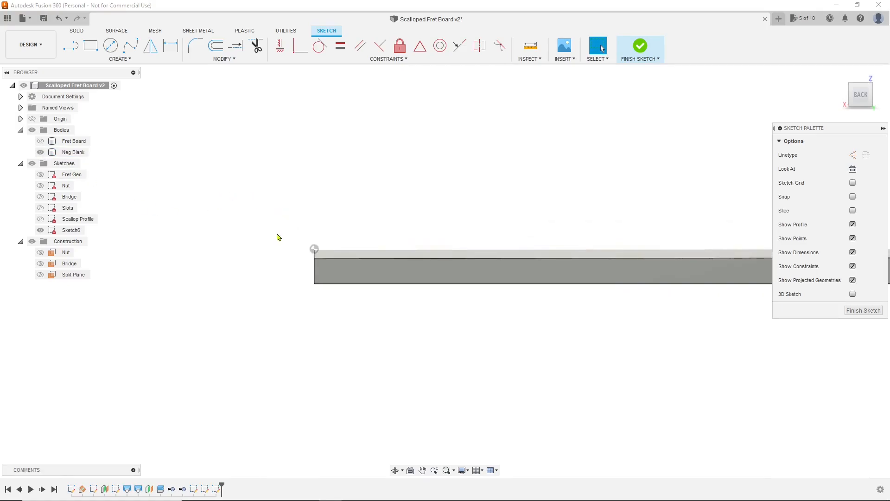
pyautogui.press('p')
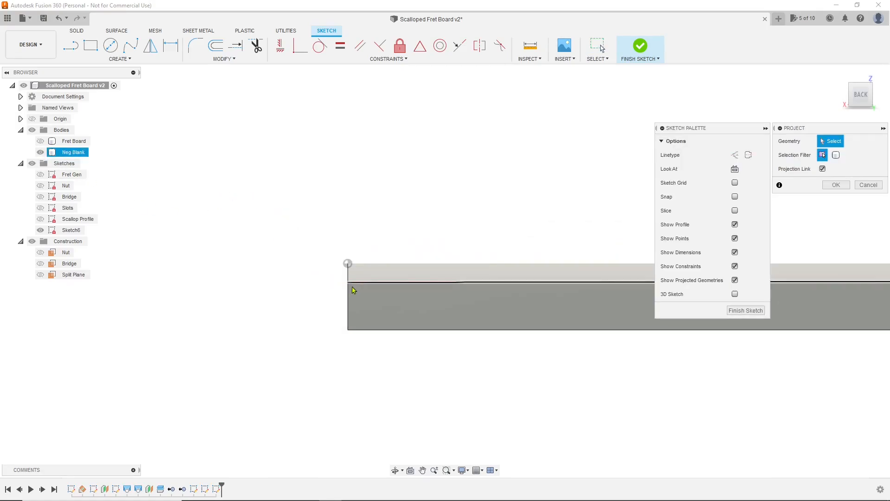
pyautogui.click(397, 291)
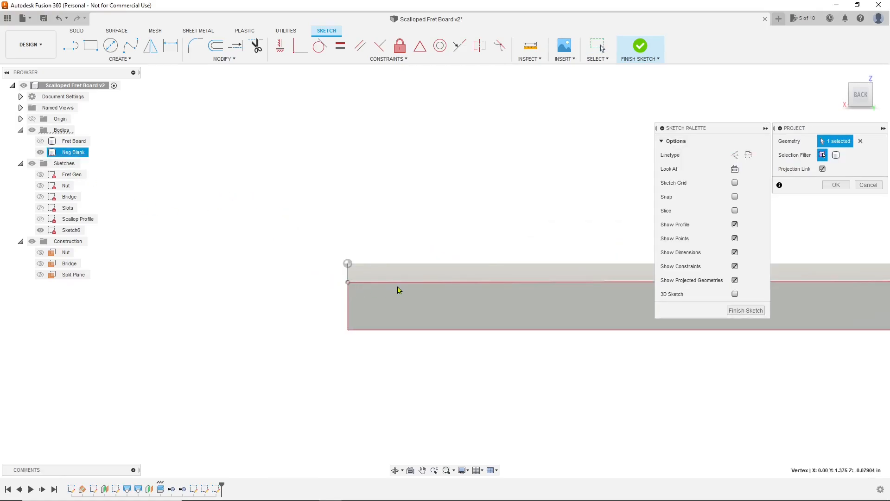
pyautogui.click(836, 184)
# Hide the Neg Blank body and paste the copied scallop profile into the new sketch, with the original Scallop Profile shown for reference.
pyautogui.click(40, 152)
pyautogui.scroll(-3, 244, 178)
pyautogui.moveTo(245, 178); pyautogui.dragTo(372, 194, button='middle')
pyautogui.scroll(-2, 371, 194)
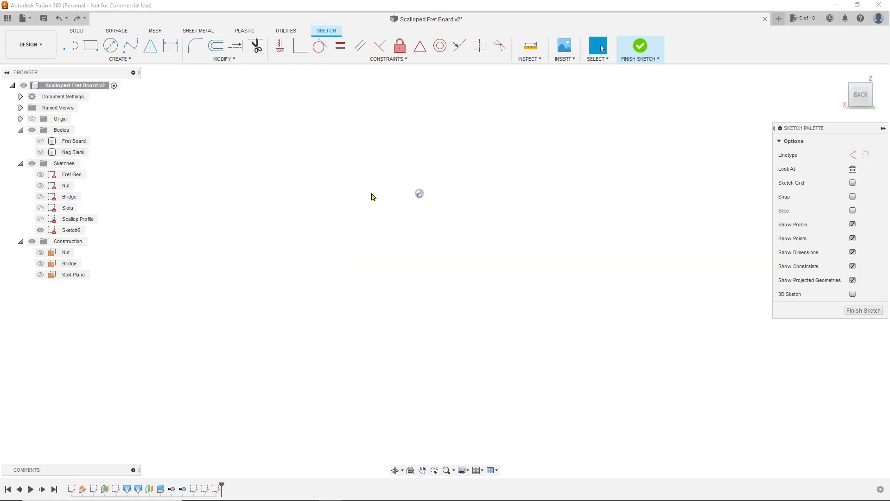
pyautogui.rightClick(355, 247)
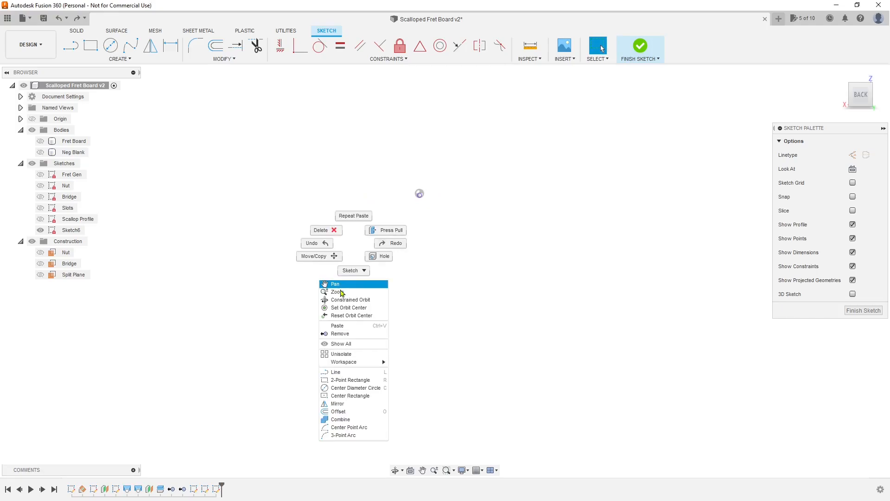
pyautogui.click(340, 325)
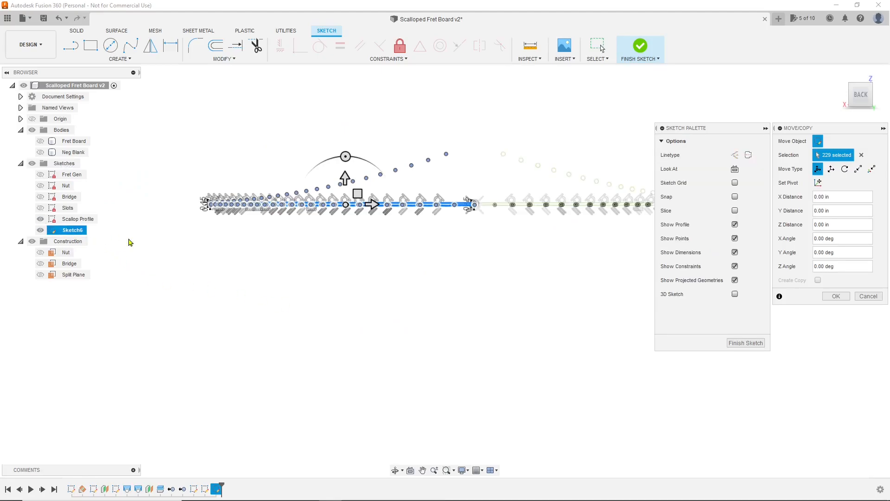
pyautogui.scroll(5, 477, 194)
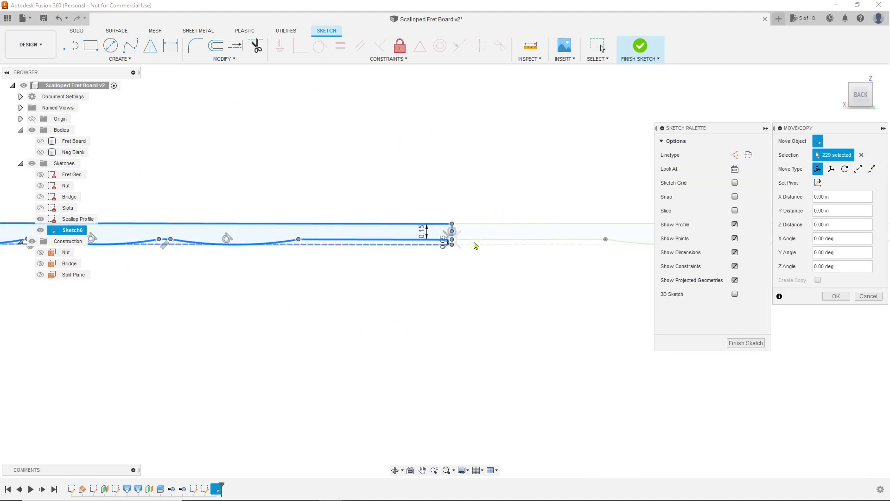
pyautogui.scroll(-6, 463, 196)
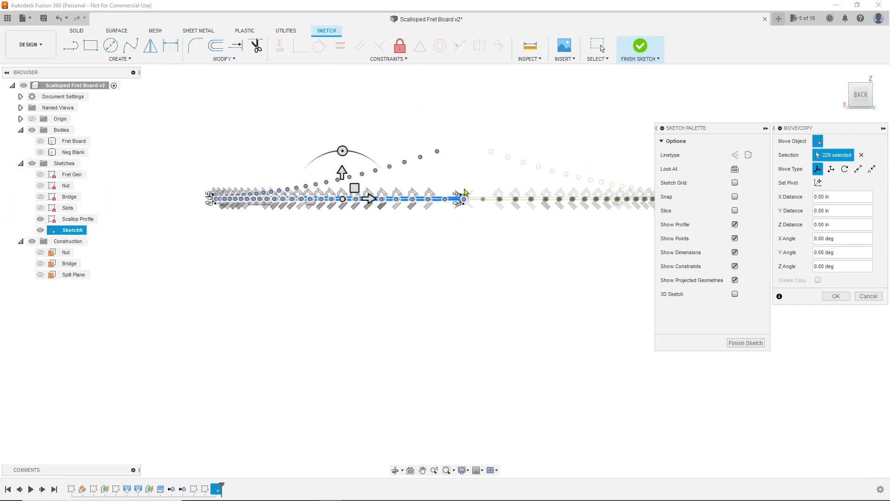
# Rotate the pasted profile half a turn about its end point to run parallel with the original profile, and finish the sketch.
pyautogui.moveTo(862, 94); pyautogui.dragTo(861, 132)
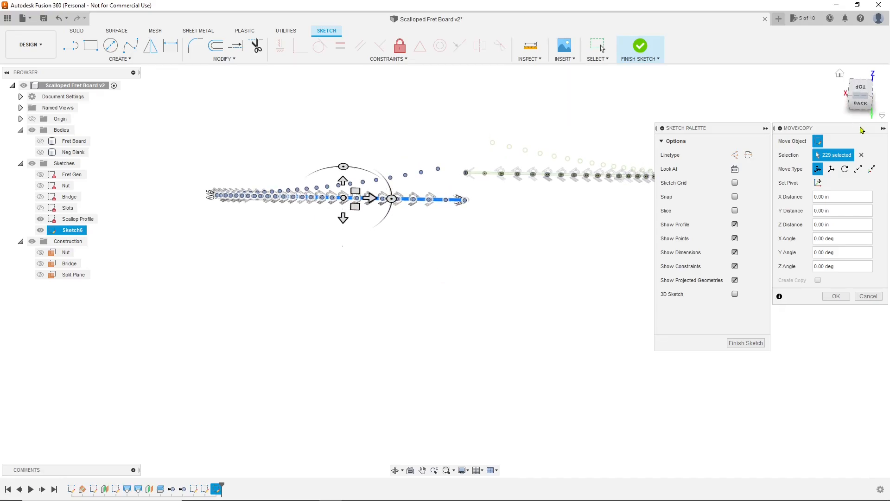
pyautogui.click(862, 90)
pyautogui.scroll(-4, 344, 144)
pyautogui.scroll(1, 394, 181)
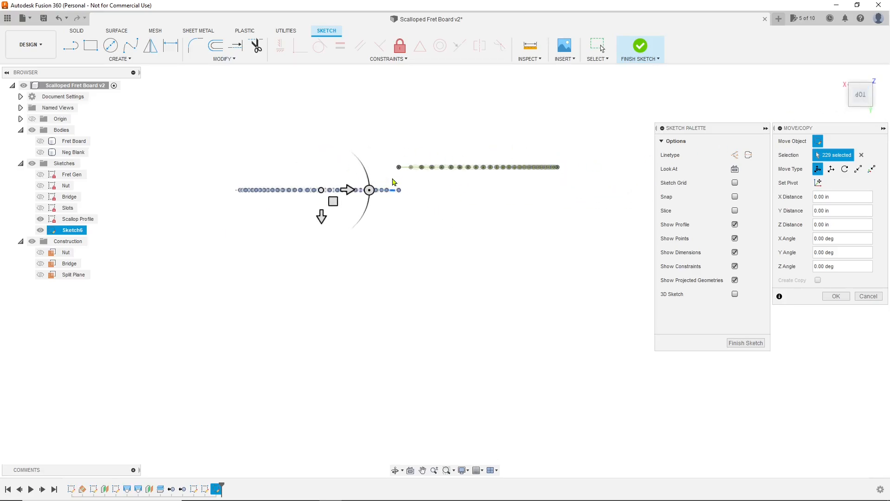
pyautogui.scroll(2, 394, 181)
pyautogui.click(818, 182)
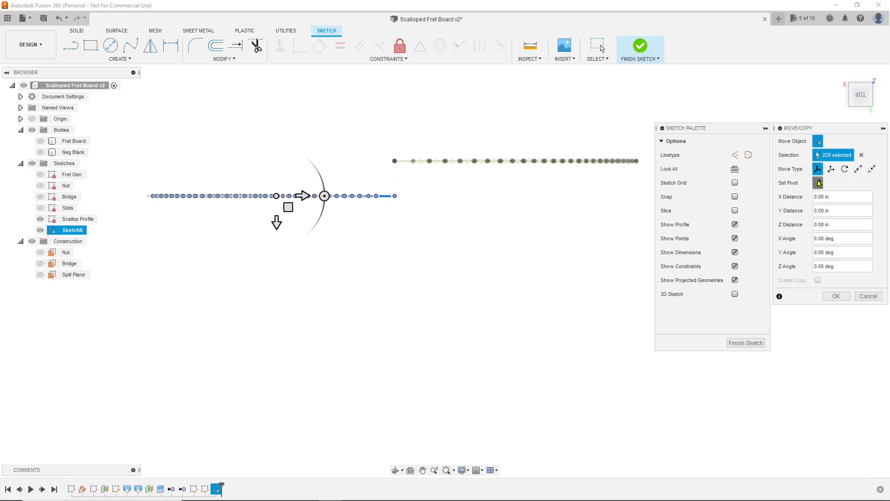
pyautogui.scroll(4, 367, 214)
pyautogui.click(436, 167)
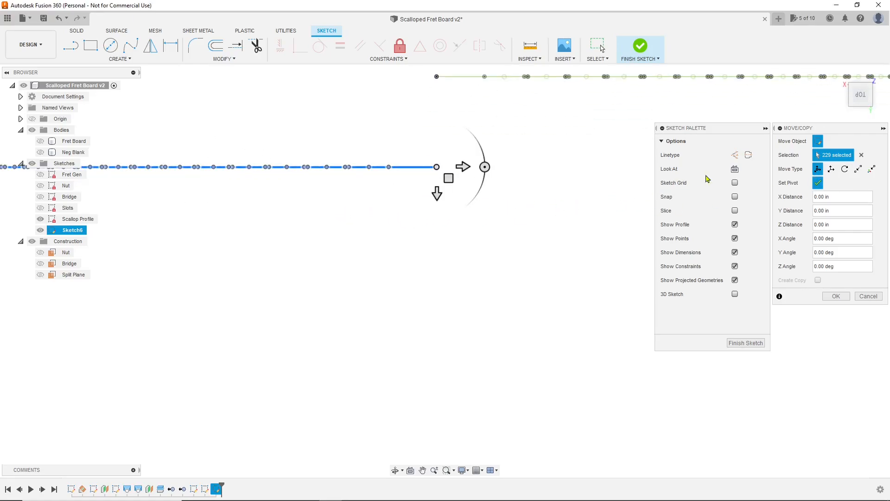
pyautogui.click(817, 183)
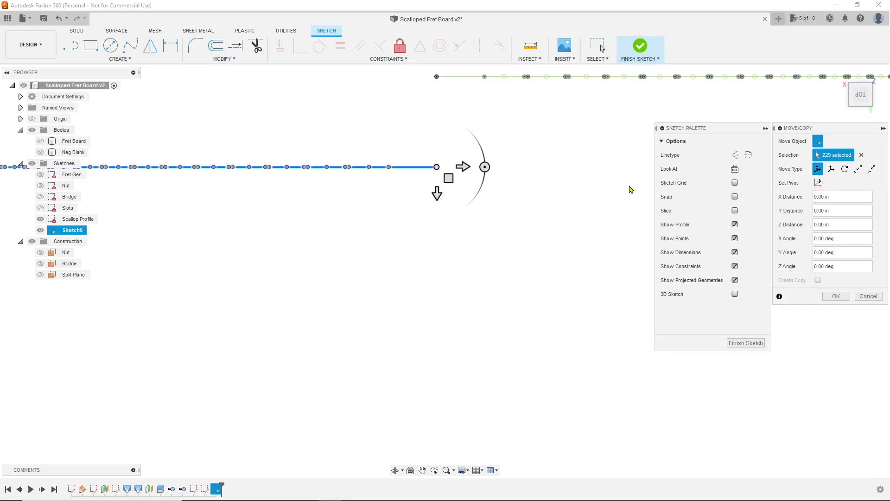
pyautogui.moveTo(485, 167)
pyautogui.mouseDown()
pyautogui.moveTo(437, 117)
pyautogui.moveTo(364, 158)
pyautogui.moveTo(359, 170)
pyautogui.mouseUp()
pyautogui.click(830, 294)
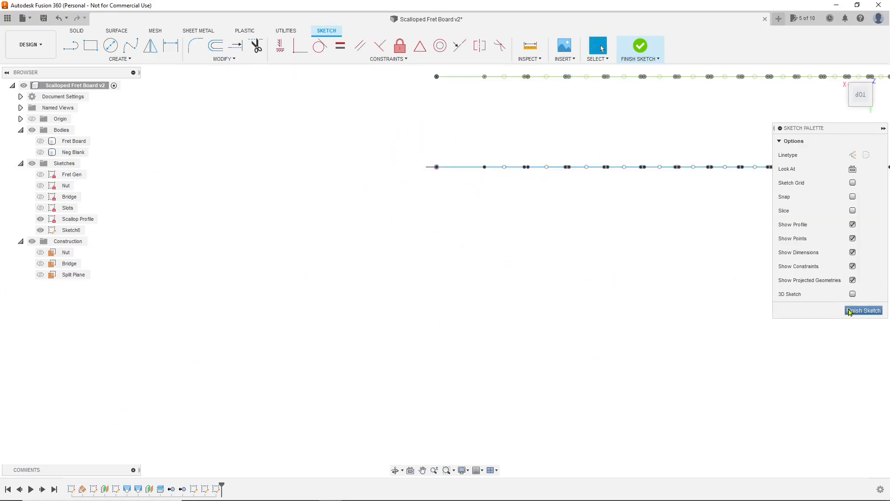
pyautogui.click(854, 311)
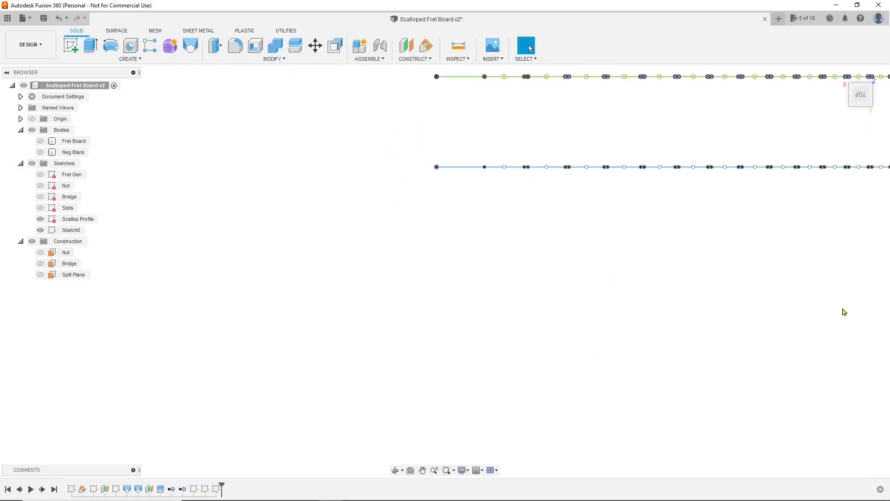
# Rename the new sketch as Scallop Profile (1).
pyautogui.click(79, 232)
pyautogui.click(78, 232)
pyautogui.write('Scallop P')
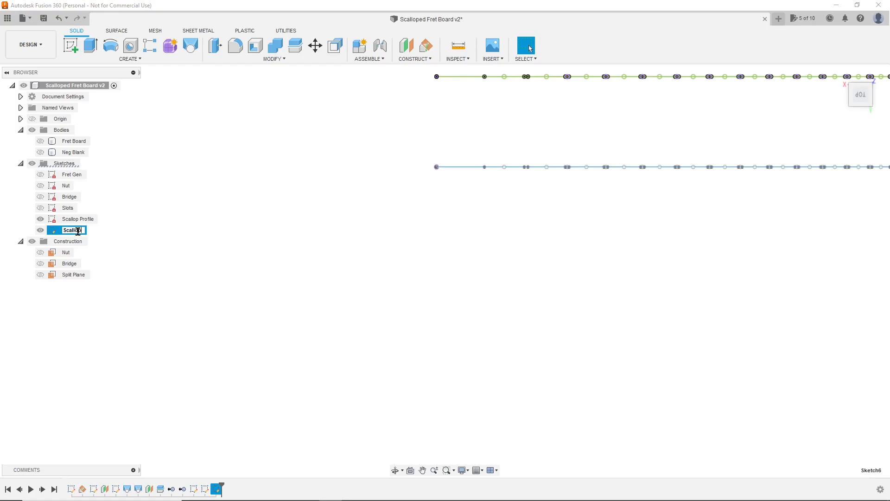
pyautogui.write('rofile')
pyautogui.press('Return')
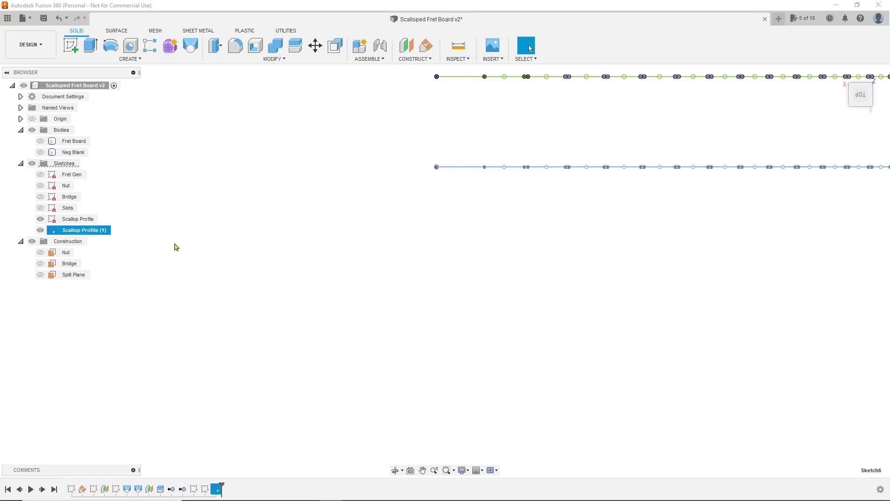
pyautogui.click(175, 244)
pyautogui.scroll(-1, 239, 250)
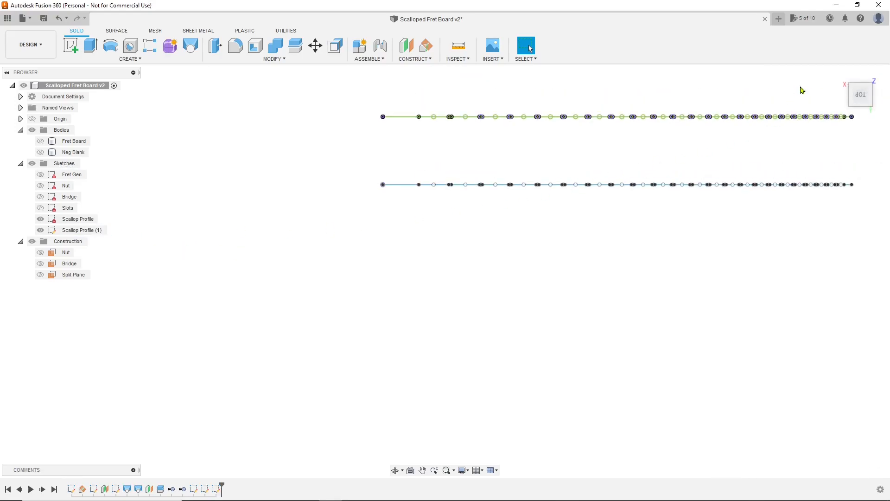
pyautogui.moveTo(878, 95)
pyautogui.mouseDown()
pyautogui.moveTo(885, 67)
pyautogui.moveTo(656, 136)
pyautogui.mouseUp()
pyautogui.scroll(-1, 621, 327)
pyautogui.scroll(2, 436, 168)
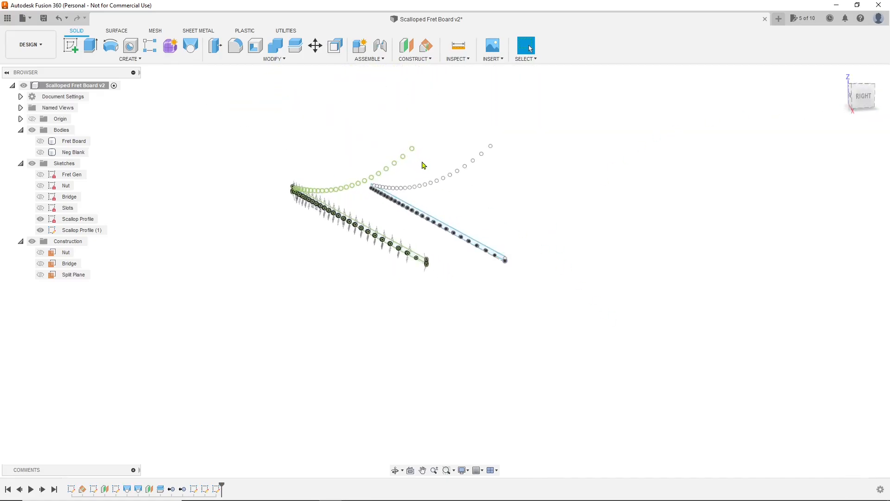
# Show the Slots sketch and set up a loft between the Scallop Profile and Scallop Profile (1) regions.
pyautogui.click(41, 207)
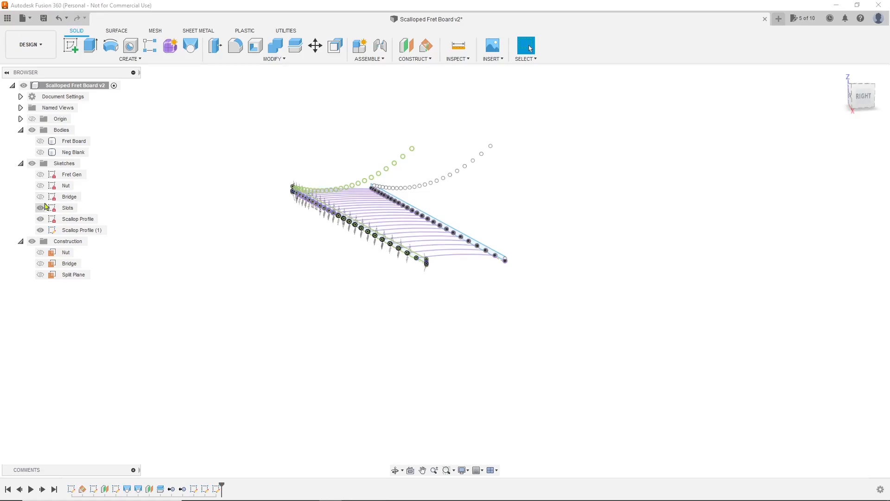
pyautogui.click(191, 48)
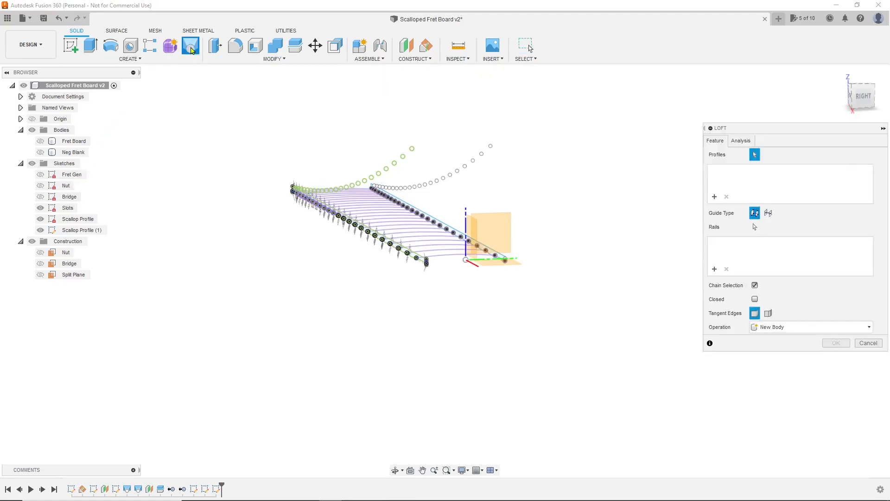
pyautogui.scroll(5, 350, 233)
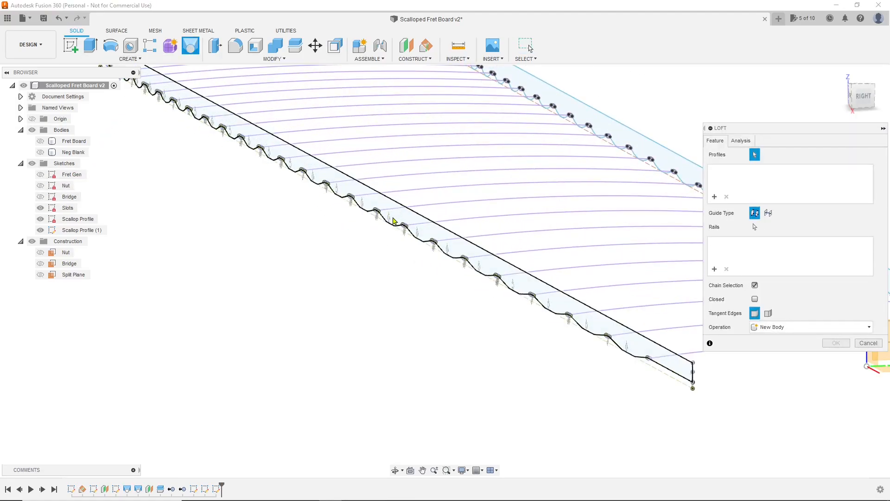
pyautogui.click(393, 222)
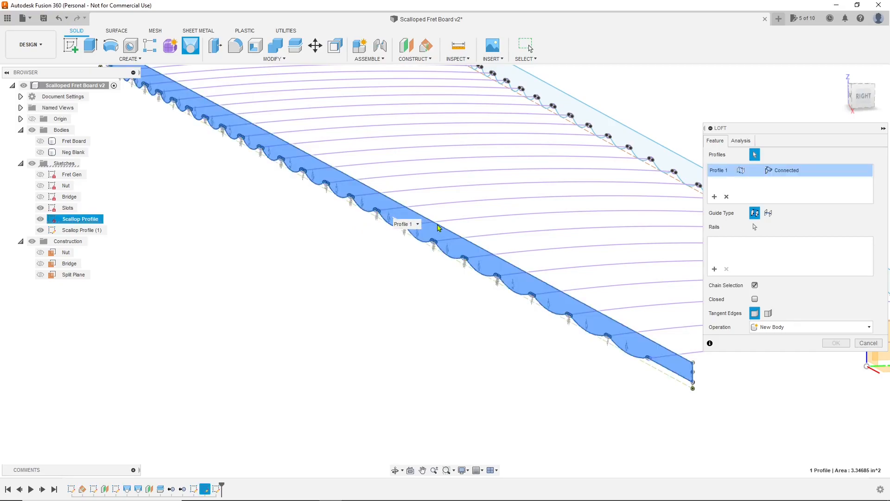
pyautogui.click(614, 142)
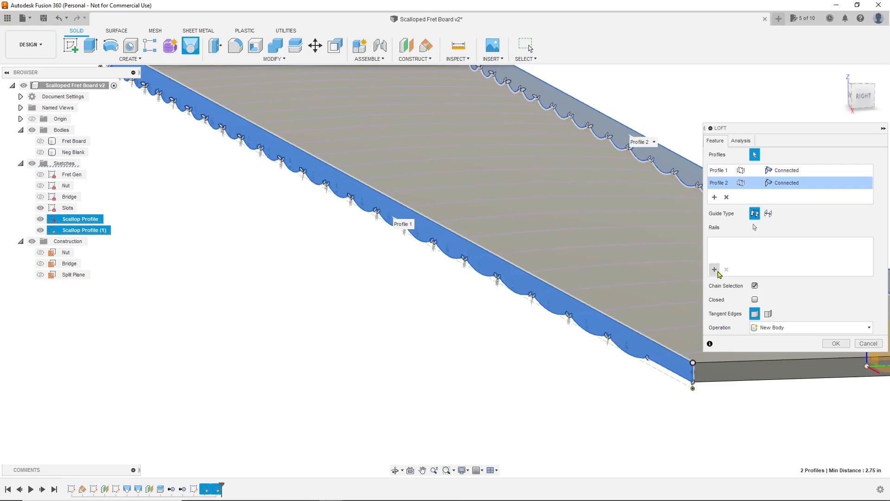
# Add the outermost slot arcs at both ends as the loft's two rails and create the loft as a new body.
pyautogui.click(714, 271)
pyautogui.scroll(-5, 228, 363)
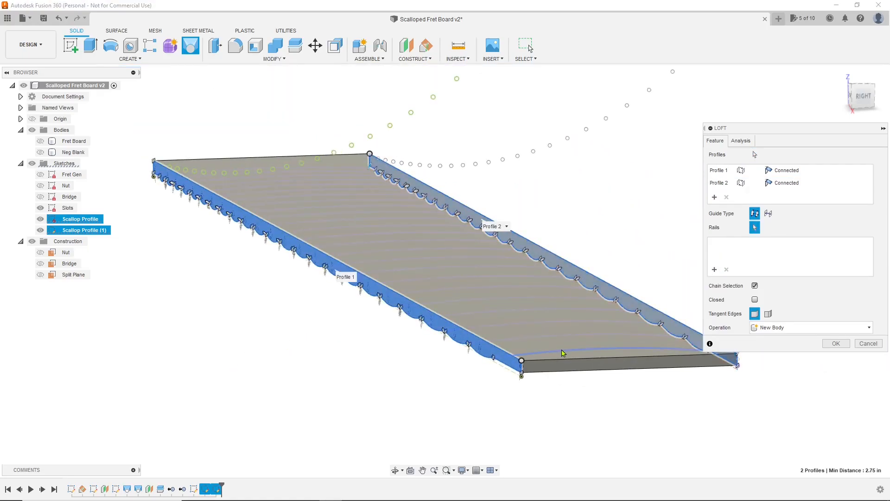
pyautogui.click(560, 349)
pyautogui.scroll(3, 241, 146)
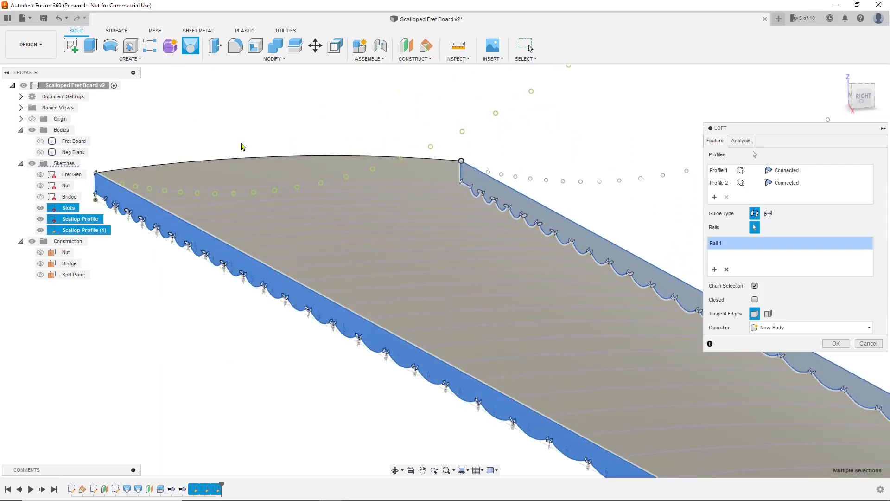
pyautogui.scroll(3, 241, 146)
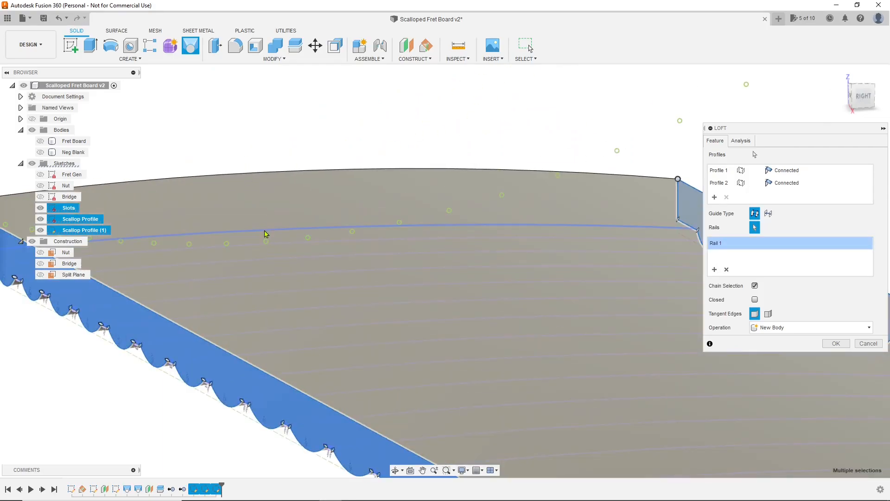
pyautogui.click(267, 234)
pyautogui.scroll(-5, 314, 133)
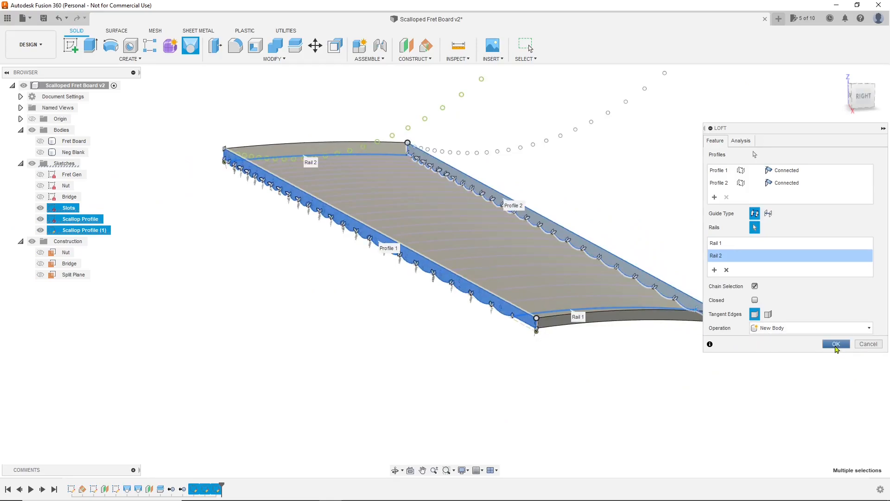
pyautogui.click(835, 346)
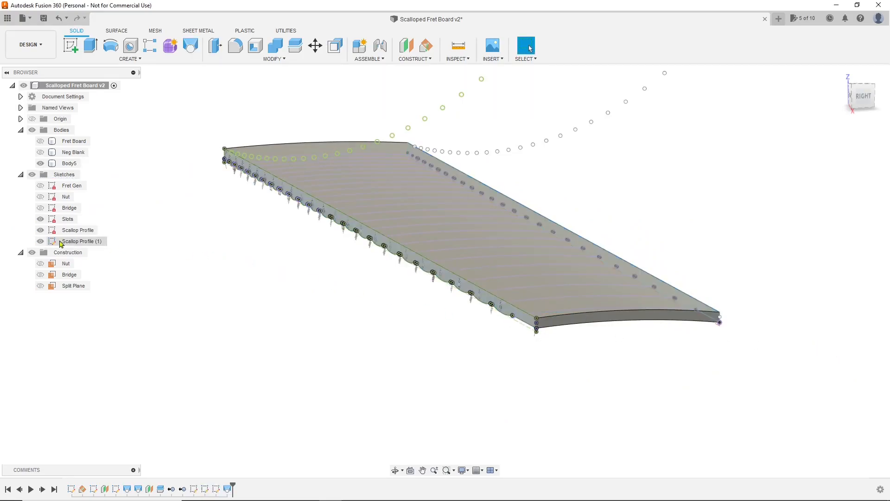
# Hide the Scallop Profile (1), Scallop Profile and Slots sketches.
pyautogui.click(40, 241)
pyautogui.click(38, 228)
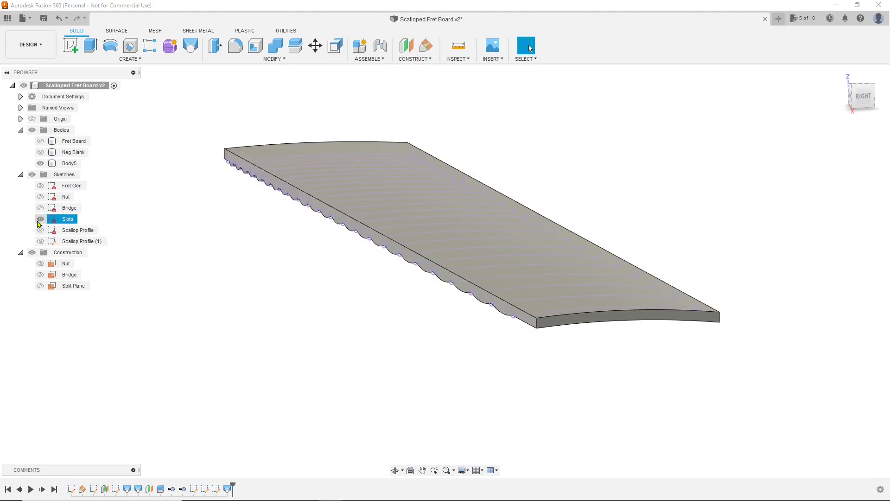
pyautogui.click(40, 219)
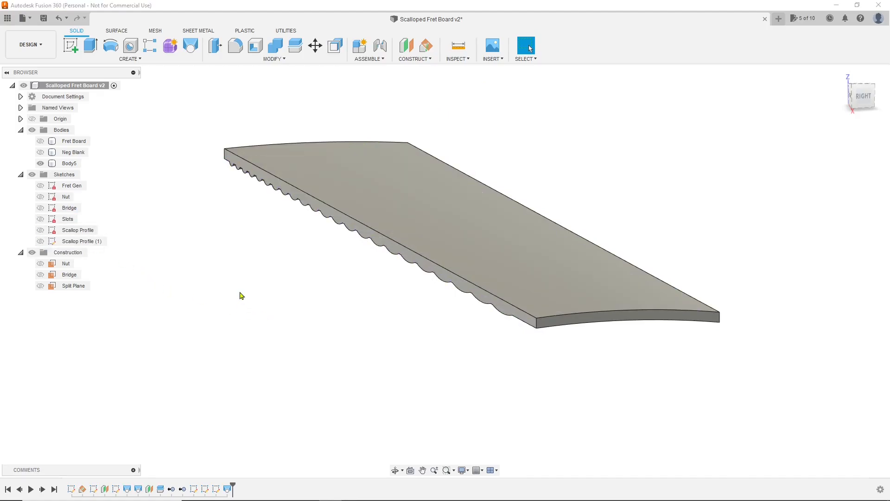
# Remove the old Neg Blank body from the design, keeping the new lofted body.
pyautogui.moveTo(853, 109)
pyautogui.mouseDown()
pyautogui.moveTo(845, 73)
pyautogui.moveTo(884, 101)
pyautogui.moveTo(866, 103)
pyautogui.mouseUp()
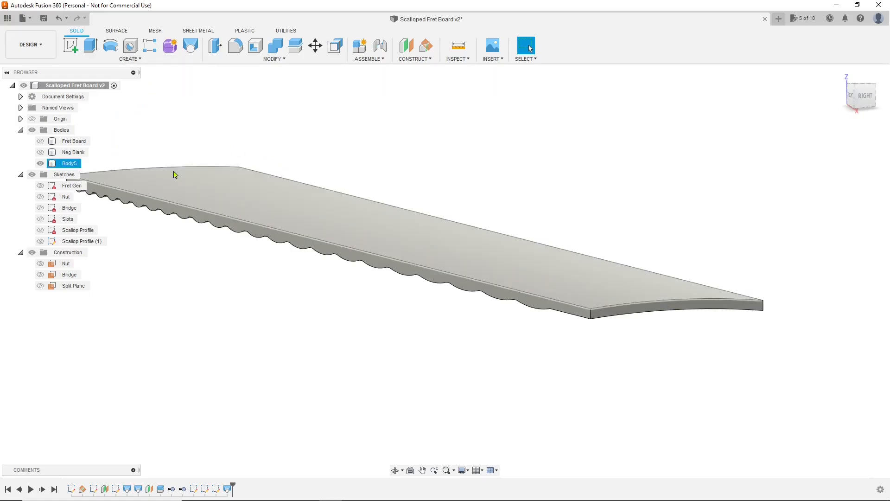
pyautogui.click(864, 100)
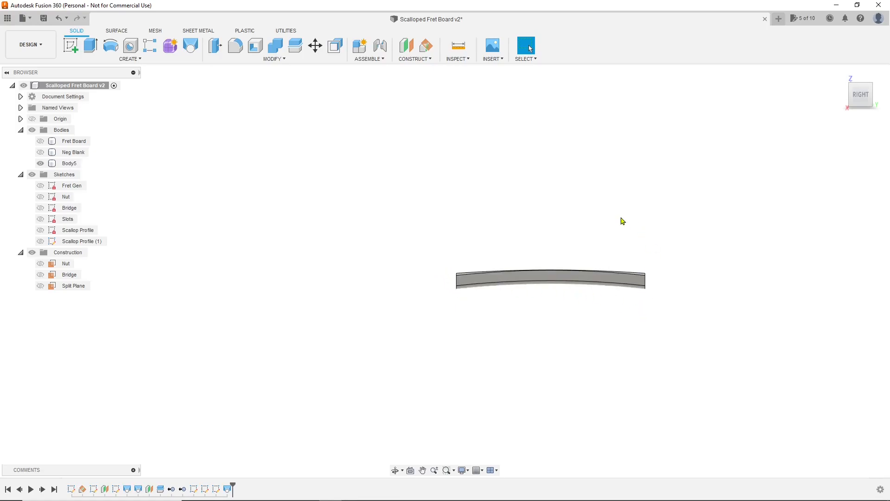
pyautogui.scroll(-1, 547, 228)
pyautogui.moveTo(861, 97); pyautogui.dragTo(876, 106)
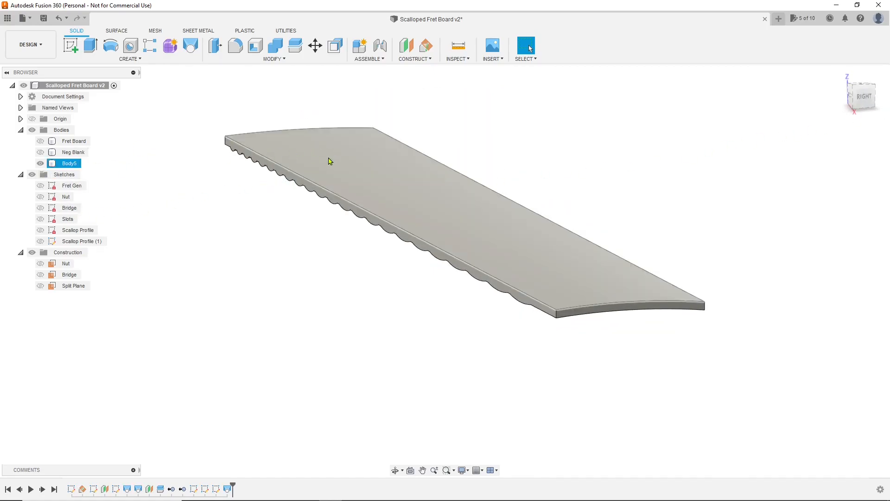
pyautogui.scroll(-1, 411, 339)
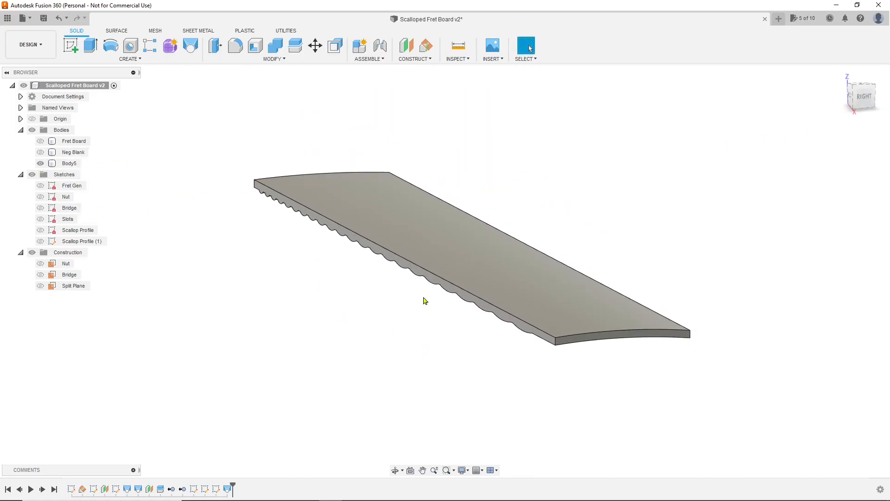
pyautogui.scroll(3, 424, 299)
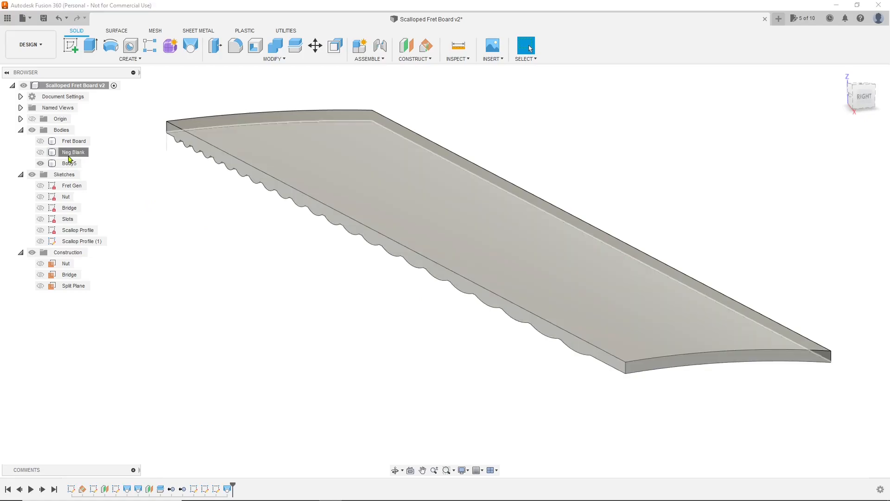
pyautogui.click(70, 154)
pyautogui.rightClick(69, 156)
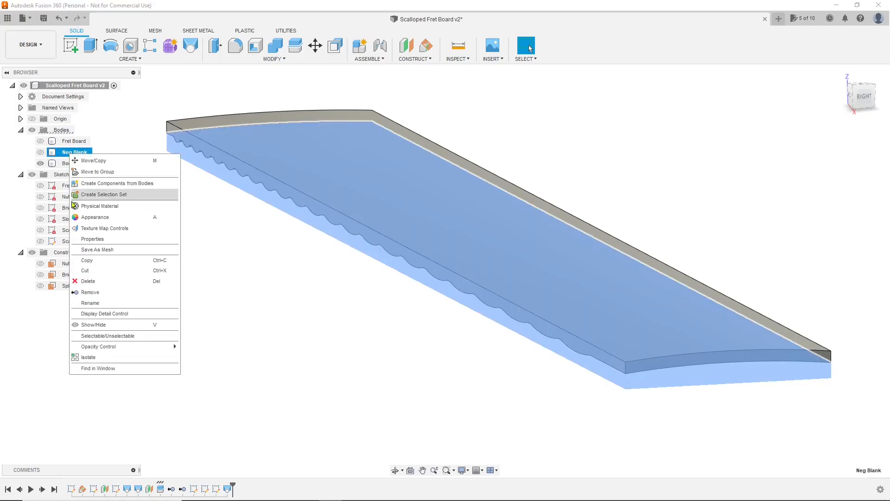
pyautogui.click(84, 294)
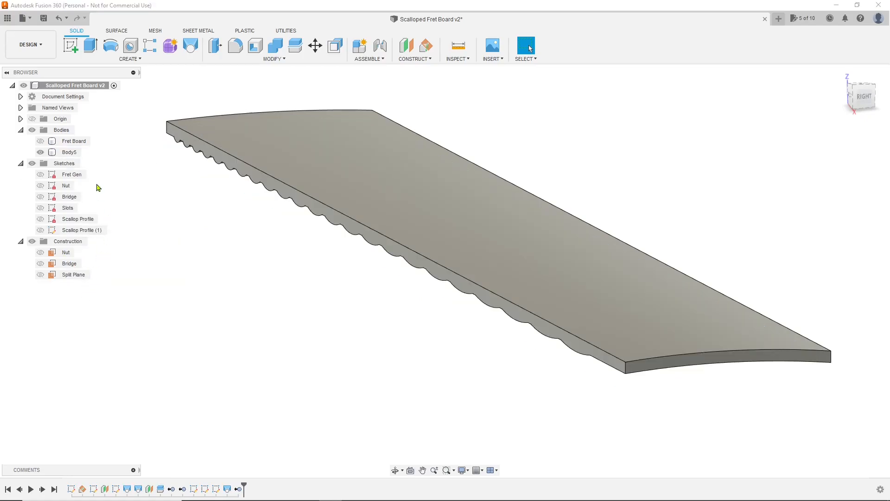
# Rename the lofted body as Neg Blank.
pyautogui.click(72, 155)
pyautogui.doubleClick(72, 154)
pyautogui.write('Ne')
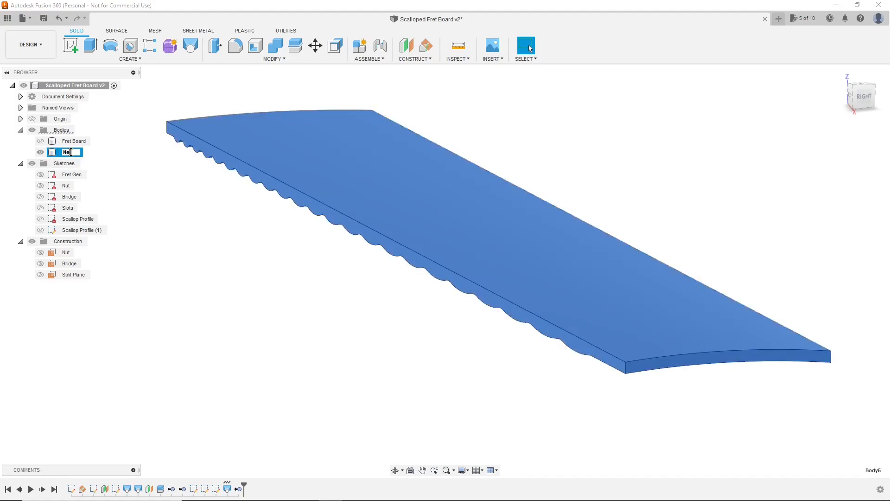
pyautogui.write('g Blank')
pyautogui.press('Return')
pyautogui.click(133, 173)
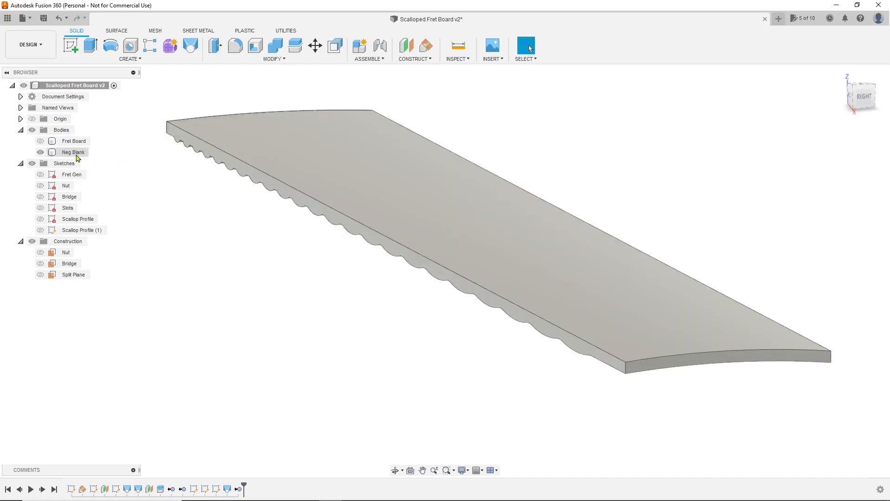
# Try to move the Neg Blank body by -0.01 in along Z.
pyautogui.rightClick(76, 154)
pyautogui.click(82, 163)
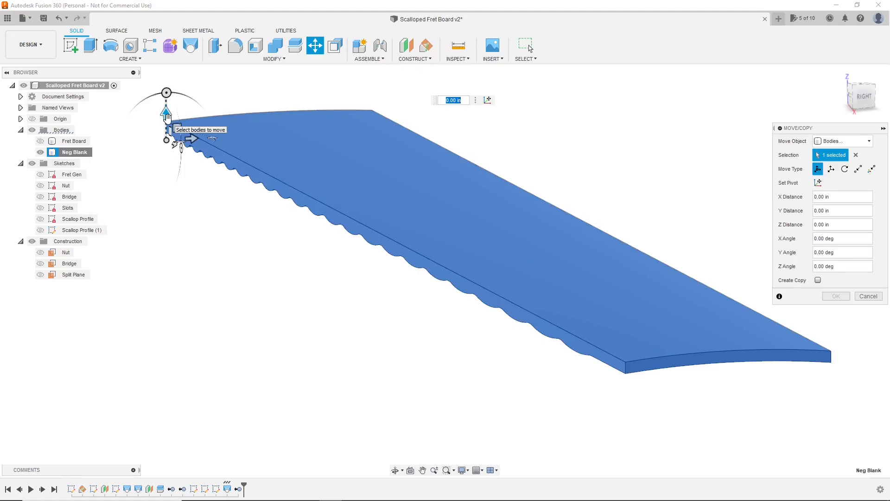
pyautogui.moveTo(167, 117); pyautogui.dragTo(167, 123)
pyautogui.press('BackSpace')
pyautogui.write('-.01')
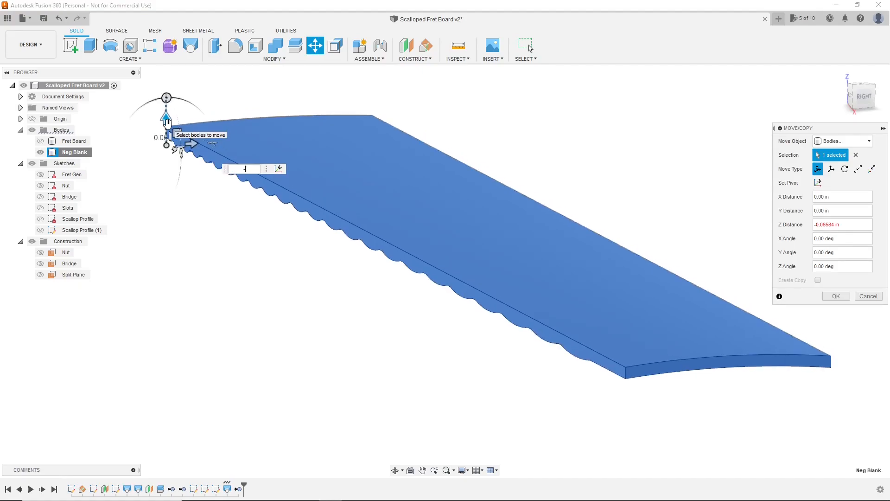
pyautogui.press('Return')
# Show the Fret Board body together with the Neg Blank.
pyautogui.click(41, 142)
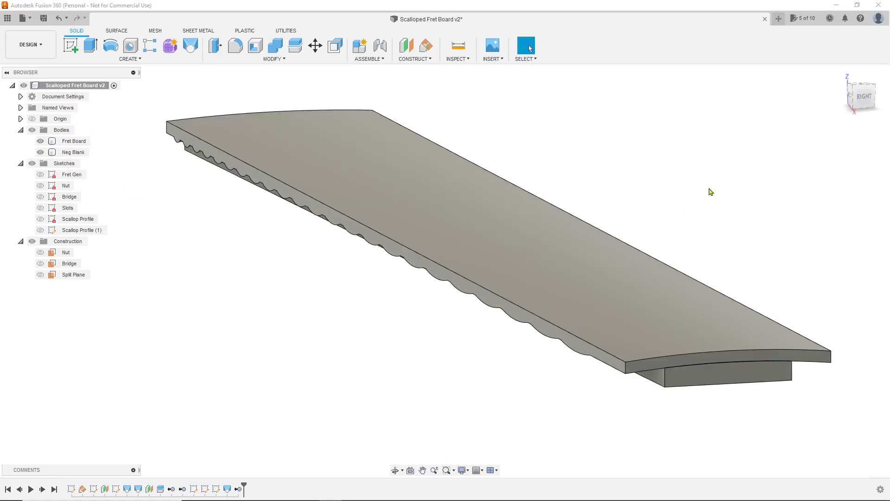
# Cut the Neg Blank tool body out of the Fret Board target body with Combine, without keeping the tool.
pyautogui.scroll(-3, 733, 188)
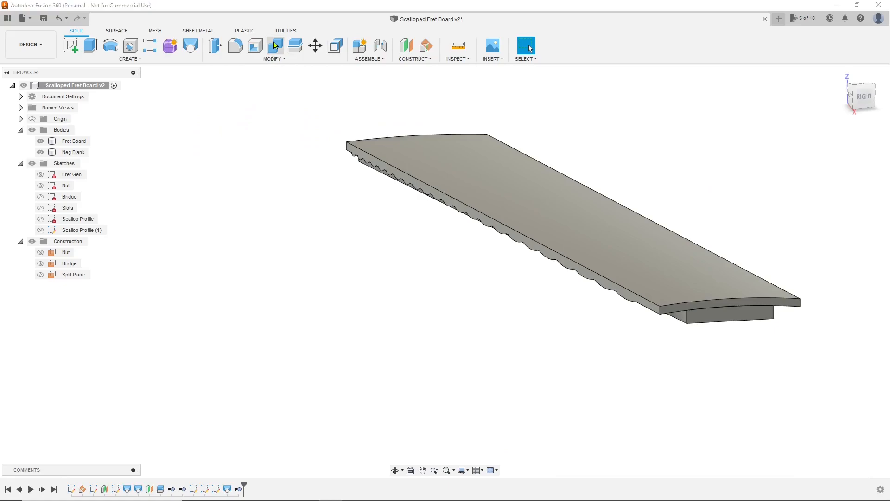
pyautogui.click(271, 47)
pyautogui.click(89, 142)
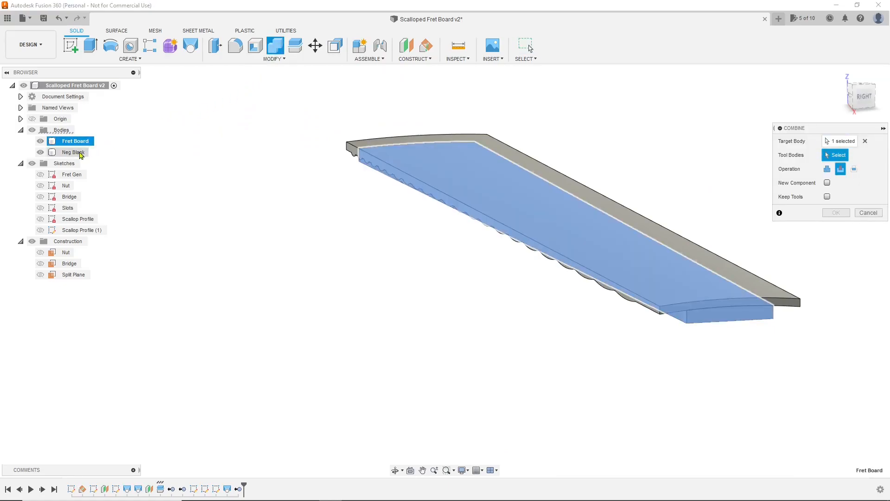
pyautogui.click(75, 152)
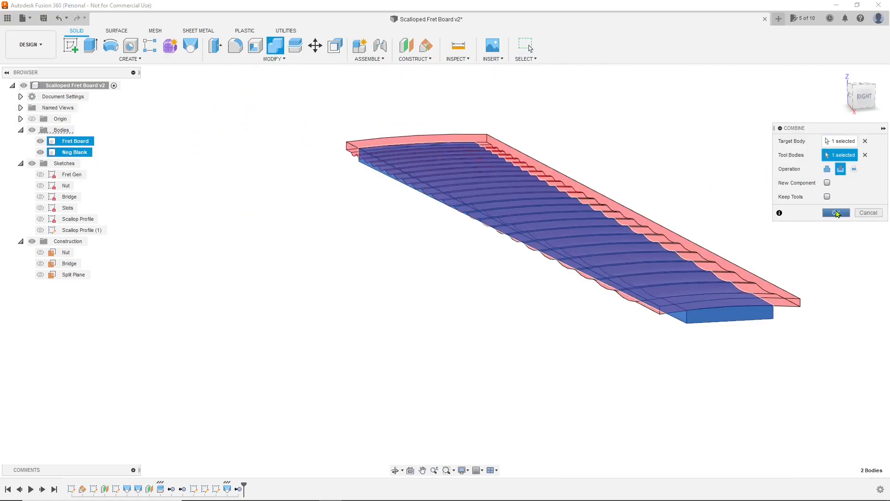
pyautogui.click(836, 212)
# Examine the scalloped surface at the fret board's end with the tightest scallops and undo the Combine cut.
pyautogui.moveTo(864, 100); pyautogui.dragTo(841, 143)
pyautogui.scroll(-3, 654, 283)
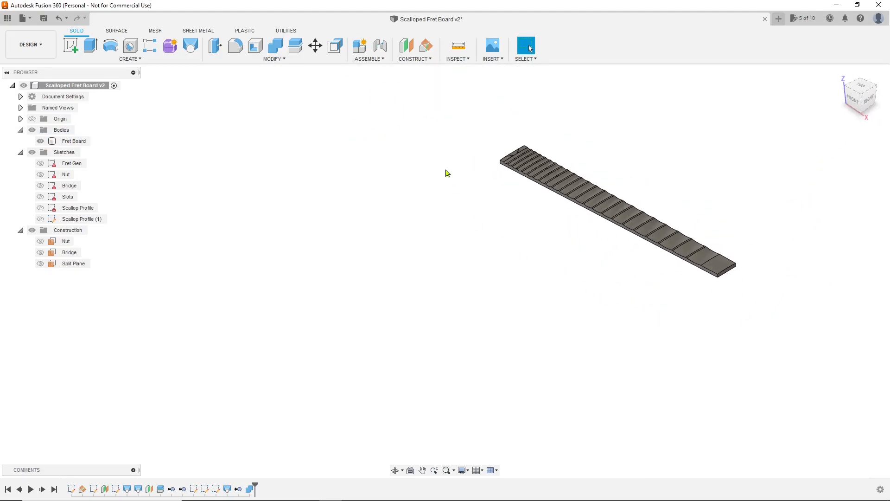
pyautogui.moveTo(500, 172); pyautogui.dragTo(455, 340, button='middle')
pyautogui.scroll(5, 476, 326)
pyautogui.click(405, 274)
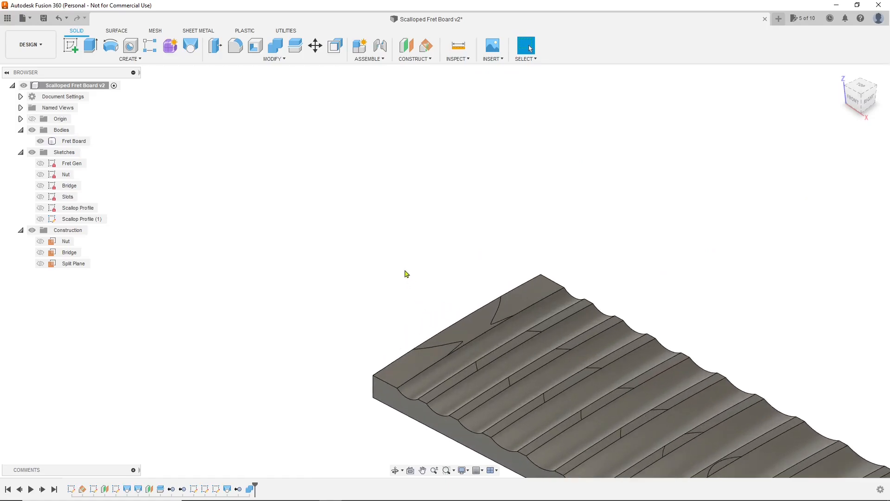
pyautogui.scroll(-2, 341, 112)
pyautogui.scroll(-2, 343, 126)
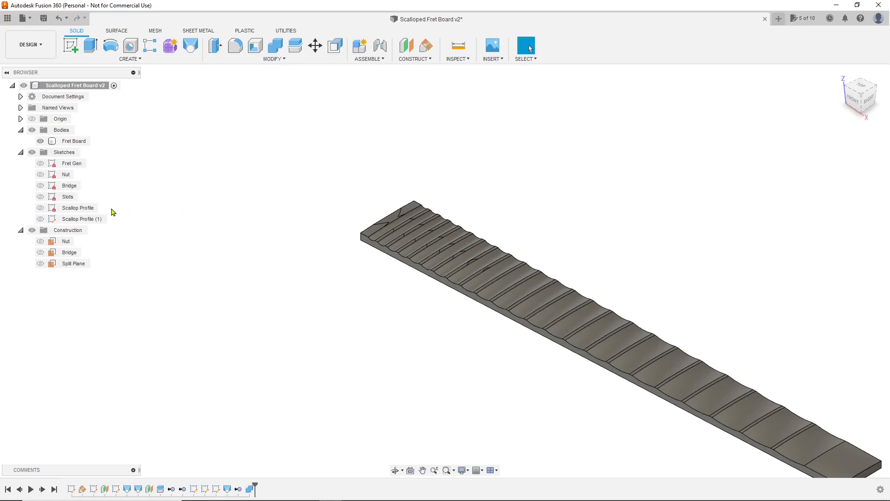
pyautogui.hotkey('ctrl', 'z')
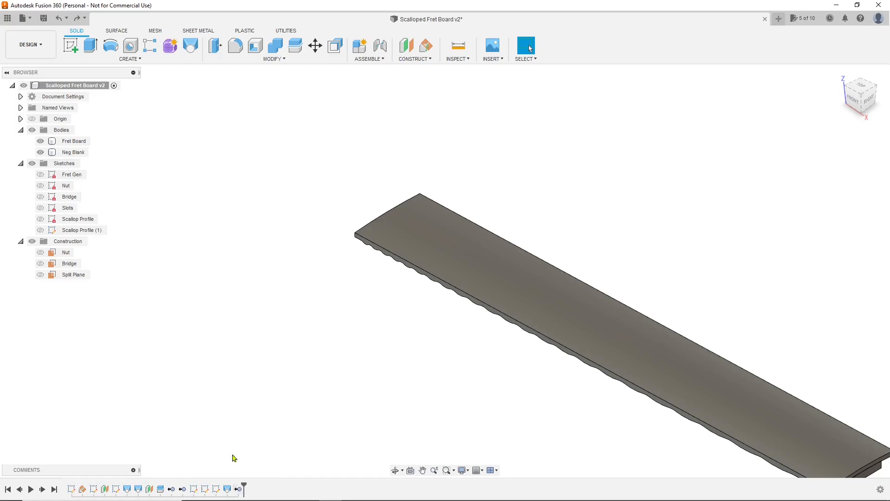
# Move the Neg Blank body by -0.0001 in along Z.
pyautogui.rightClick(77, 158)
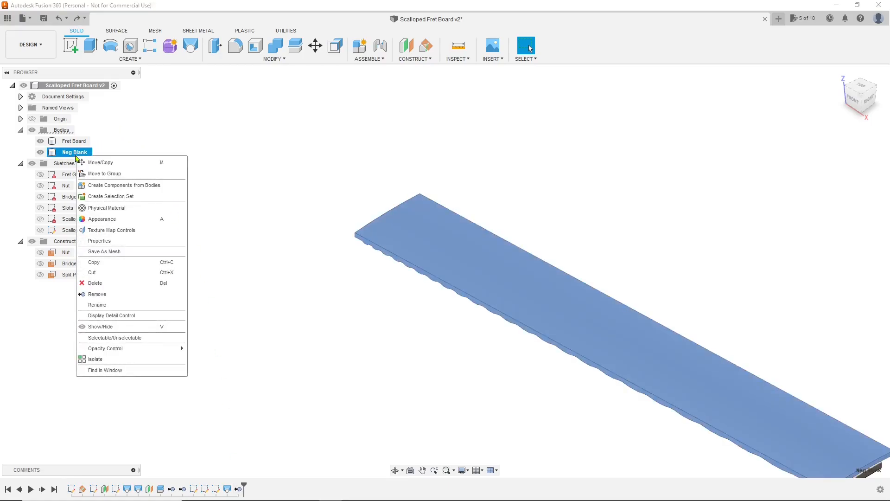
pyautogui.click(92, 163)
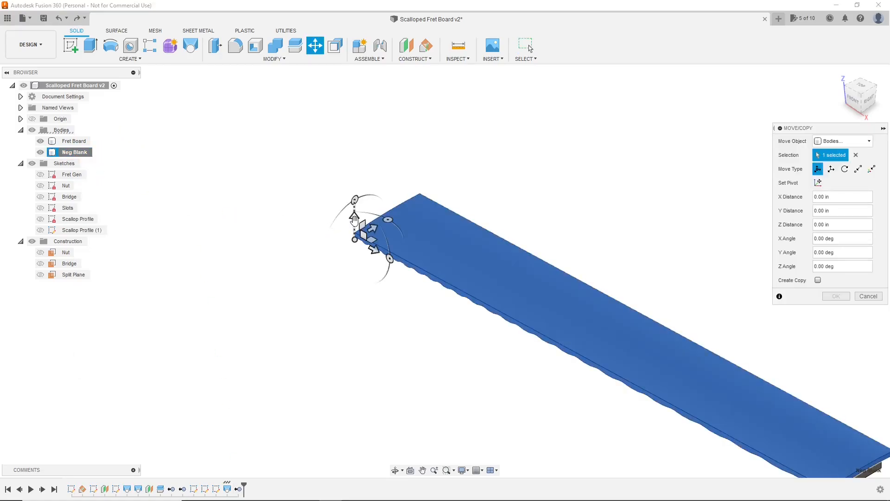
pyautogui.click(354, 217)
pyautogui.moveTo(354, 221); pyautogui.dragTo(354, 221)
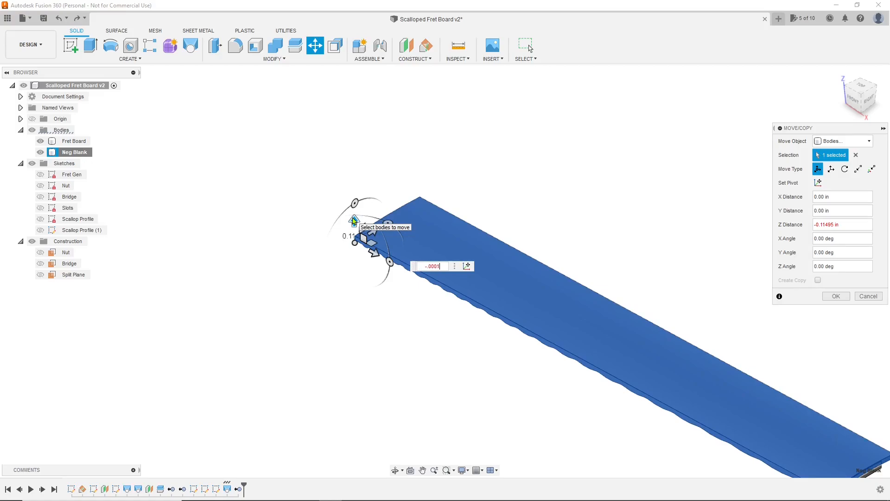
pyautogui.press('Return')
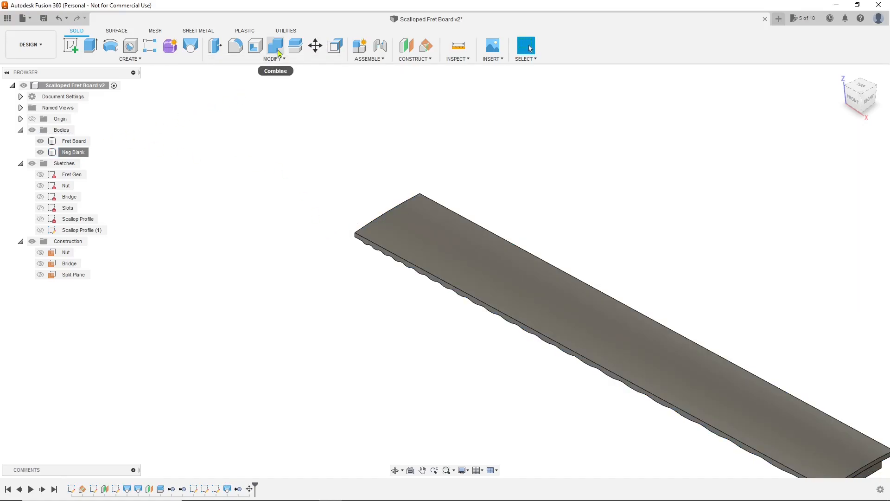
# Cut the Neg Blank tool body out of the Fret Board target body using Combine.
pyautogui.click(278, 52)
pyautogui.click(74, 141)
pyautogui.click(72, 152)
pyautogui.click(834, 214)
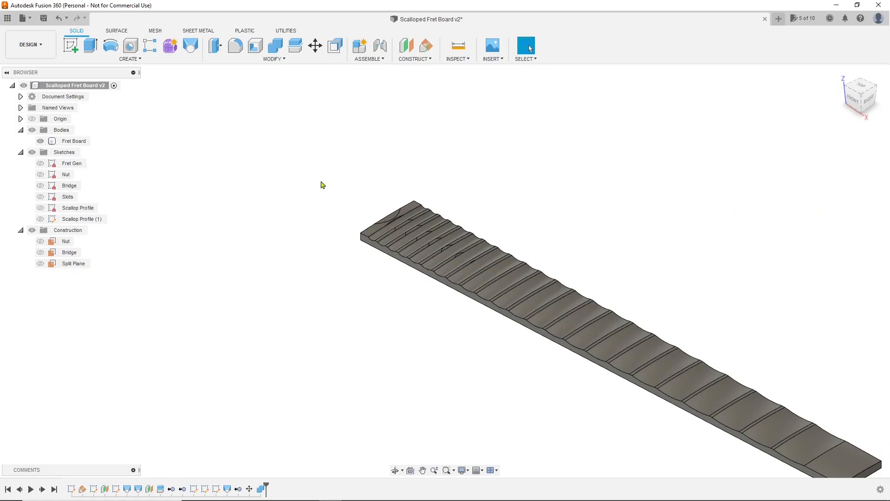
pyautogui.scroll(-4, 310, 360)
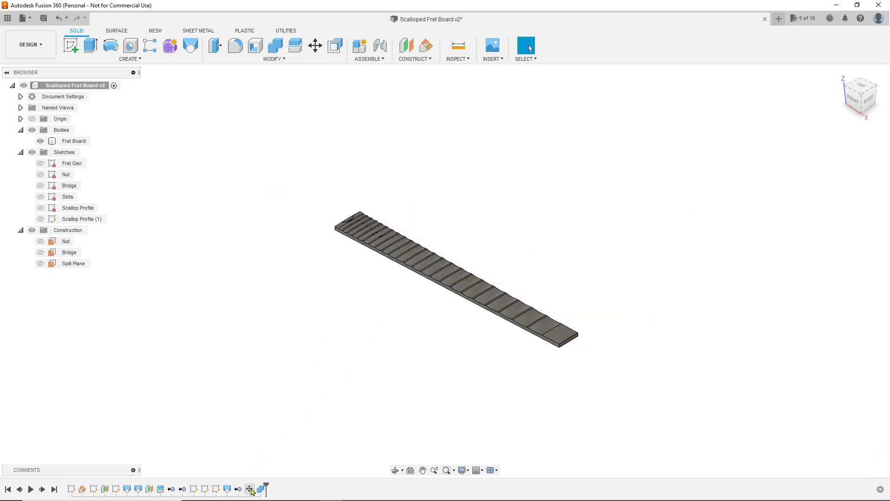
# Delete the latest Combine feature and the Neg Blank's Move feature from the design history.
pyautogui.rightClick(250, 489)
pyautogui.click(228, 449)
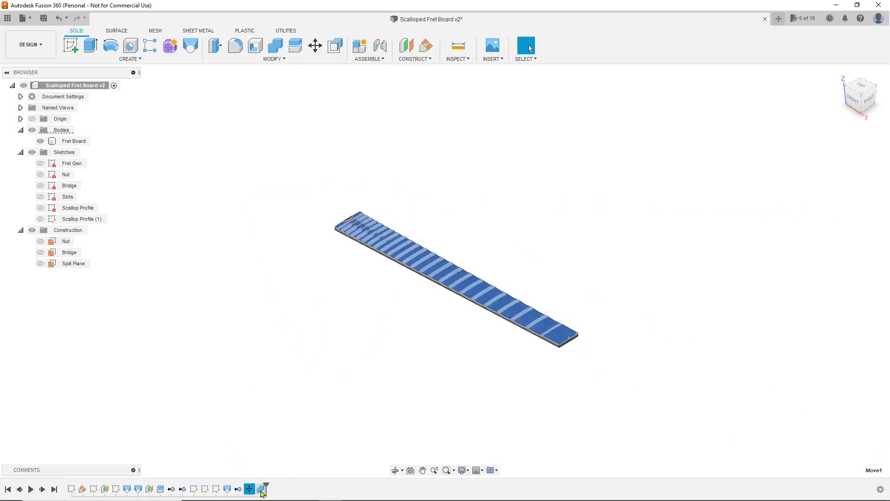
pyautogui.rightClick(261, 489)
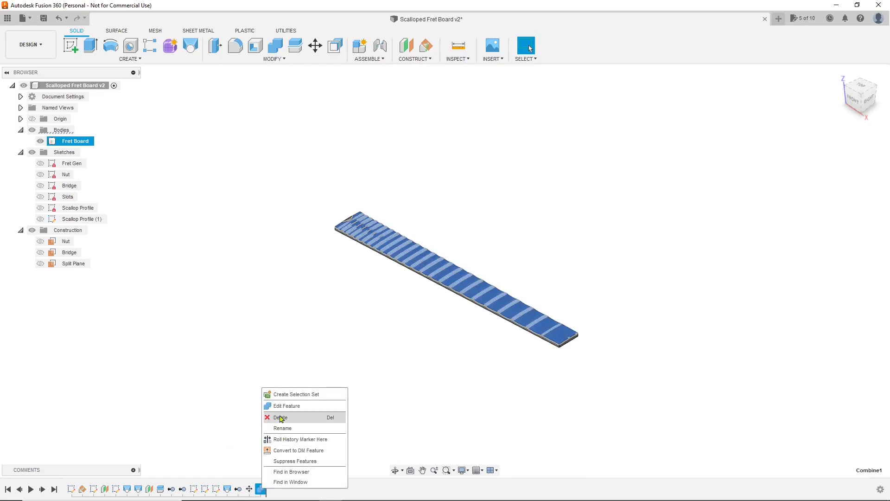
pyautogui.click(281, 417)
pyautogui.rightClick(250, 489)
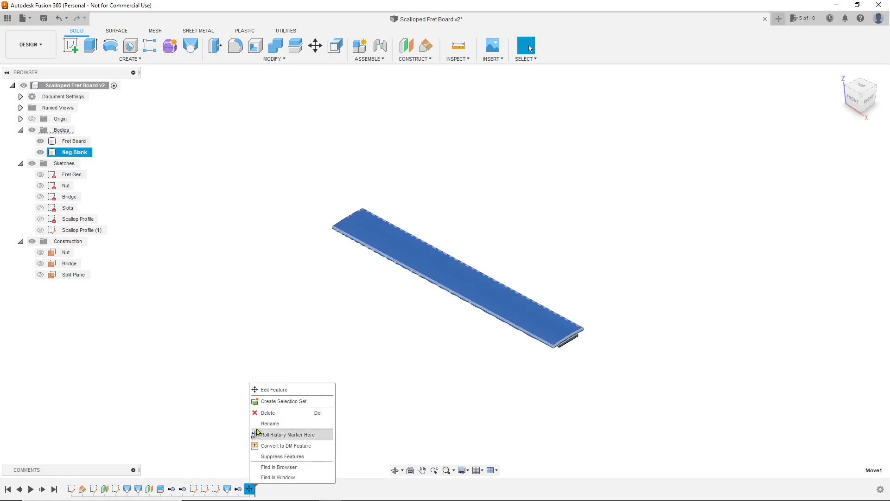
pyautogui.click(262, 414)
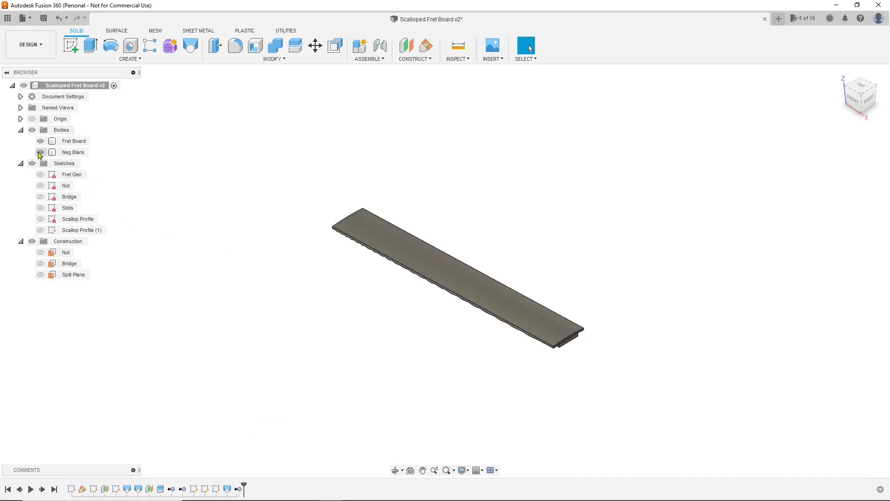
# Hide the Fret Board body and move the Neg Blank body by -0.001 in along Z.
pyautogui.click(40, 141)
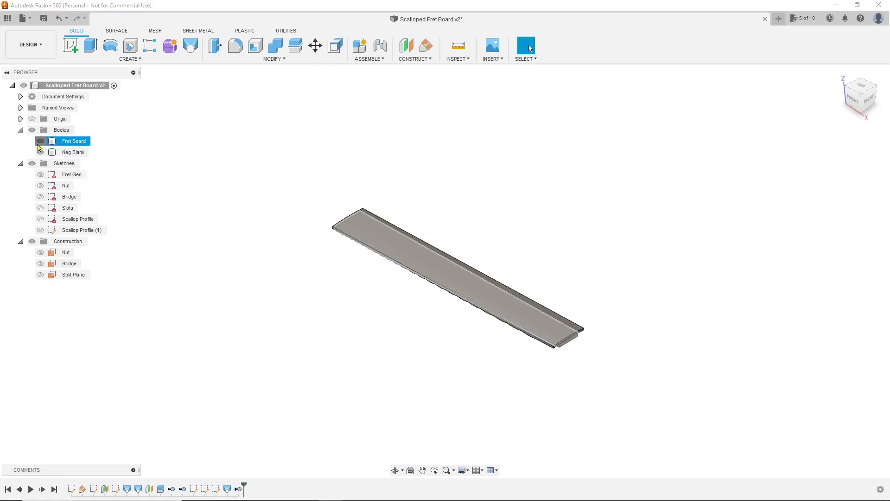
pyautogui.click(64, 152)
pyautogui.rightClick(77, 152)
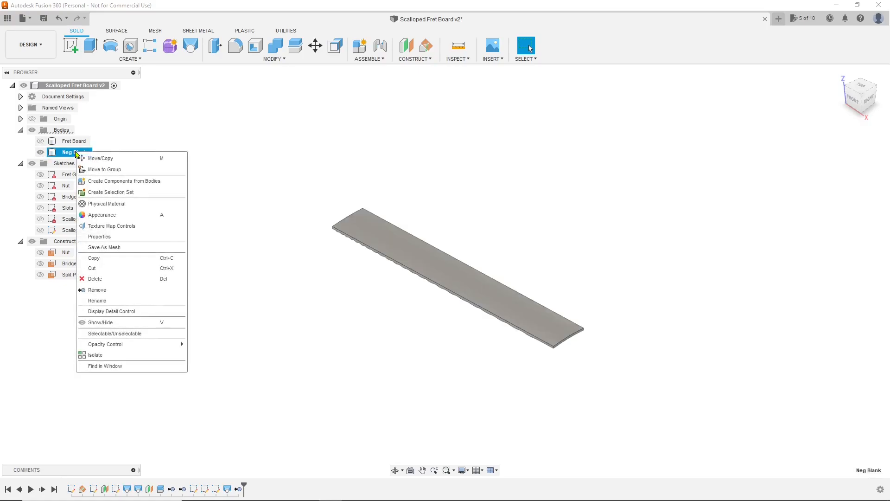
pyautogui.click(91, 158)
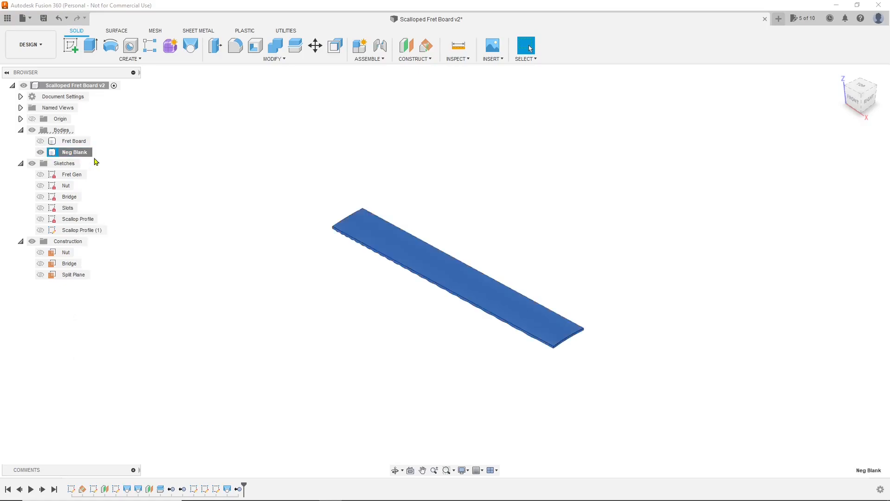
pyautogui.moveTo(332, 206); pyautogui.dragTo(333, 210)
pyautogui.write('-.0')
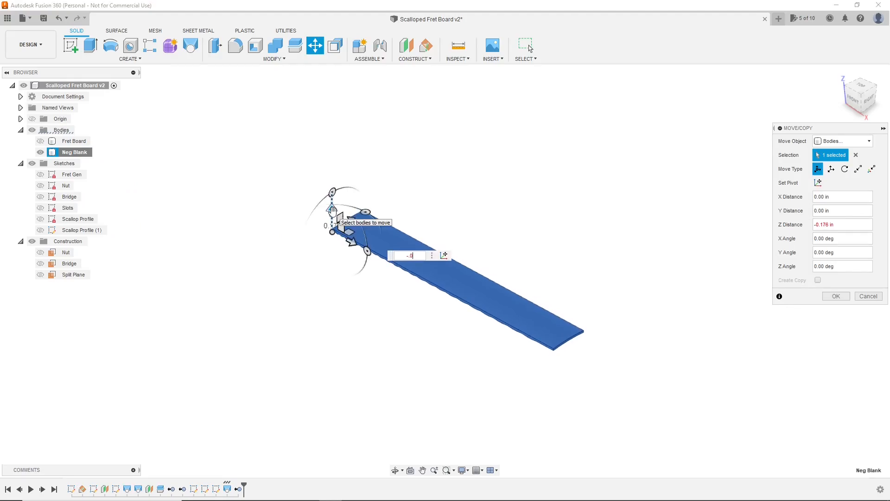
pyautogui.write('01')
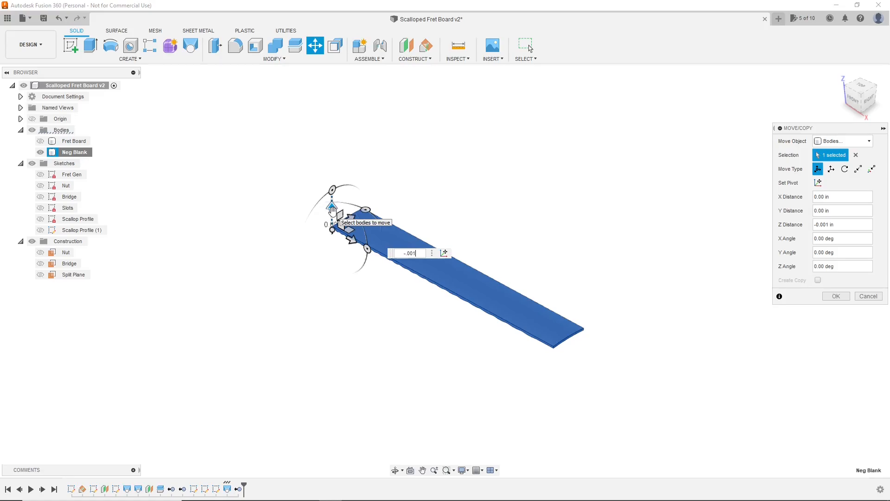
pyautogui.press('Return')
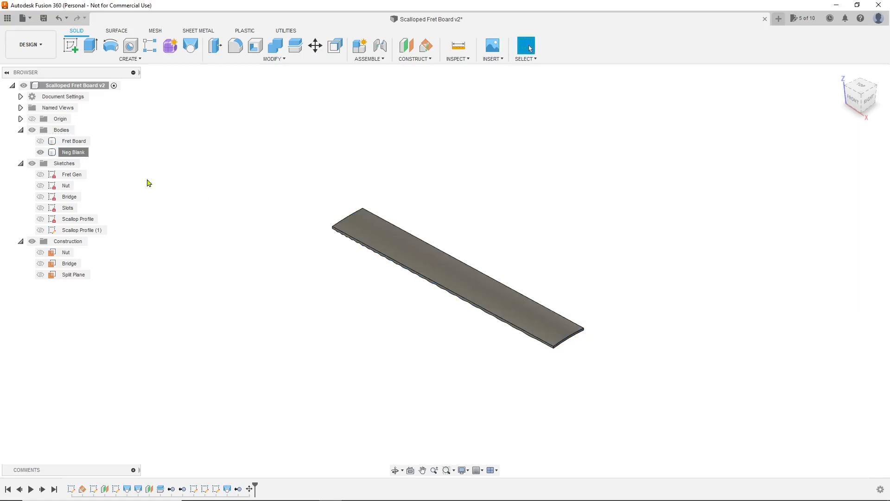
# Show the Fret Board again and subtract the Neg Blank from it with a Combine cut, without keeping the tool.
pyautogui.click(40, 141)
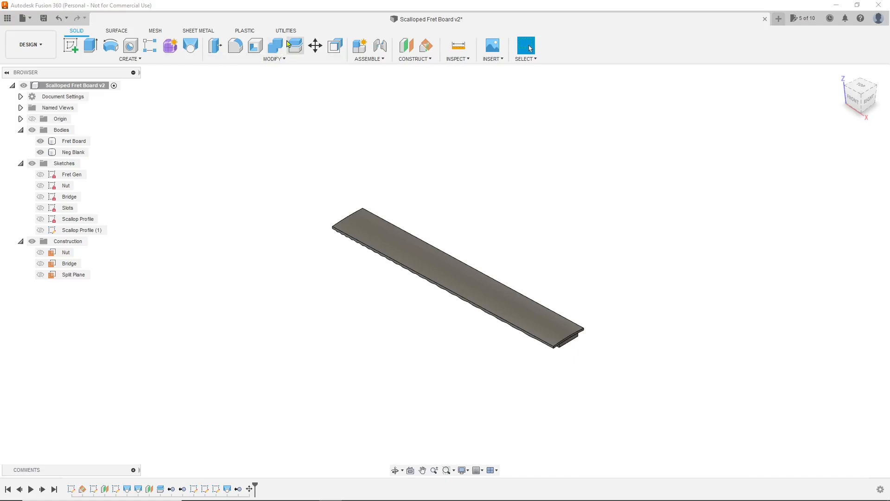
pyautogui.click(276, 46)
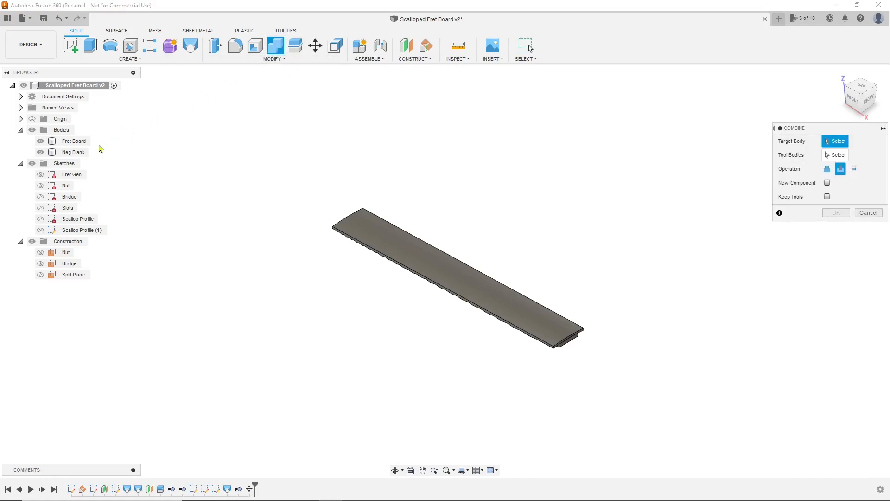
pyautogui.click(86, 141)
pyautogui.click(81, 153)
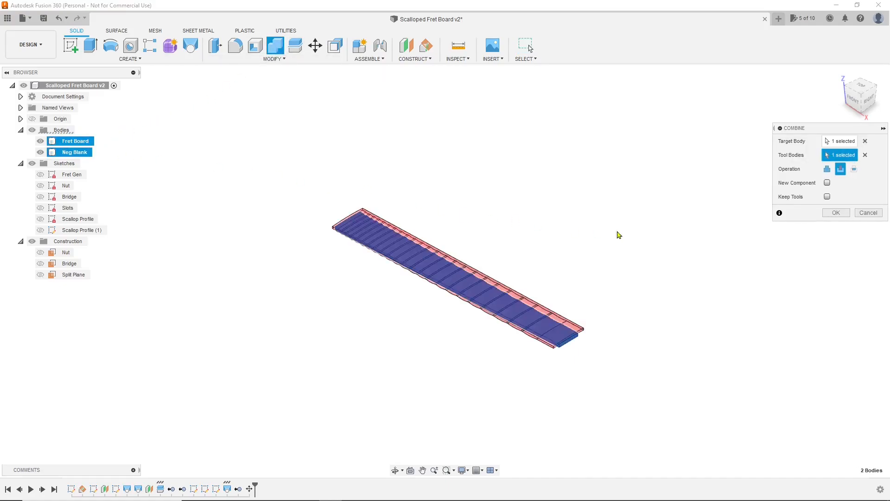
pyautogui.click(834, 213)
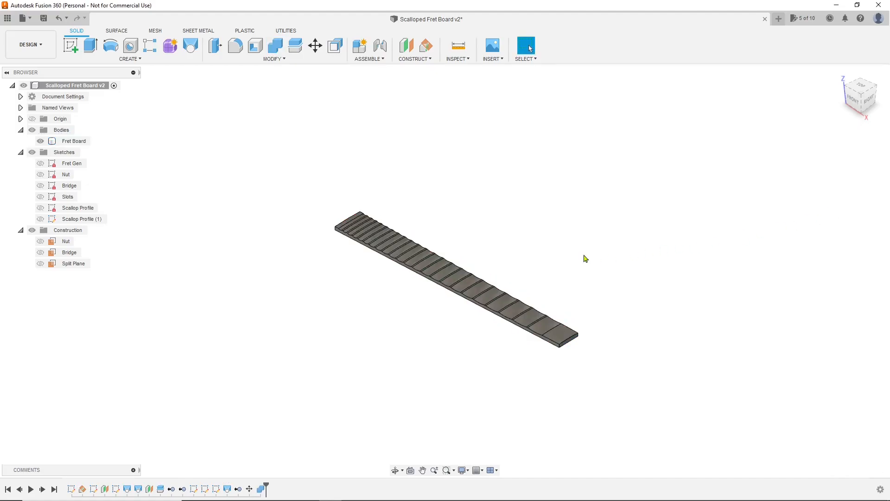
pyautogui.scroll(10, 380, 231)
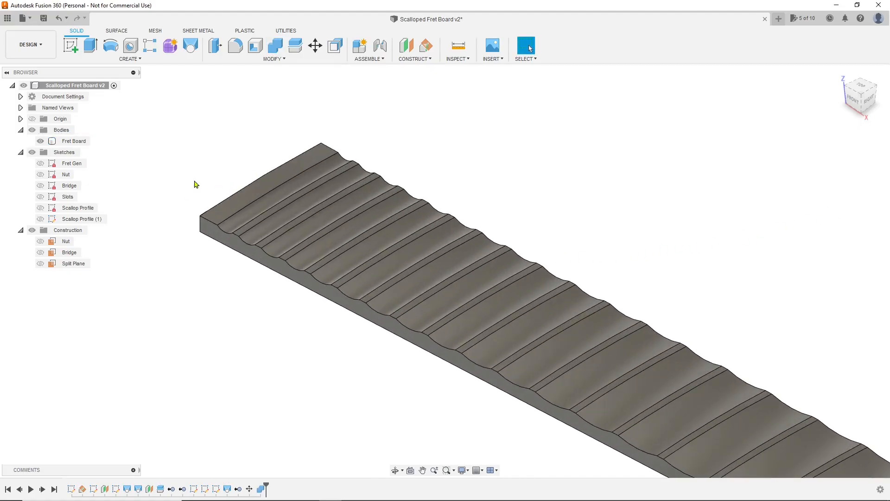
pyautogui.scroll(-4, 194, 186)
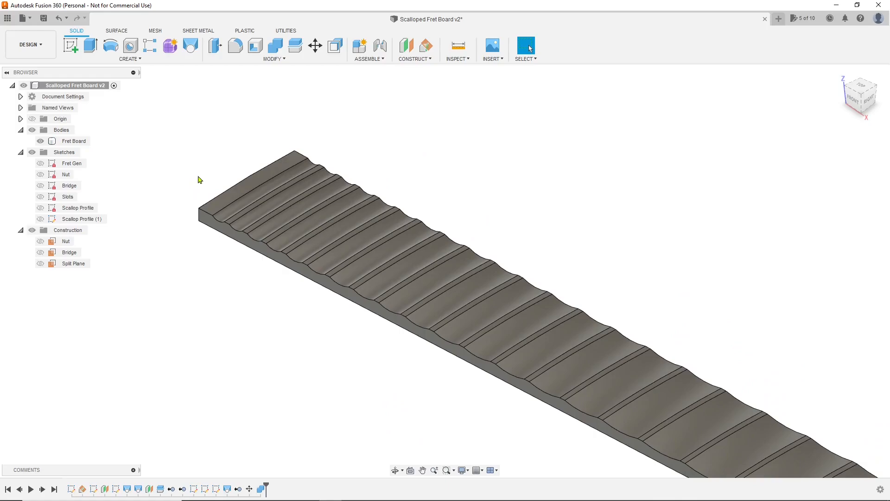
pyautogui.scroll(-5, 200, 180)
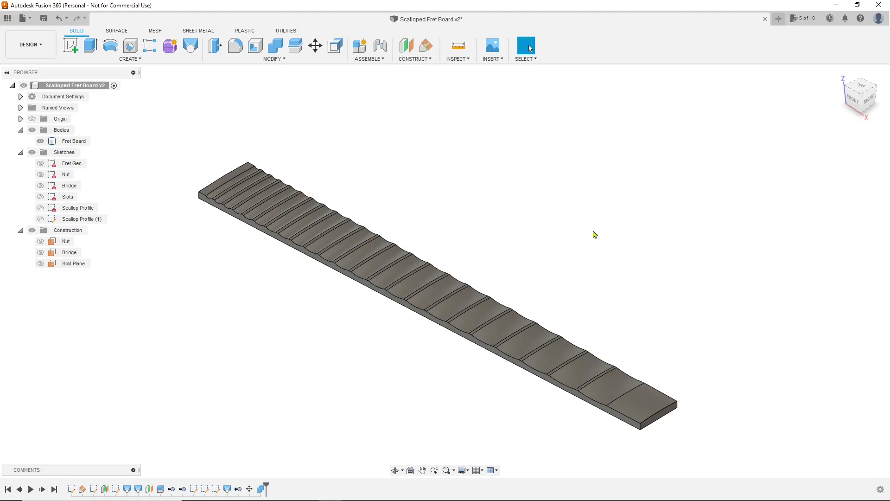
# Roll the design history back to before the Scallop Profile sketch, hide the Fret Board and show the Neg Blank.
pyautogui.moveTo(266, 487); pyautogui.dragTo(198, 487)
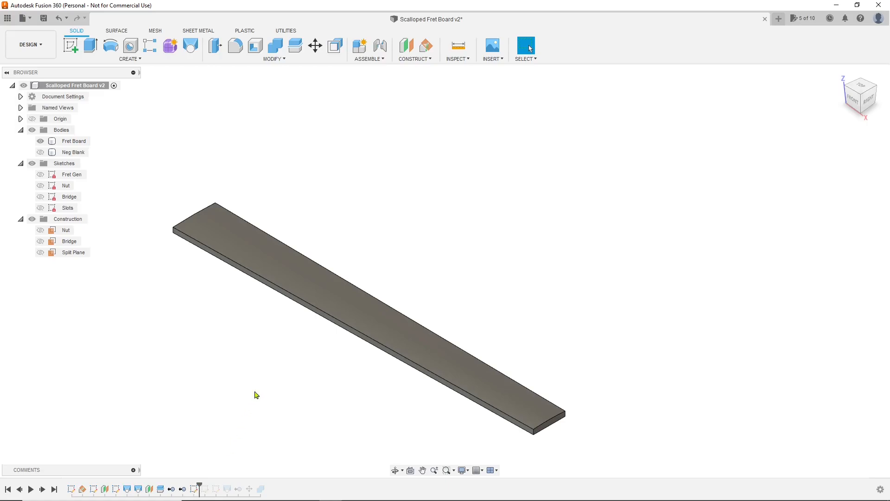
pyautogui.scroll(-2, 297, 346)
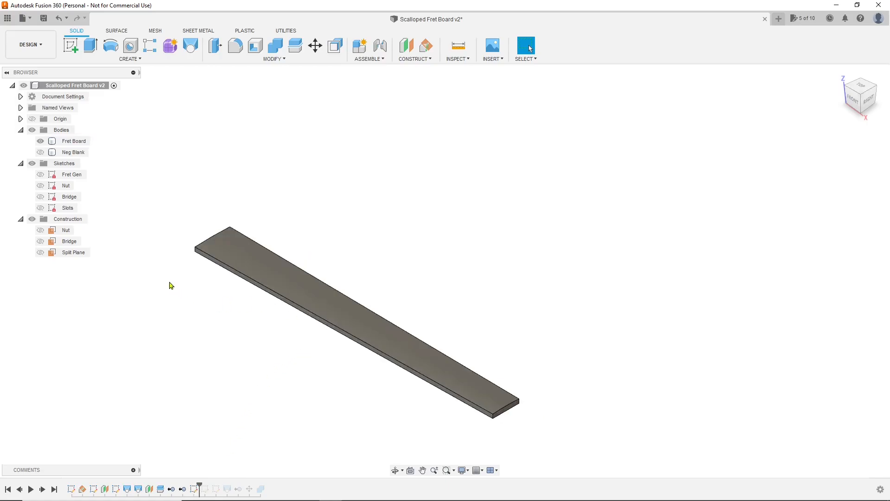
pyautogui.scroll(-2, 516, 220)
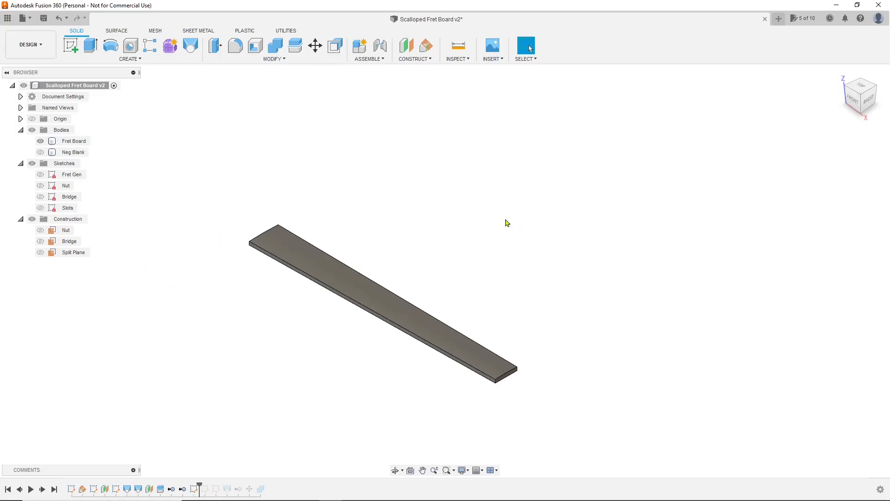
pyautogui.scroll(4, 232, 277)
pyautogui.scroll(-2, 228, 267)
pyautogui.click(71, 144)
pyautogui.click(41, 141)
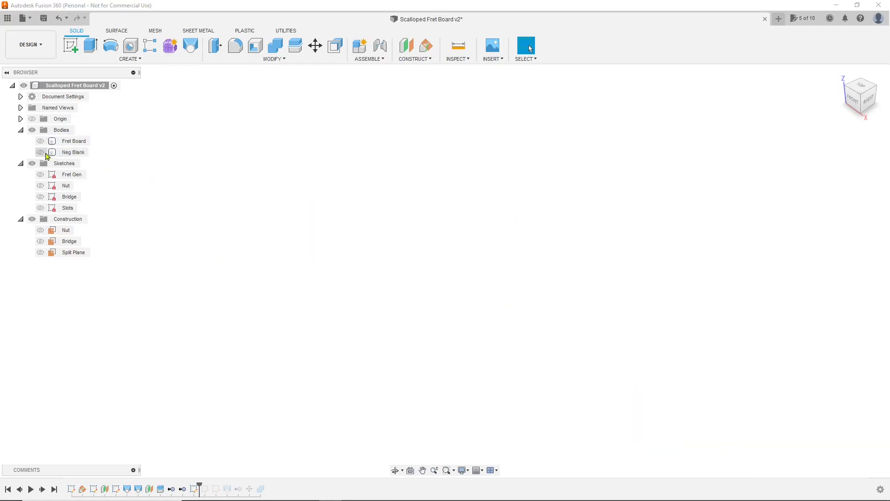
pyautogui.click(40, 152)
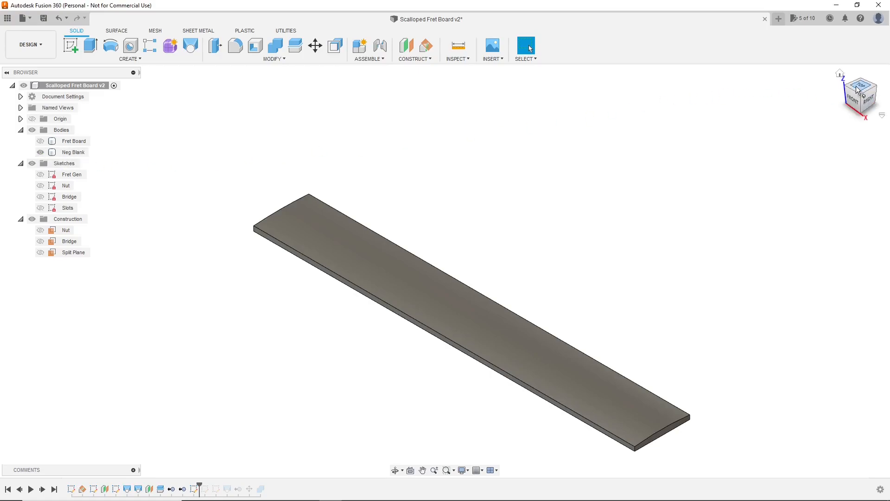
# Show the Slots sketch over the Neg Blank and examine from above where the slot lines meet the blank's edge.
pyautogui.click(859, 88)
pyautogui.click(40, 207)
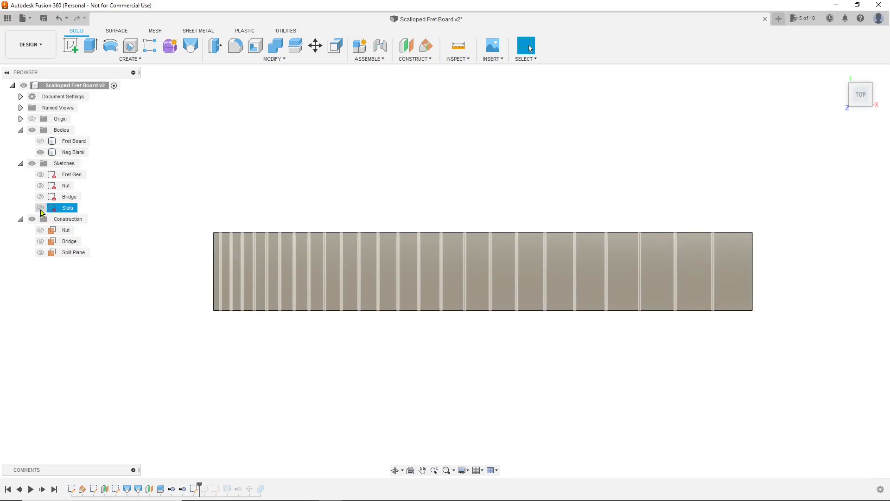
pyautogui.scroll(1, 202, 261)
pyautogui.scroll(5, 202, 261)
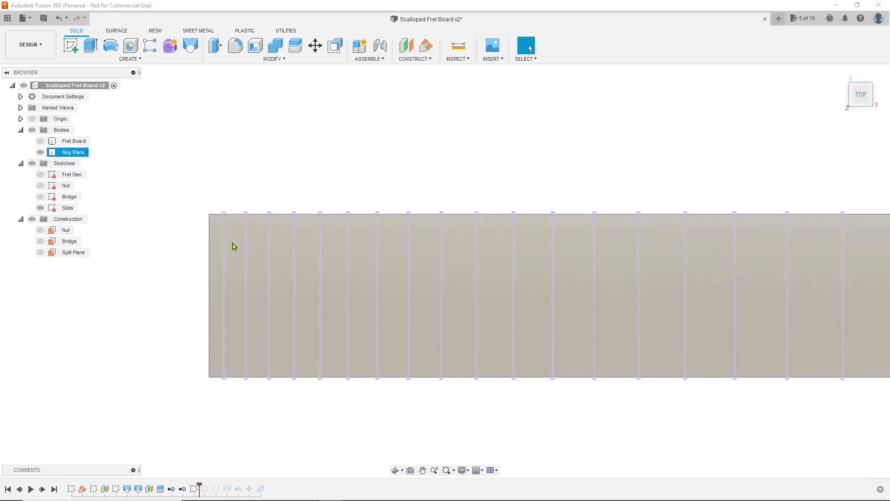
pyautogui.scroll(6, 221, 205)
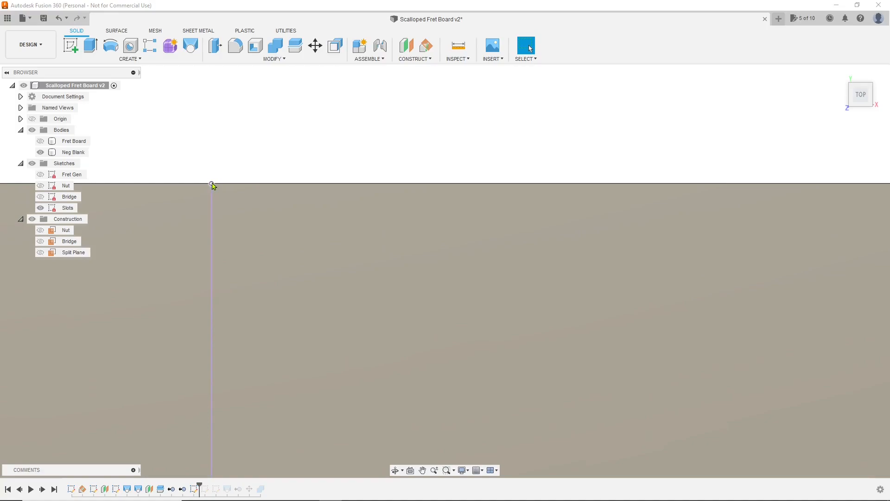
pyautogui.scroll(-6, 269, 133)
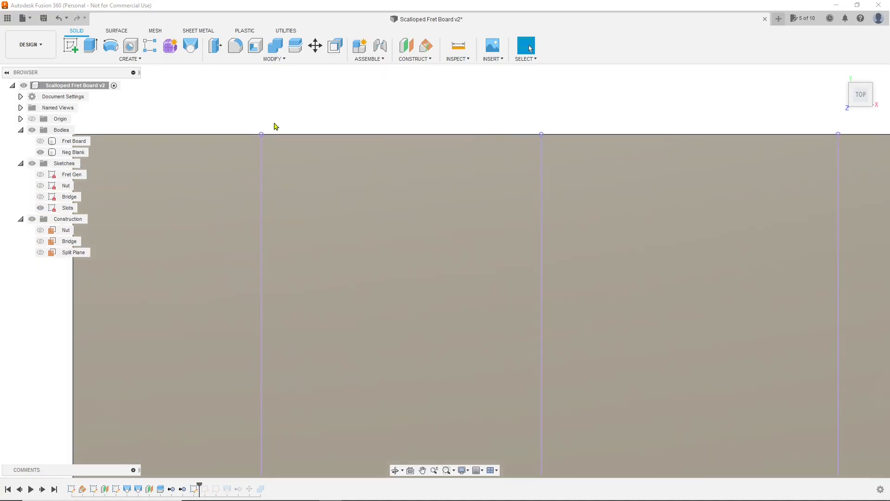
pyautogui.scroll(-2, 278, 125)
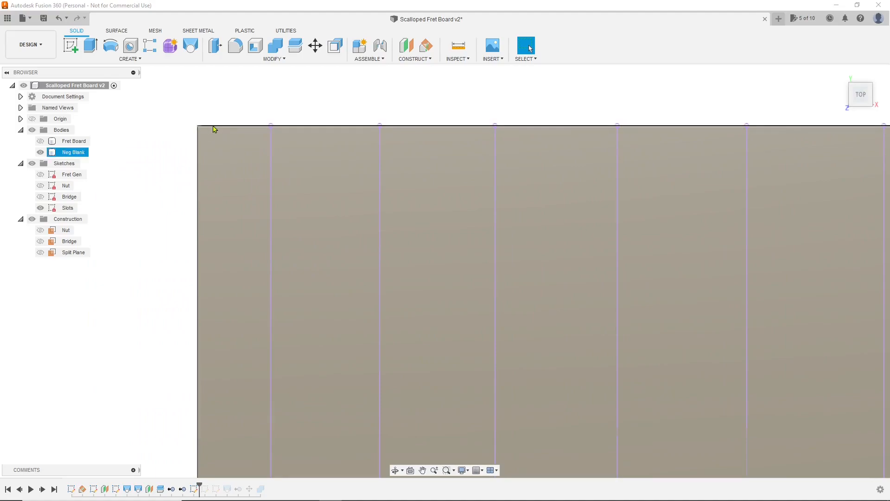
pyautogui.scroll(-3, 298, 324)
pyautogui.scroll(-1, 259, 169)
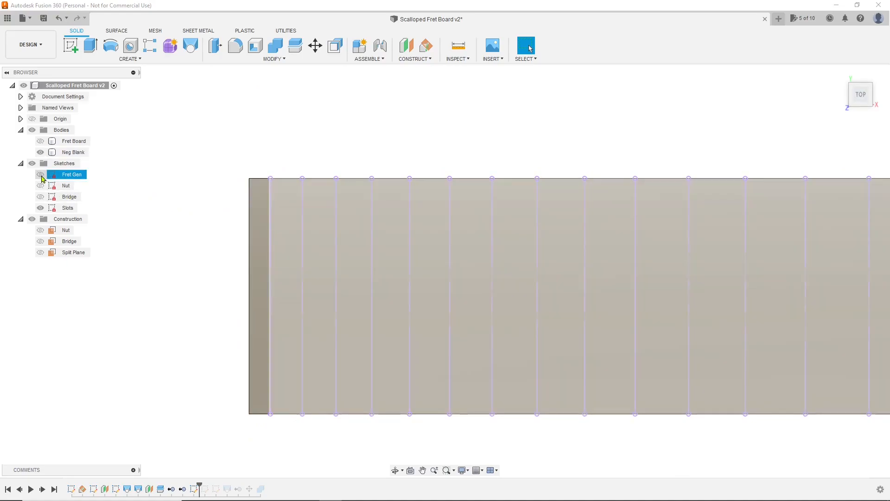
# Show the Fret Gen sketch and compare its fret lines with the Slots sketch from above and from the left side.
pyautogui.click(40, 175)
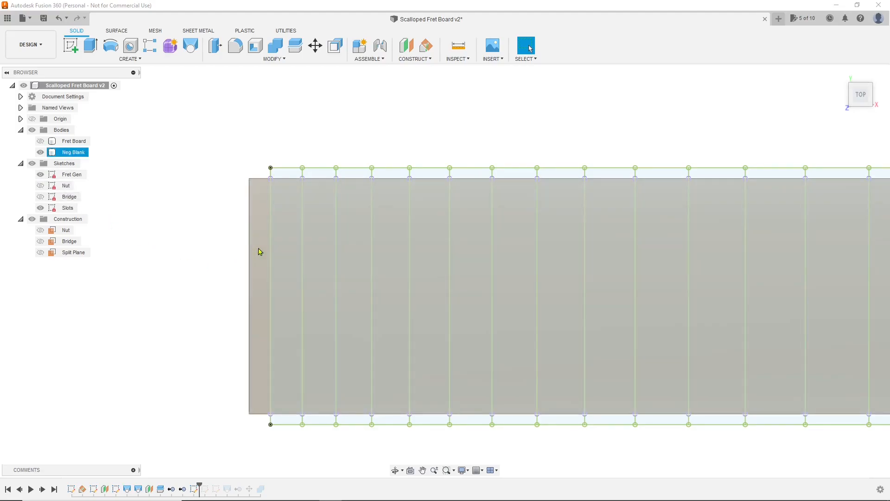
pyautogui.scroll(2, 281, 188)
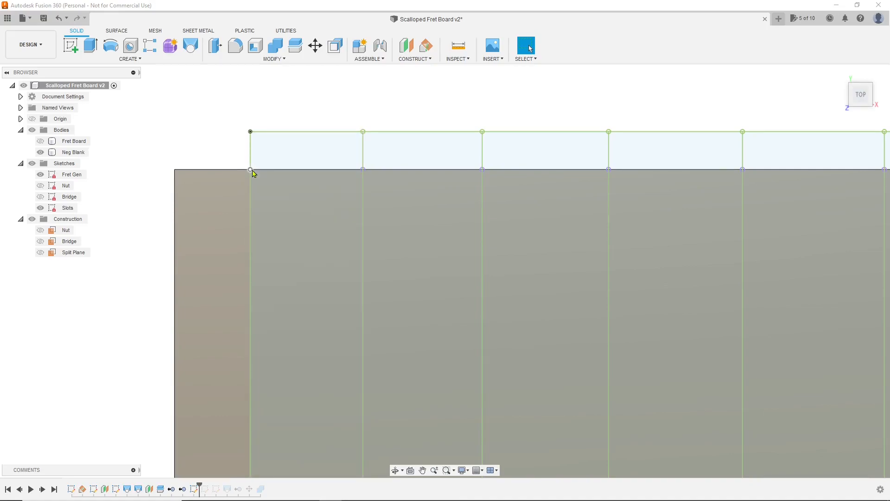
pyautogui.scroll(-5, 253, 173)
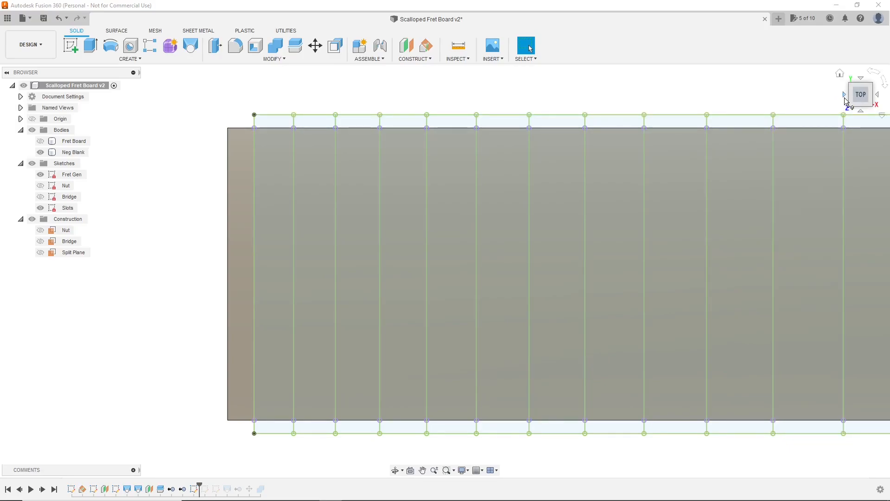
pyautogui.click(863, 109)
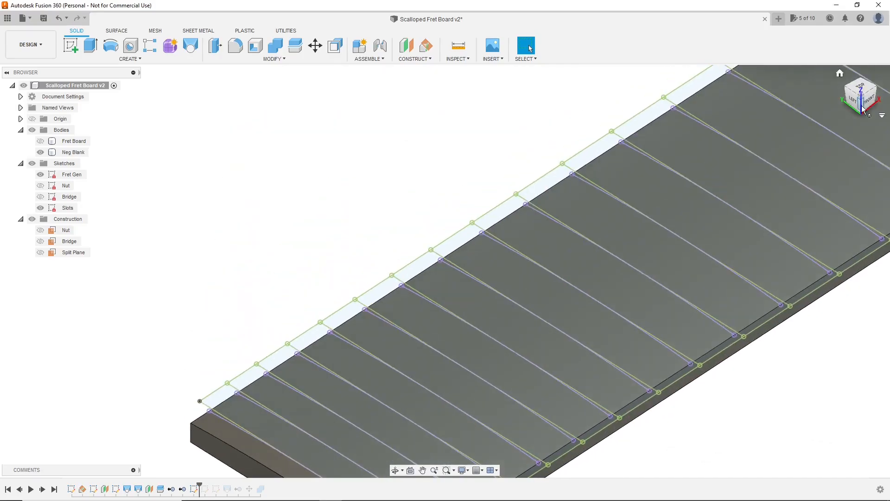
pyautogui.click(855, 100)
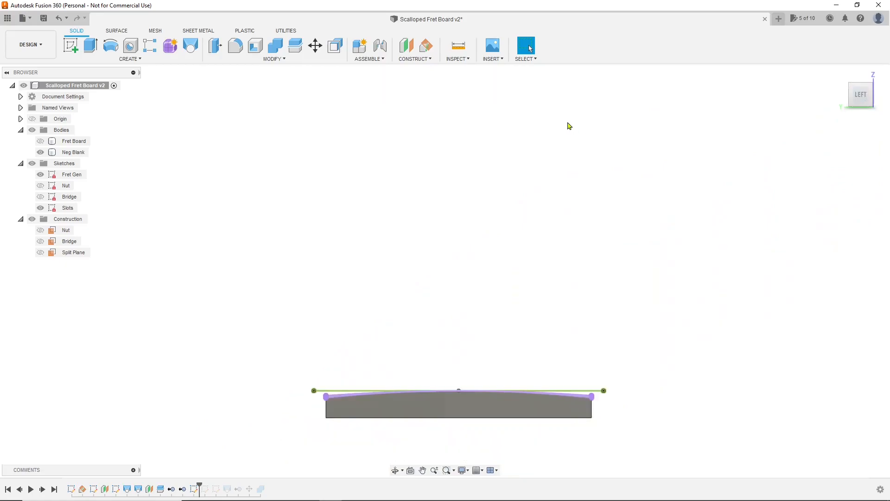
# Examine from the left side, up close, how the Fret Gen lines and Slots curves sit against the Neg Blank's radiused top.
pyautogui.scroll(2, 397, 368)
pyautogui.moveTo(395, 362); pyautogui.dragTo(385, 256, button='middle')
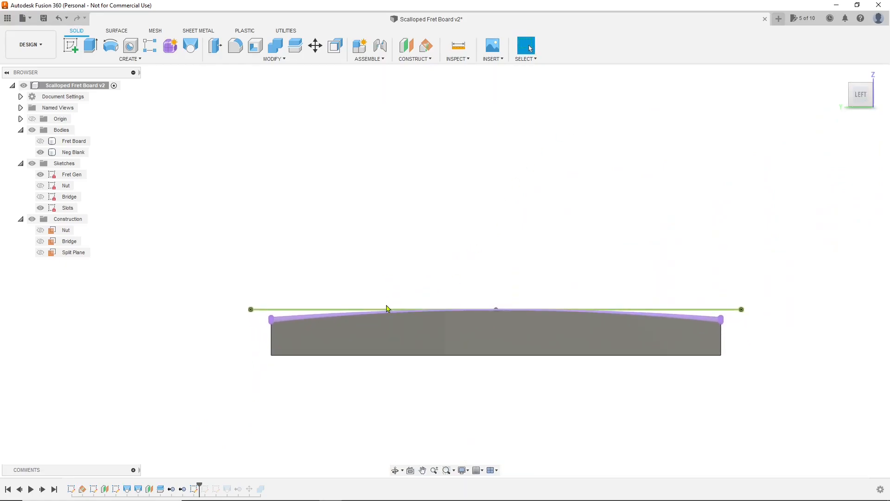
pyautogui.scroll(3, 387, 305)
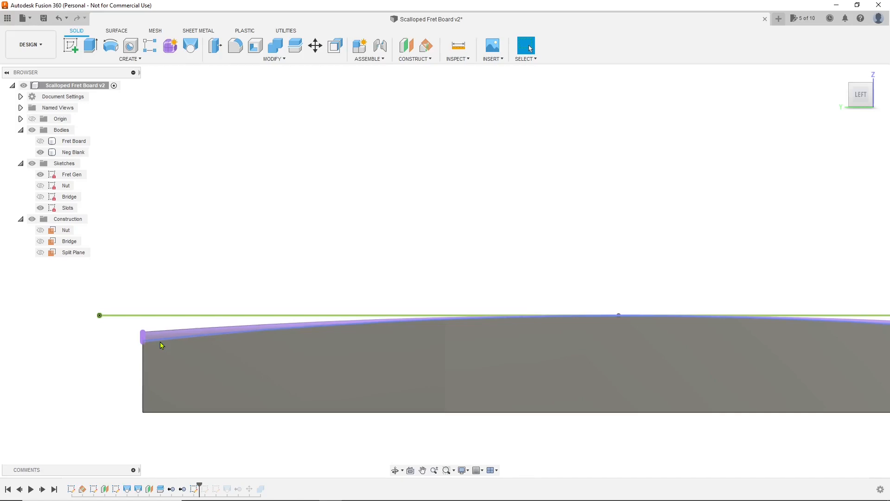
pyautogui.scroll(-3, 118, 361)
pyautogui.scroll(3, 102, 341)
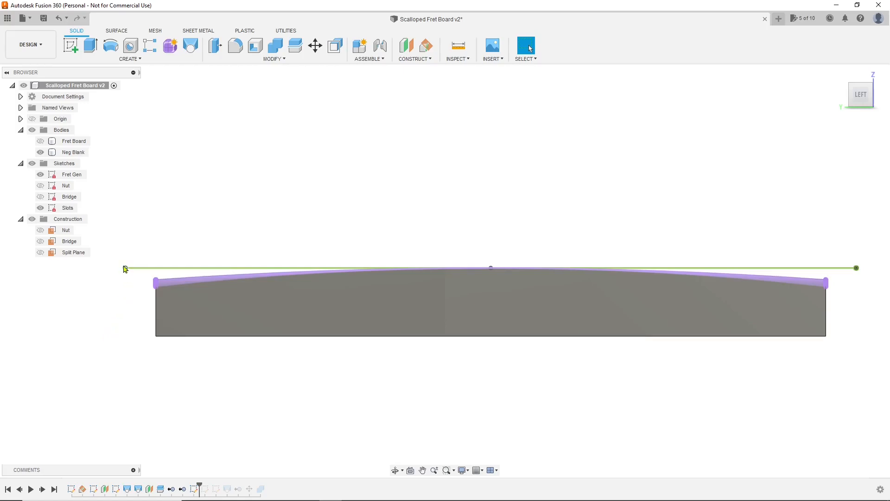
pyautogui.click(266, 298)
pyautogui.scroll(-1, 472, 223)
# Inspect the Fret Gen lines and Slots curves at an angle, especially where the last ones meet the Neg Blank's end and side edge.
pyautogui.moveTo(854, 93); pyautogui.dragTo(842, 111)
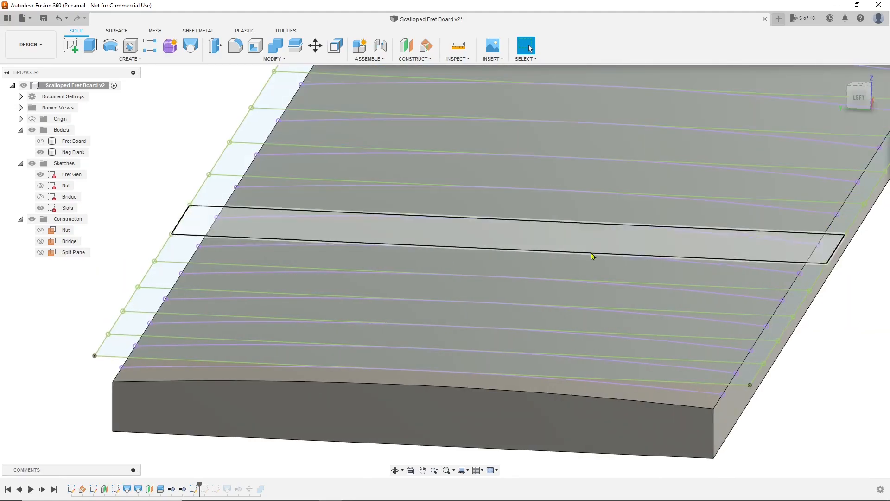
pyautogui.click(201, 384)
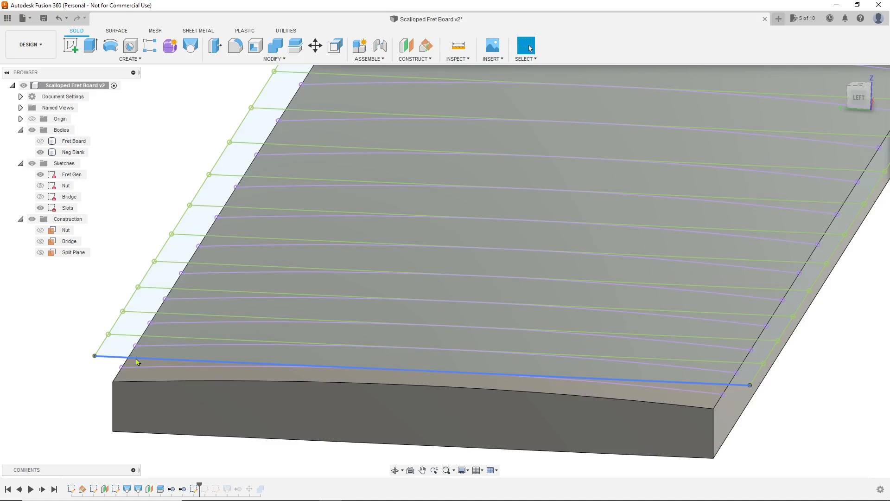
pyautogui.scroll(-5, 395, 241)
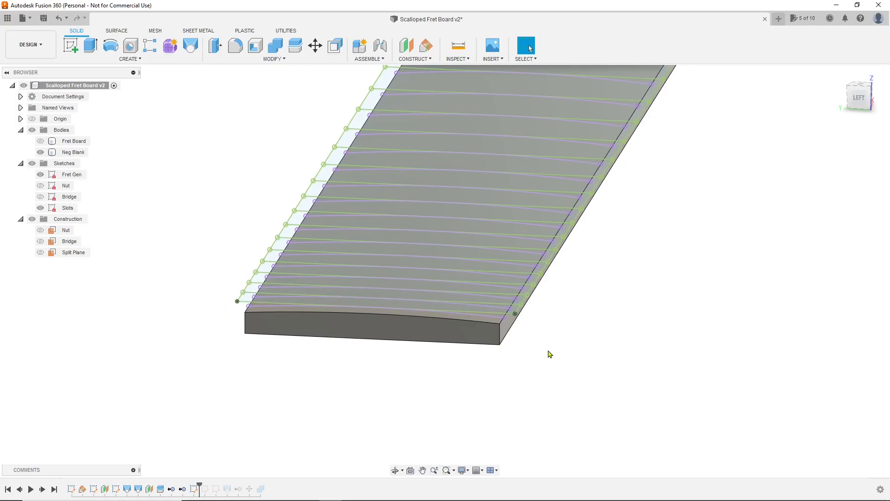
pyautogui.scroll(3, 517, 332)
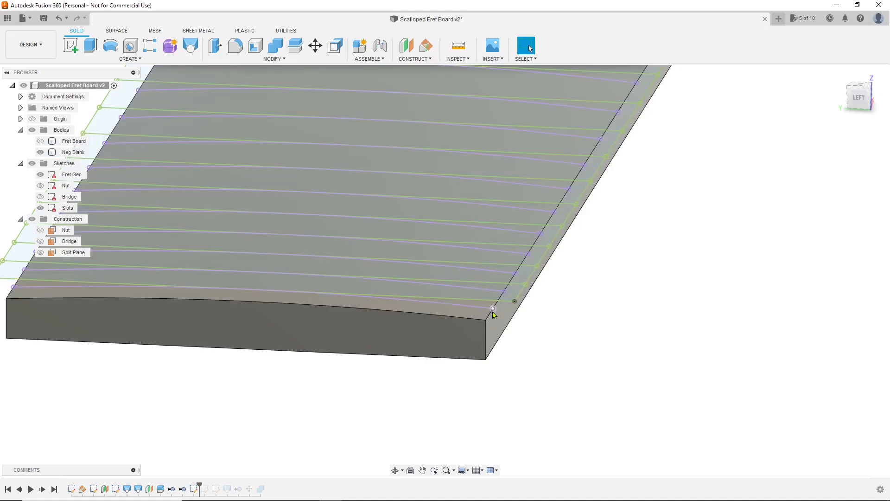
pyautogui.scroll(3, 494, 315)
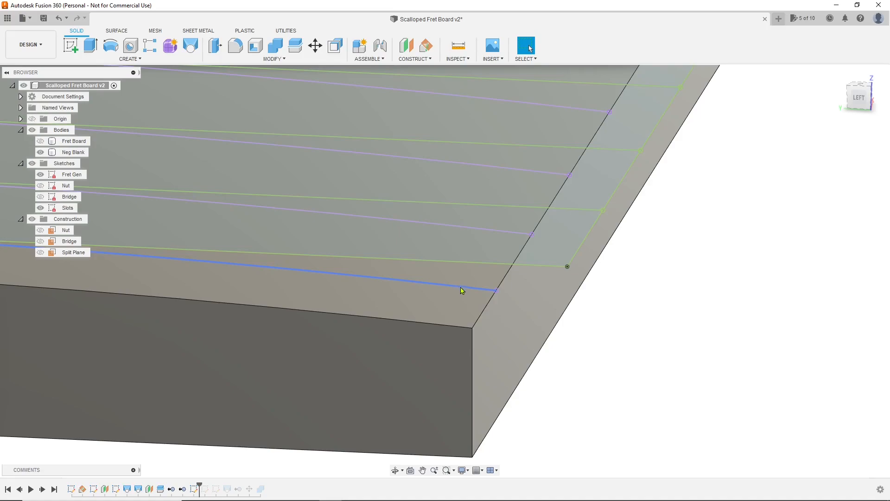
pyautogui.scroll(-5, 462, 290)
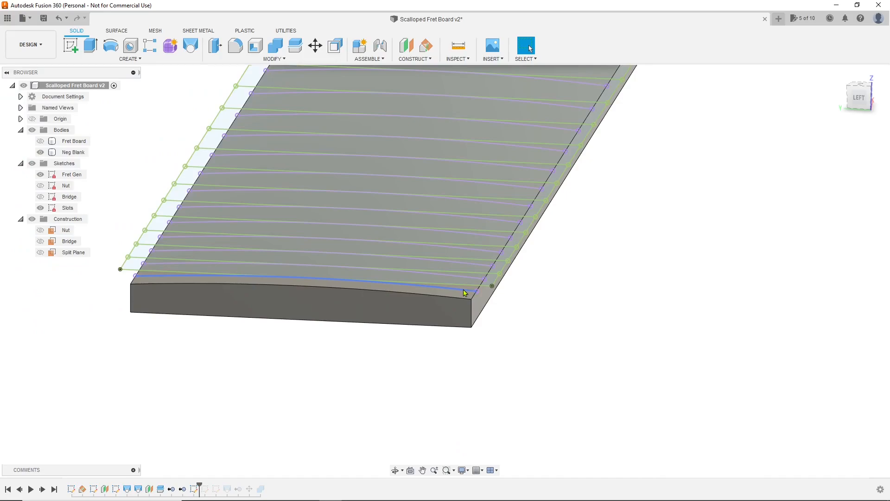
pyautogui.click(461, 307)
pyautogui.scroll(-3, 452, 313)
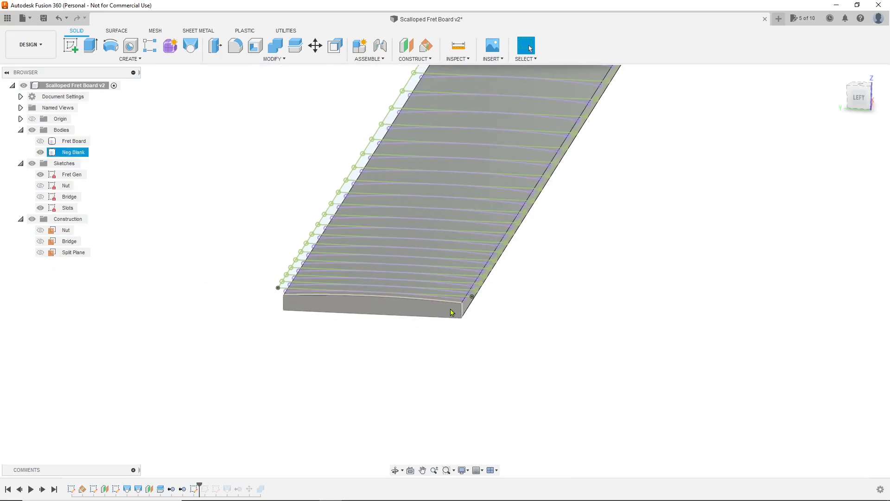
pyautogui.scroll(-2, 451, 312)
pyautogui.click(536, 310)
pyautogui.moveTo(537, 310); pyautogui.dragTo(521, 352, button='middle')
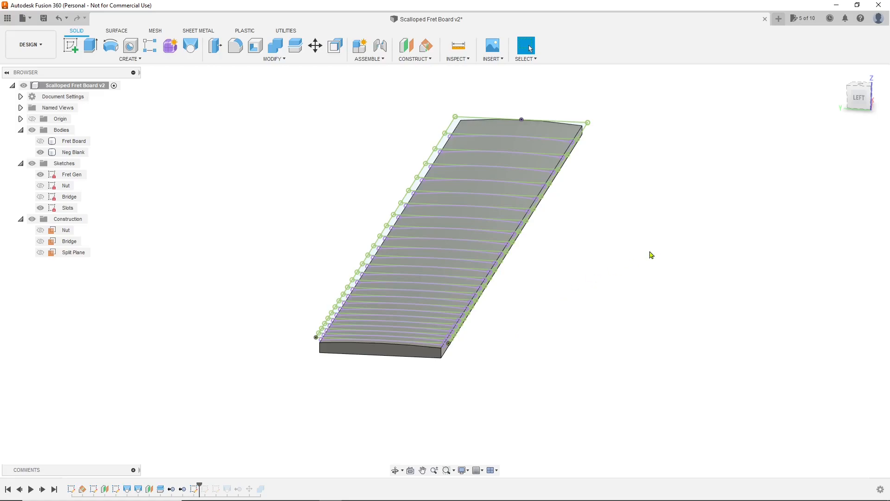